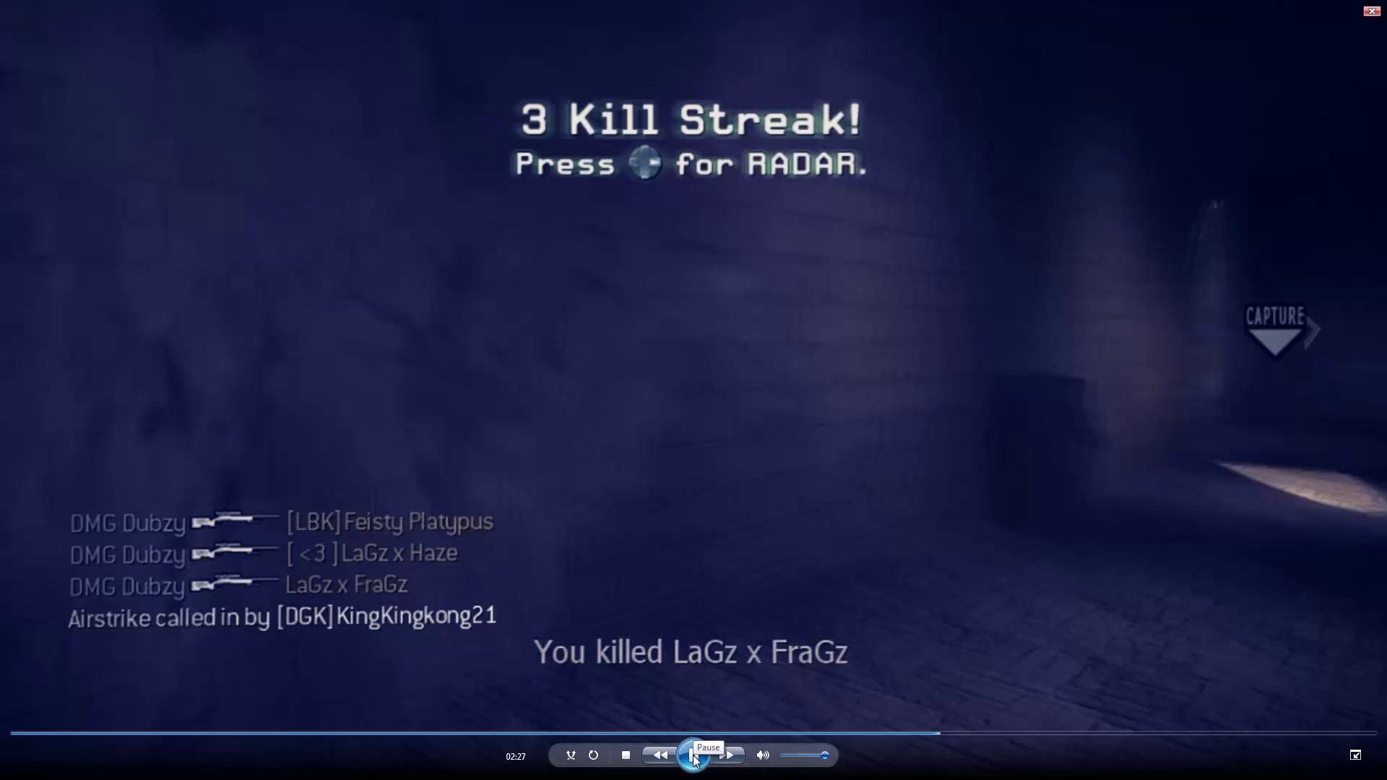
Step: Pause the gameplay video, rewind it to 02:22, and minimize Windows Media Player
left_click(694, 758)
left_click(1355, 755)
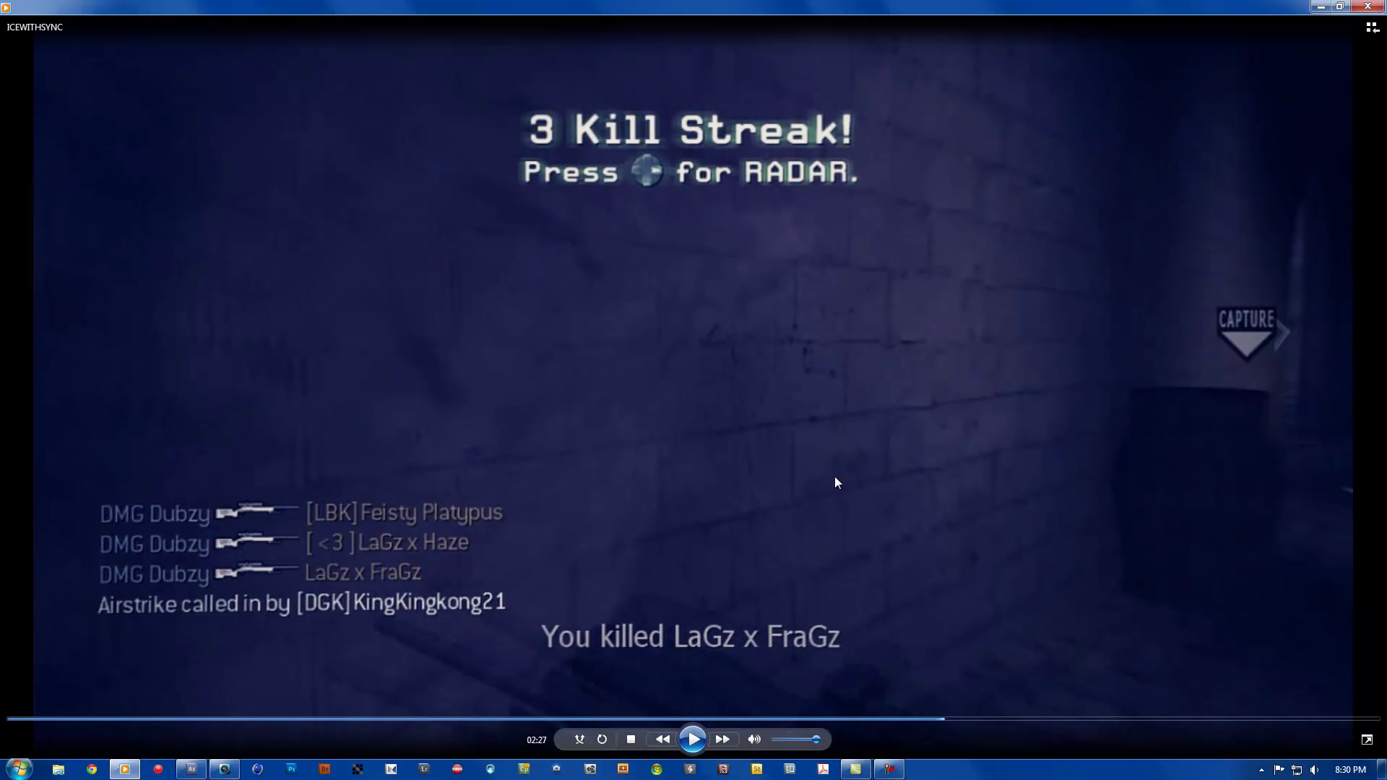
left_click(1339, 6)
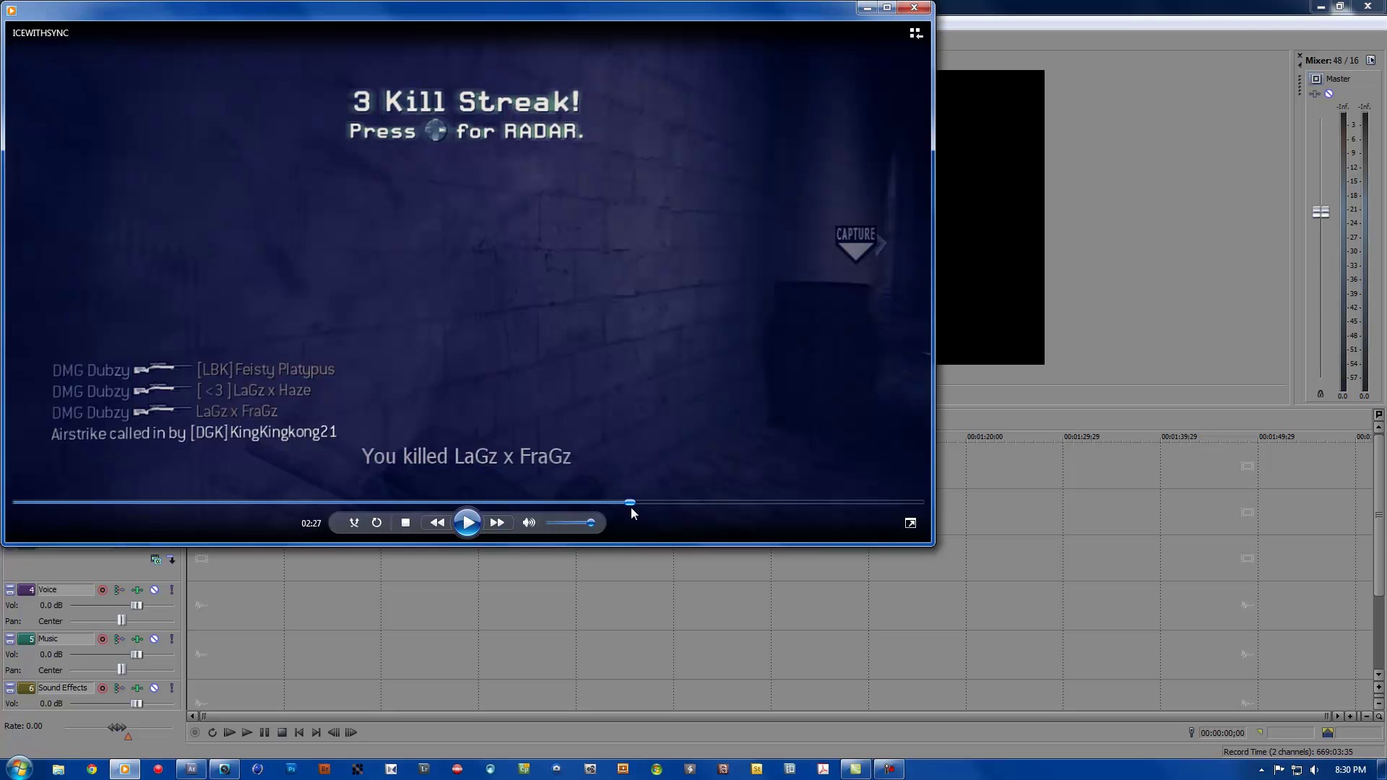
left_click_drag(632, 508, 612, 511)
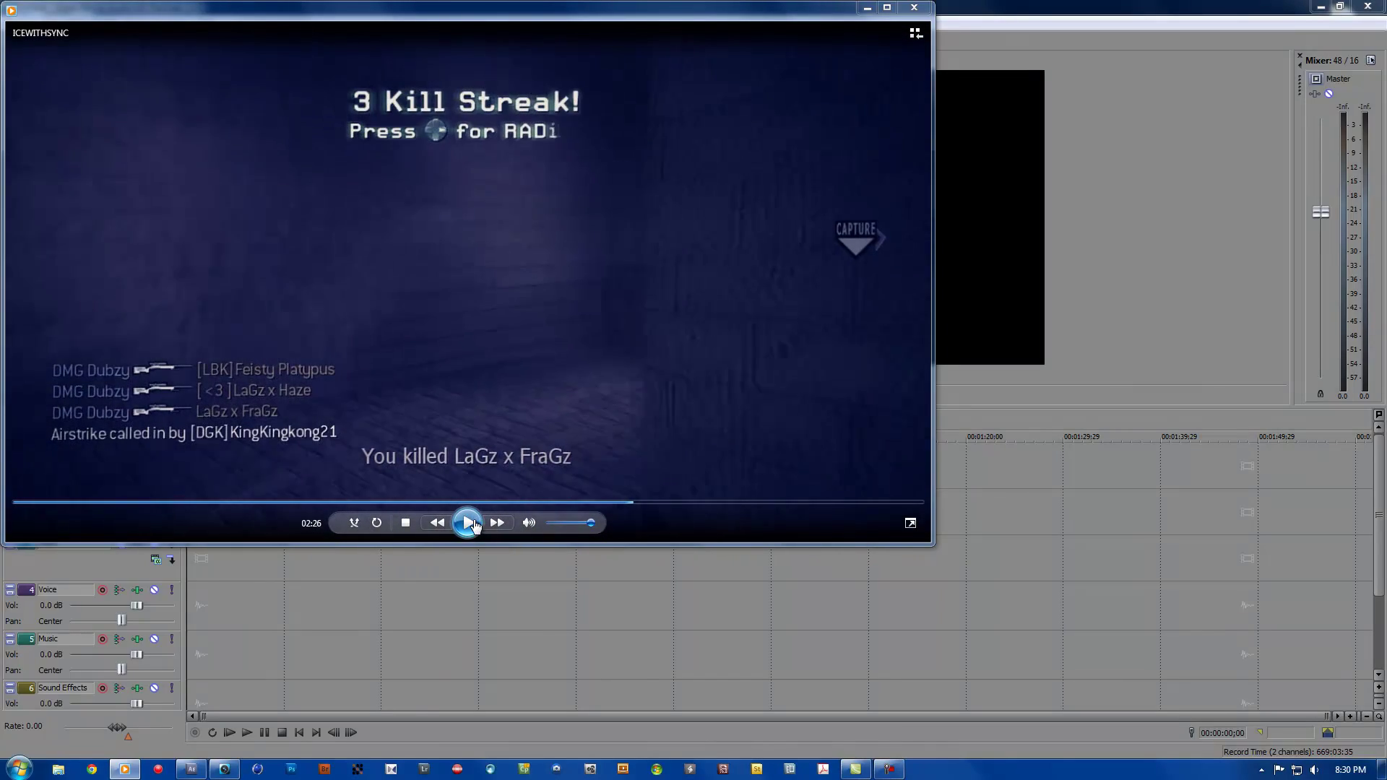
left_click(468, 522)
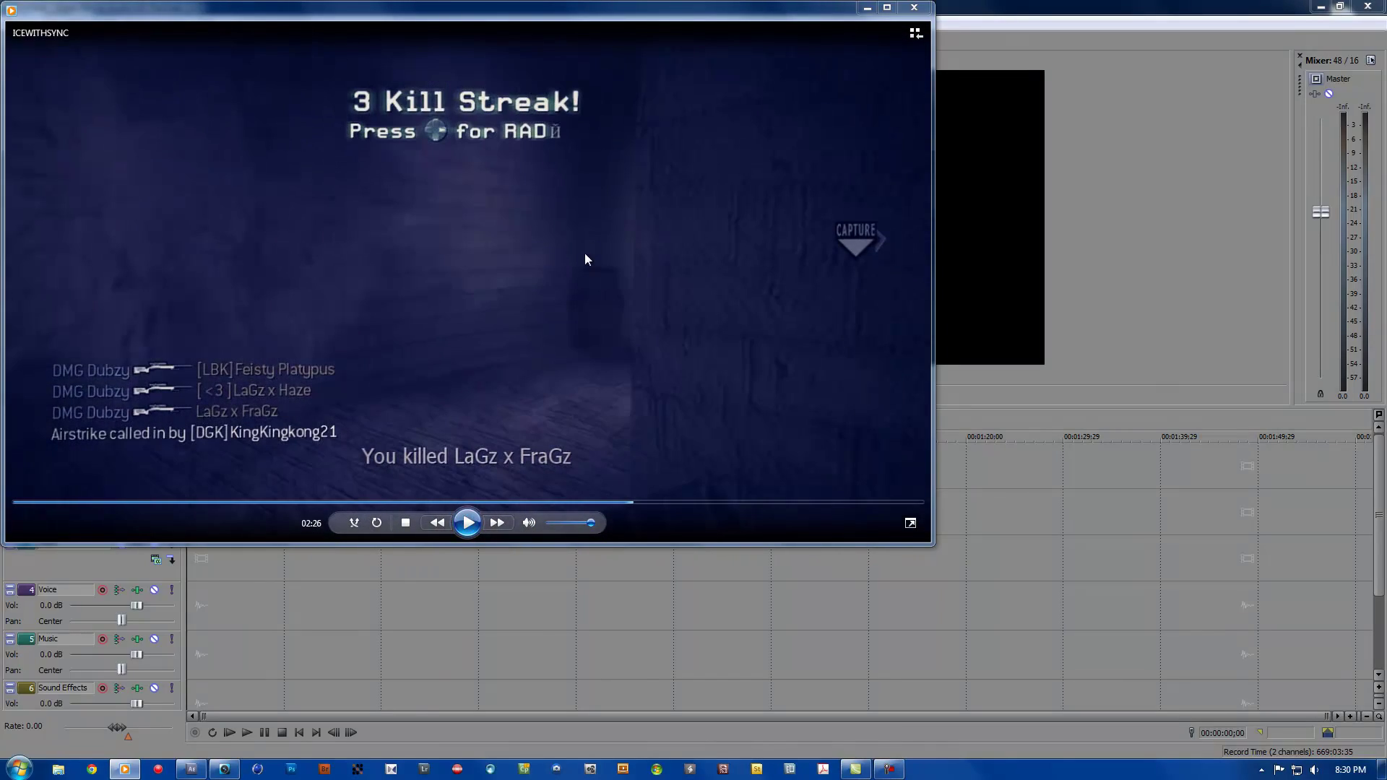
left_click(867, 7)
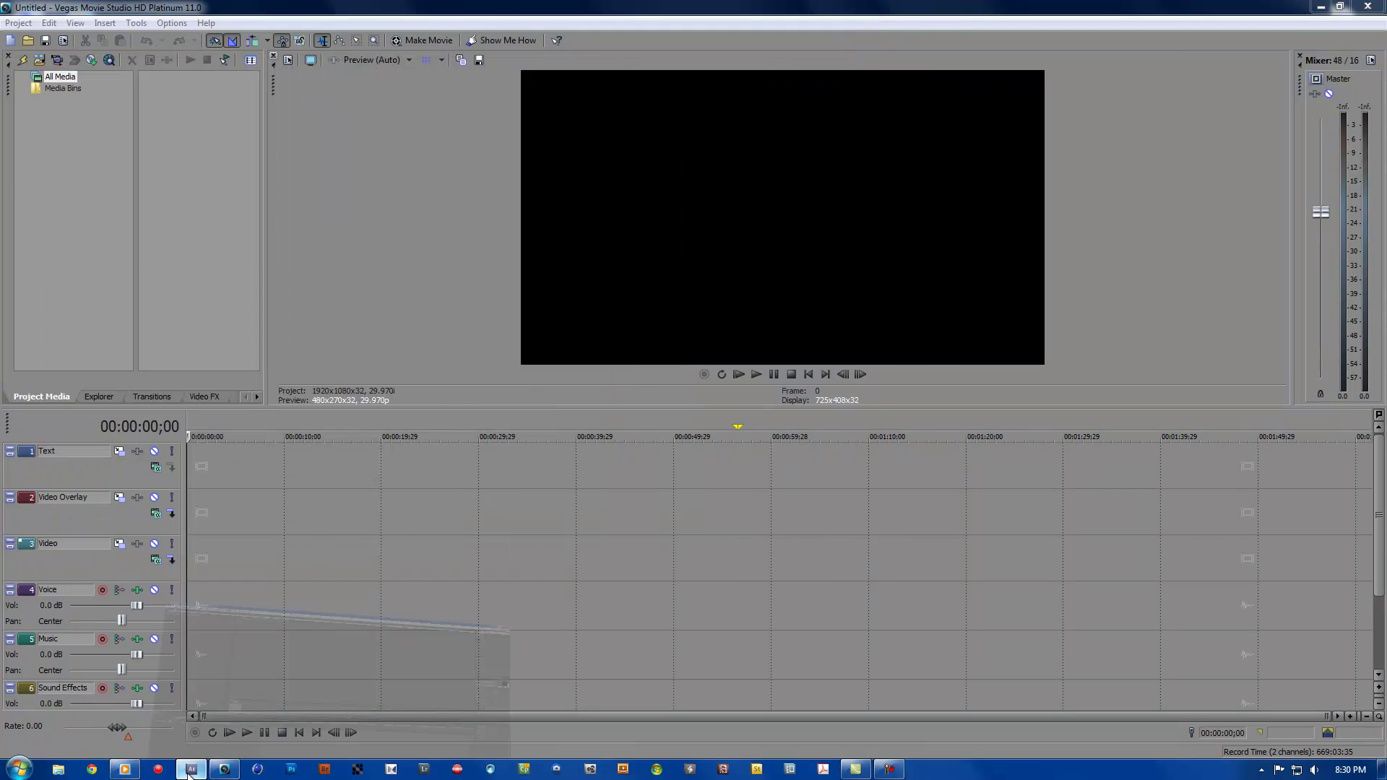
Step: Start a new composition named cc lens, cutting its duration from 36 to 10 seconds
left_click(175, 682)
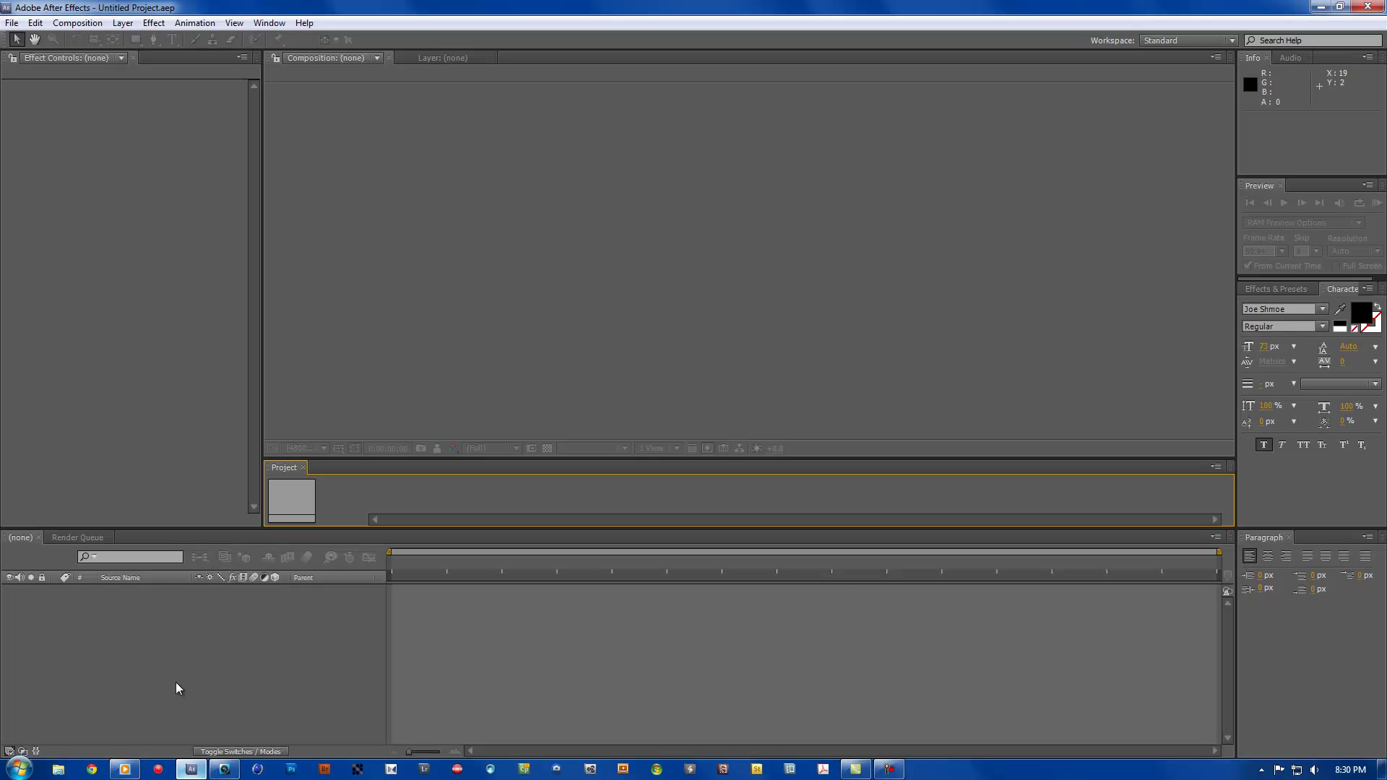
left_click(84, 24)
left_click(90, 41)
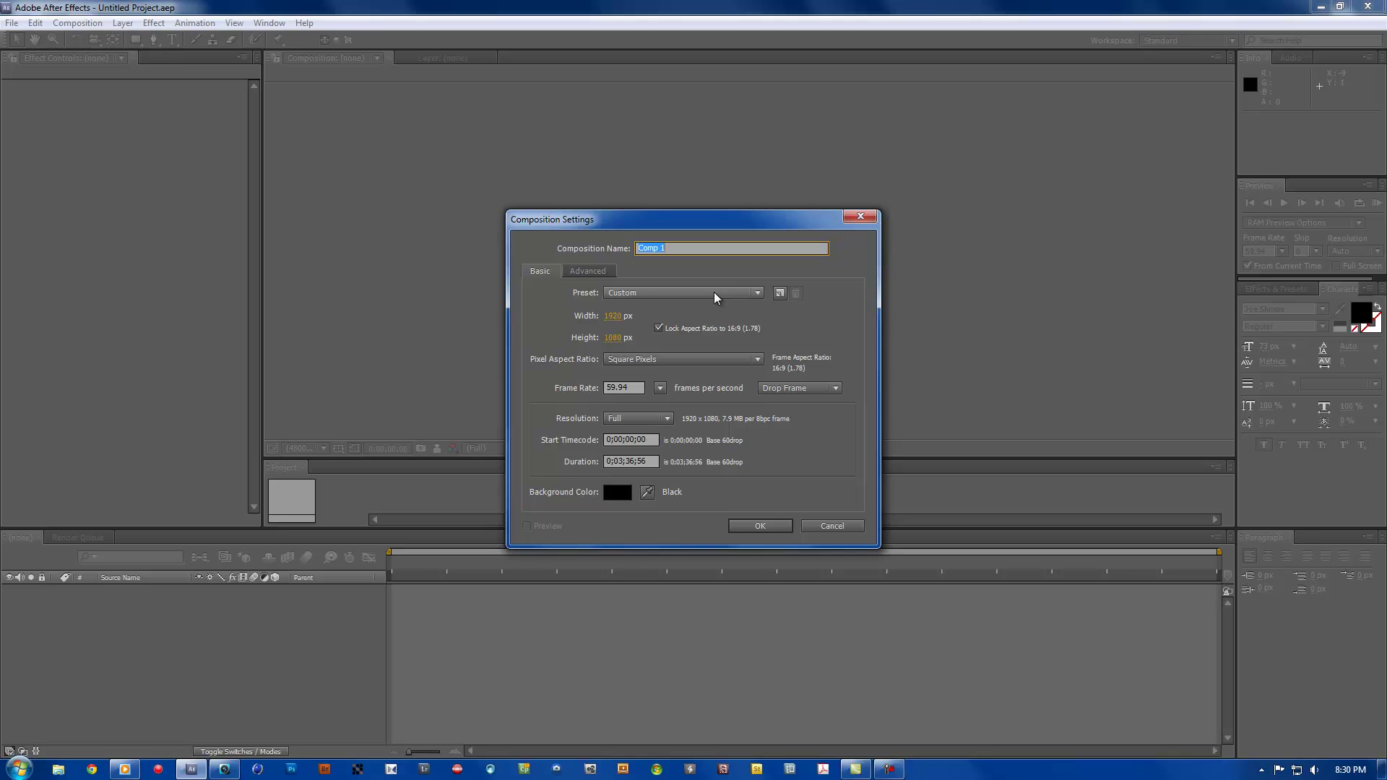
left_click(675, 249)
type("cc lens")
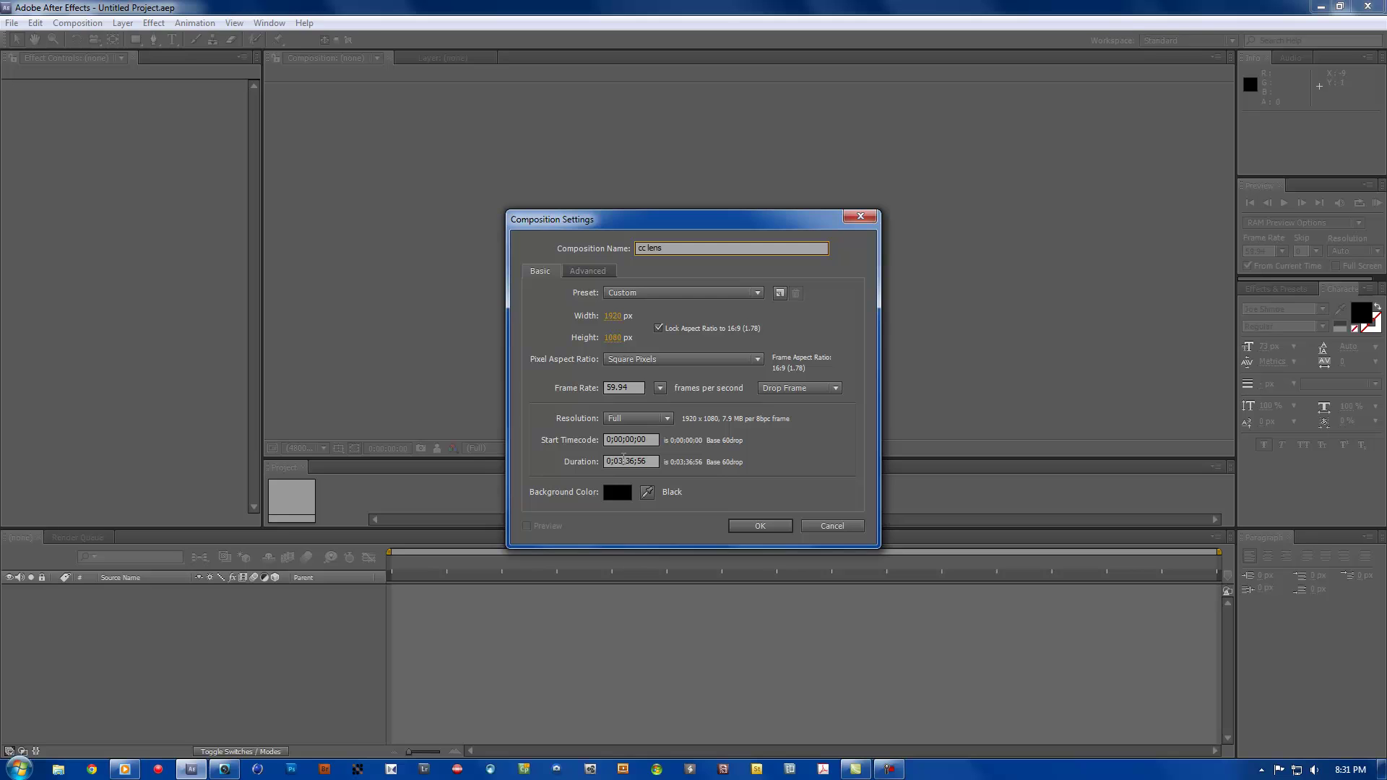
left_click(632, 463)
key("BackSpace")
key("BackSpace")
type("1")
Step: Confirm the cc lens composition and import Showdown Triple.mp4 from the AFTER EFFECTS EDITING folder
left_click(756, 525)
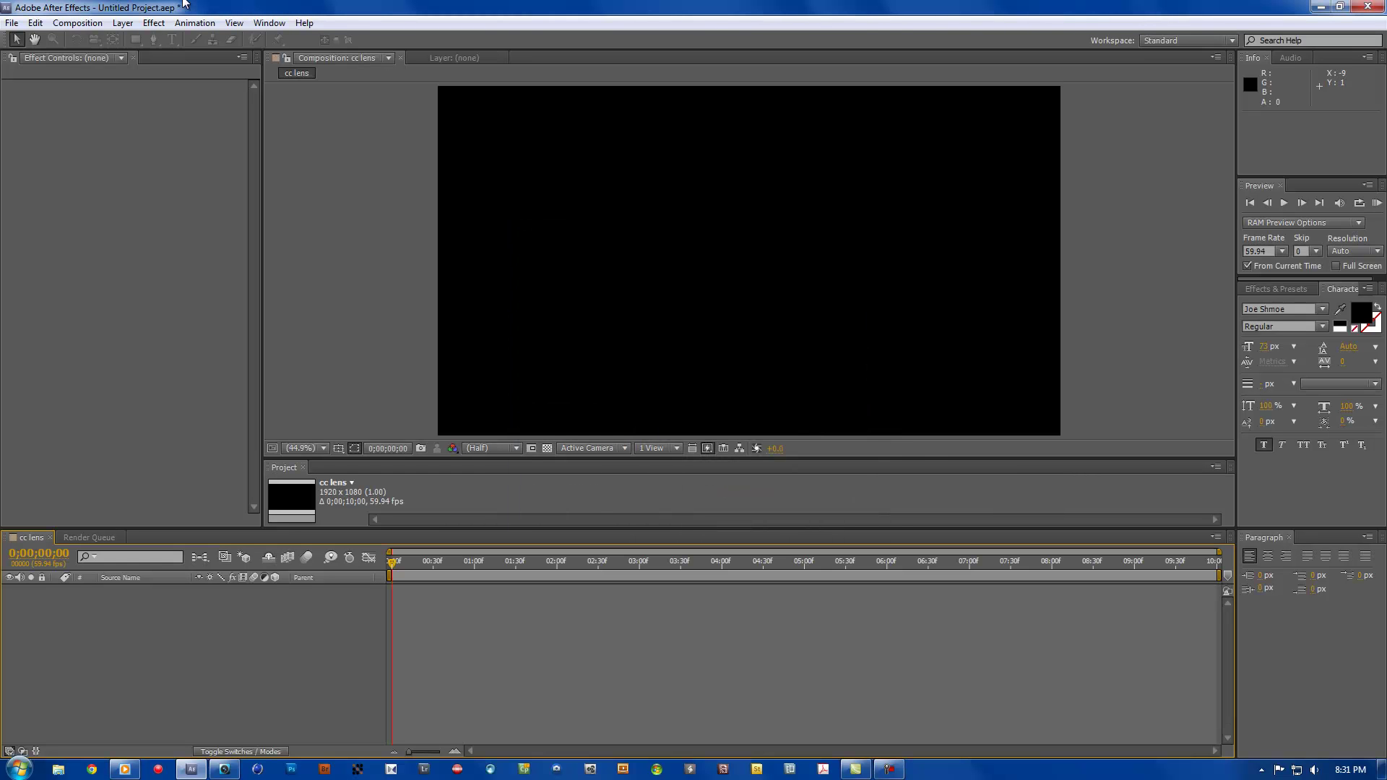
left_click(11, 23)
mouse_move(119, 225)
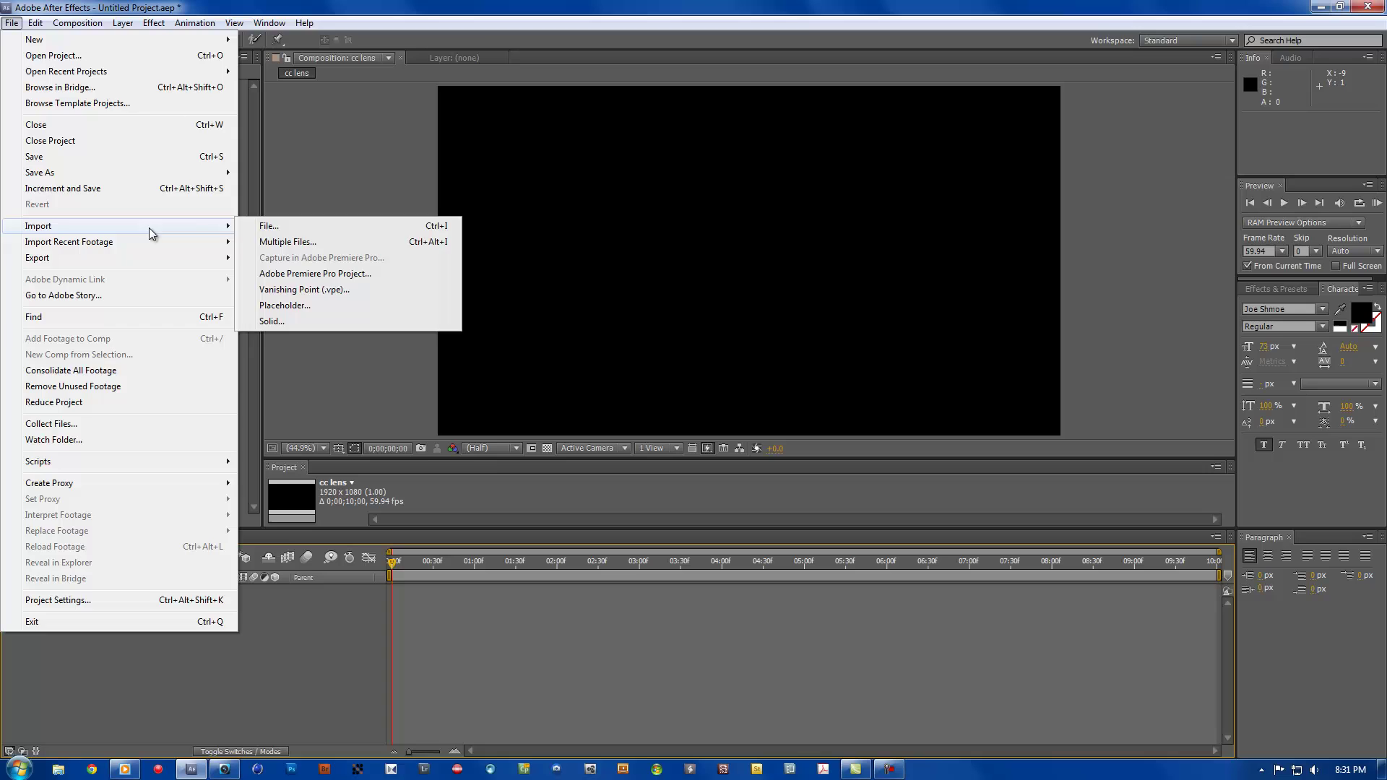
left_click(250, 226)
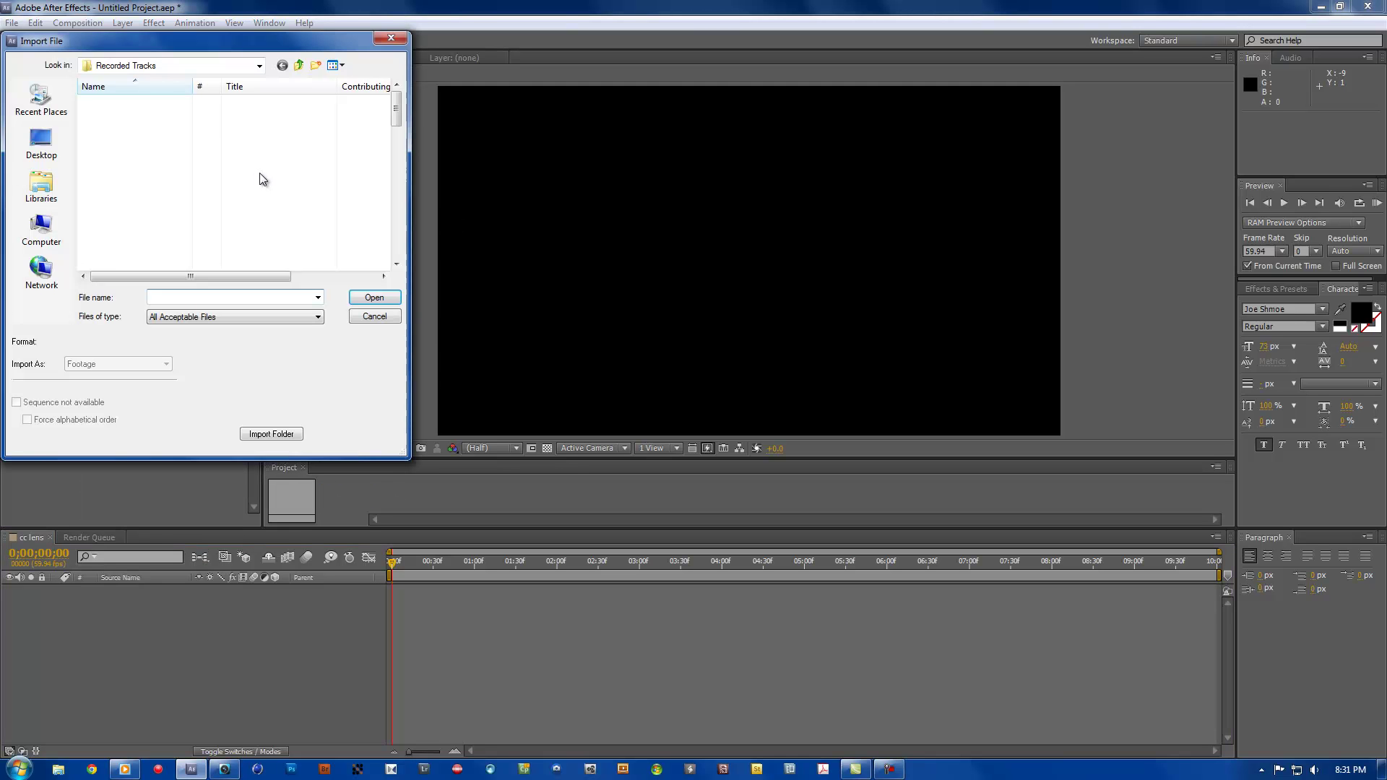
left_click(301, 65)
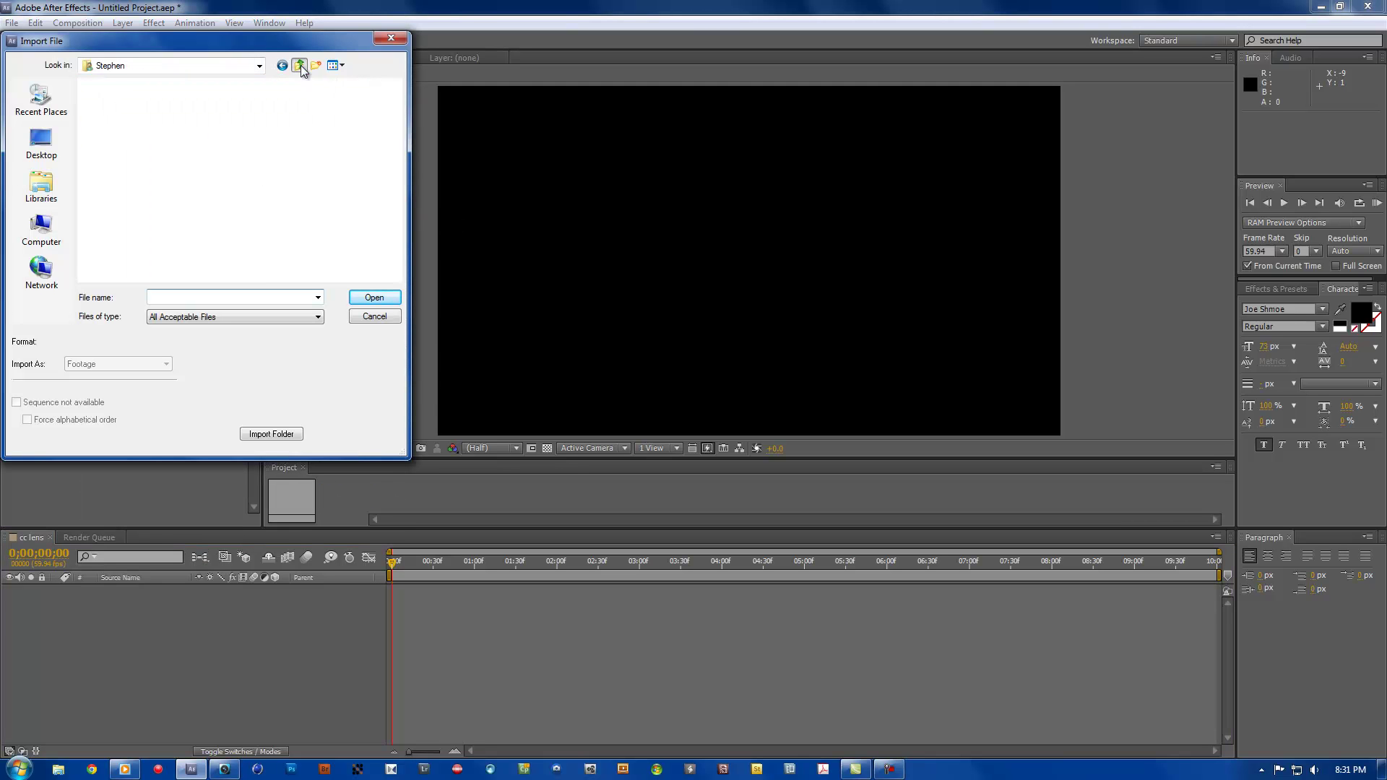
double_click(115, 108)
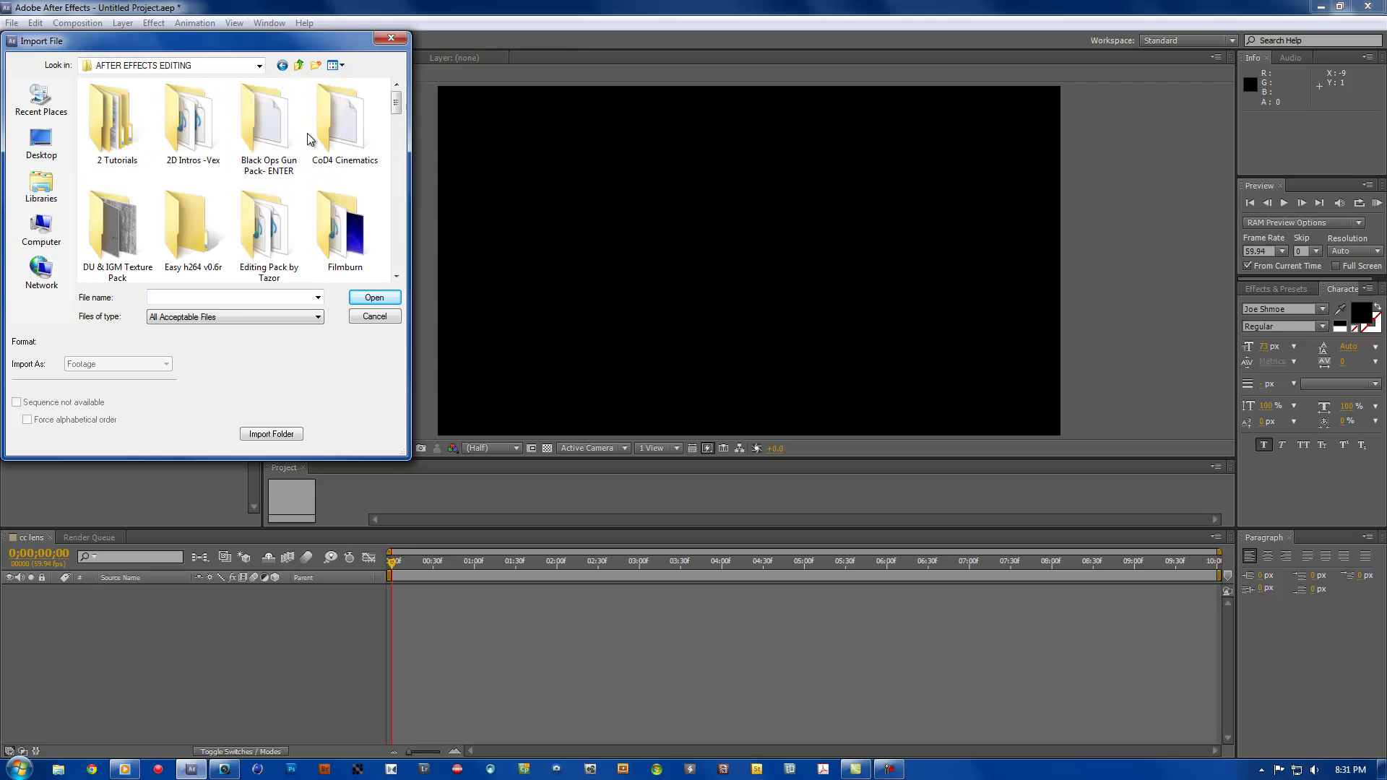
scroll(309, 136, "down", 5)
scroll(310, 136, "down", 3)
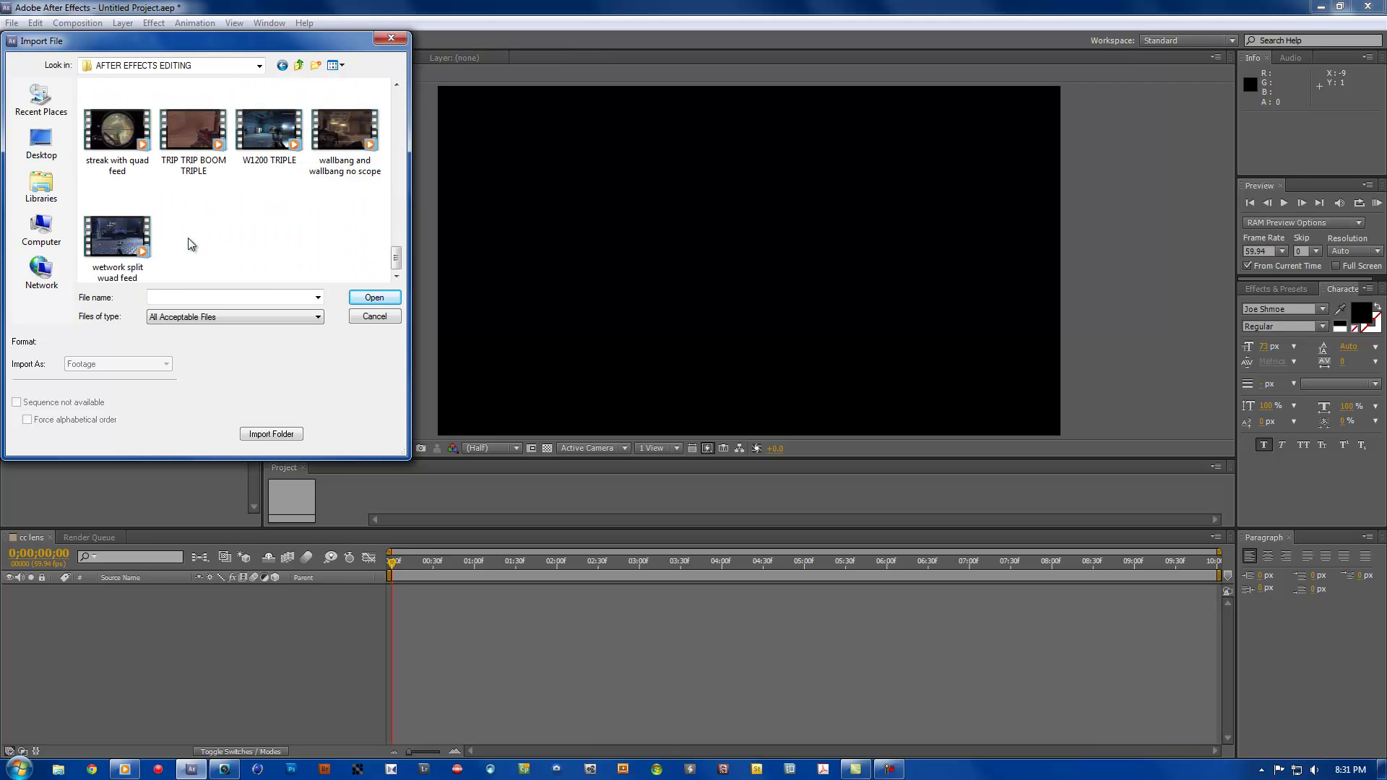
scroll(269, 251, "up", 1)
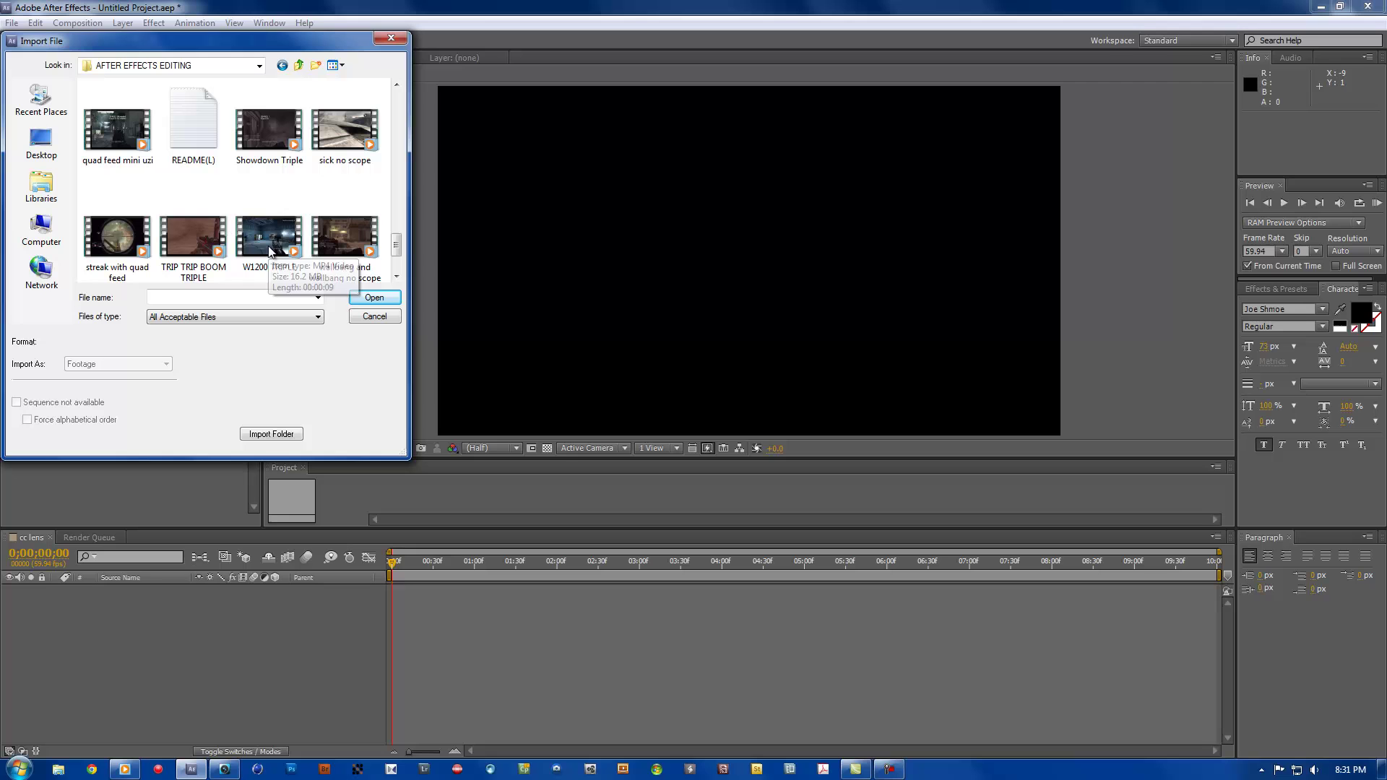
left_click(271, 136)
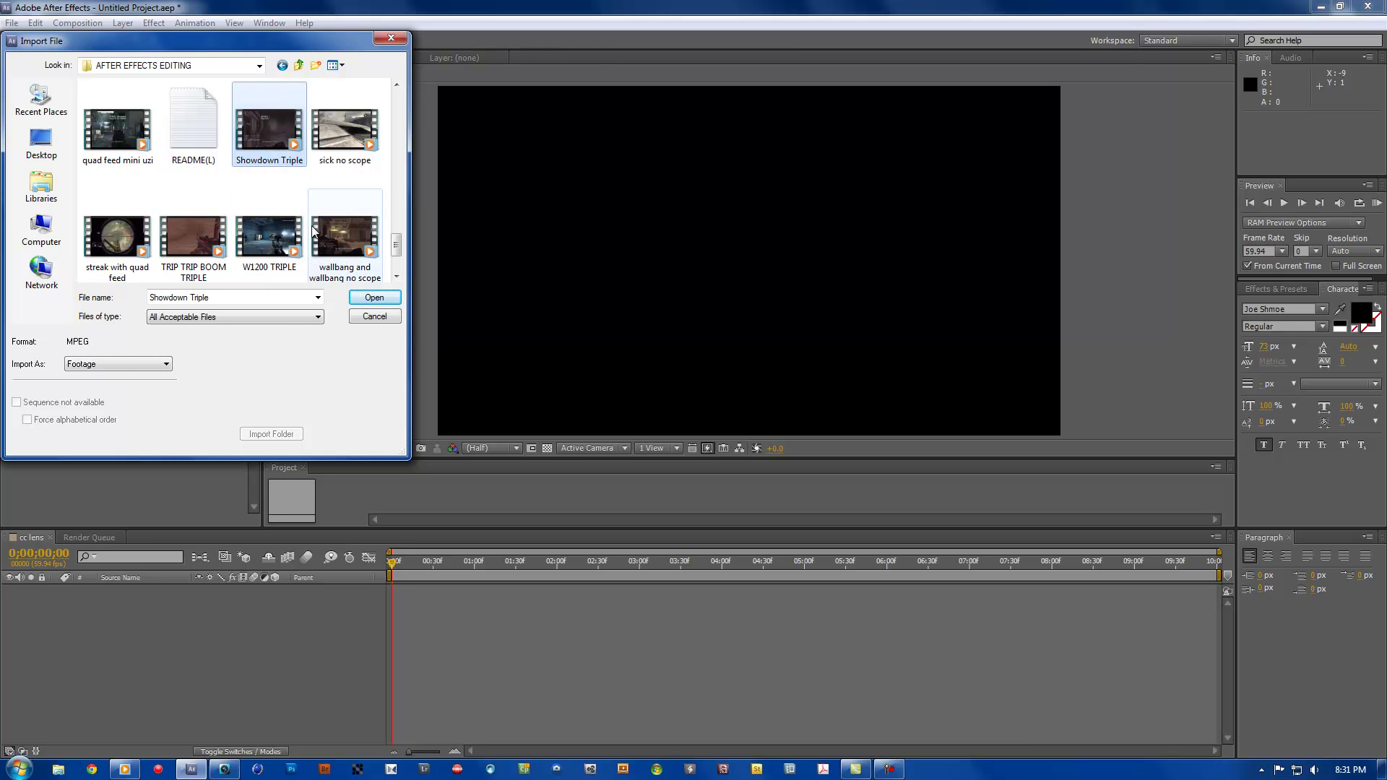
left_click(369, 301)
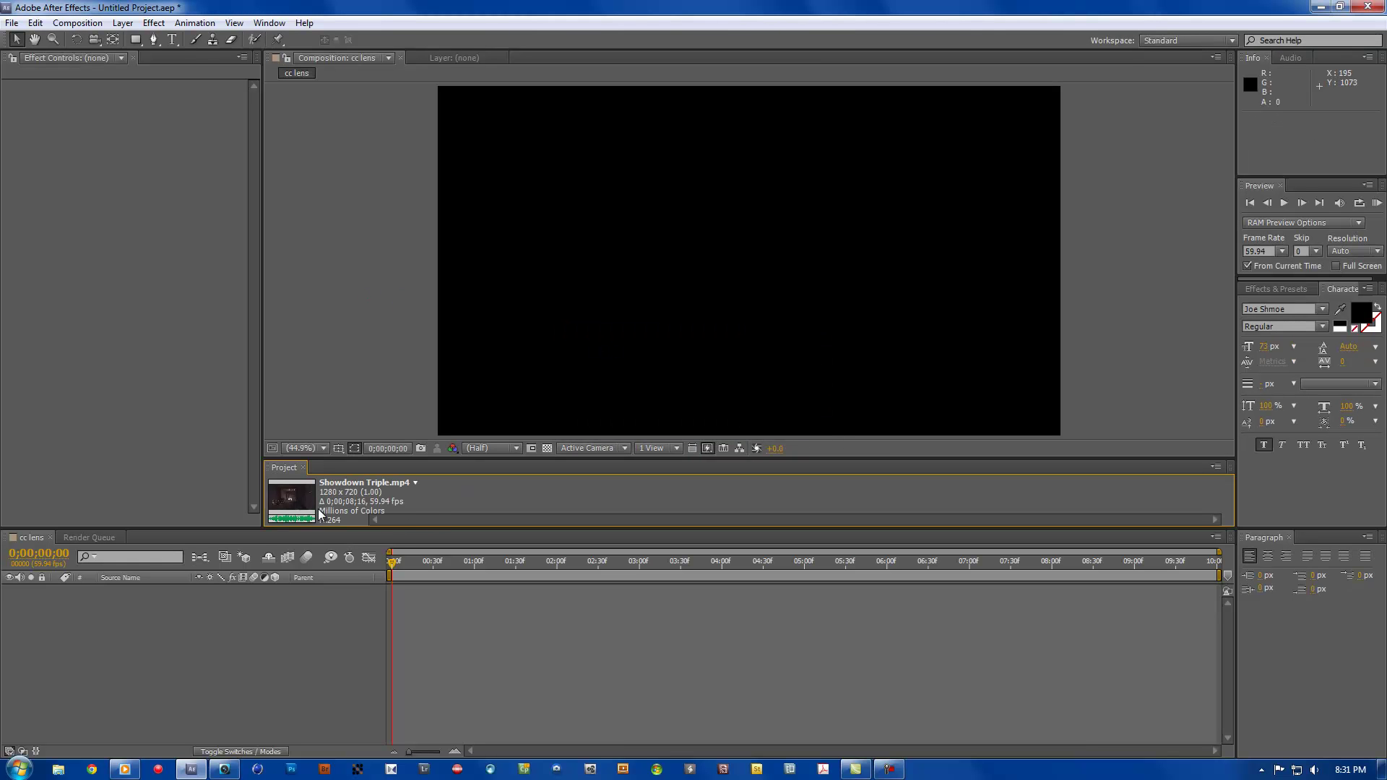
Step: Add Showdown Triple to the cc lens timeline and scale it to 151% to fill the frame
left_click_drag(317, 509, 387, 618)
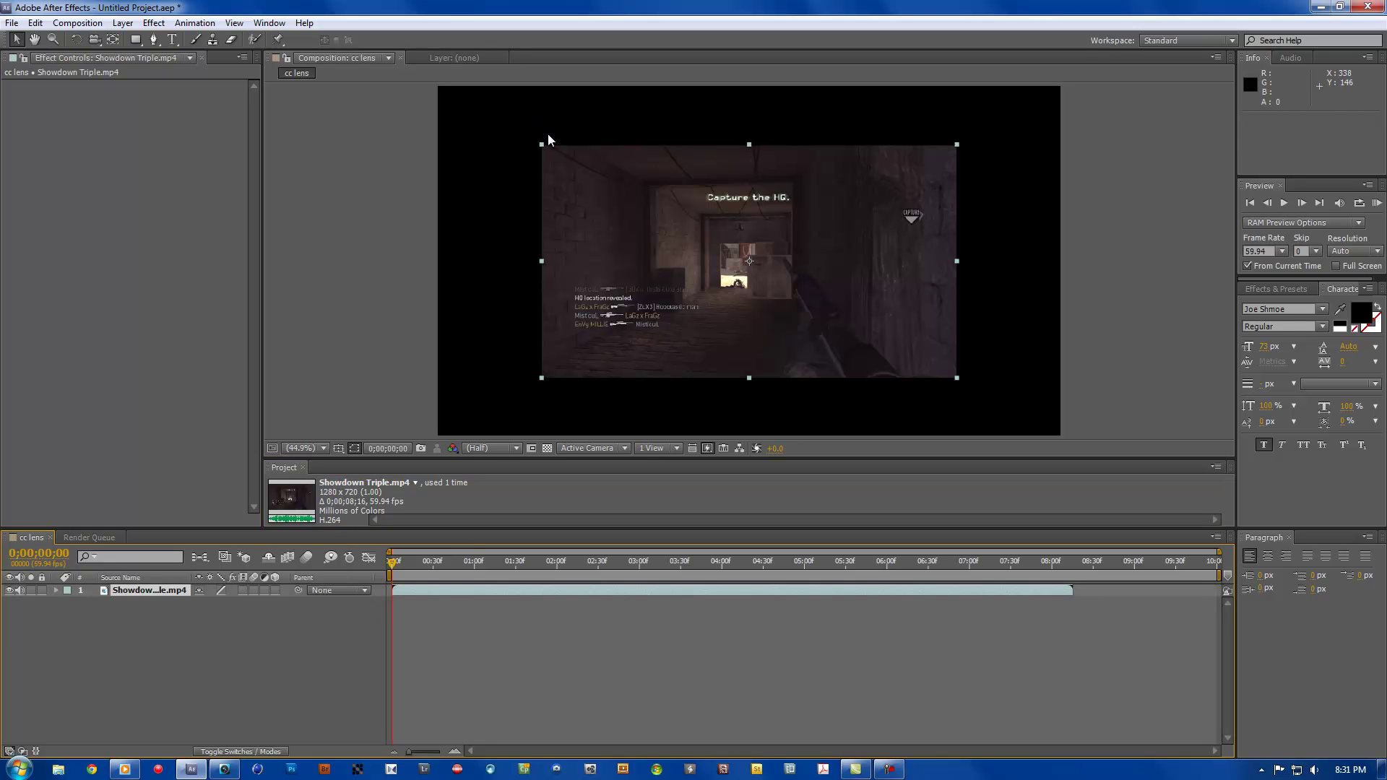
left_click_drag(541, 145, 436, 85)
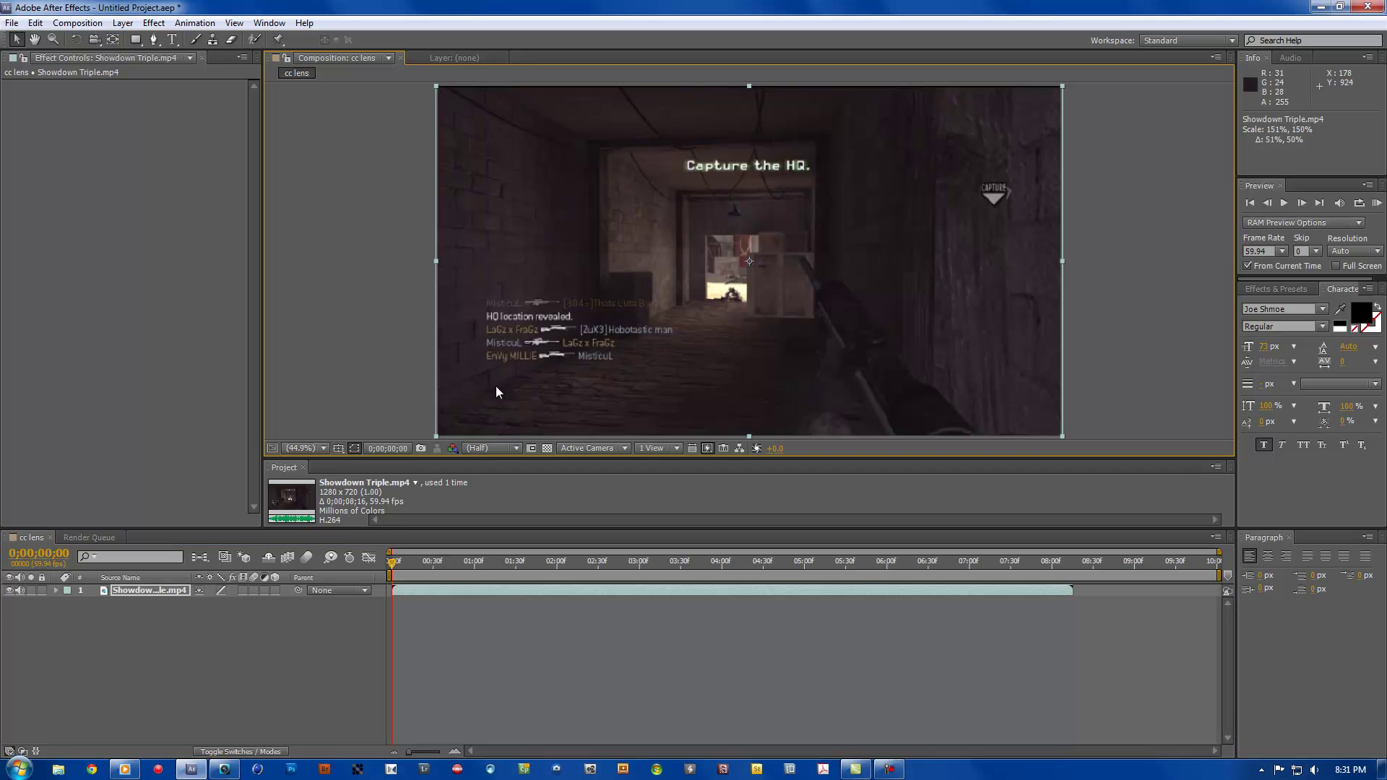
left_click_drag(393, 561, 703, 565)
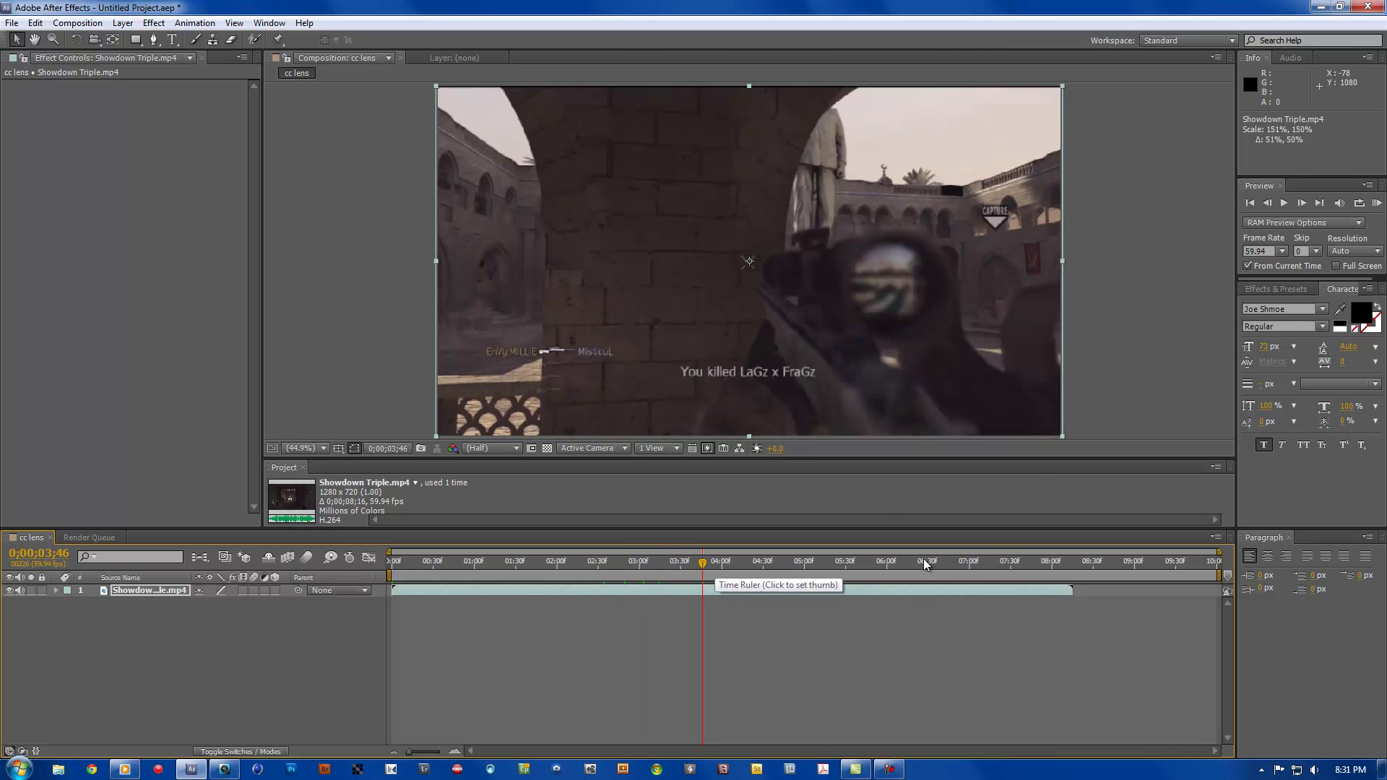
Step: Scrub and step frame by frame to locate the scope shot near 3;33
left_click_drag(707, 562, 389, 548)
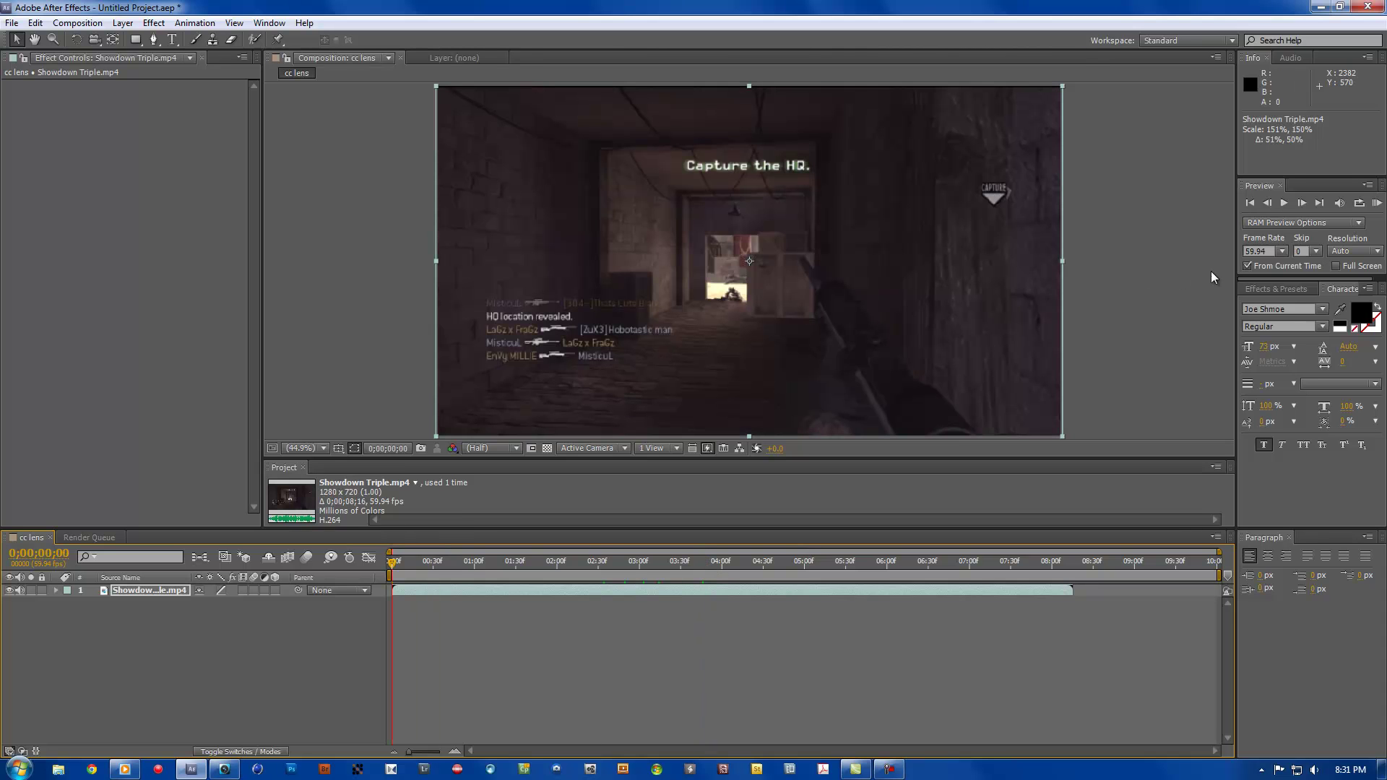
left_click_drag(392, 568, 656, 563)
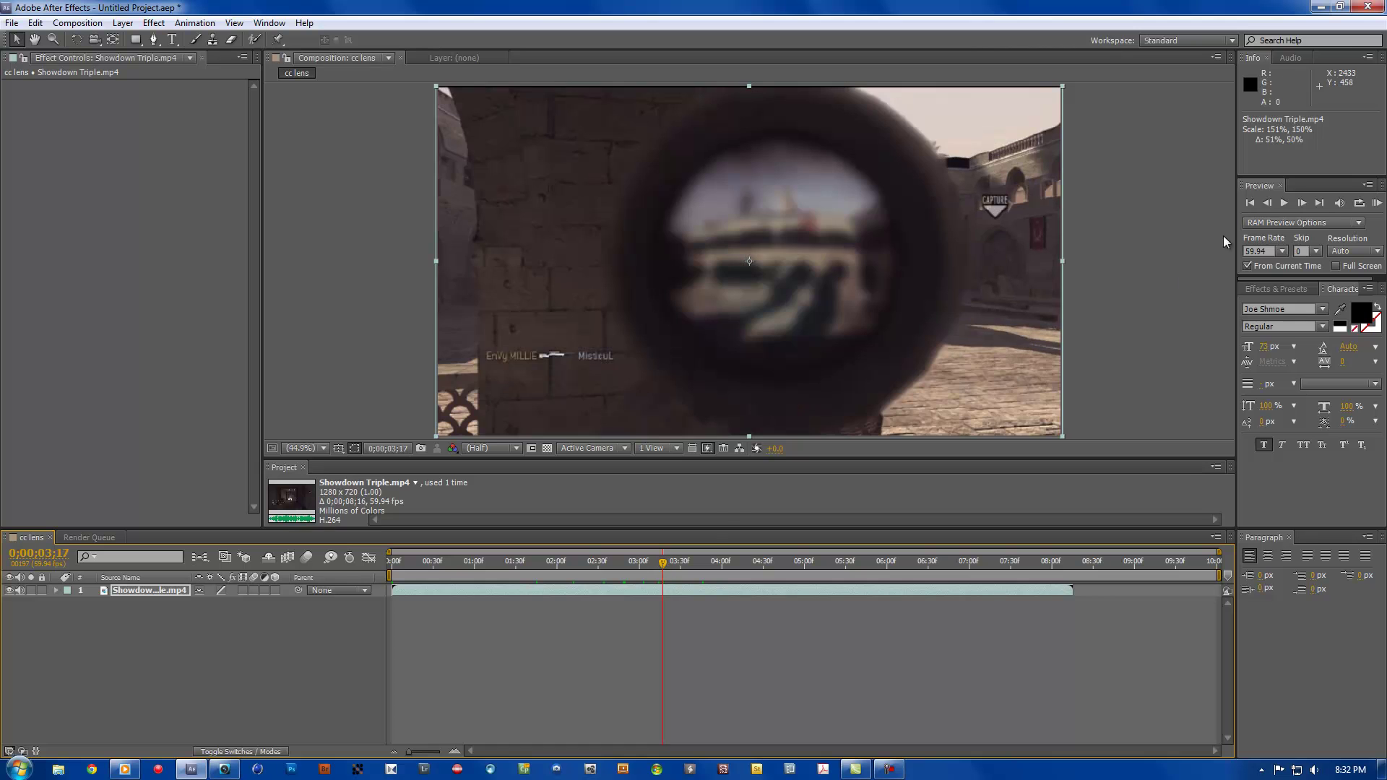
left_click(1305, 205)
left_click(1306, 205)
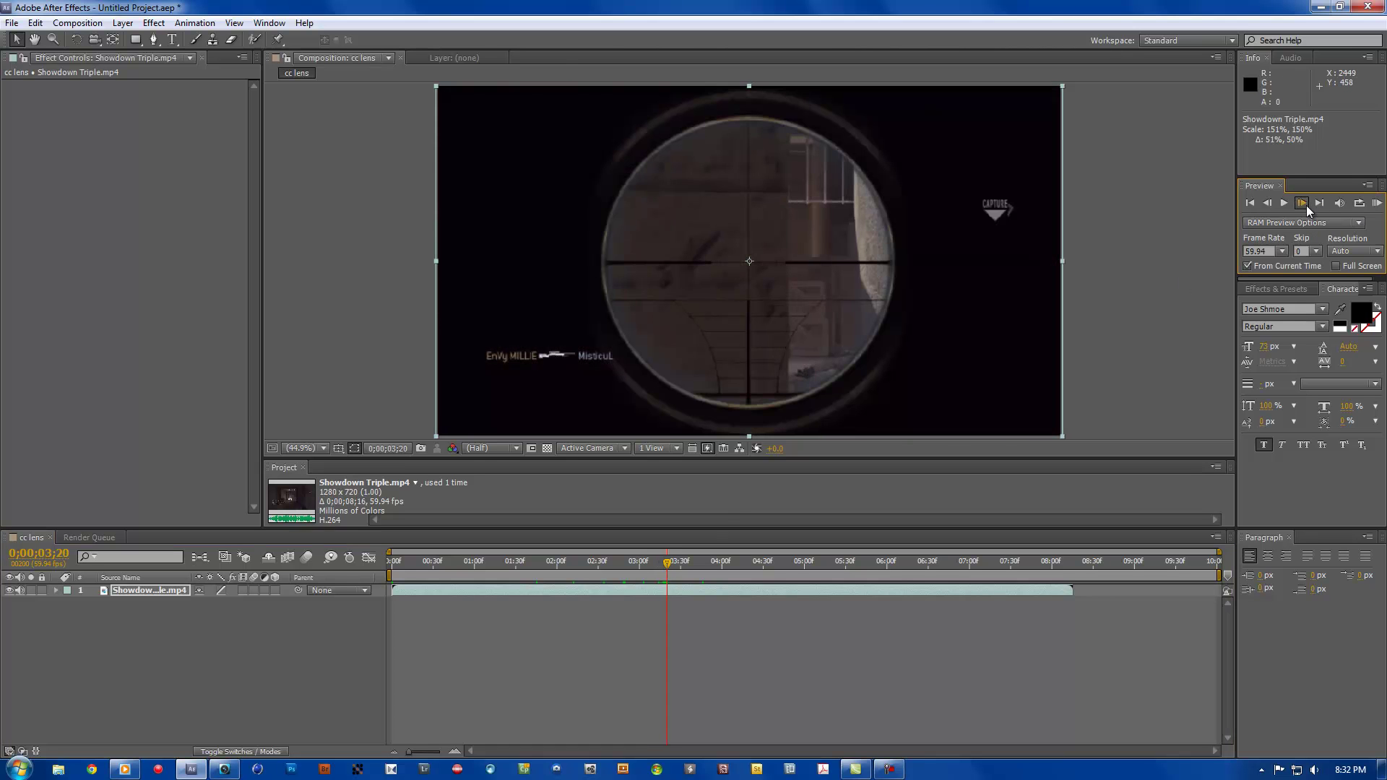
left_click(1306, 204)
left_click(1306, 205)
left_click(1305, 206)
left_click(1306, 208)
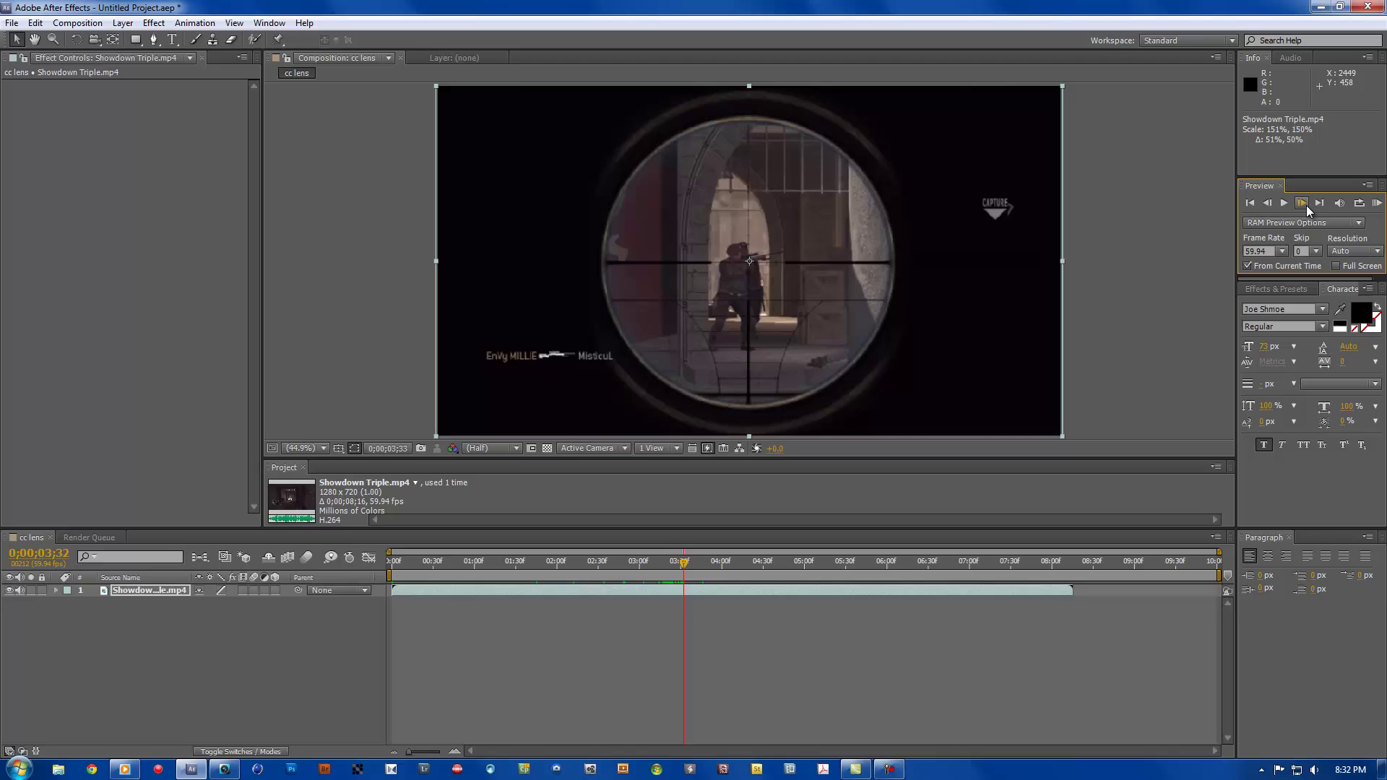
left_click(1307, 208)
left_click(1306, 207)
left_click(1268, 204)
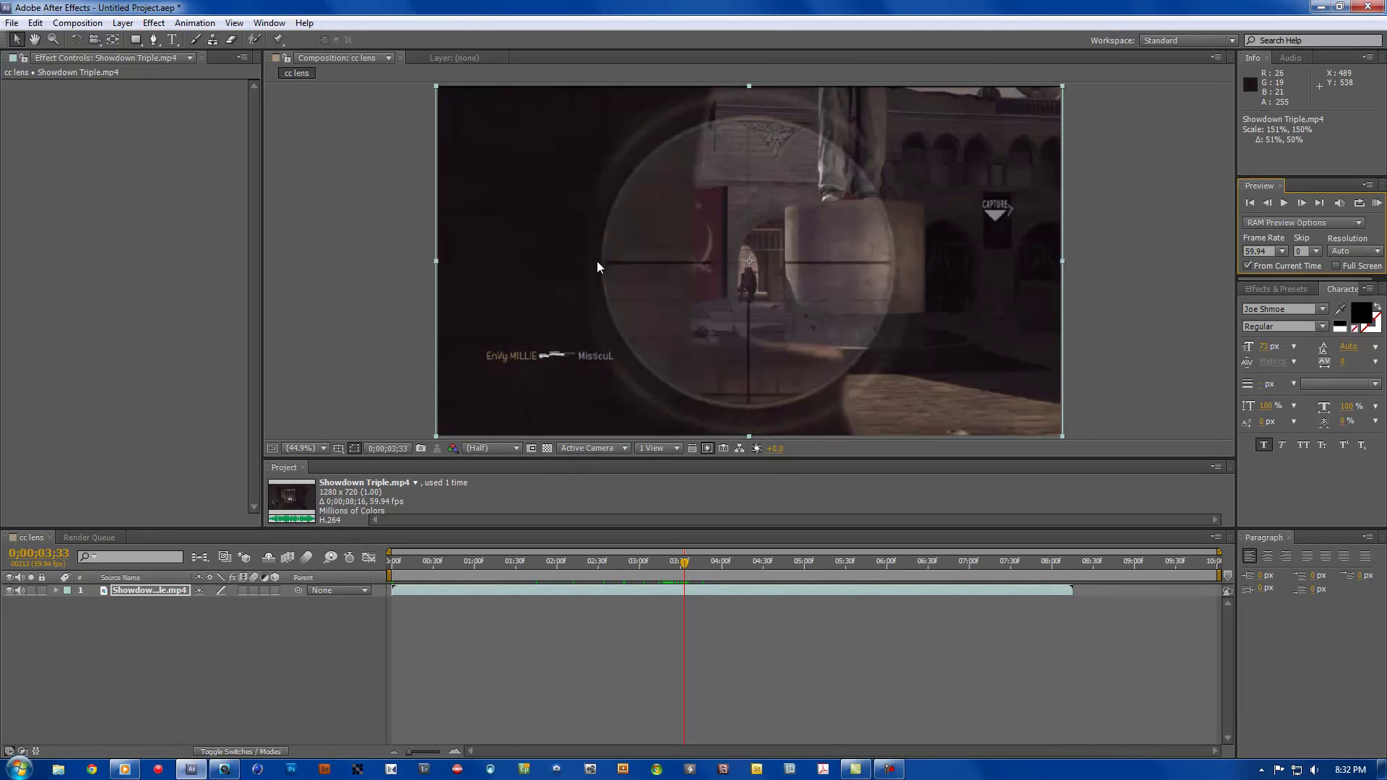
Step: Apply CC Lens to the clip, undo it, and select the Showdown layer
left_click(154, 23)
mouse_move(175, 188)
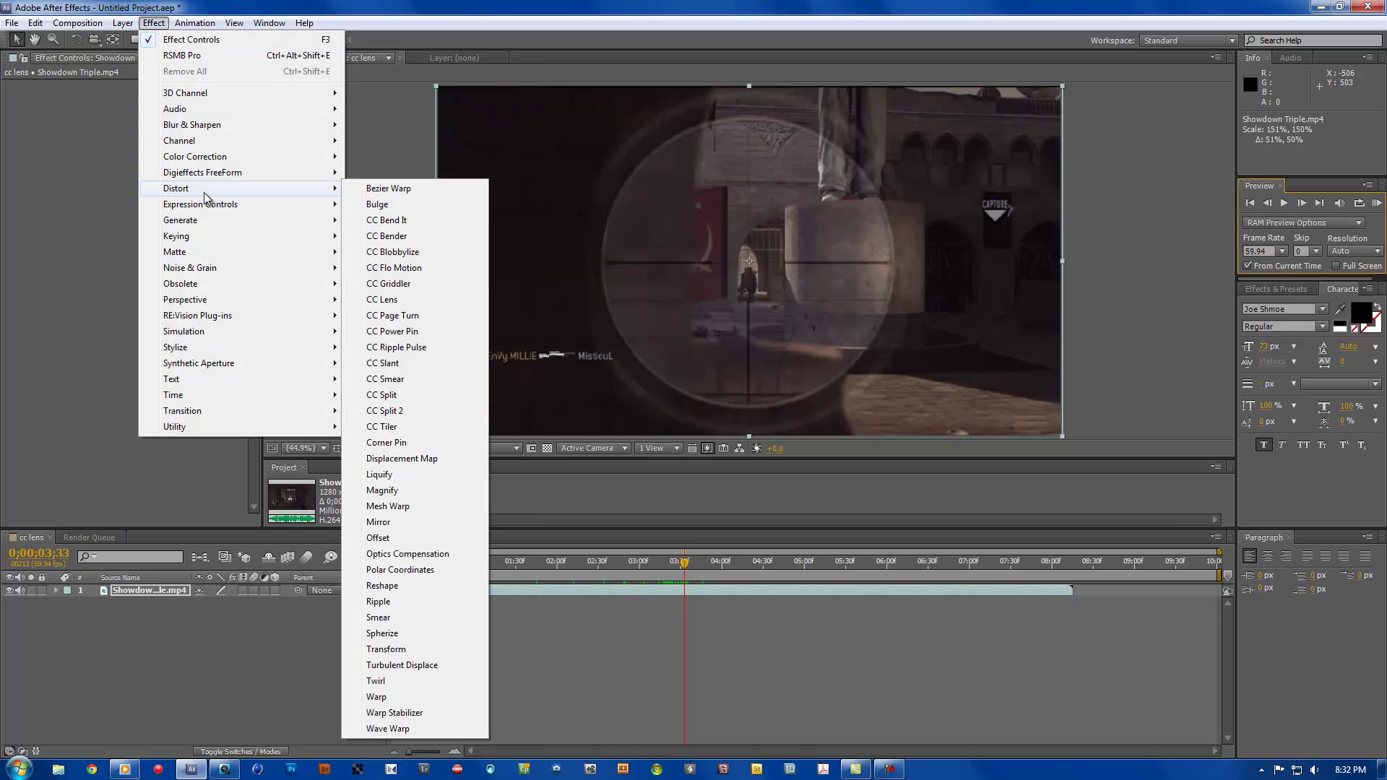
left_click(422, 299)
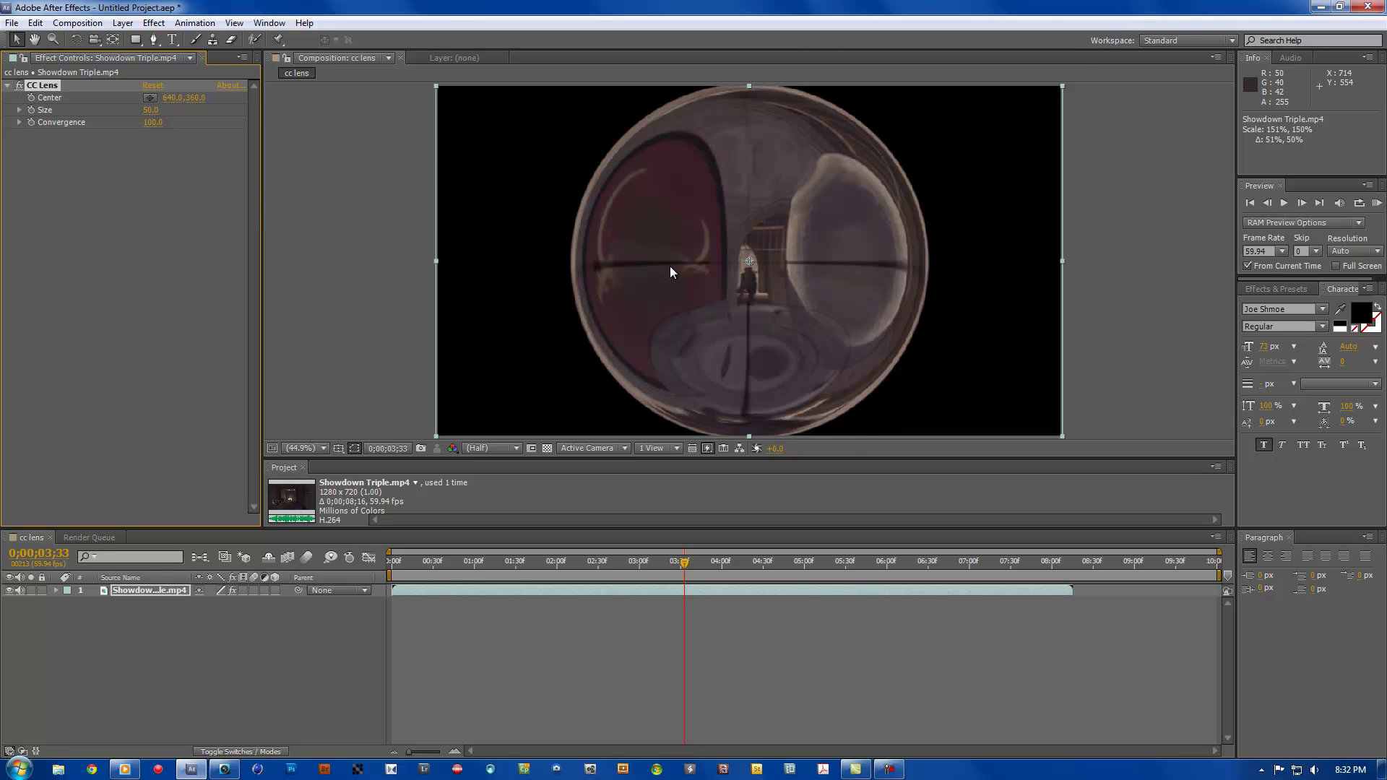
key("ctrl+z")
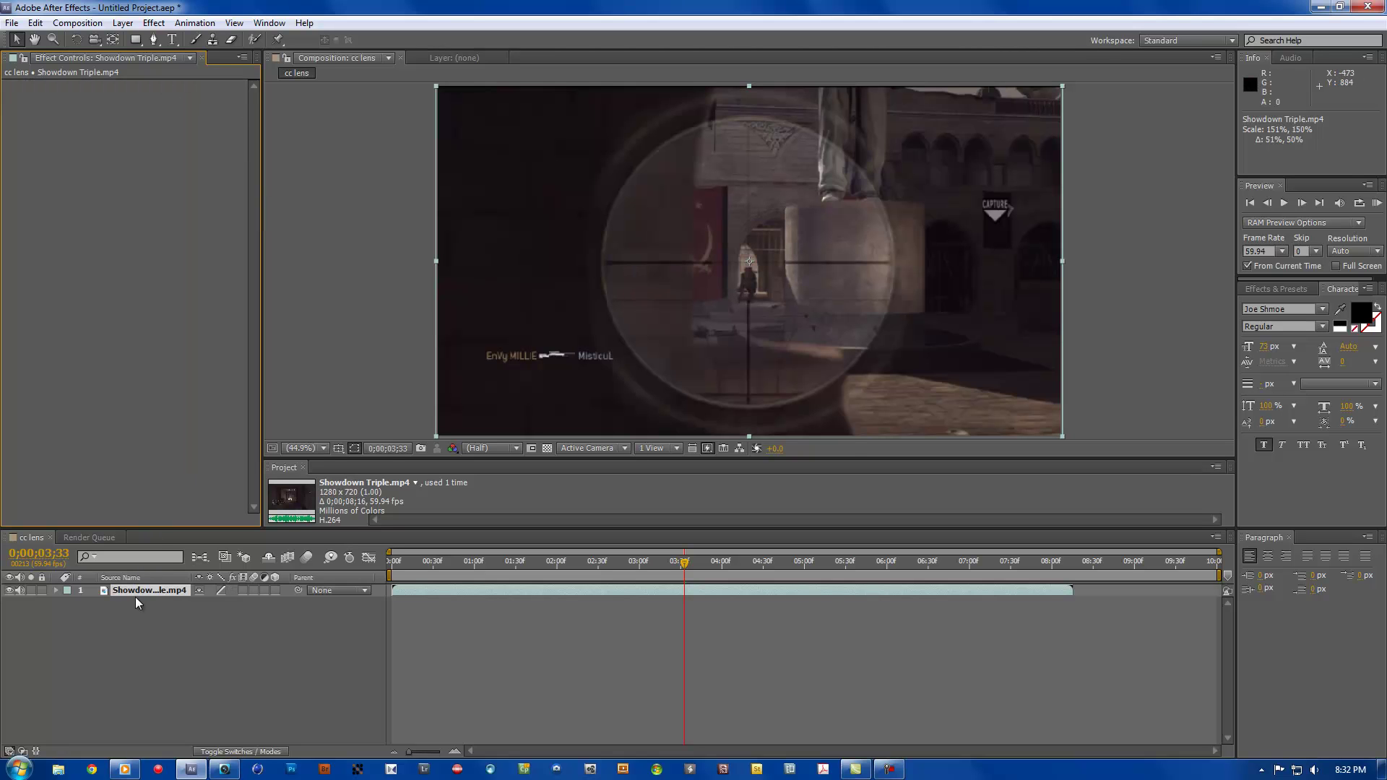
left_click(134, 589)
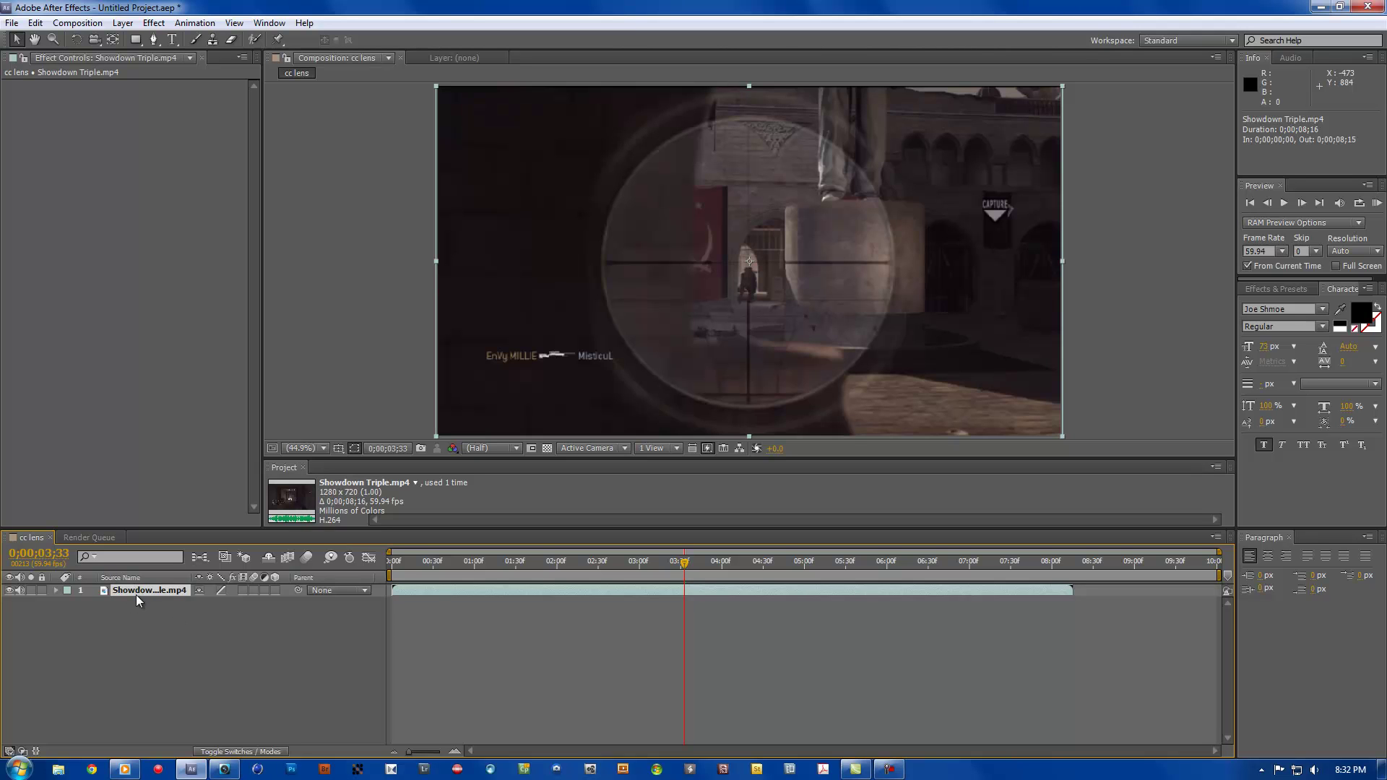
Step: Duplicate the Showdown layer and give the top copy a CC Lens with Size 0
key("ctrl+d")
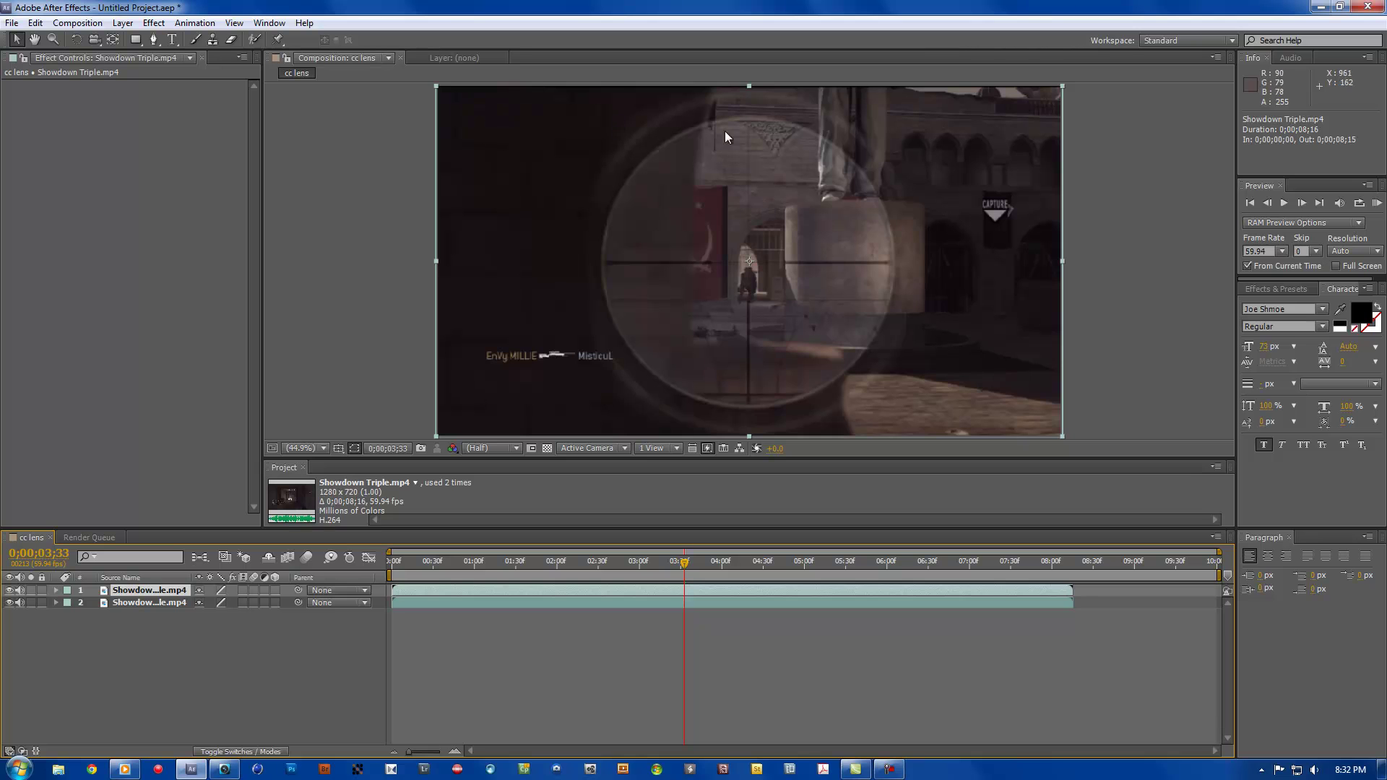
left_click(152, 21)
mouse_move(175, 187)
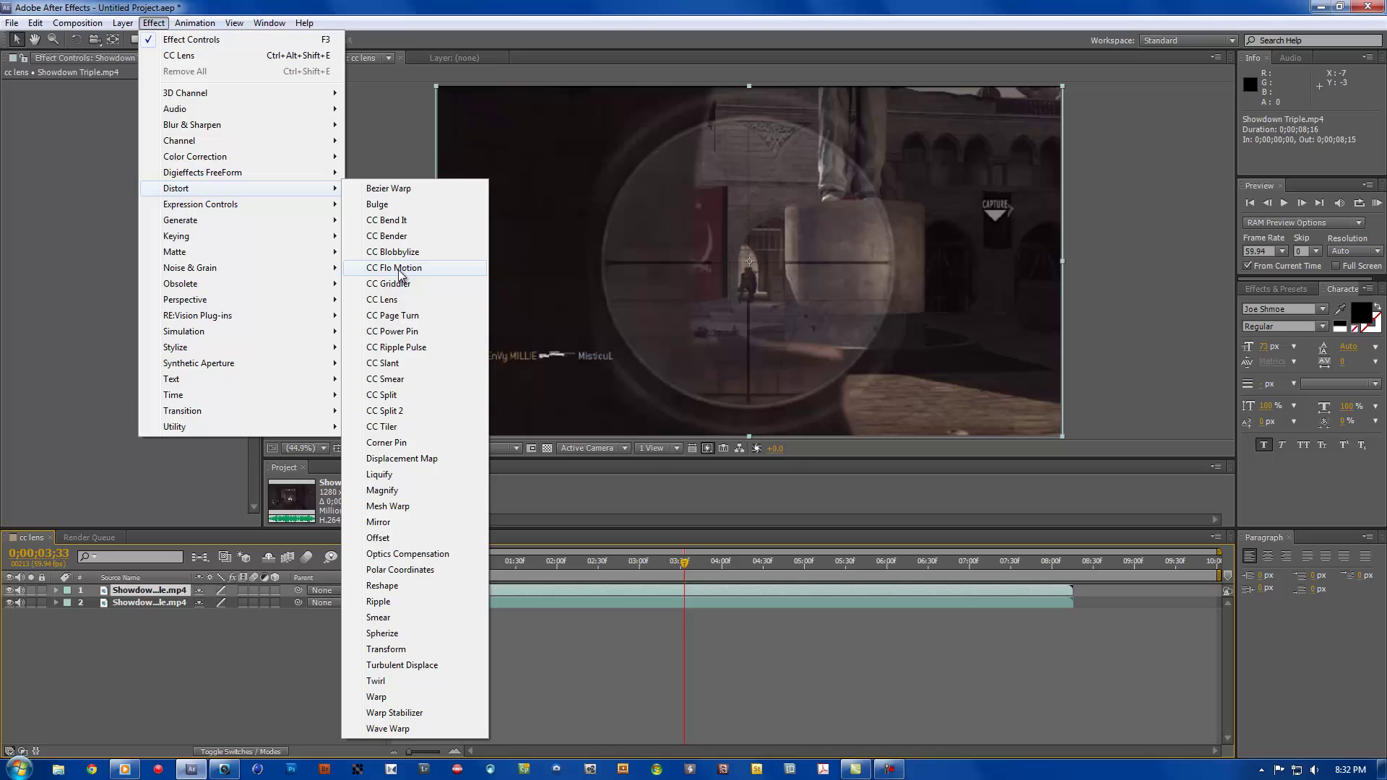
left_click(398, 294)
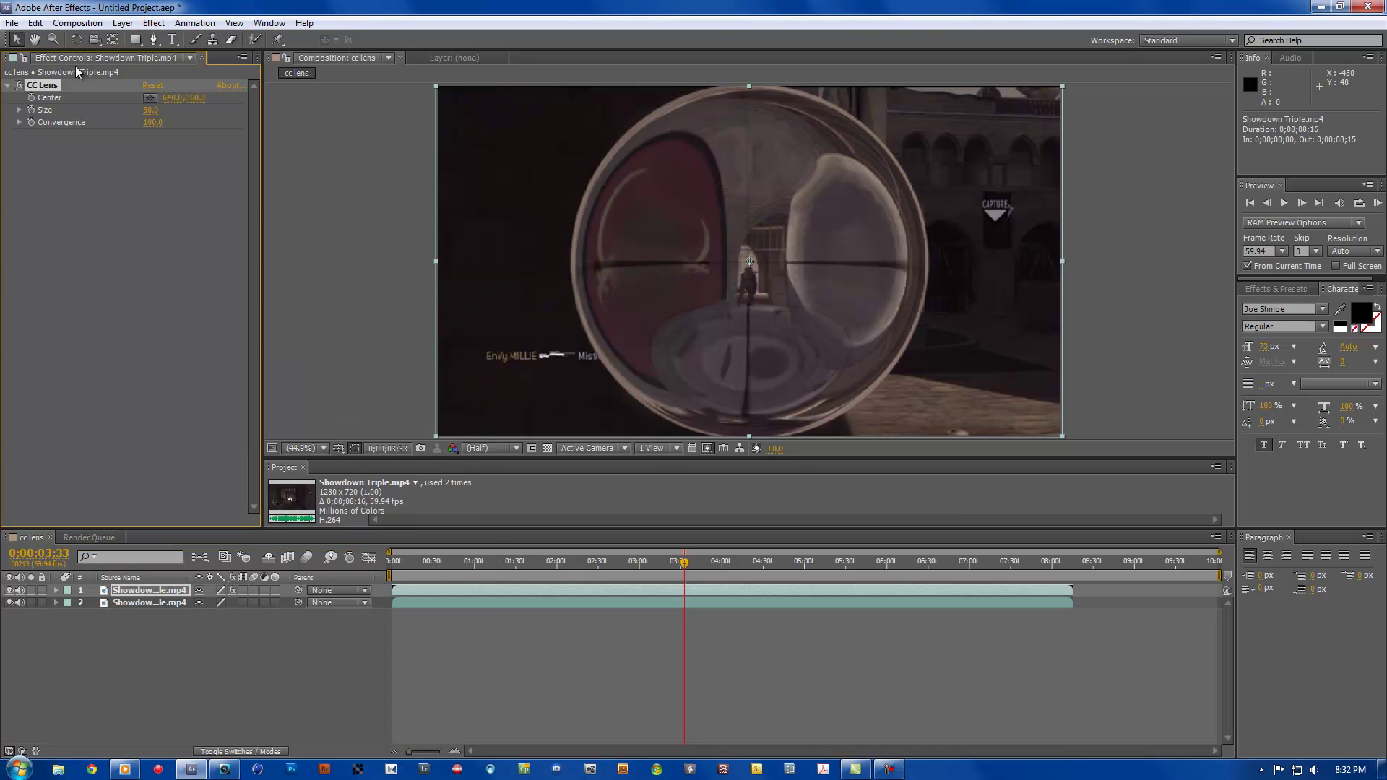
left_click(162, 110)
type("0")
key("Return")
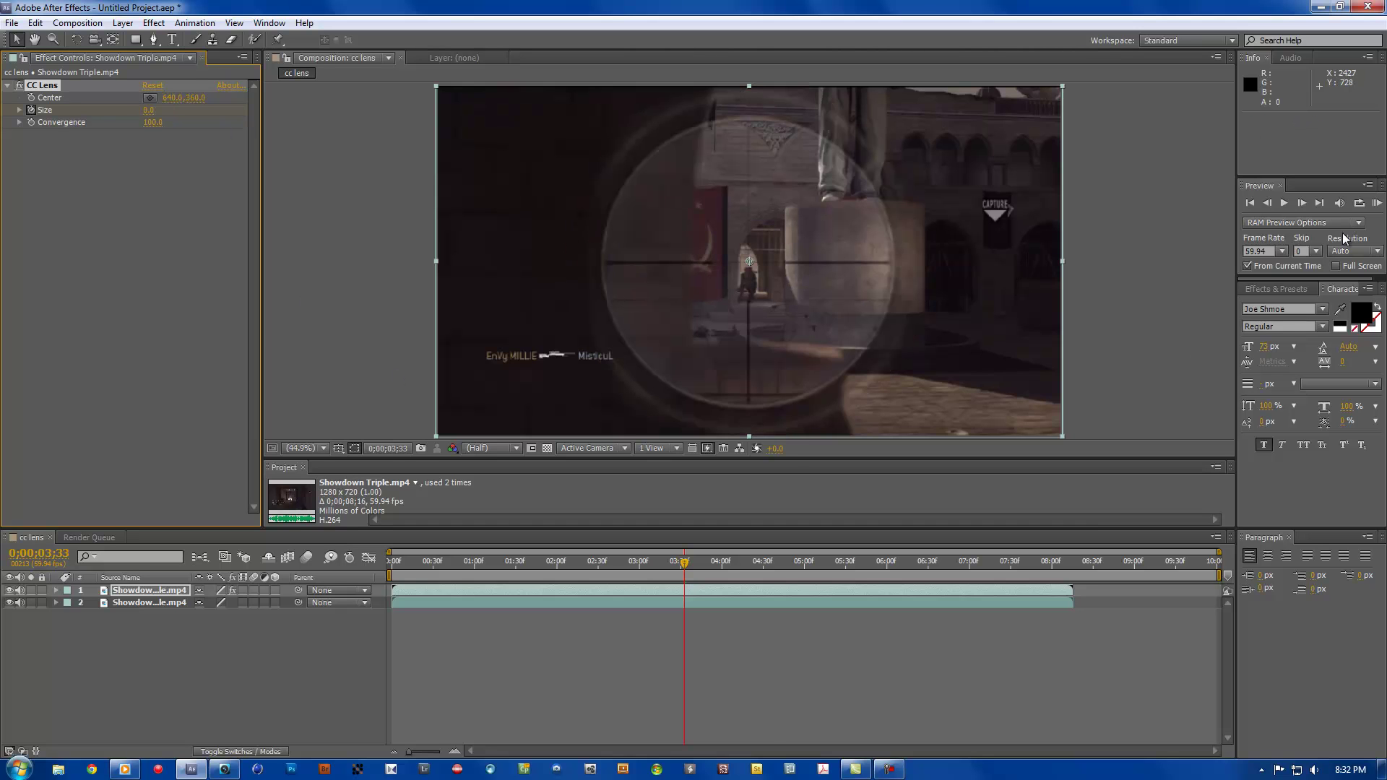
Step: Play the preview to 4;22 and set the CC Lens Size to 500 there
left_click(1301, 203)
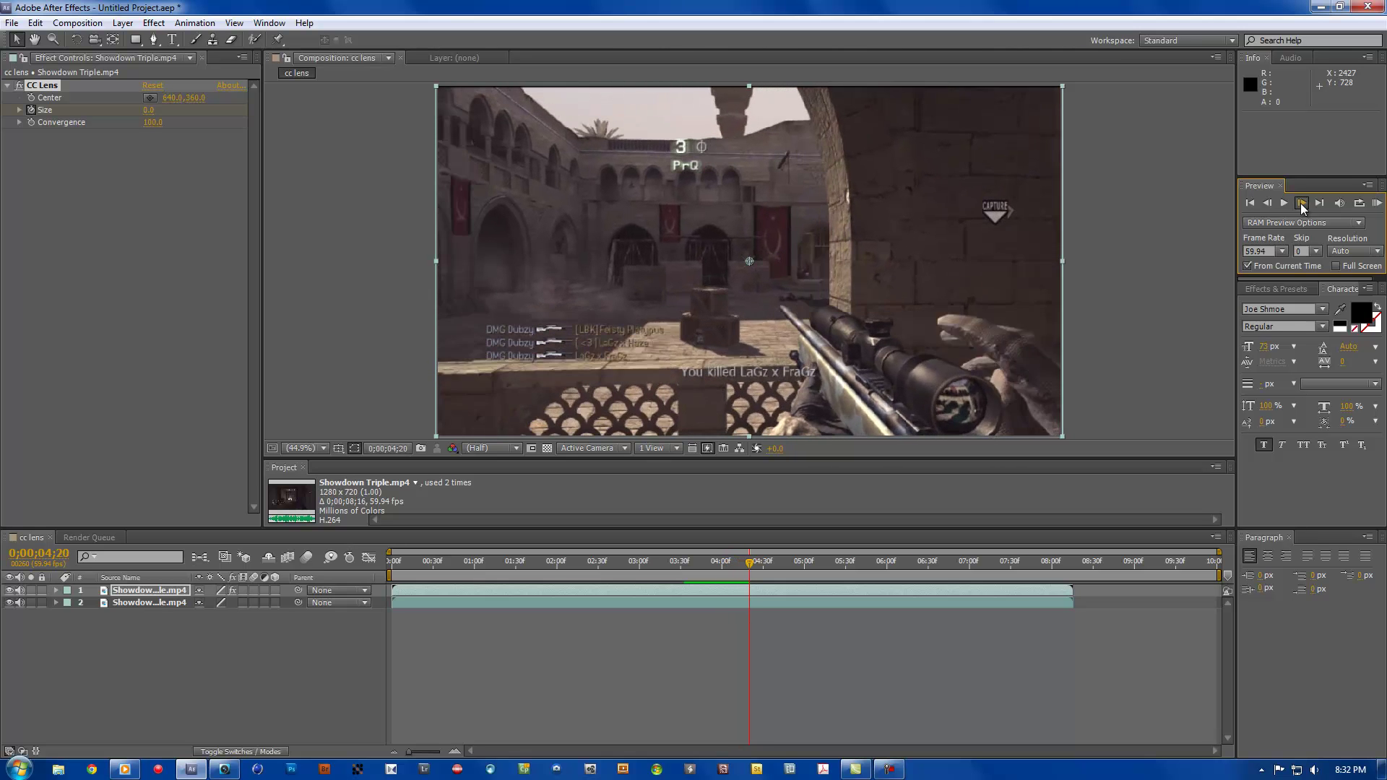
left_click(1300, 203)
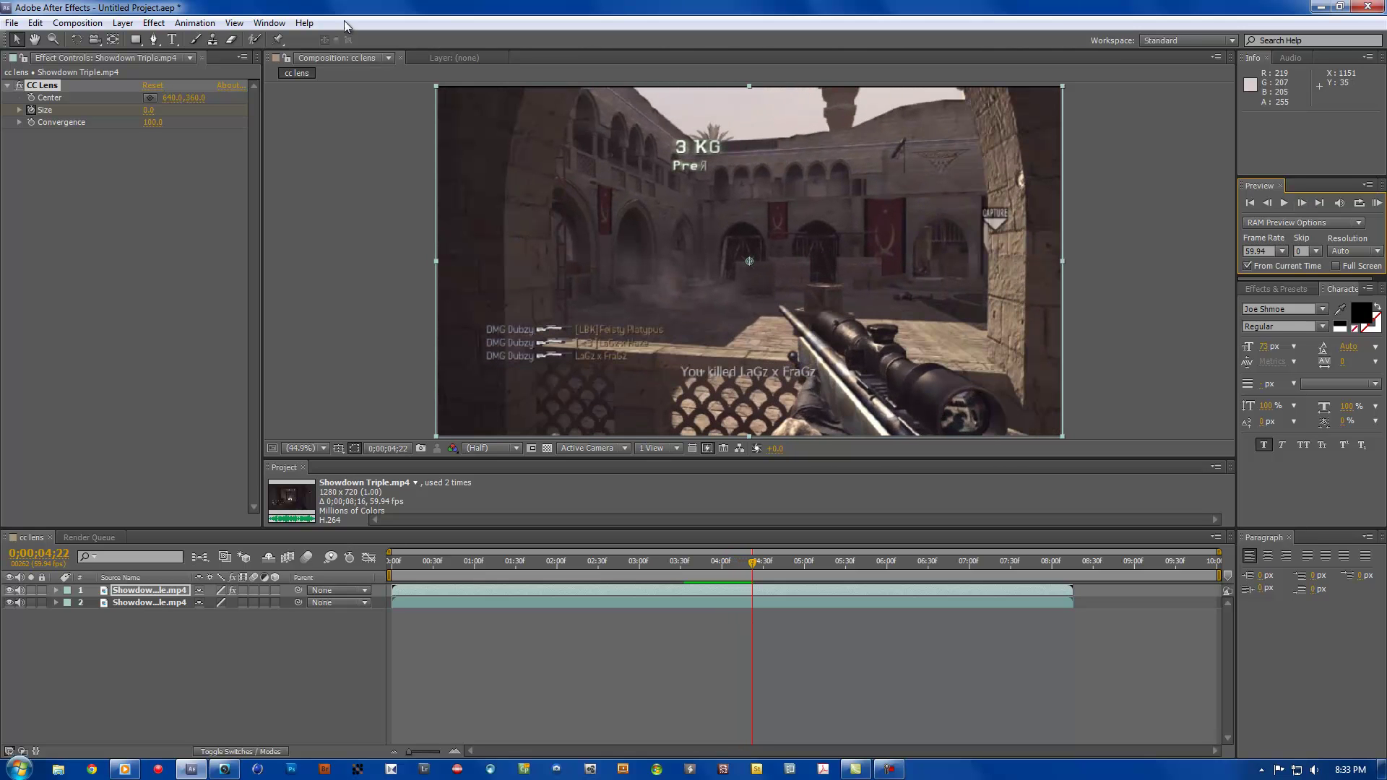
left_click(154, 110)
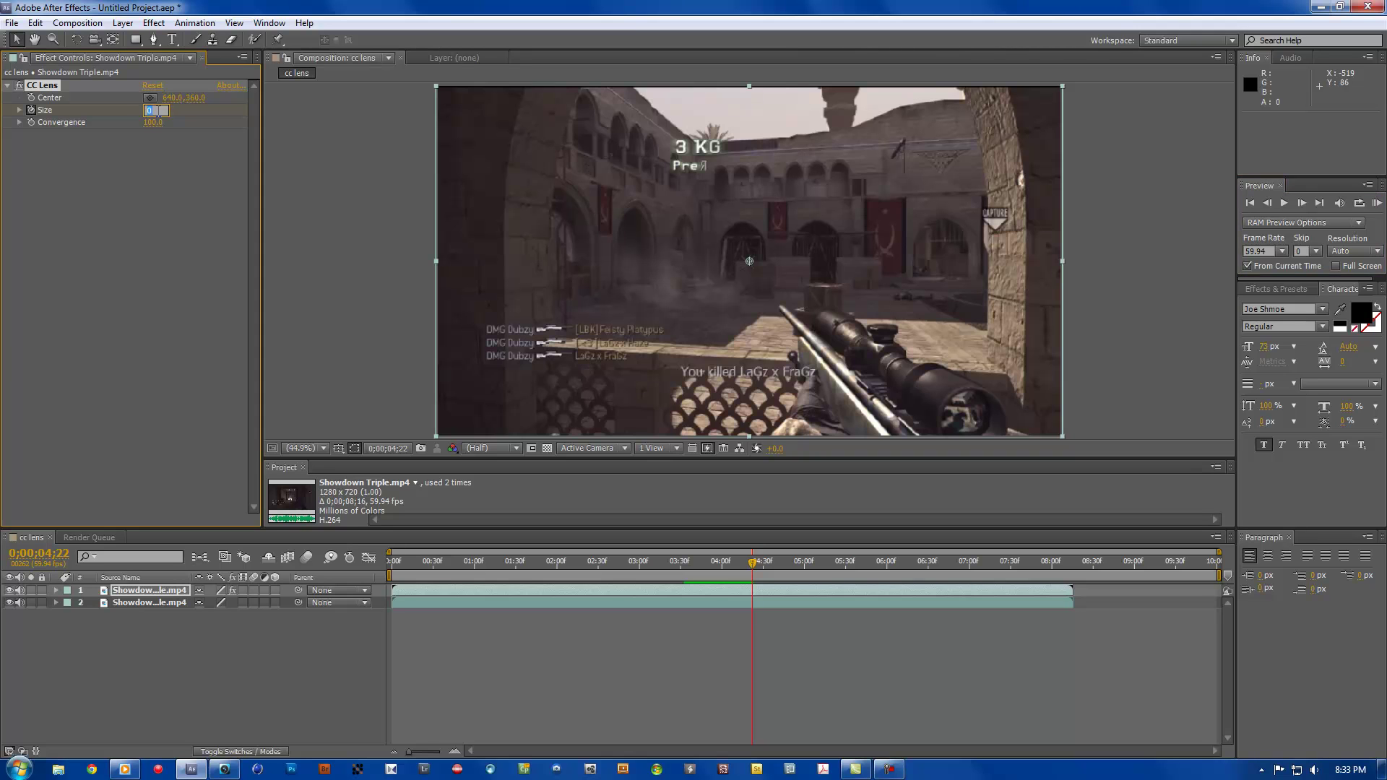
type("500")
key("Return")
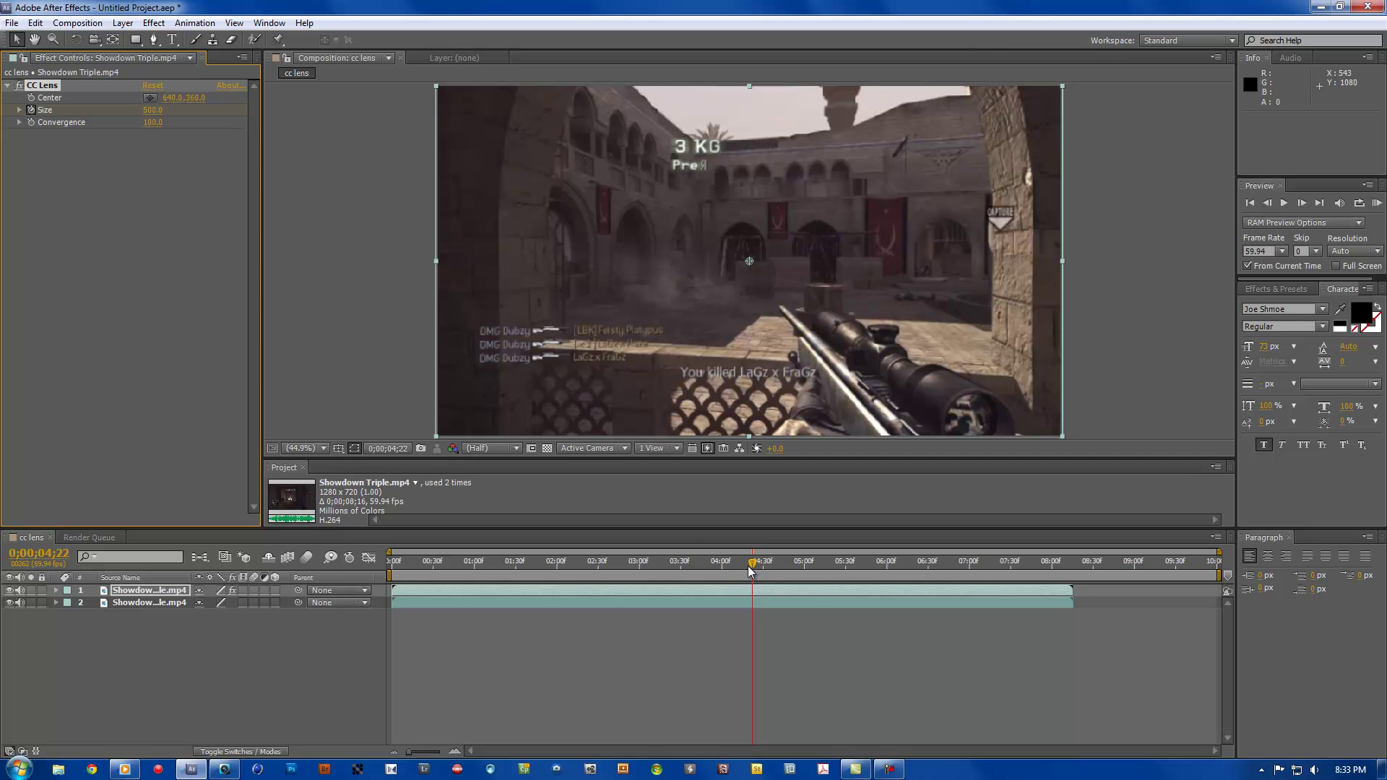
left_click_drag(749, 565, 684, 565)
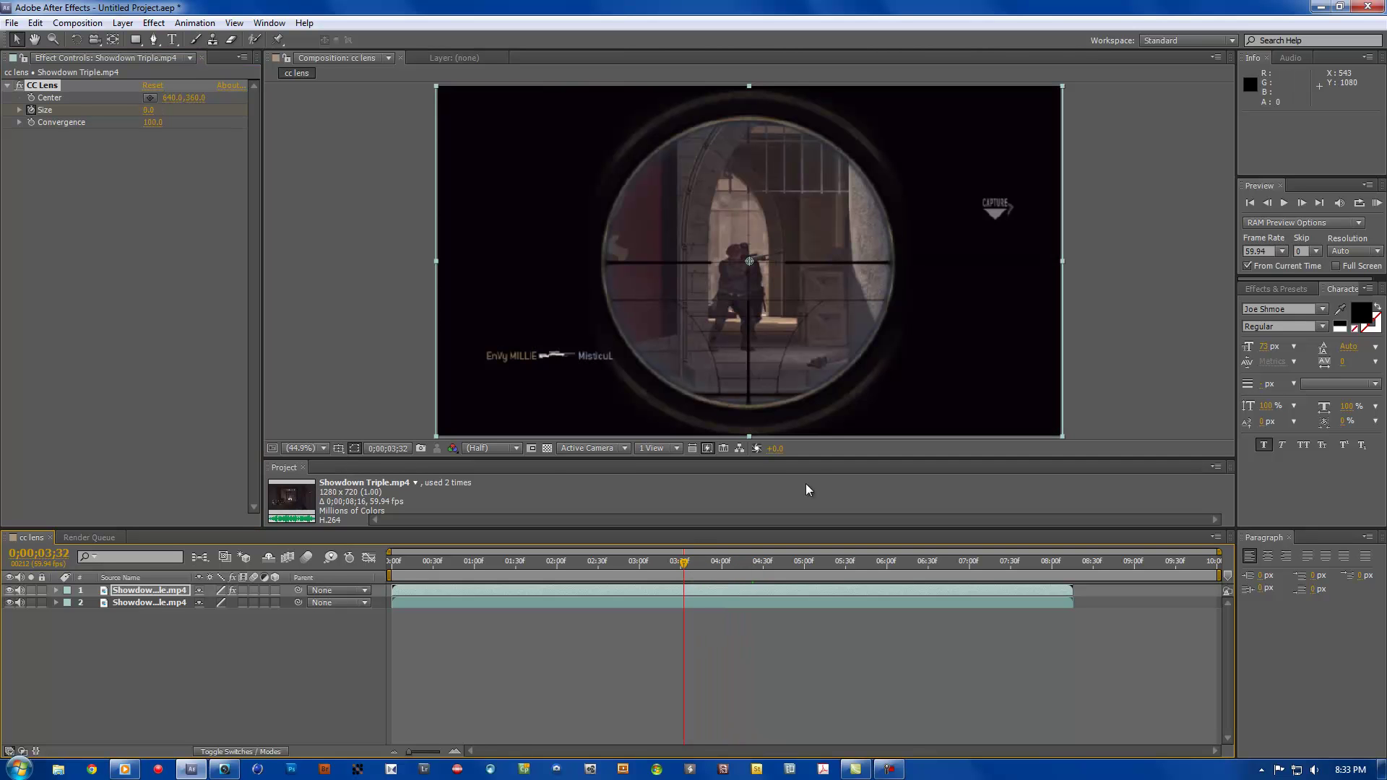
left_click(1283, 202)
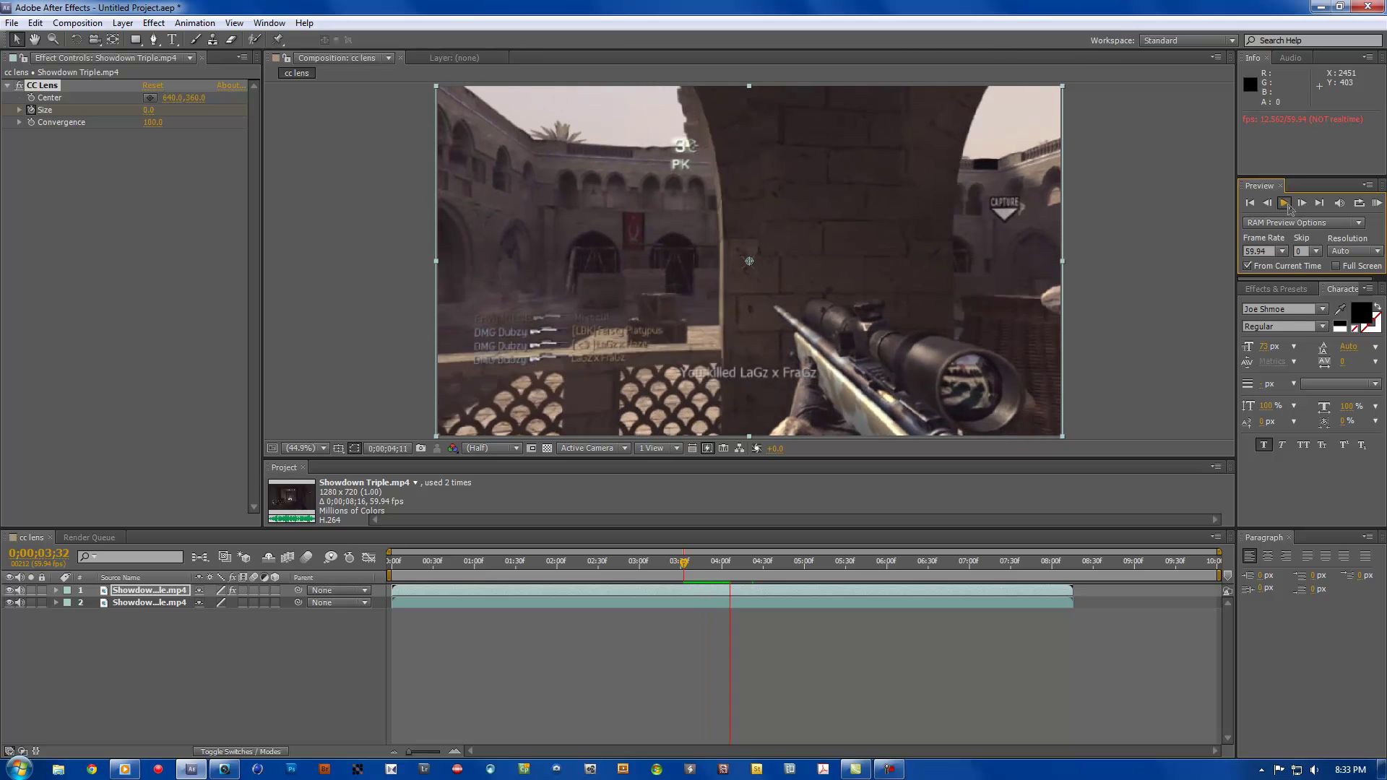
left_click(1285, 205)
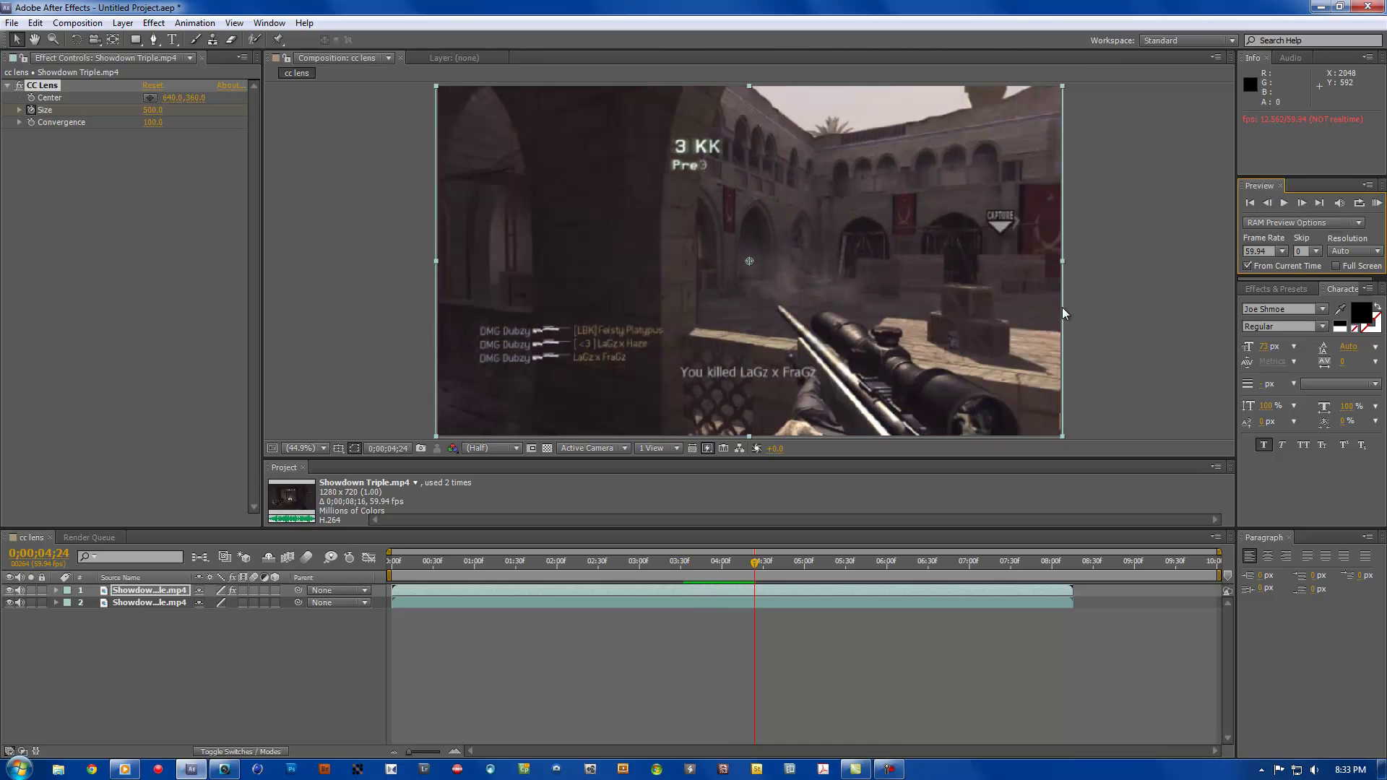
left_click_drag(755, 565, 681, 565)
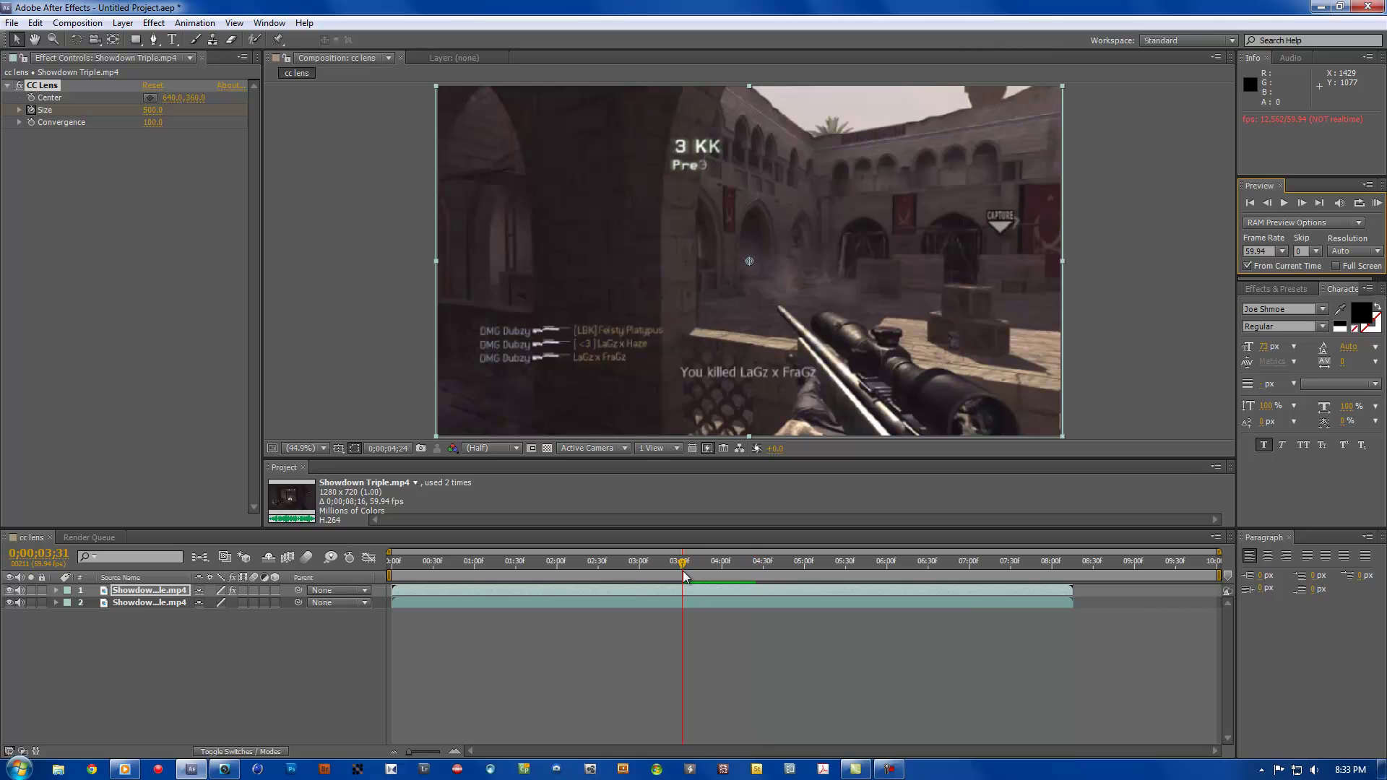
left_click(1376, 206)
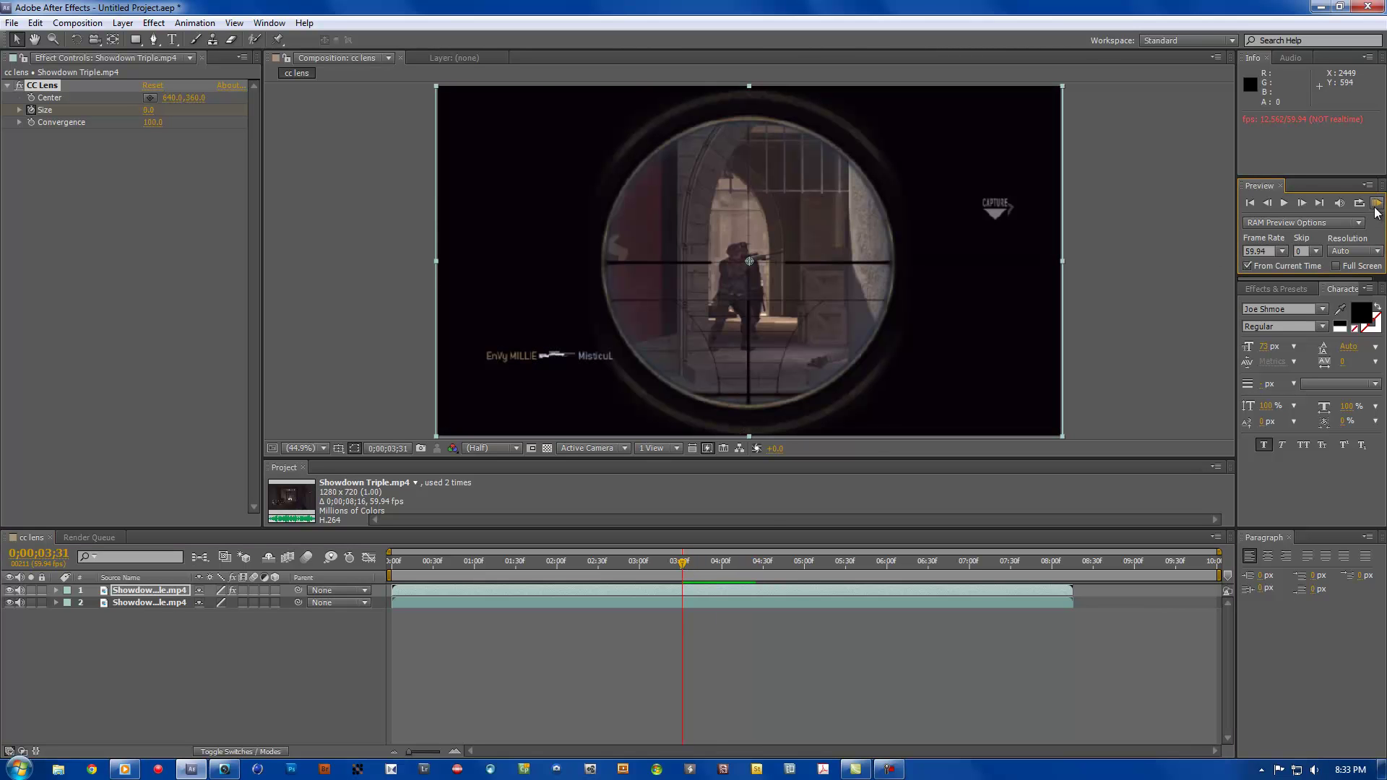
left_click(1283, 203)
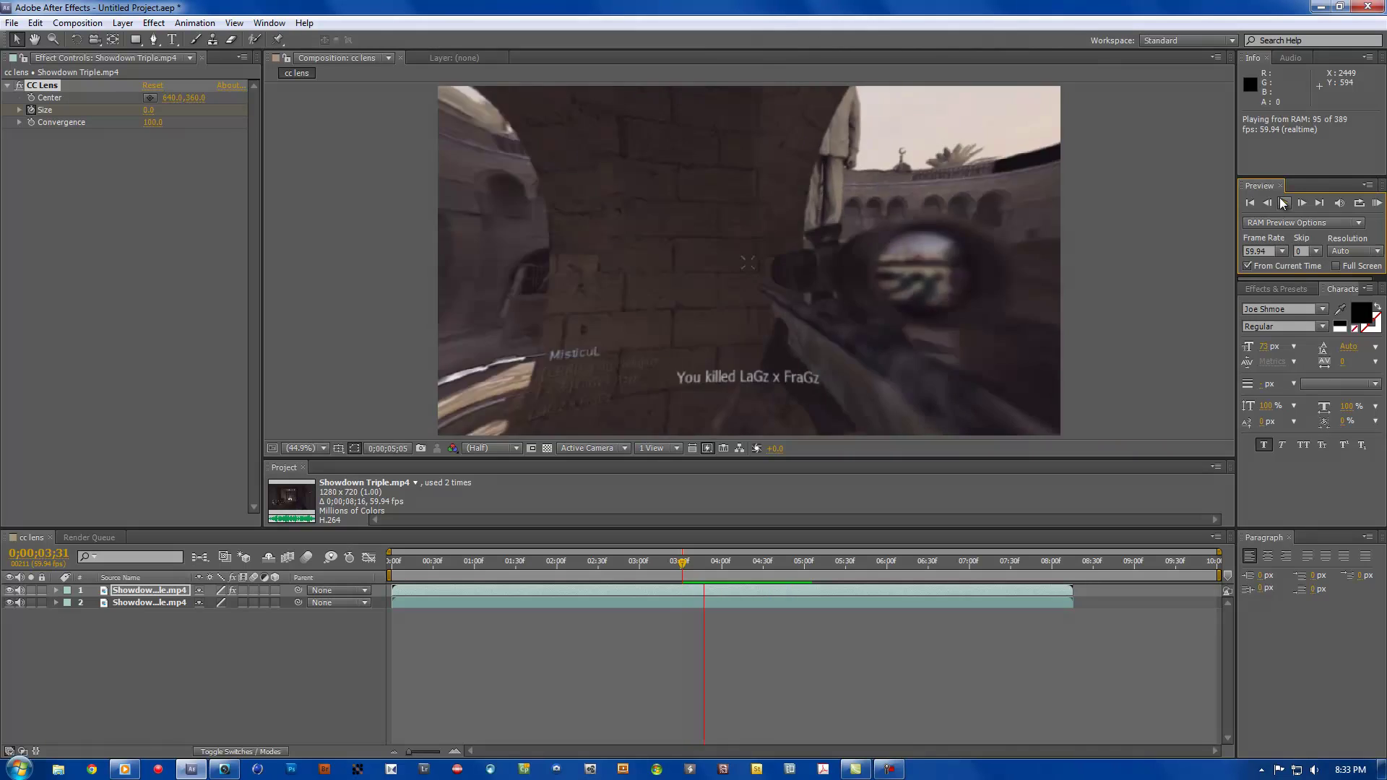
left_click(1283, 203)
left_click(24, 596)
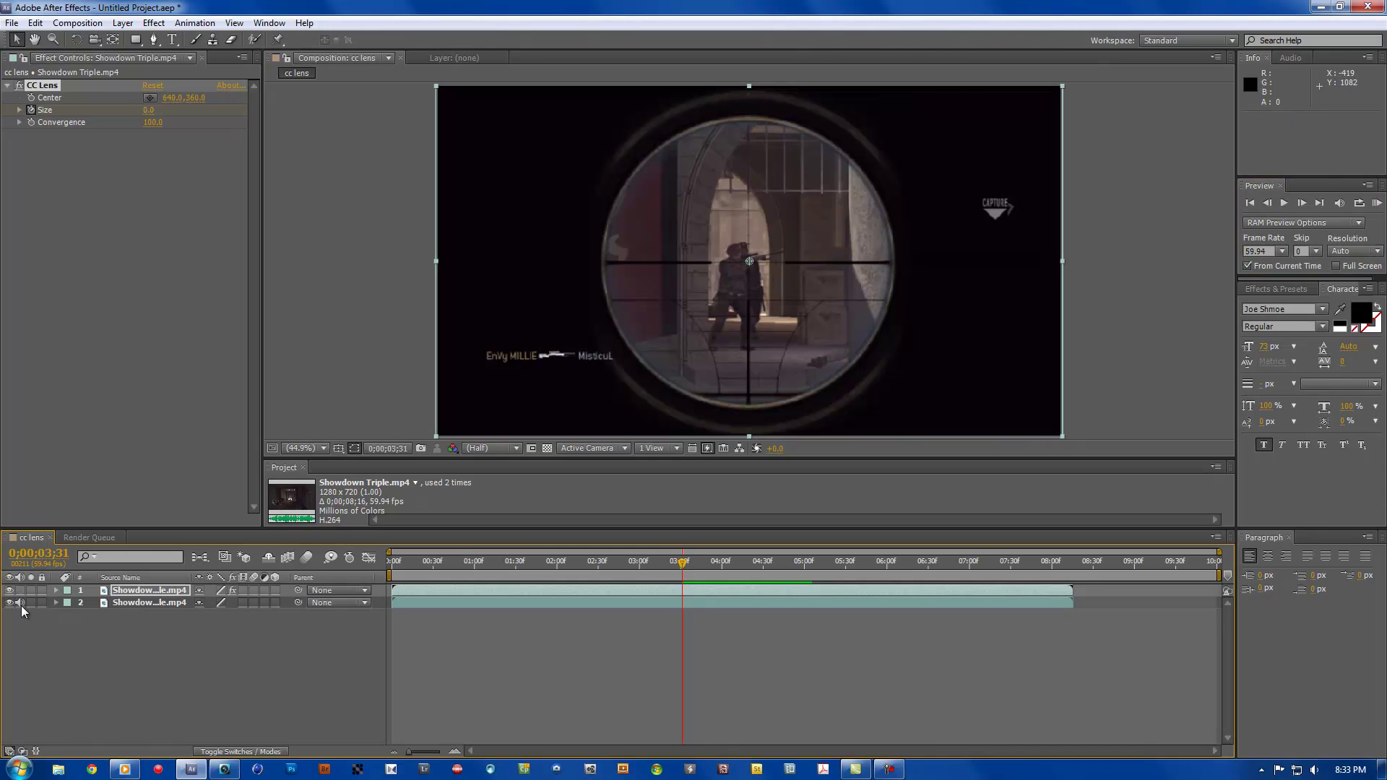
left_click_drag(683, 565, 658, 565)
left_click(1376, 206)
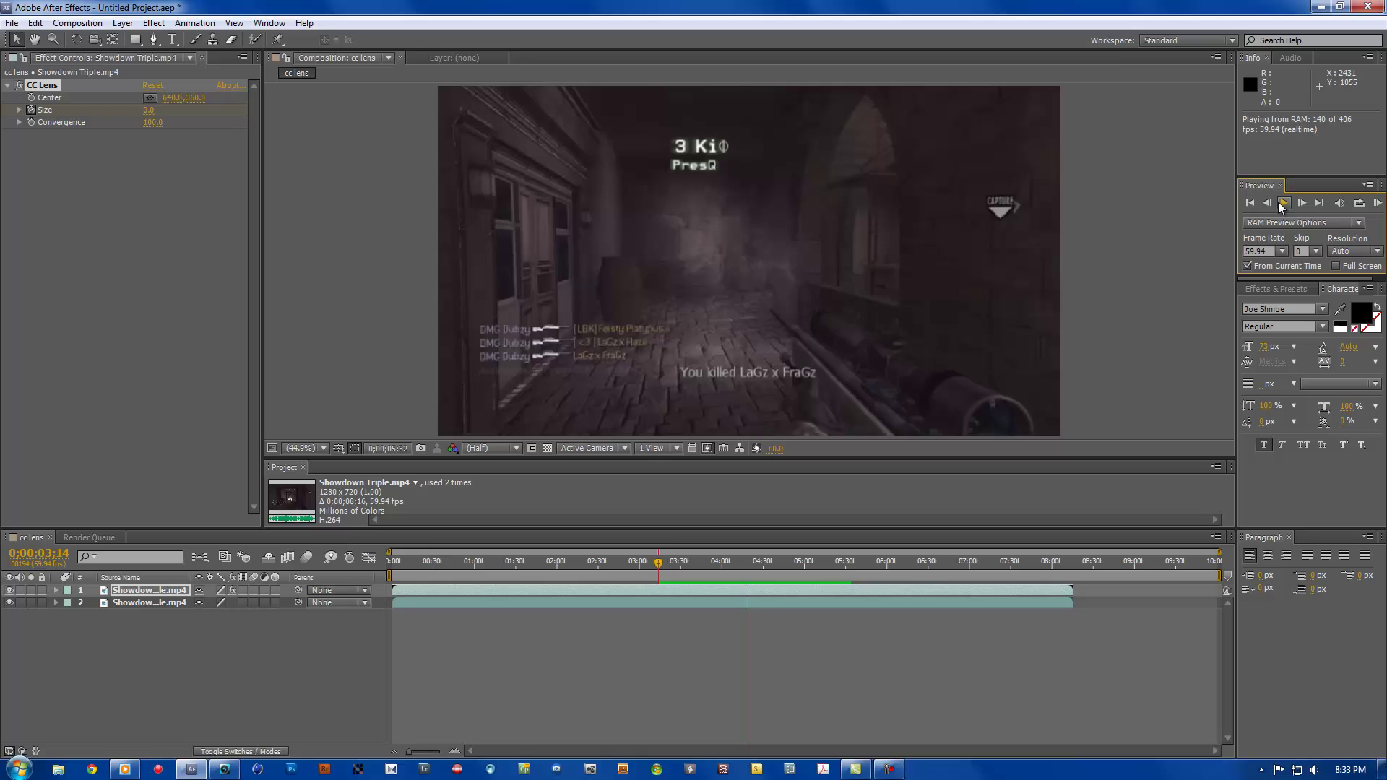
left_click(1283, 206)
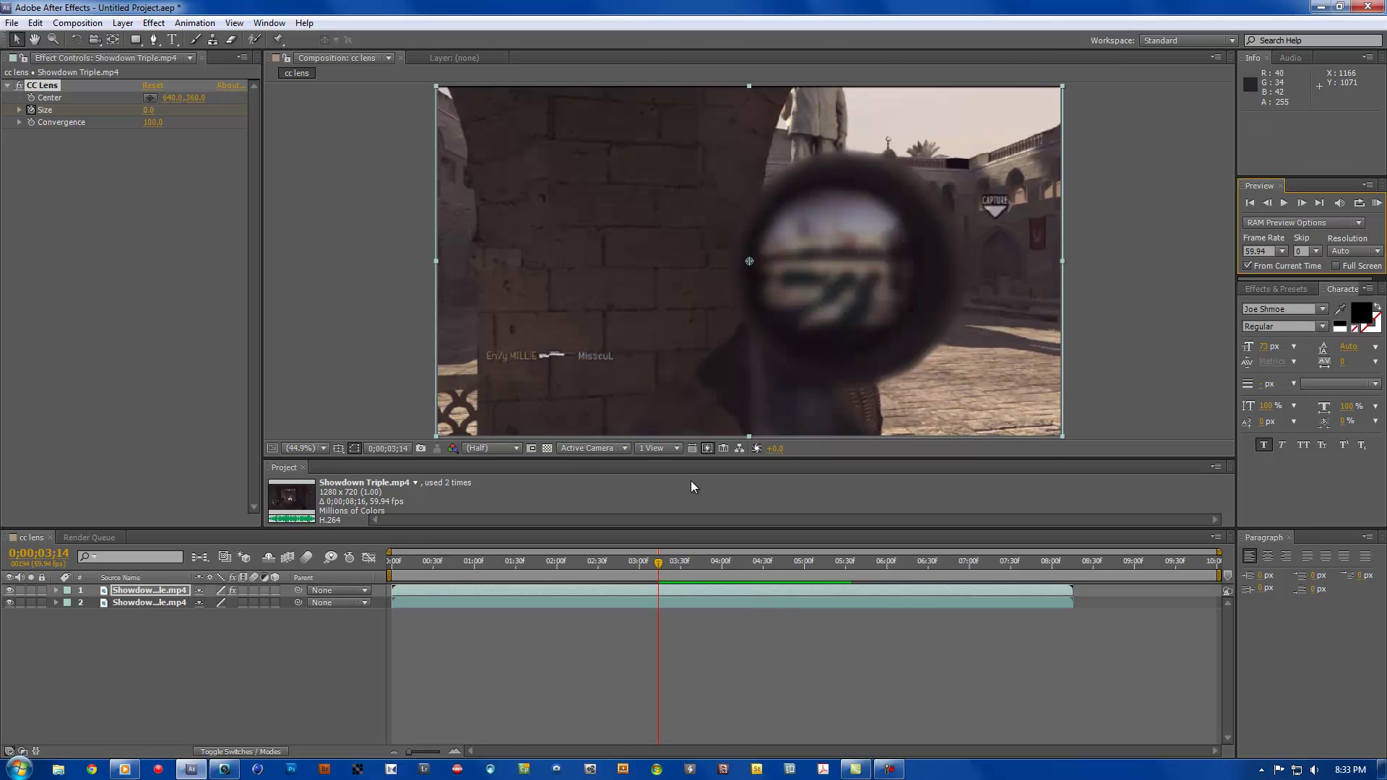
left_click(1301, 202)
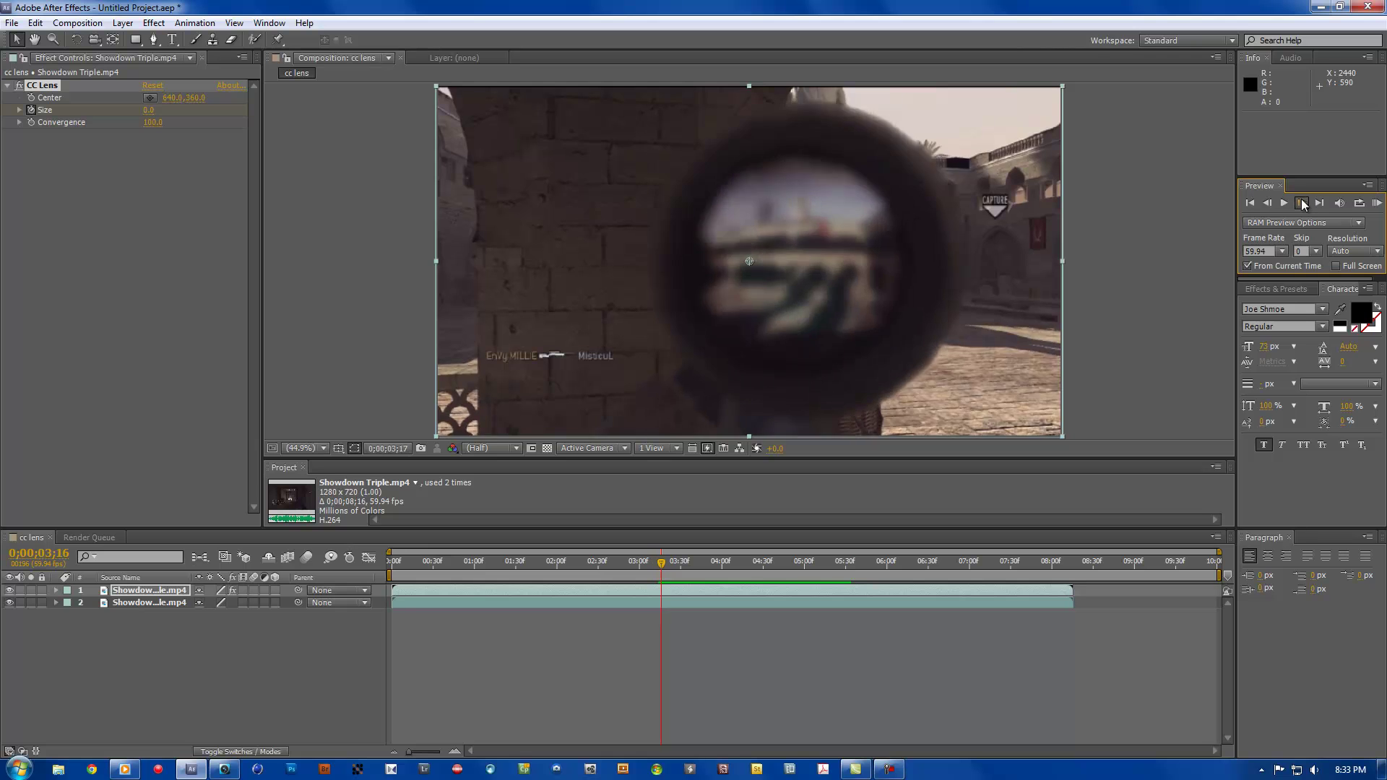
left_click(1302, 202)
left_click(1302, 202)
left_click(1301, 202)
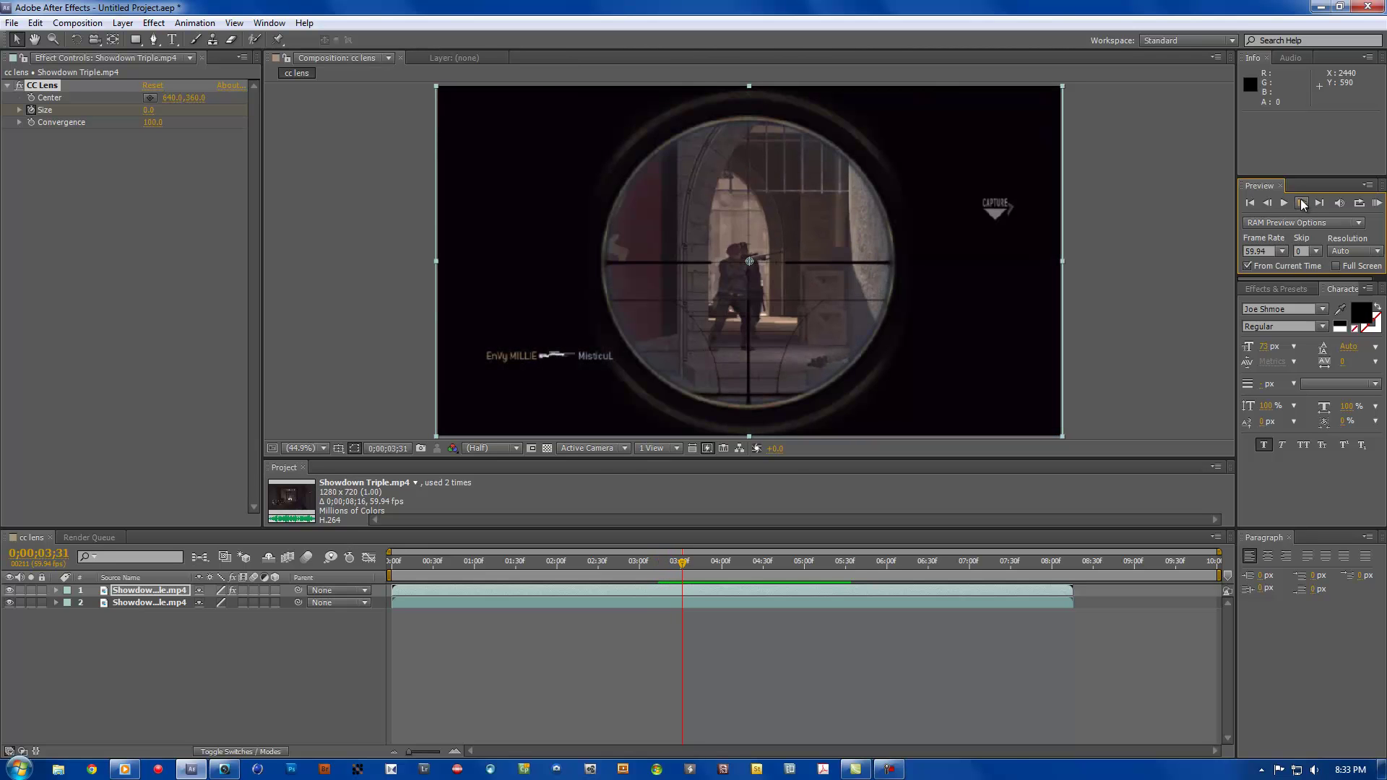
left_click(1301, 201)
Step: Import Explosion_Dull.wav from the Sound Effects folder
left_click(1268, 204)
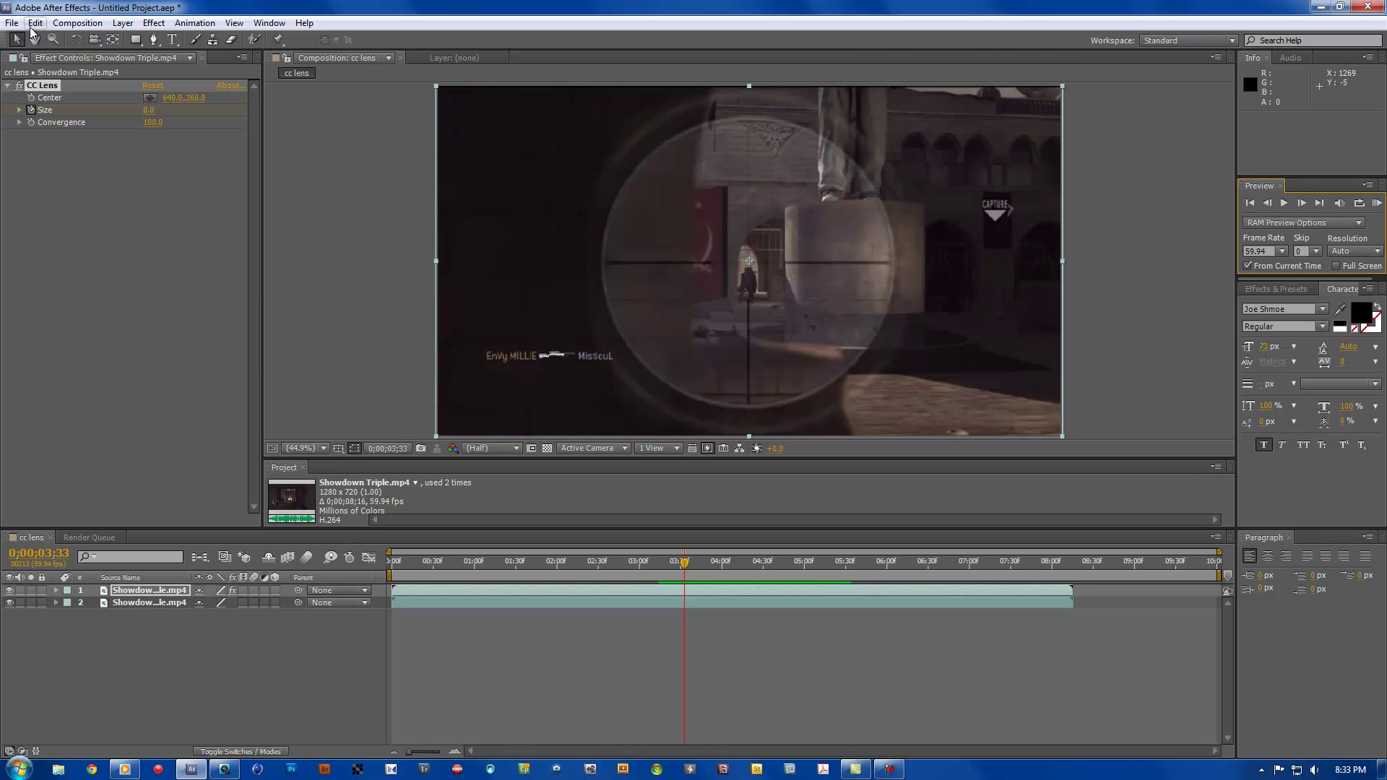
left_click(11, 22)
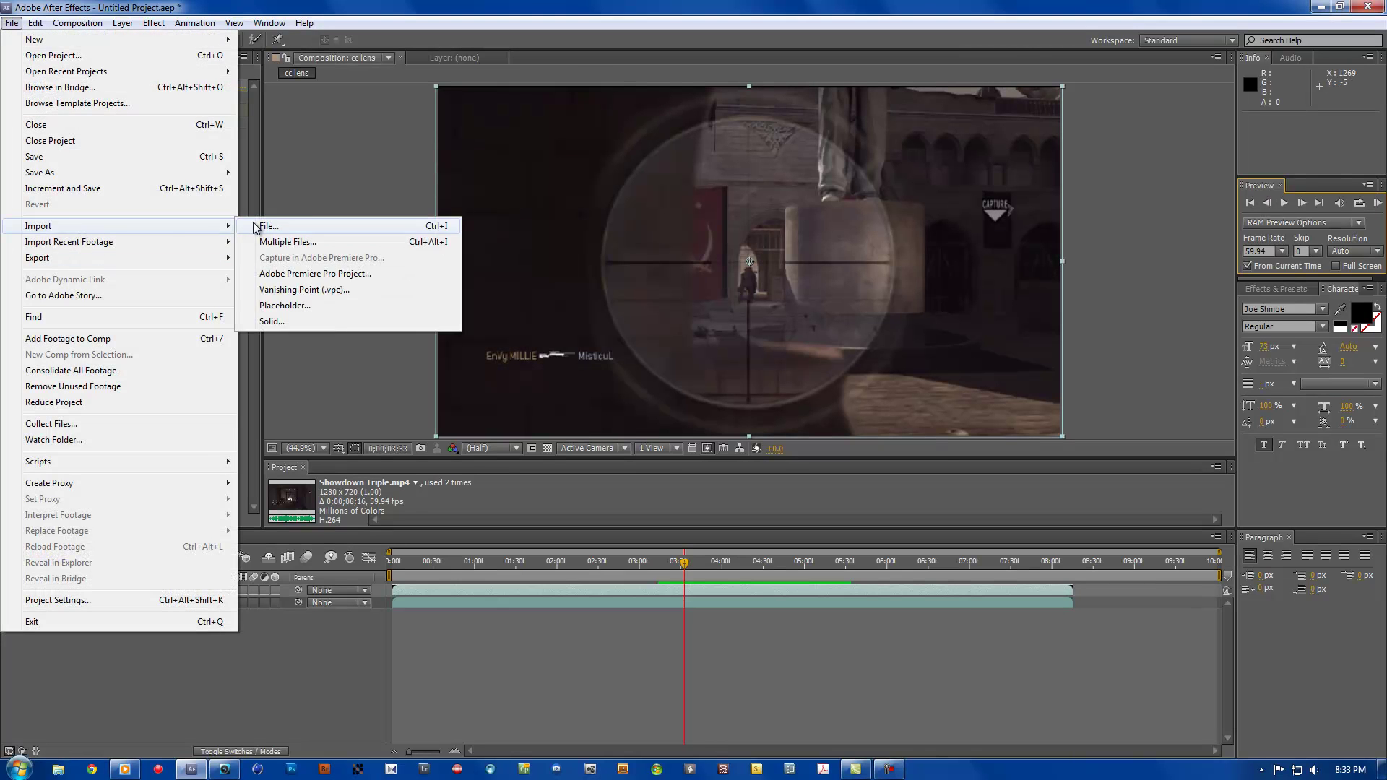
left_click(265, 225)
left_click_drag(397, 105, 396, 149)
double_click(344, 141)
double_click(170, 185)
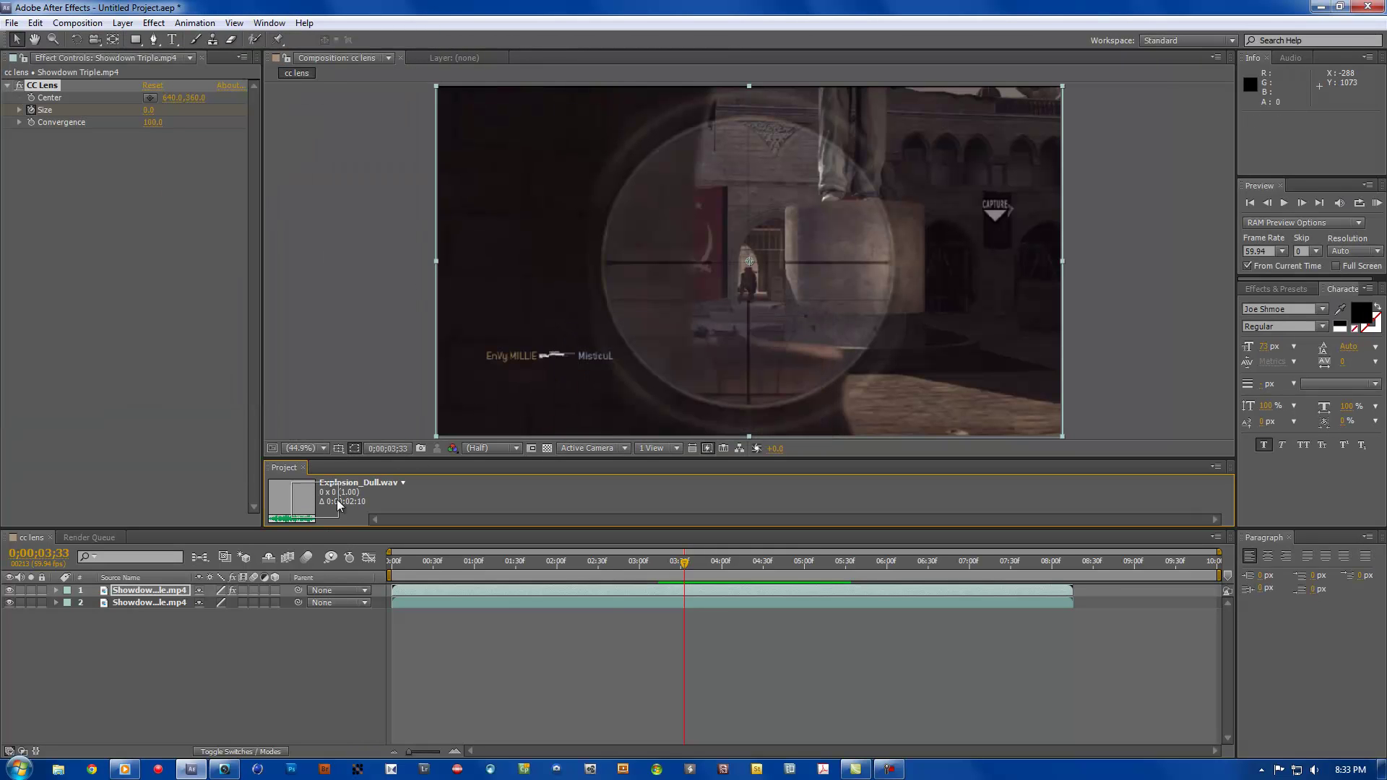
Step: Place Explosion_Dull.wav on the timeline at 3;33 and preview the zoom with sound
left_click_drag(336, 499, 685, 632)
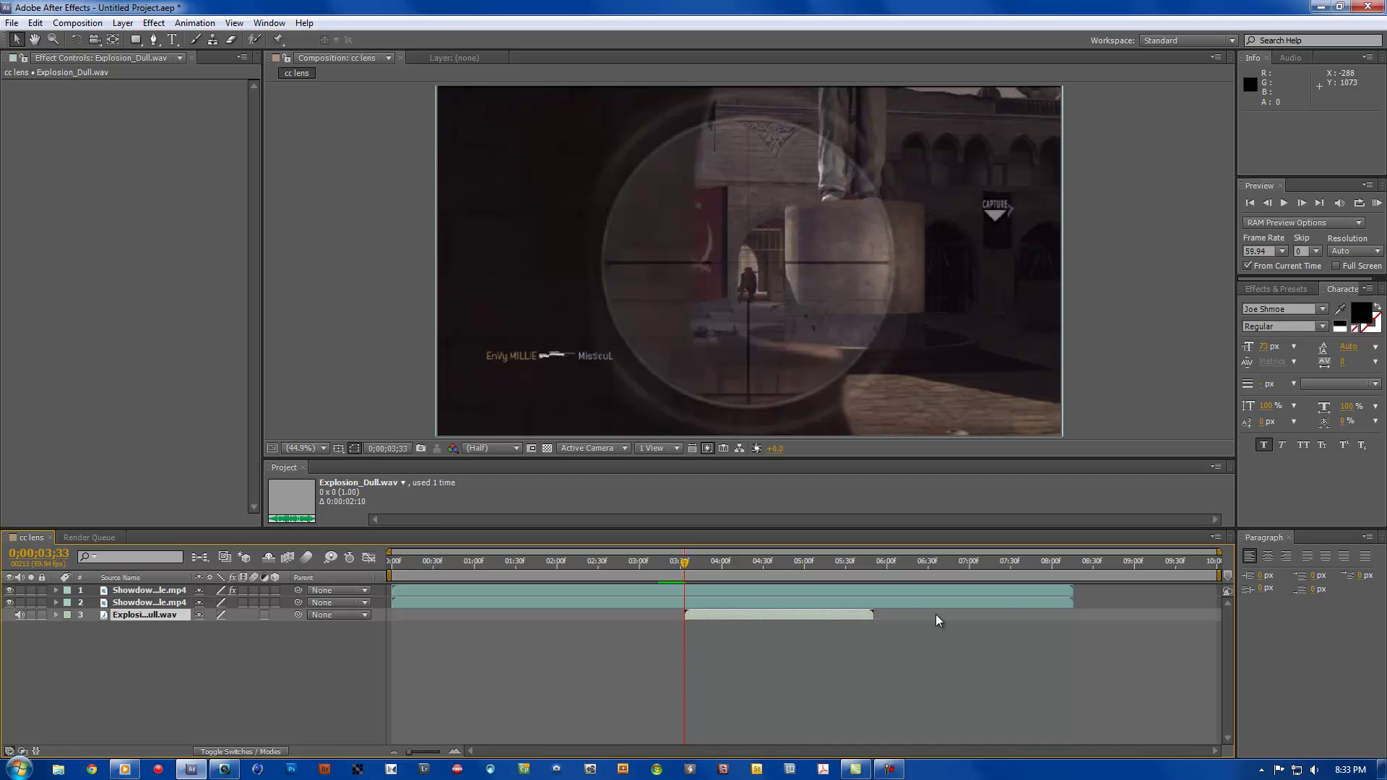
left_click(1372, 205)
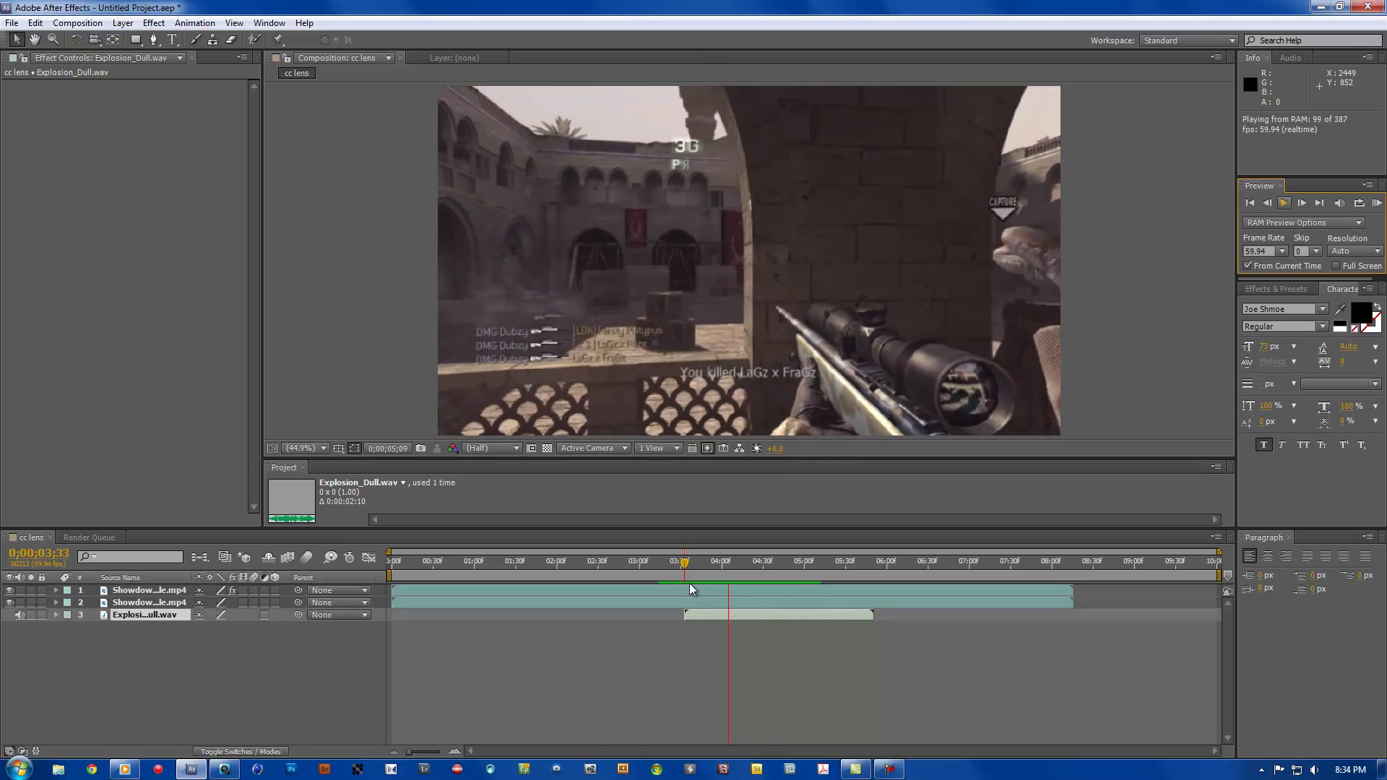
left_click(720, 567)
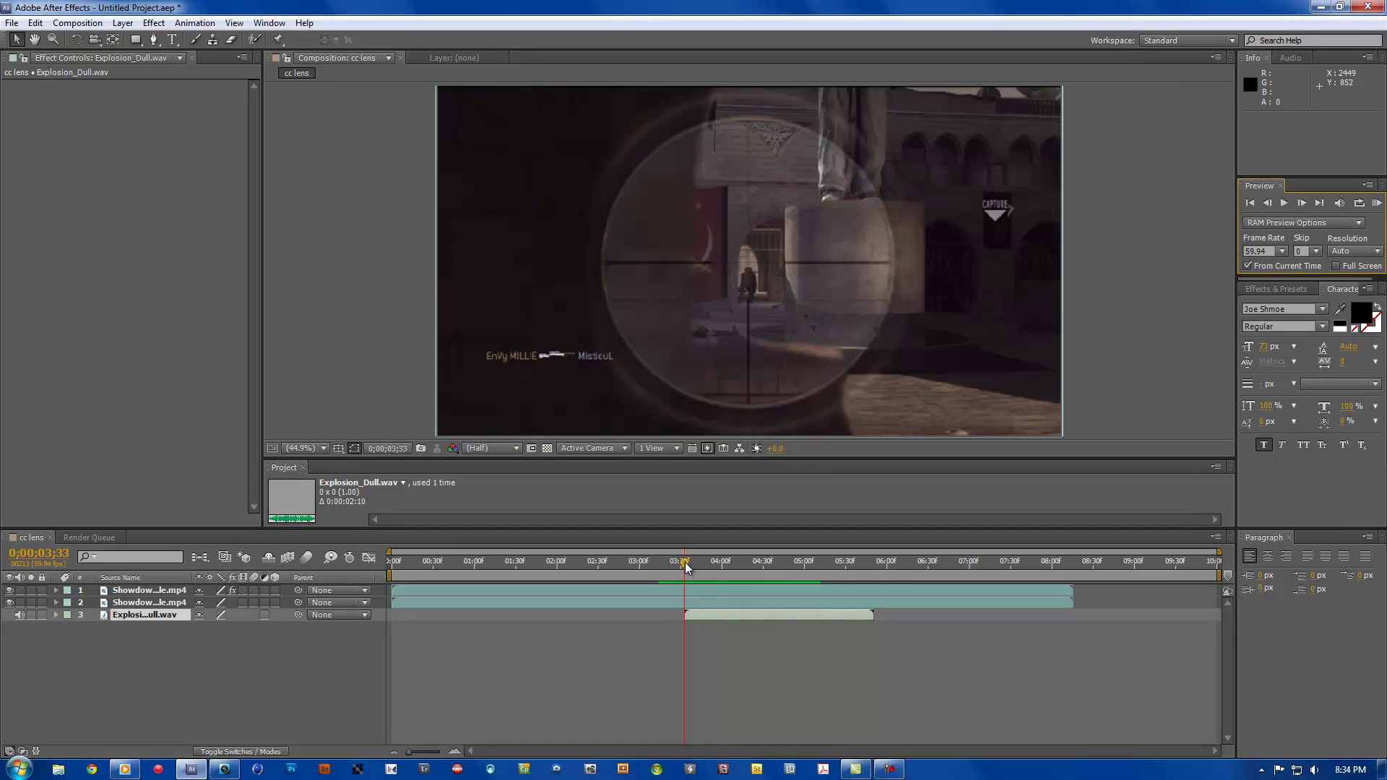
Step: Queue the cc lens composition for rendering with Best Settings
mouse_move(686, 565)
left_mouse_down()
mouse_move(392, 557)
mouse_move(685, 549)
left_mouse_up()
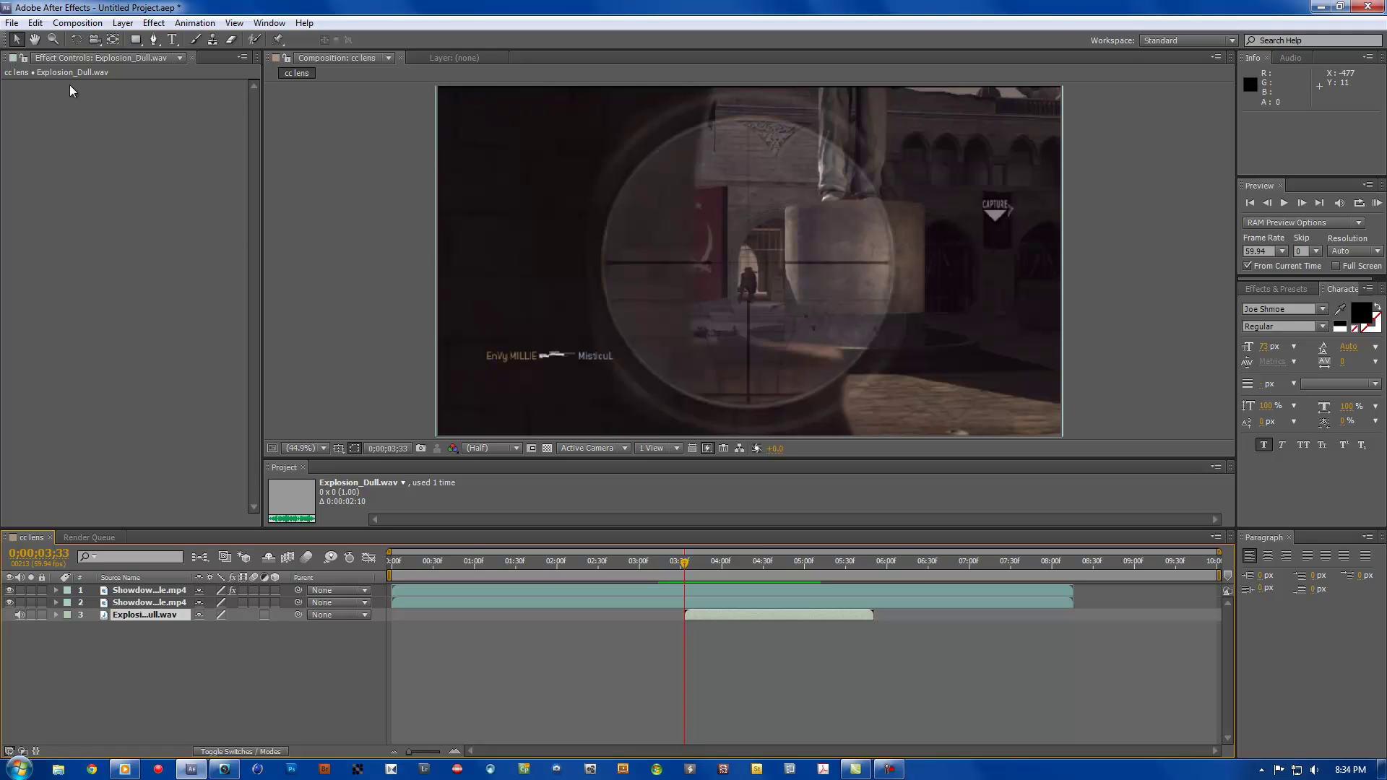
left_click(97, 26)
left_click(128, 135)
left_click(128, 619)
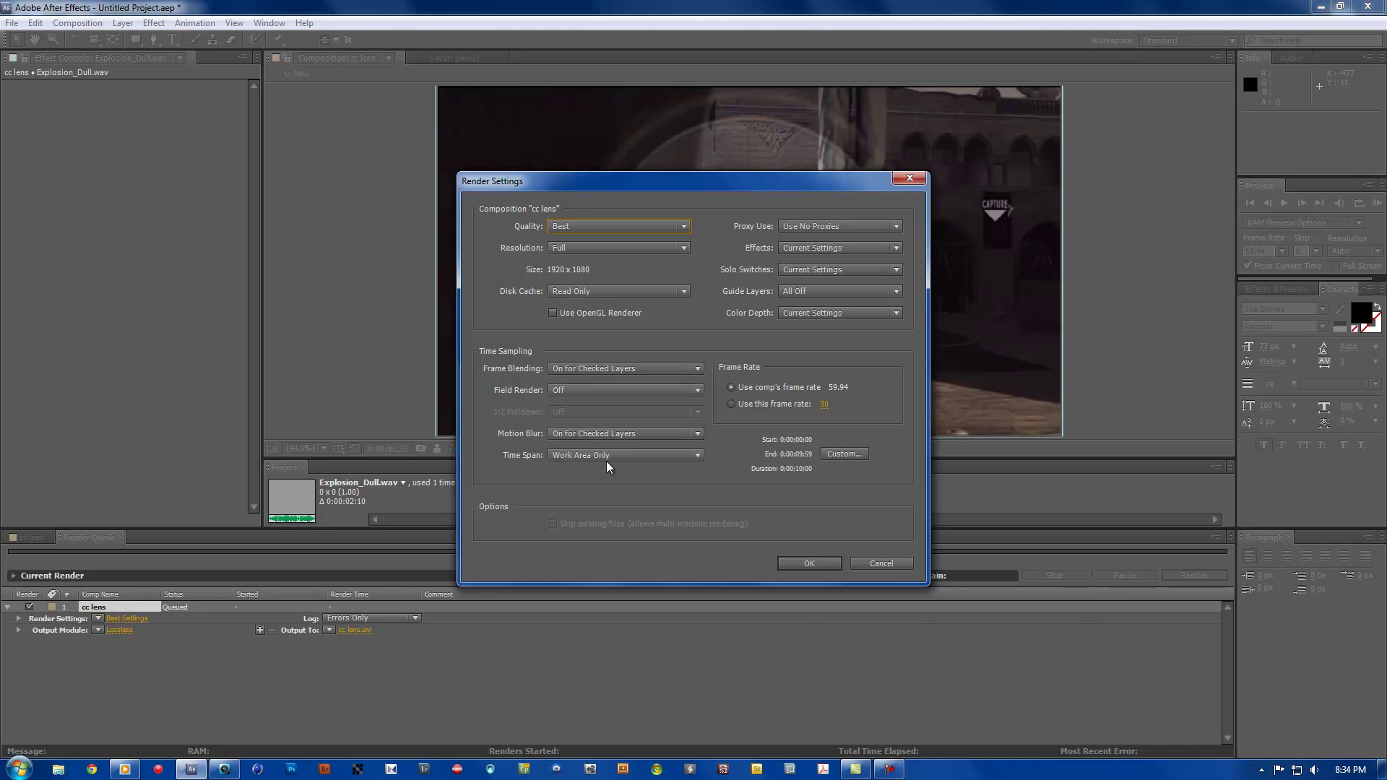
left_click(809, 563)
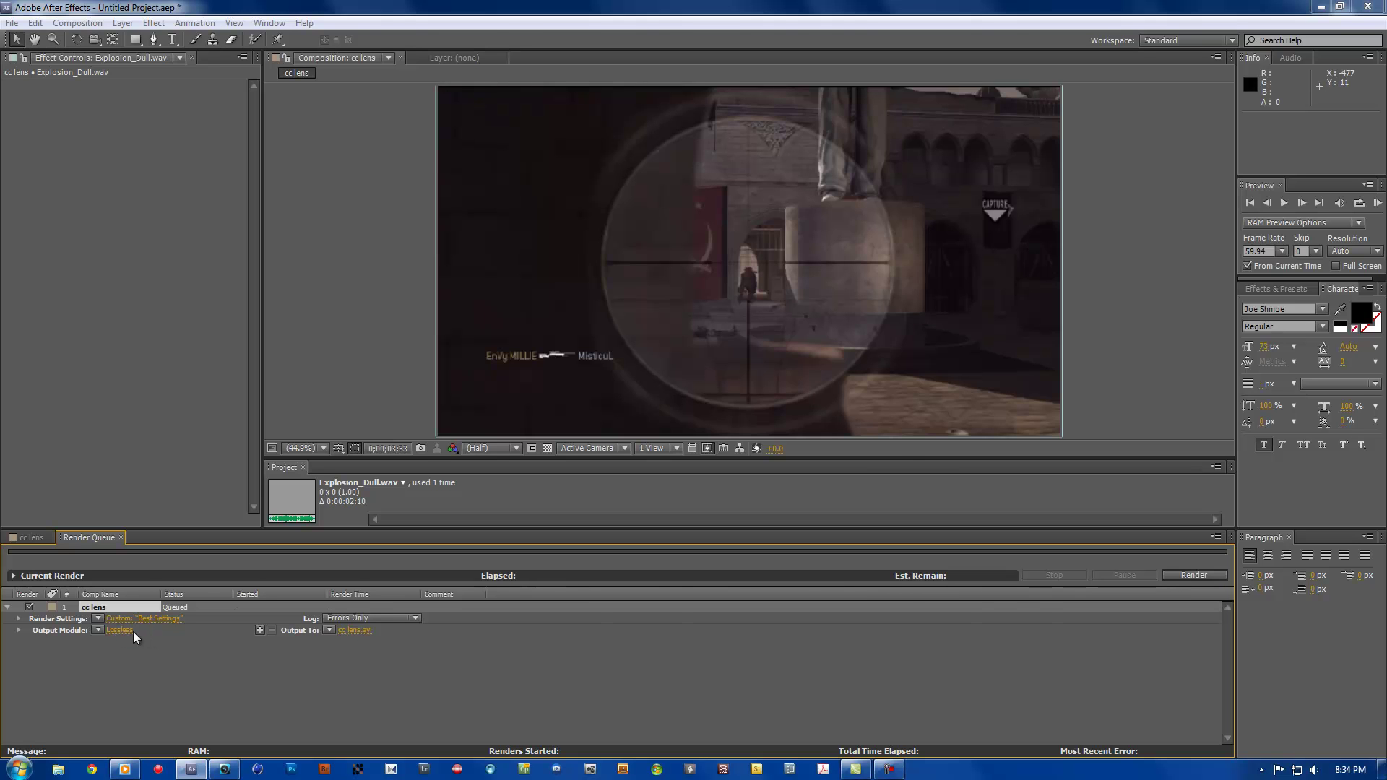
Step: Enable audio output in the Output Module settings
left_click(119, 630)
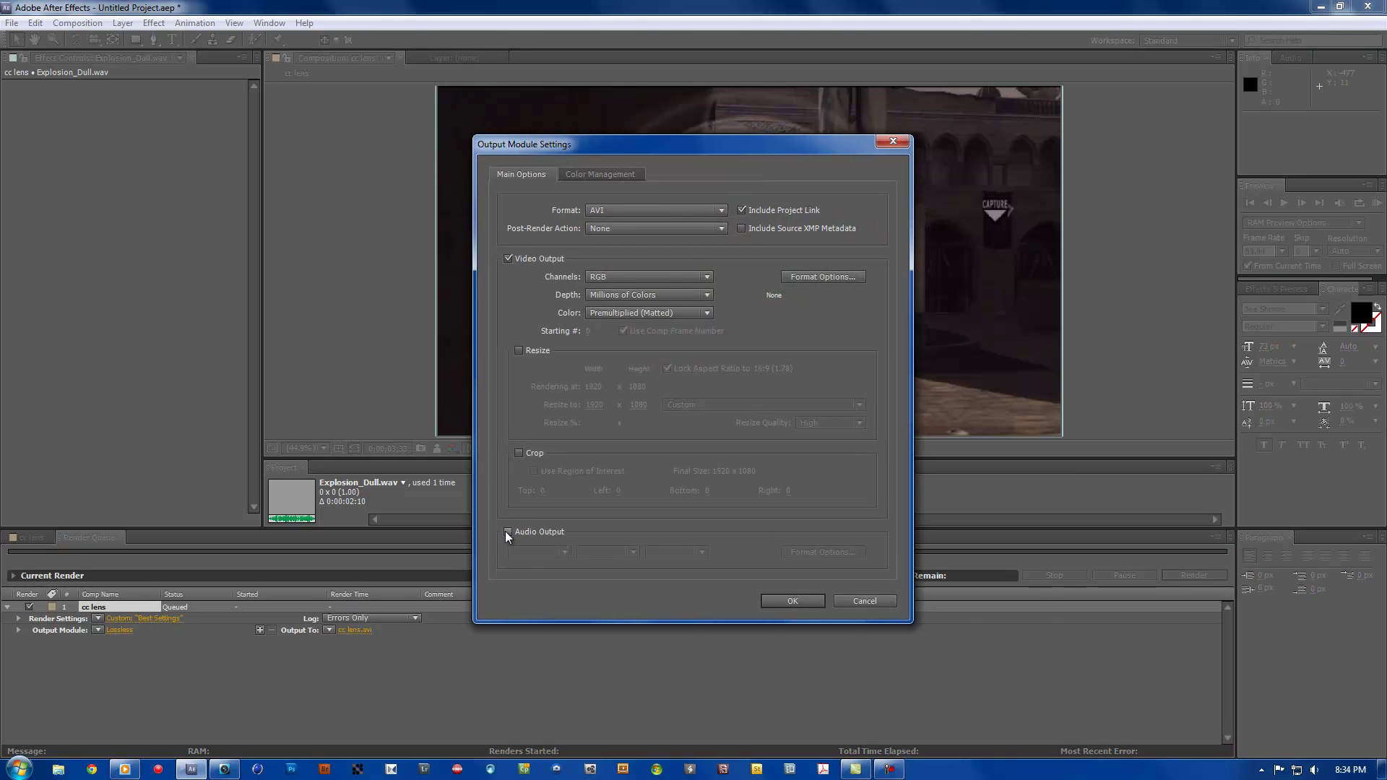
left_click(507, 533)
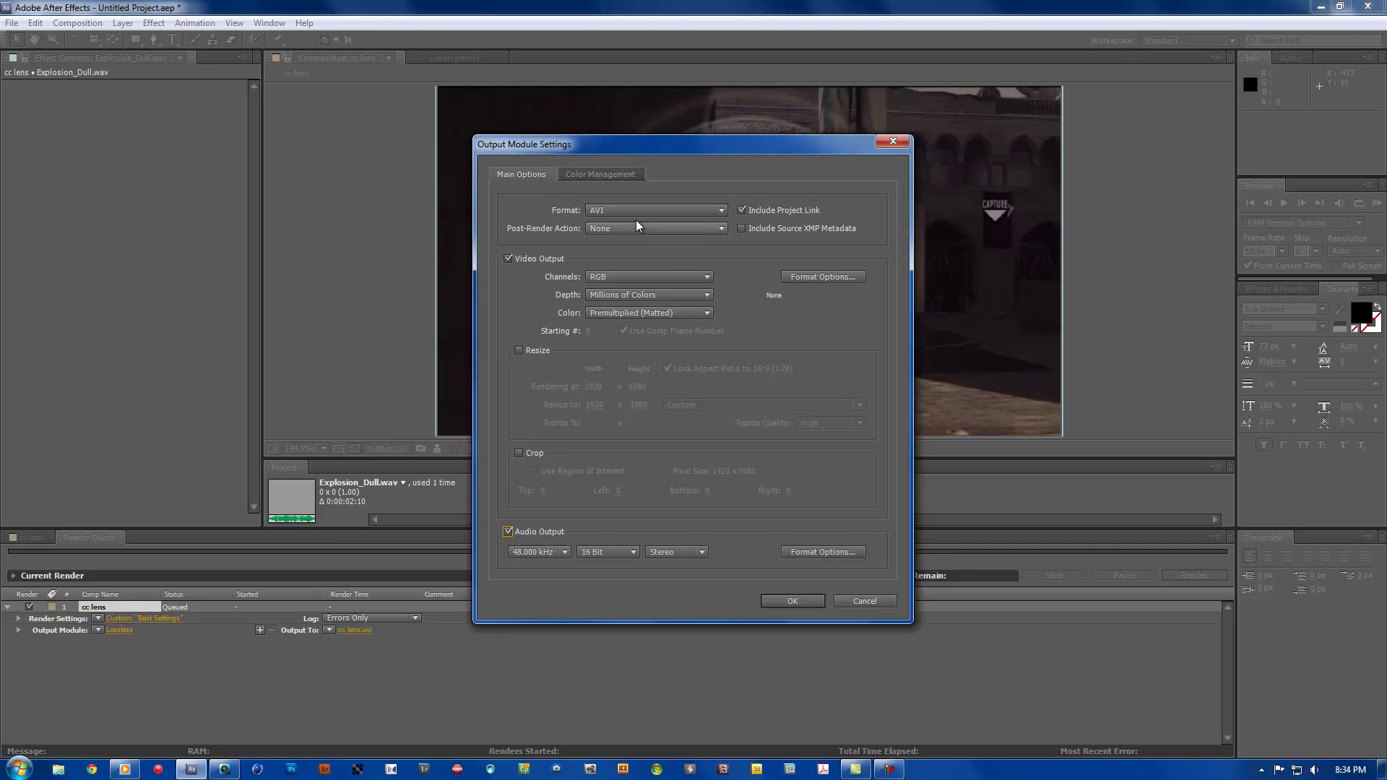
left_click(789, 601)
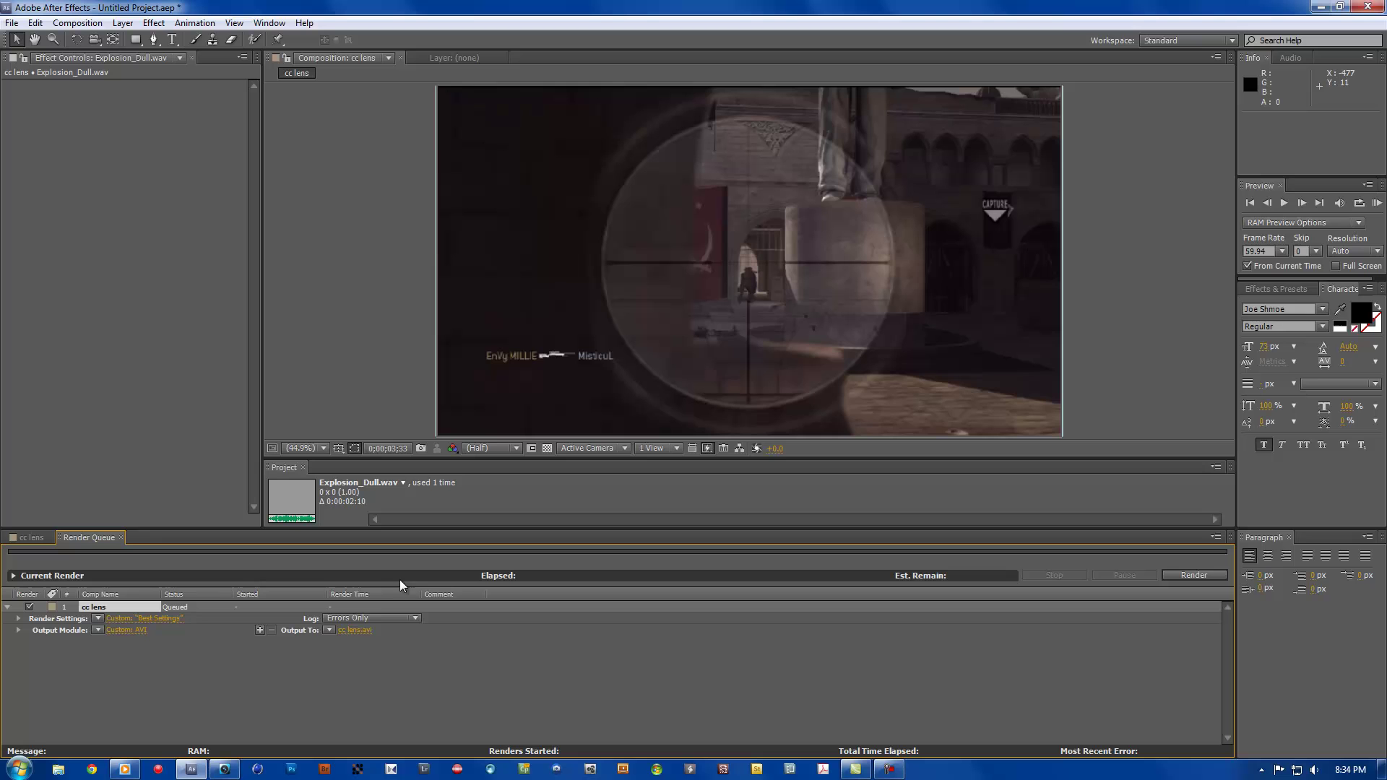
Step: Set the output file to cc lens tutorial.avi and start the render
left_click(365, 635)
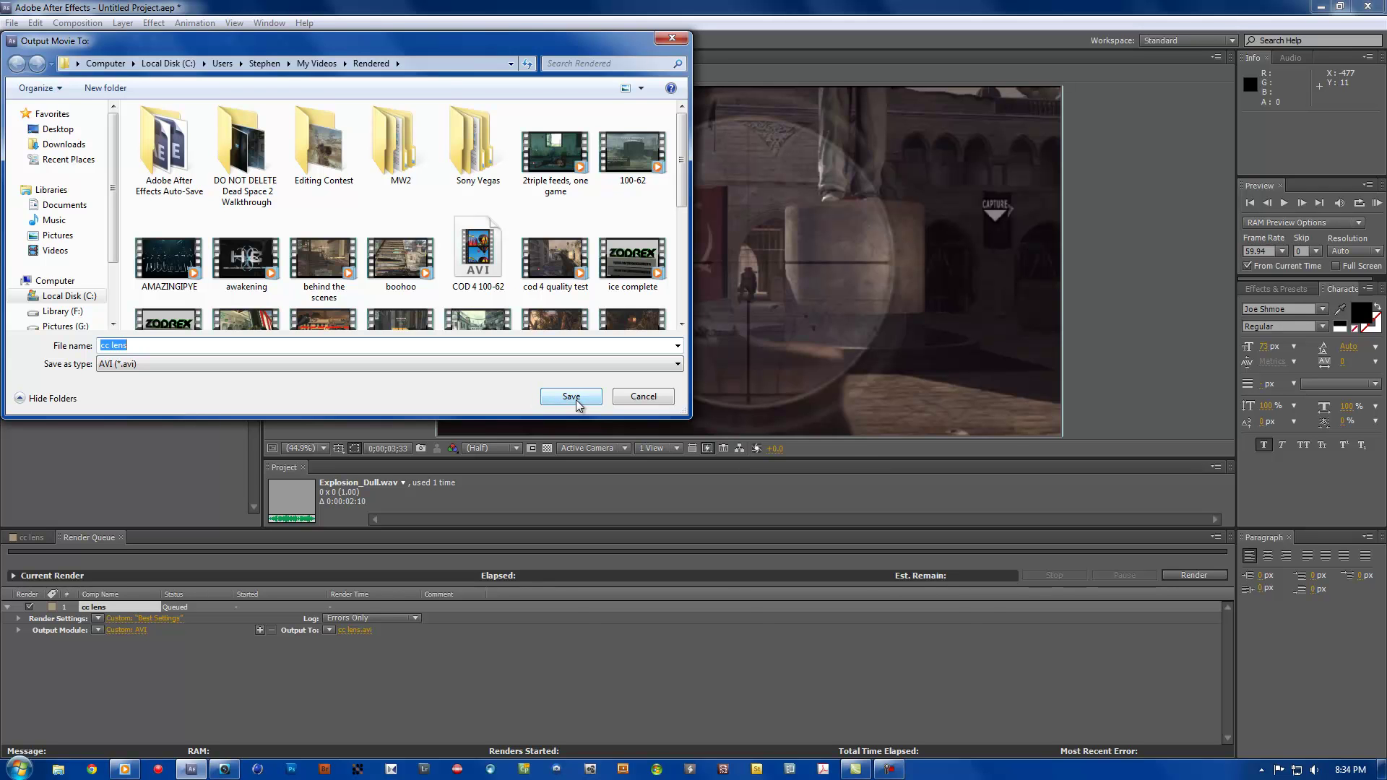
key("End")
type("ut")
left_click(571, 397)
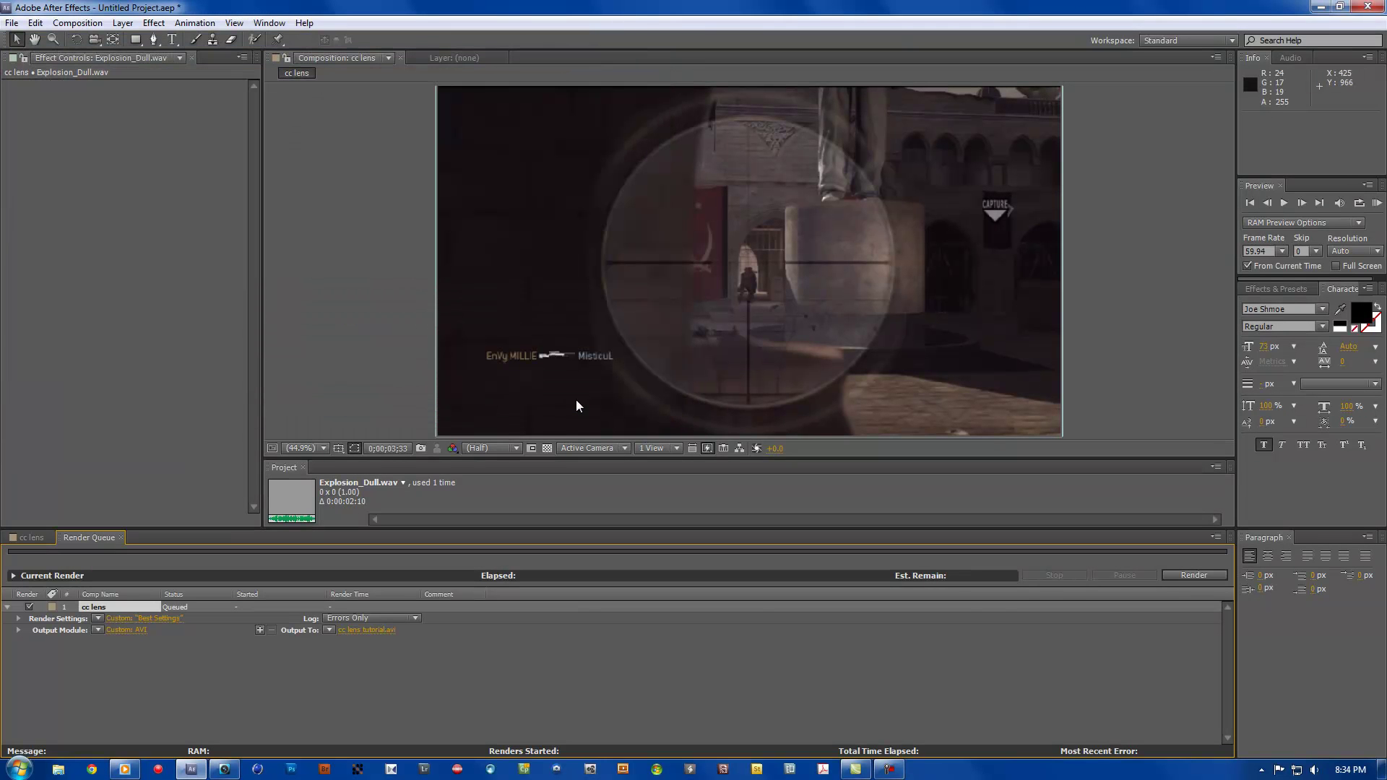
left_click(1194, 575)
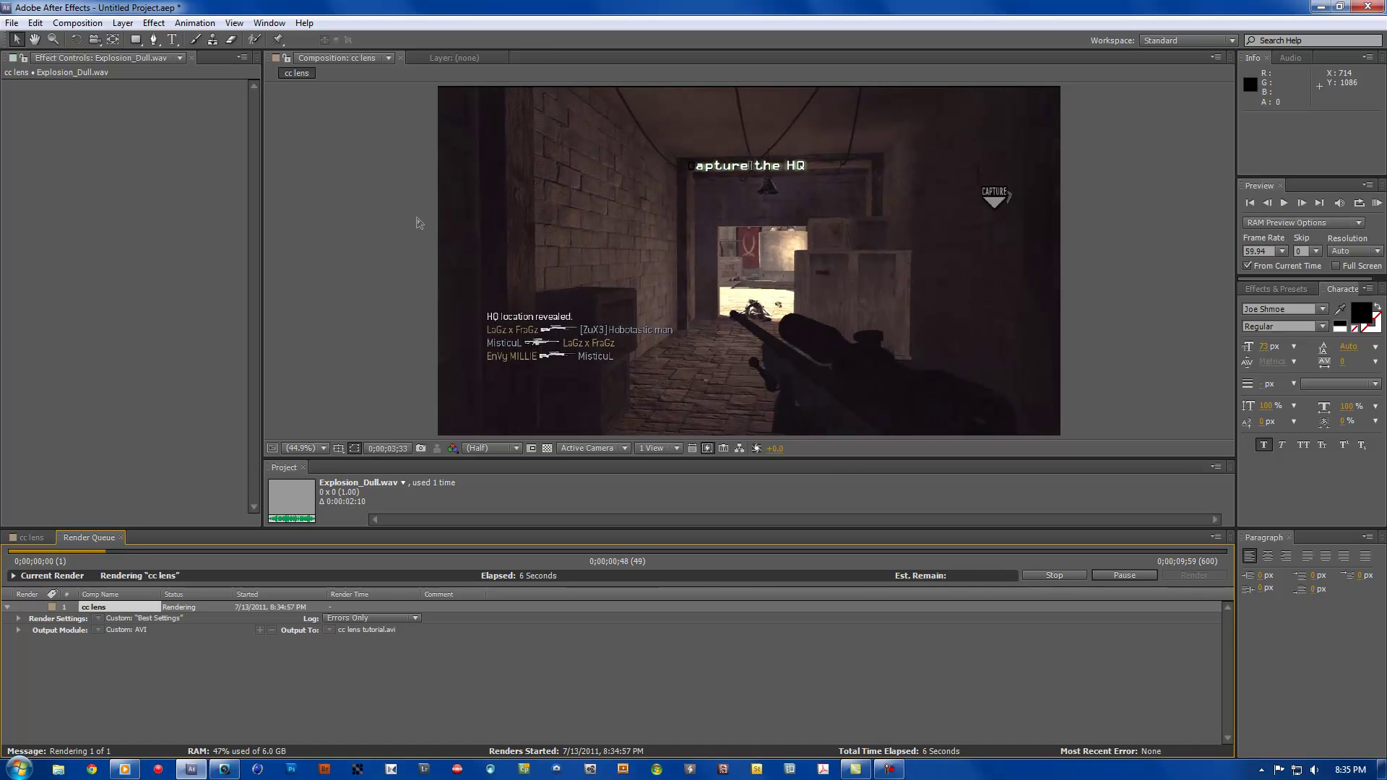
Step: Bring the Vegas Movie Studio project to the front and open the Windows Start menu
left_click(225, 769)
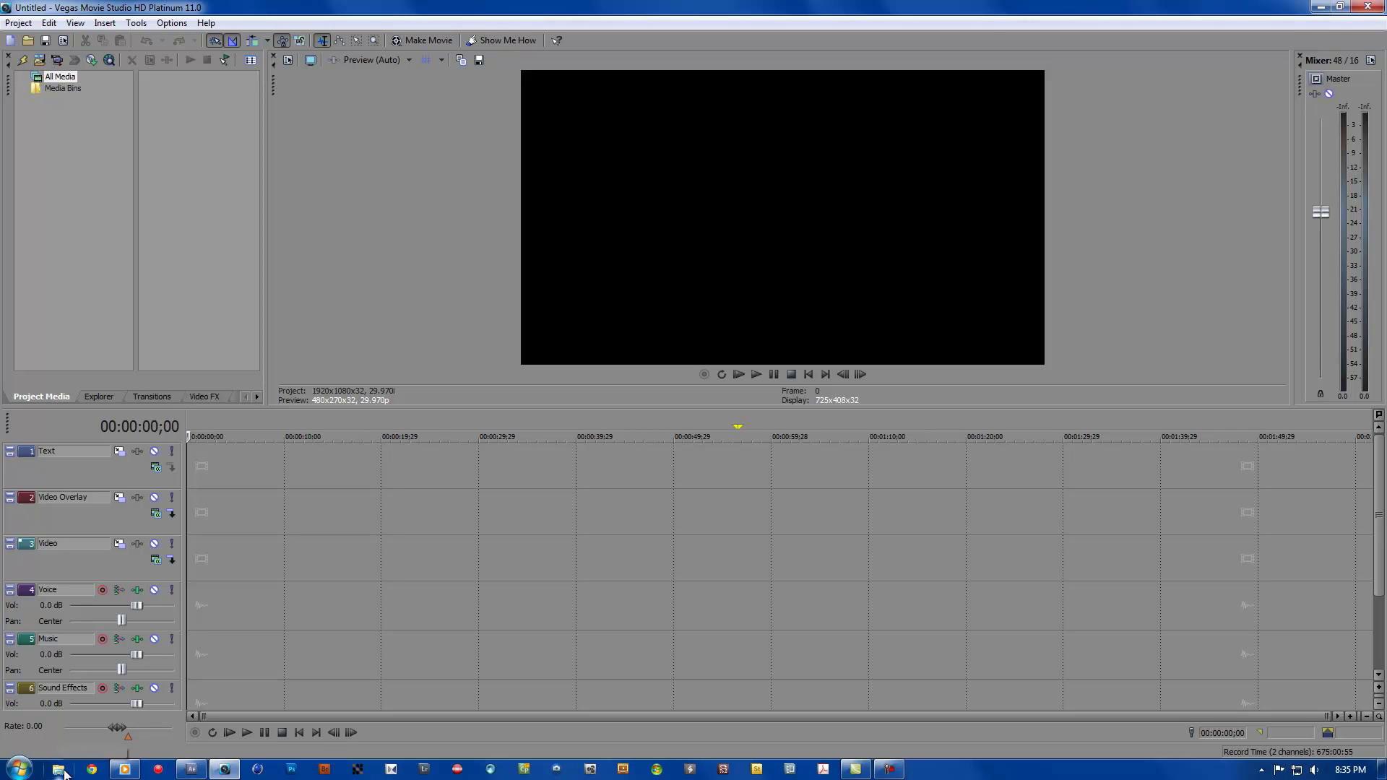
left_click(32, 777)
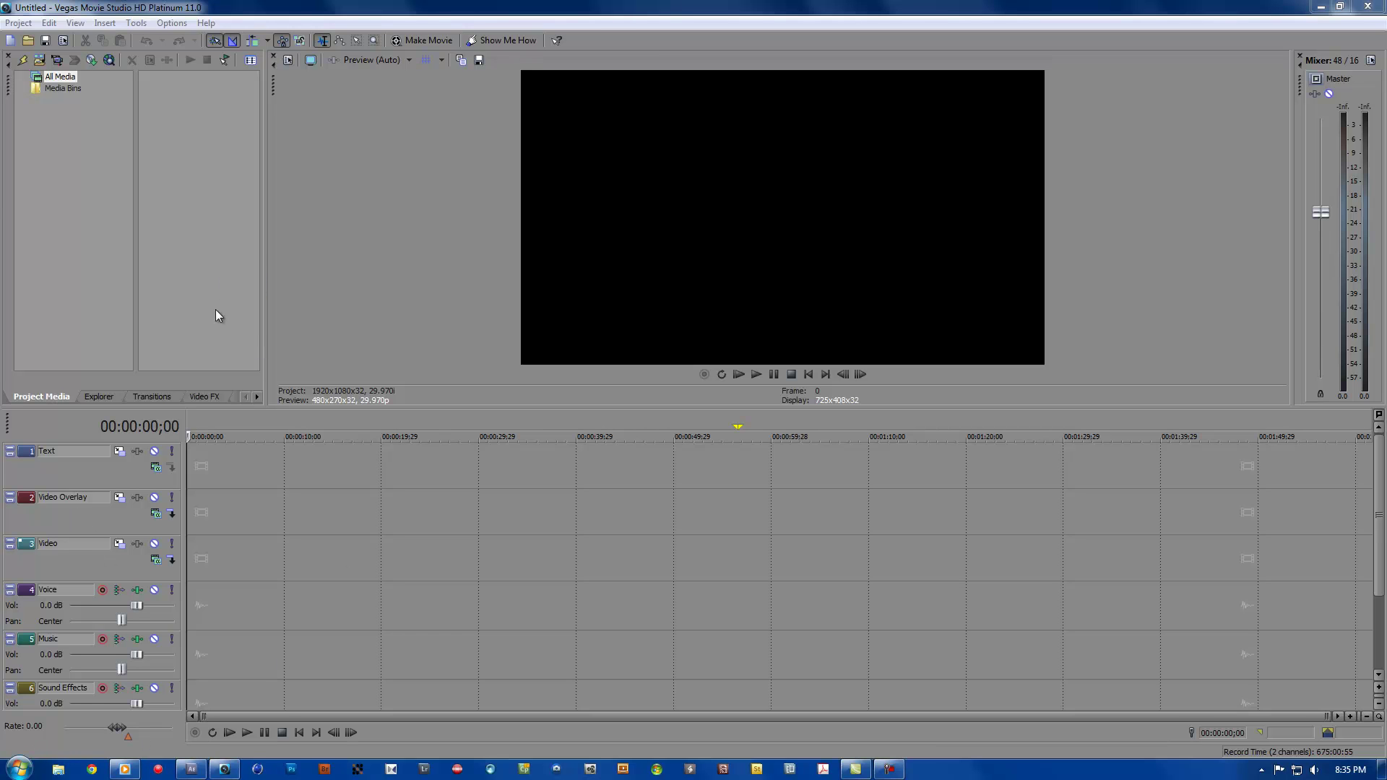
left_click(19, 770)
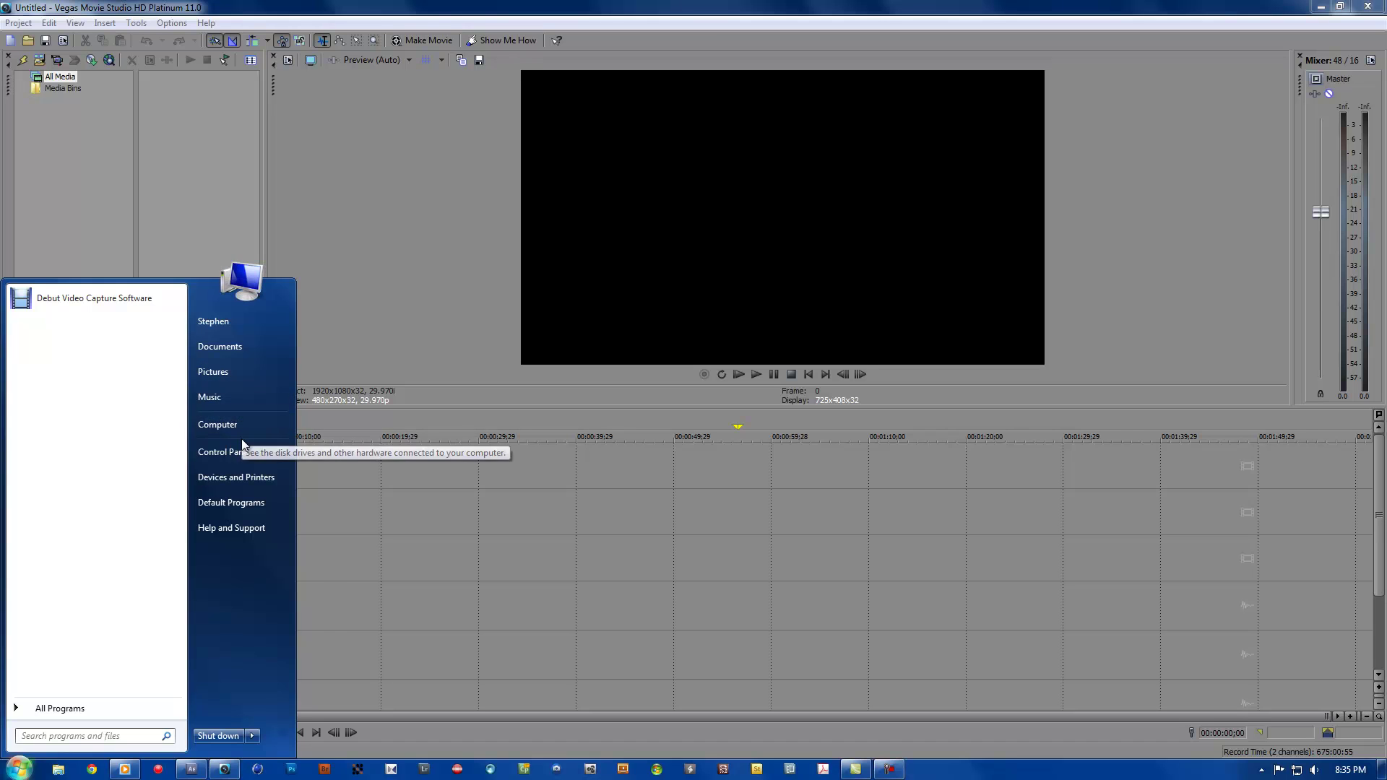
Step: Browse Local Disk (C:) > Users > Stephen > AFTER EFFECTS EDITING, glancing at the running render
key("Escape")
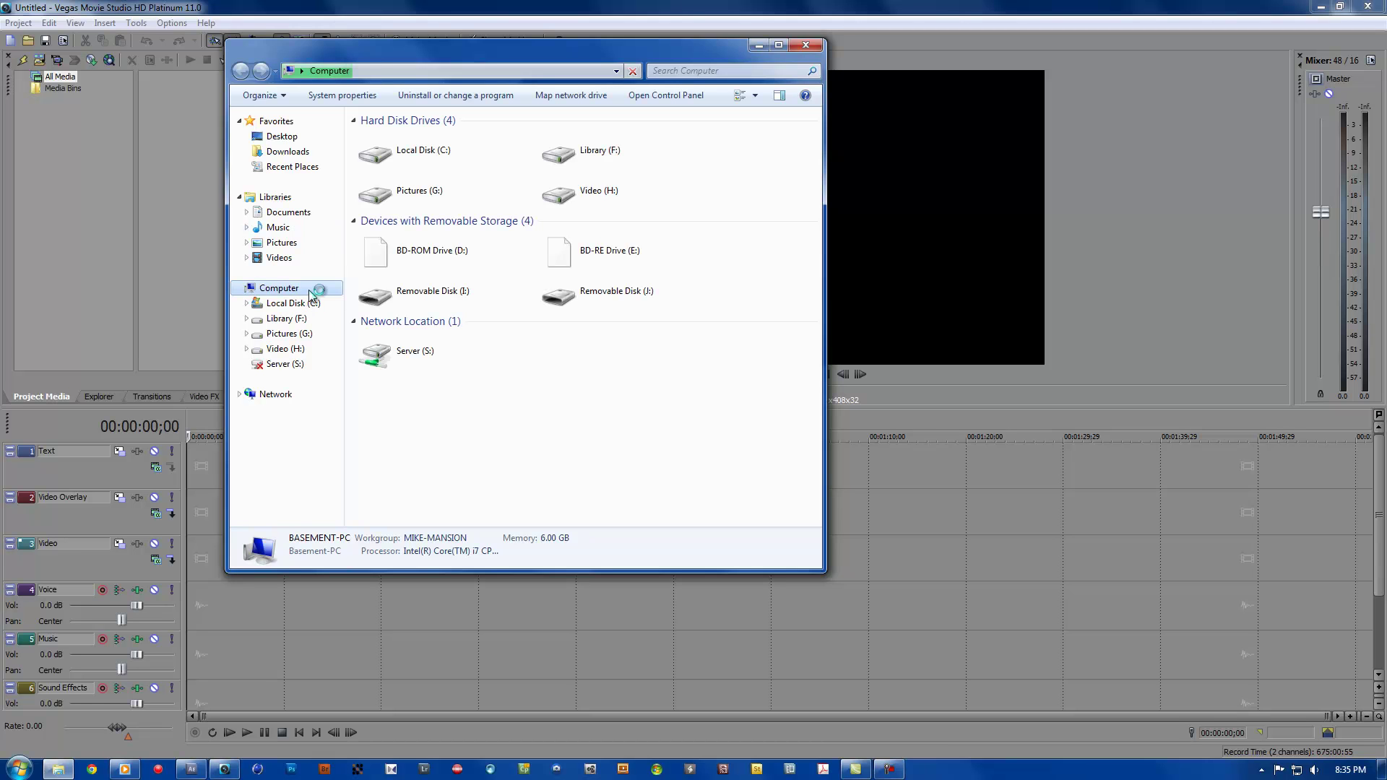
left_click(412, 152)
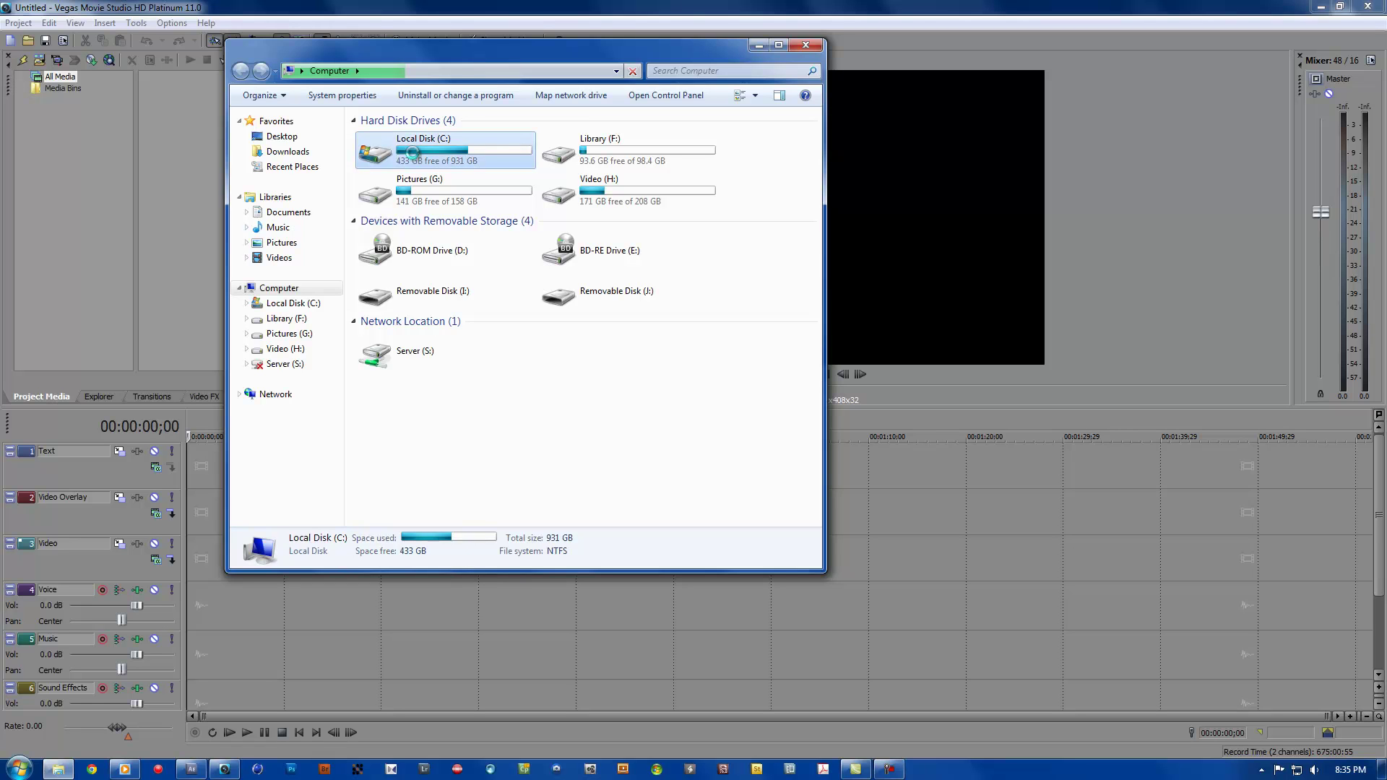
double_click(412, 153)
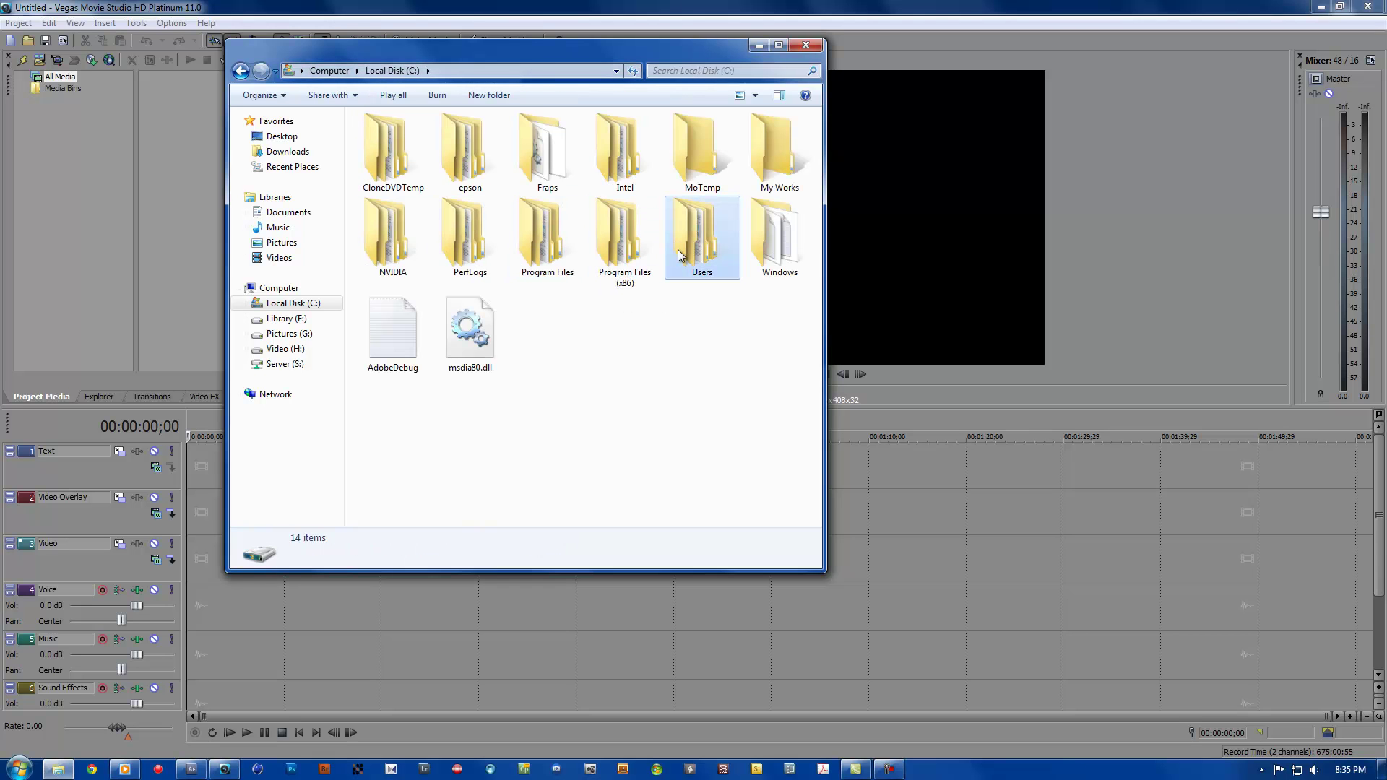
double_click(678, 249)
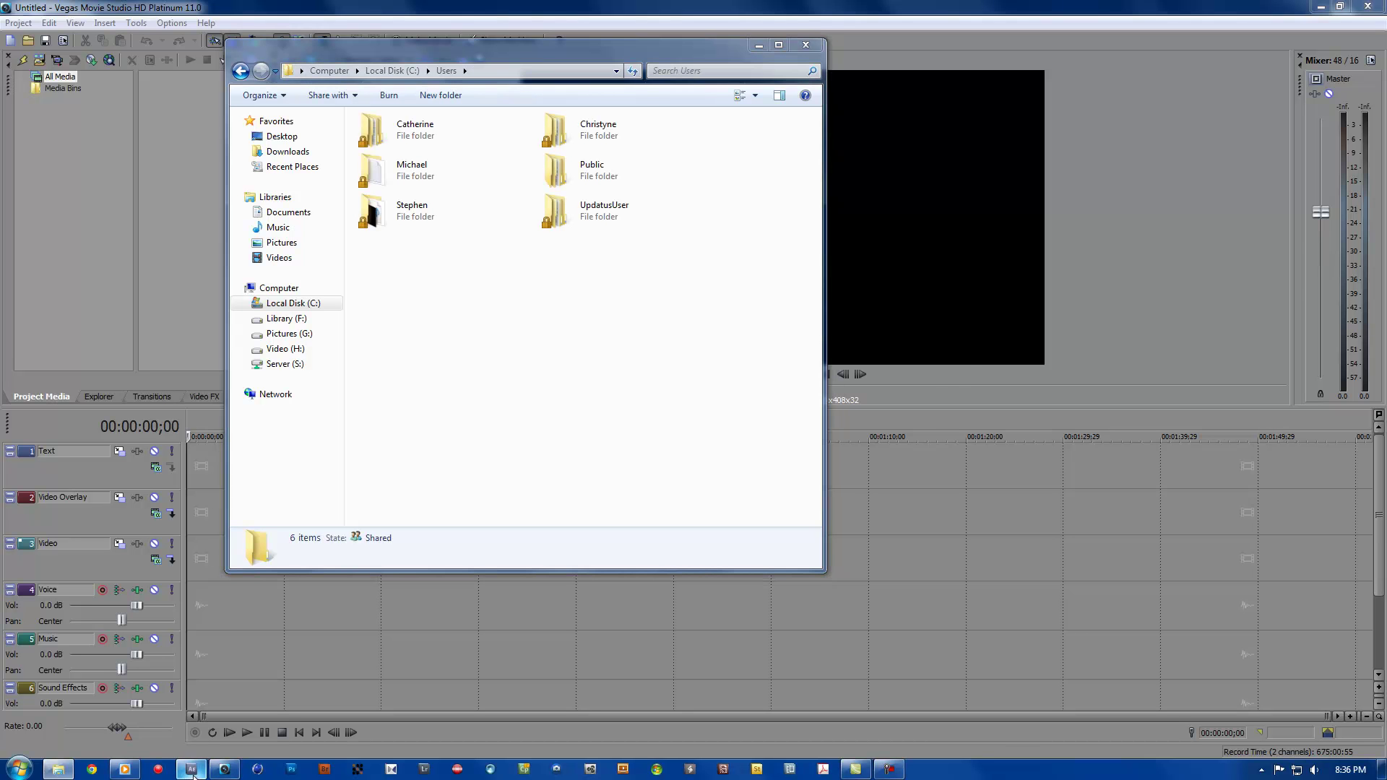
left_click(193, 773)
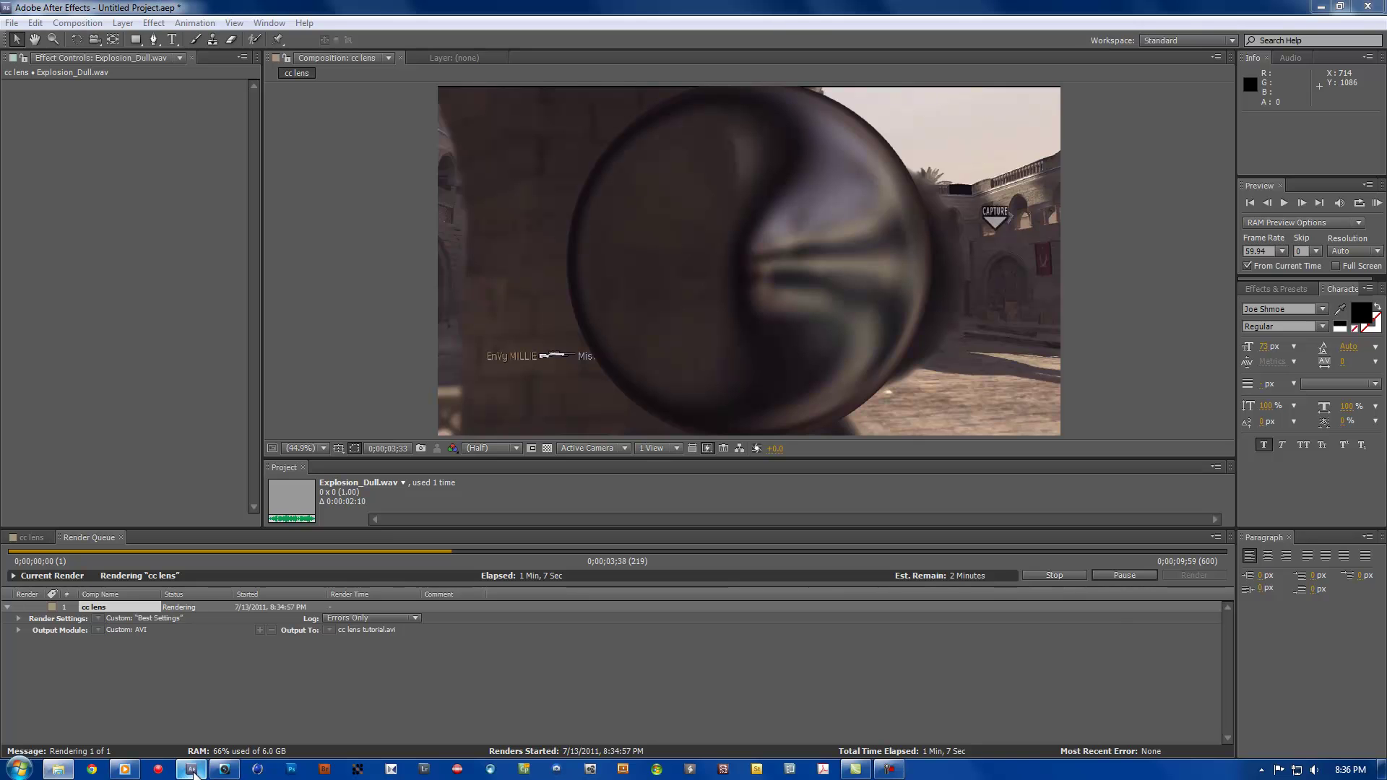
left_click(225, 771)
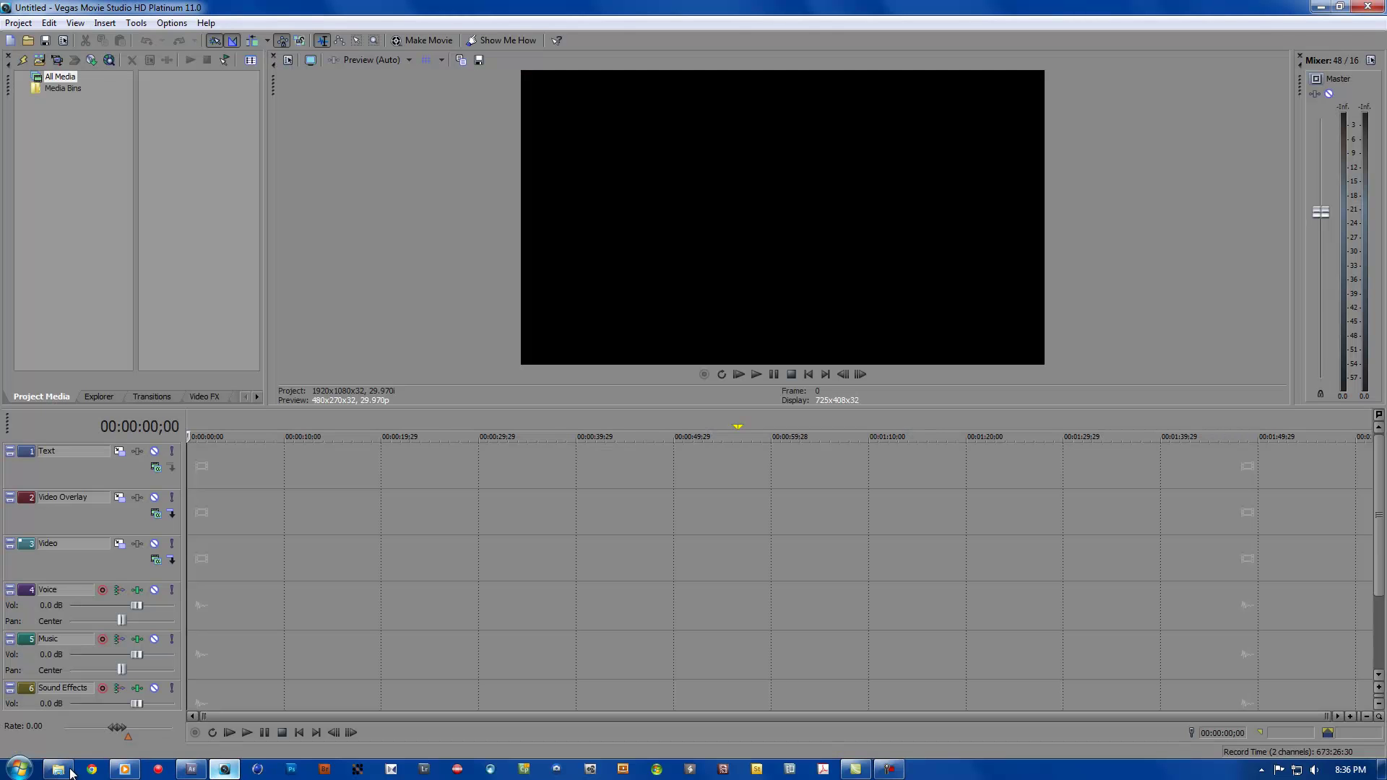
left_click(70, 772)
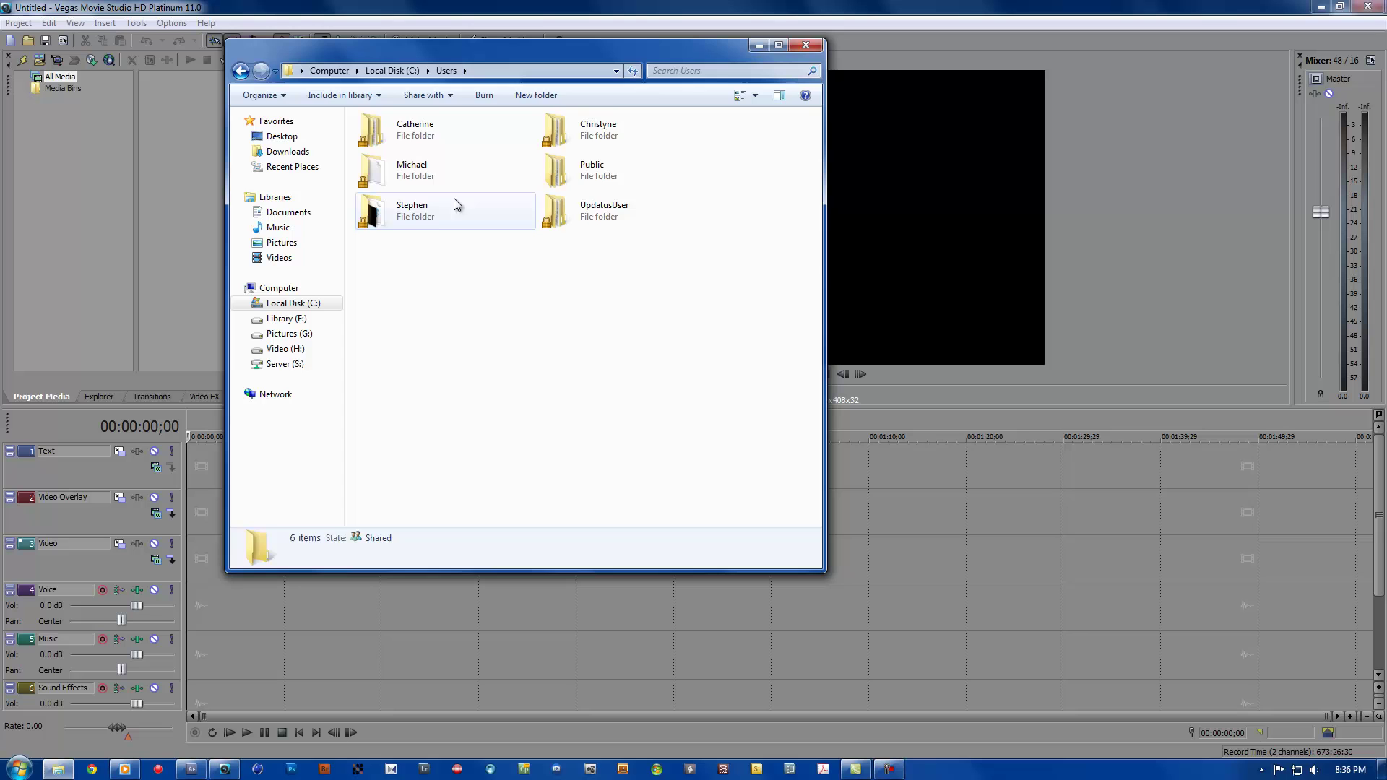
double_click(429, 218)
double_click(411, 135)
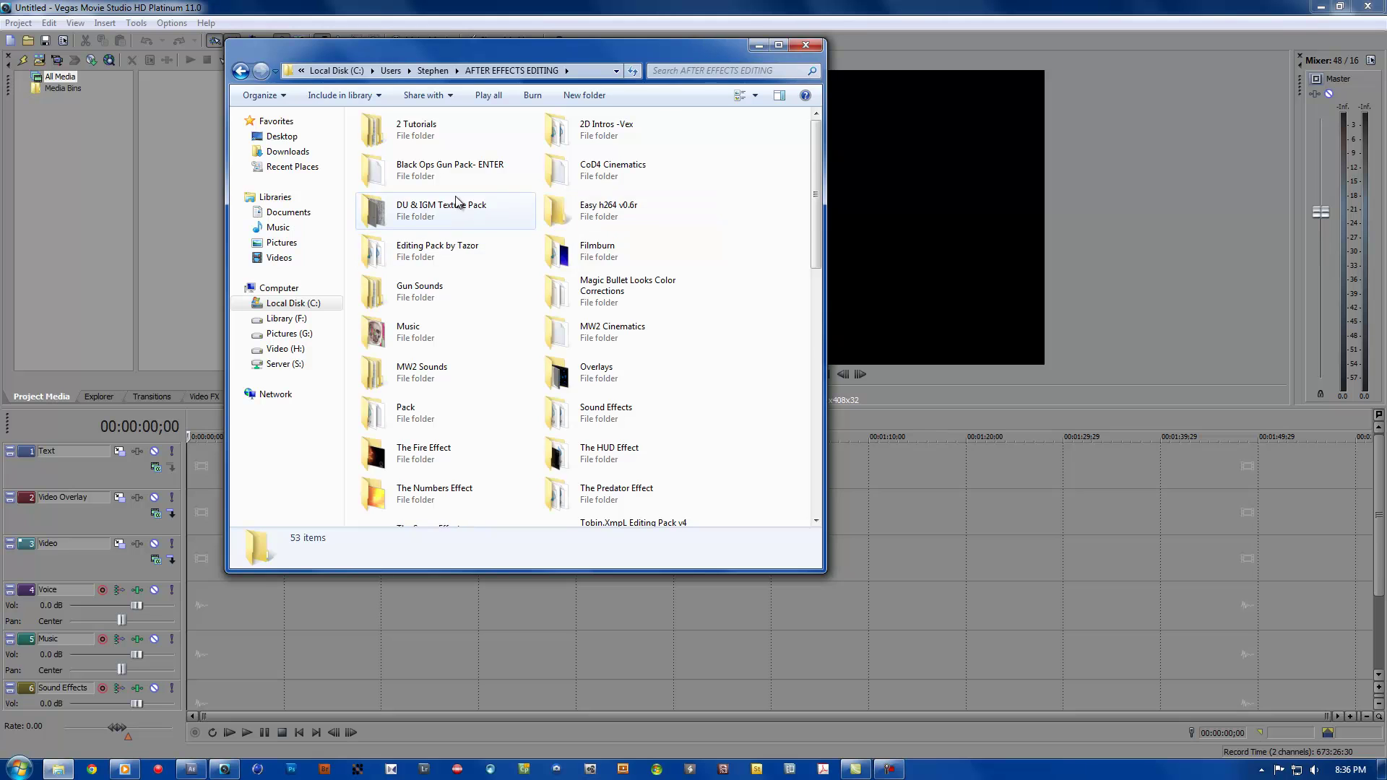
scroll(455, 211, "down", 3)
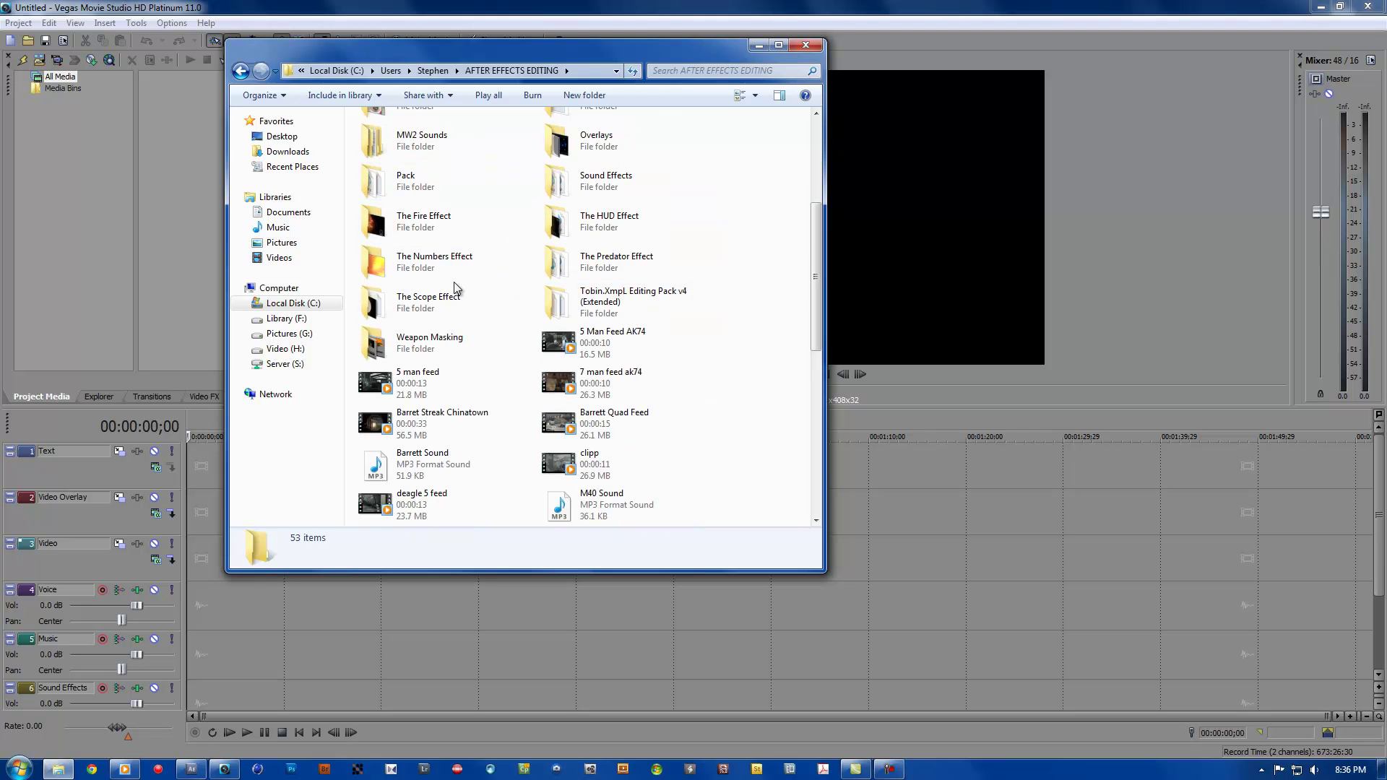
scroll(454, 282, "up", 1)
Step: Open the Music folder and the Lemaitre - Fossil Fuels track, then restore the paused game video
left_click(419, 213)
double_click(419, 213)
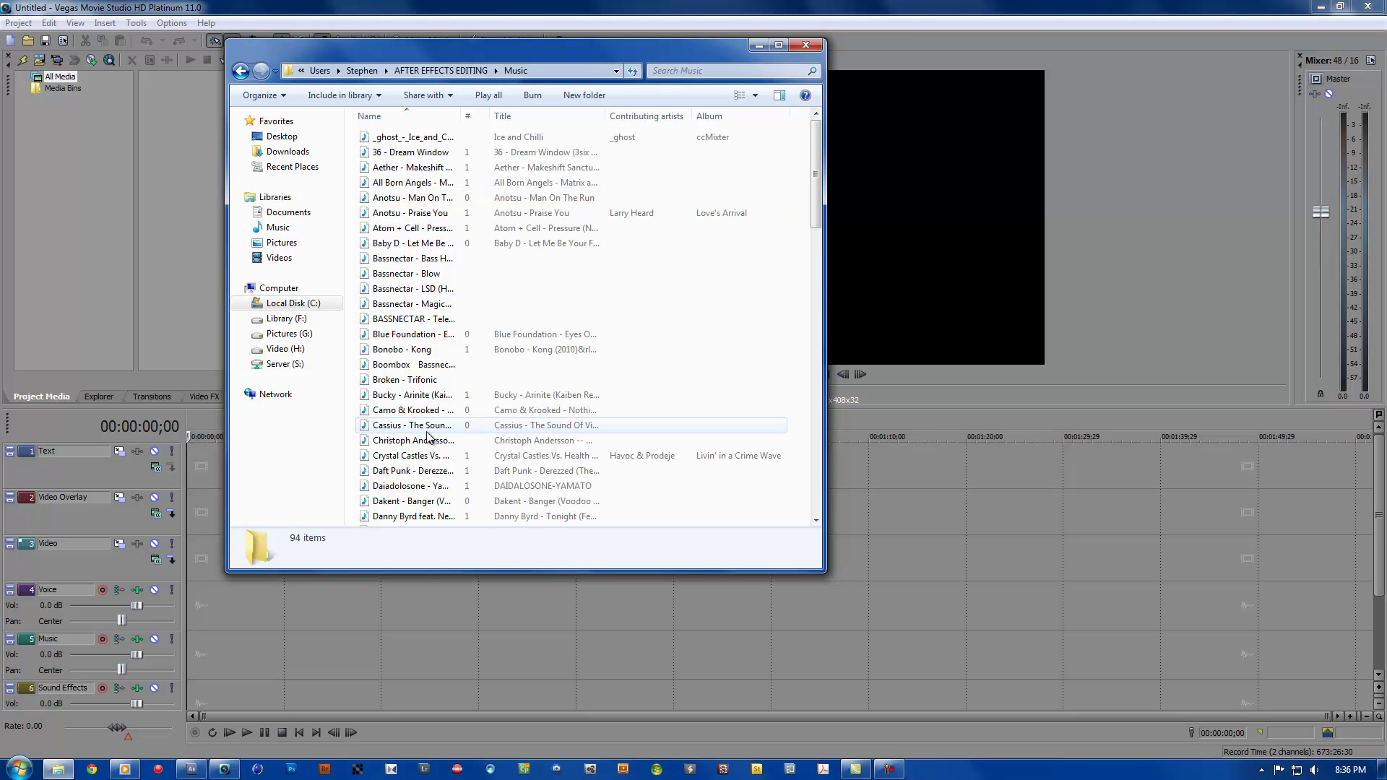
scroll(421, 426, "down", 7)
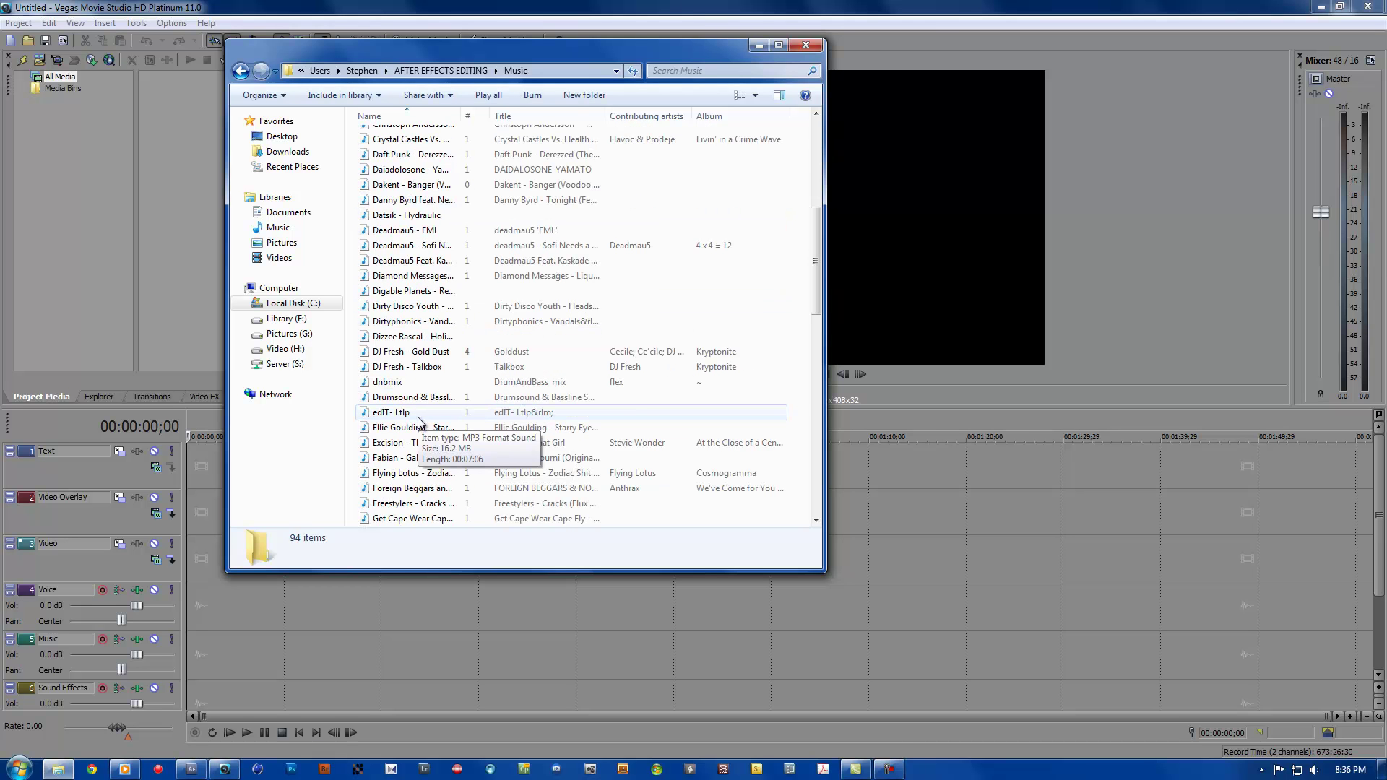
scroll(418, 421, "down", 2)
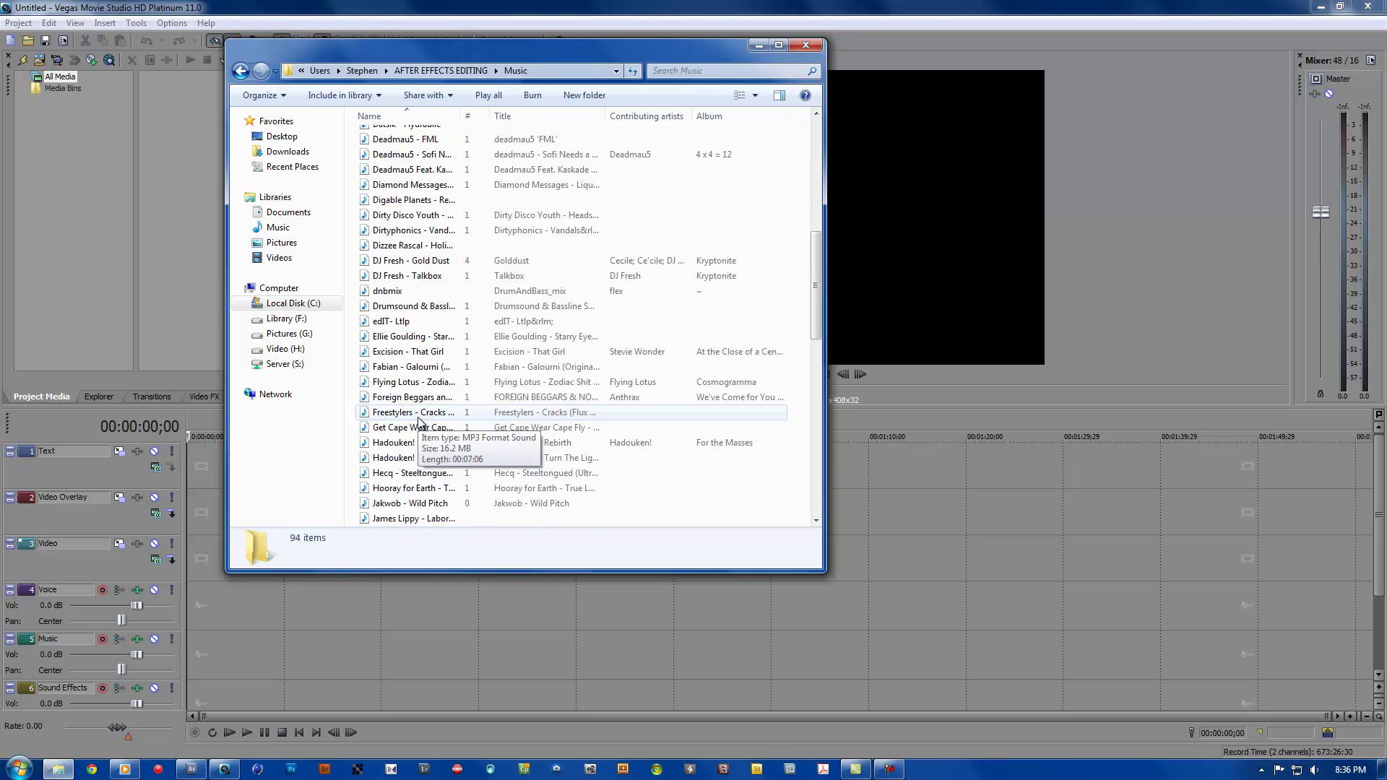
scroll(412, 297, "down", 5)
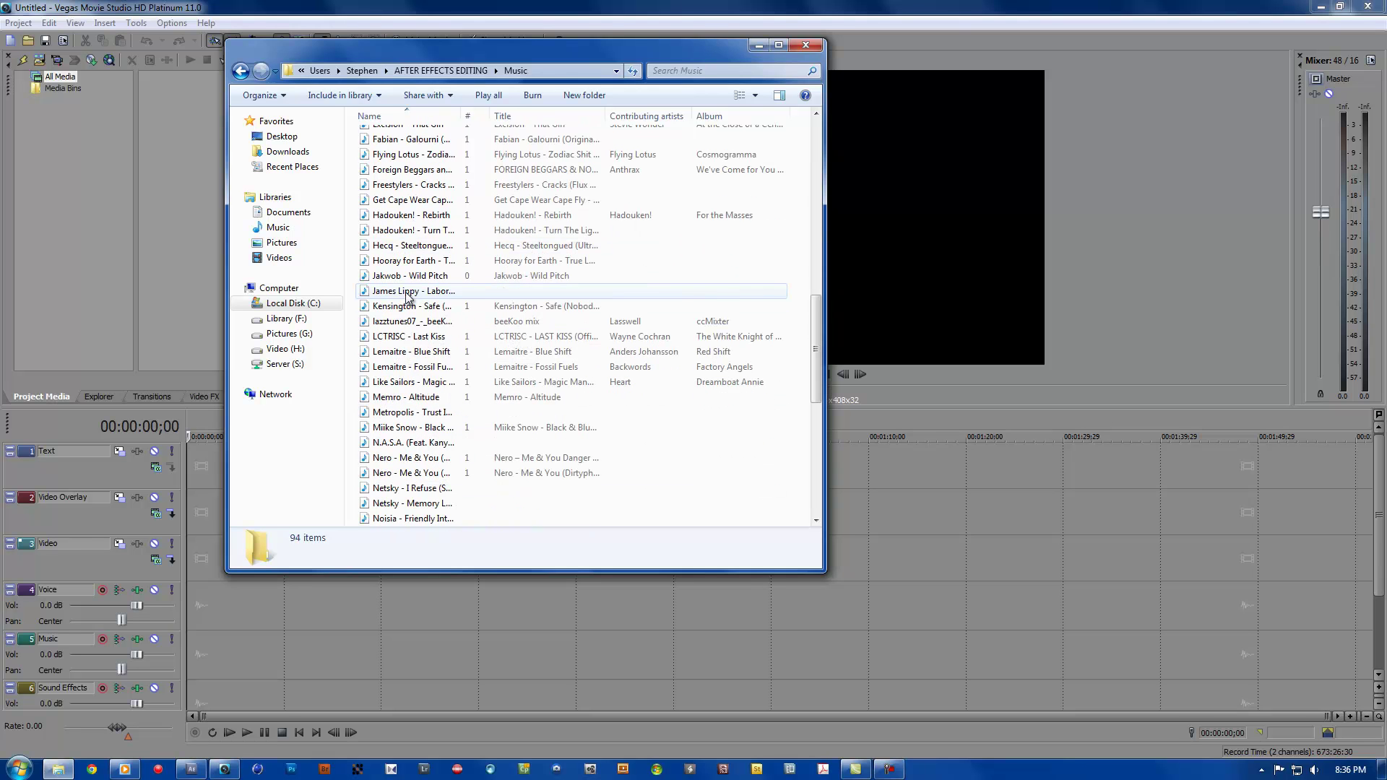
double_click(430, 371)
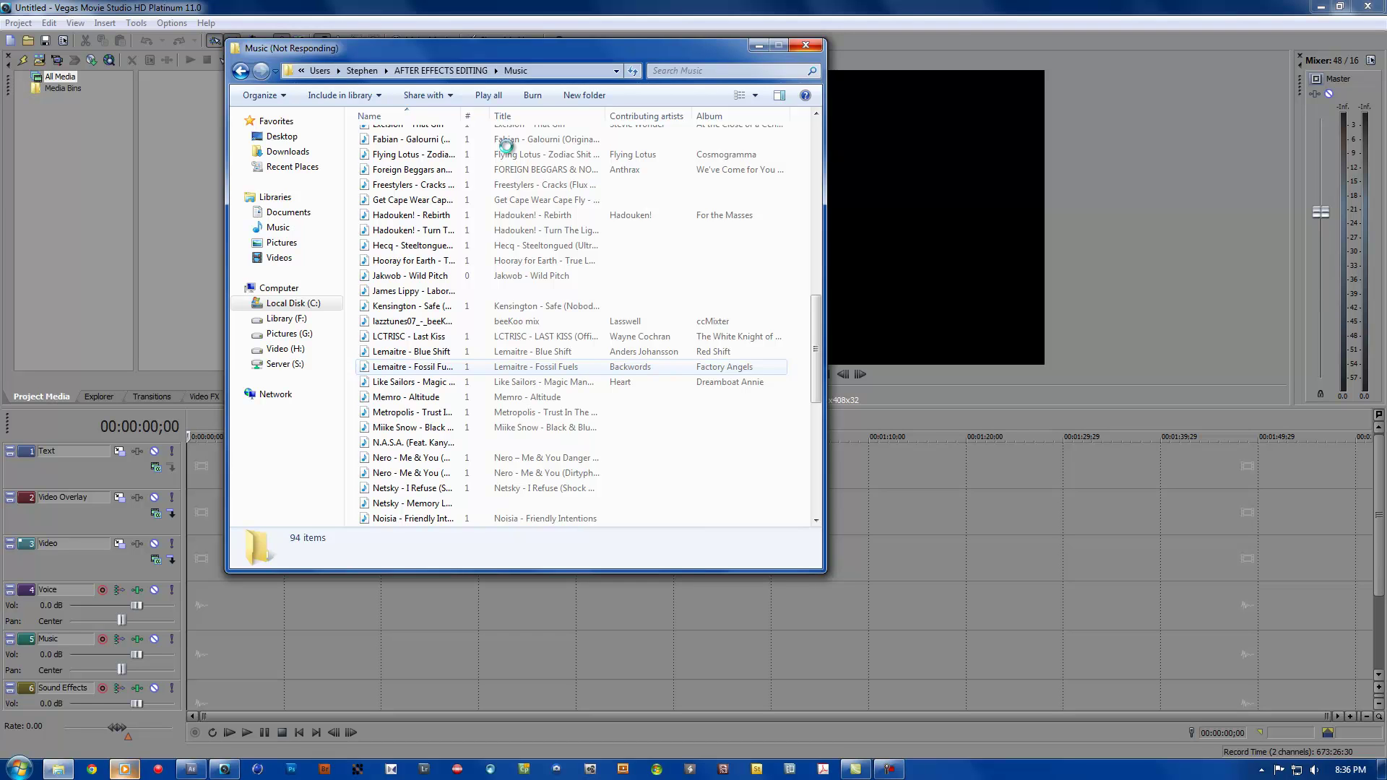
left_click(131, 762)
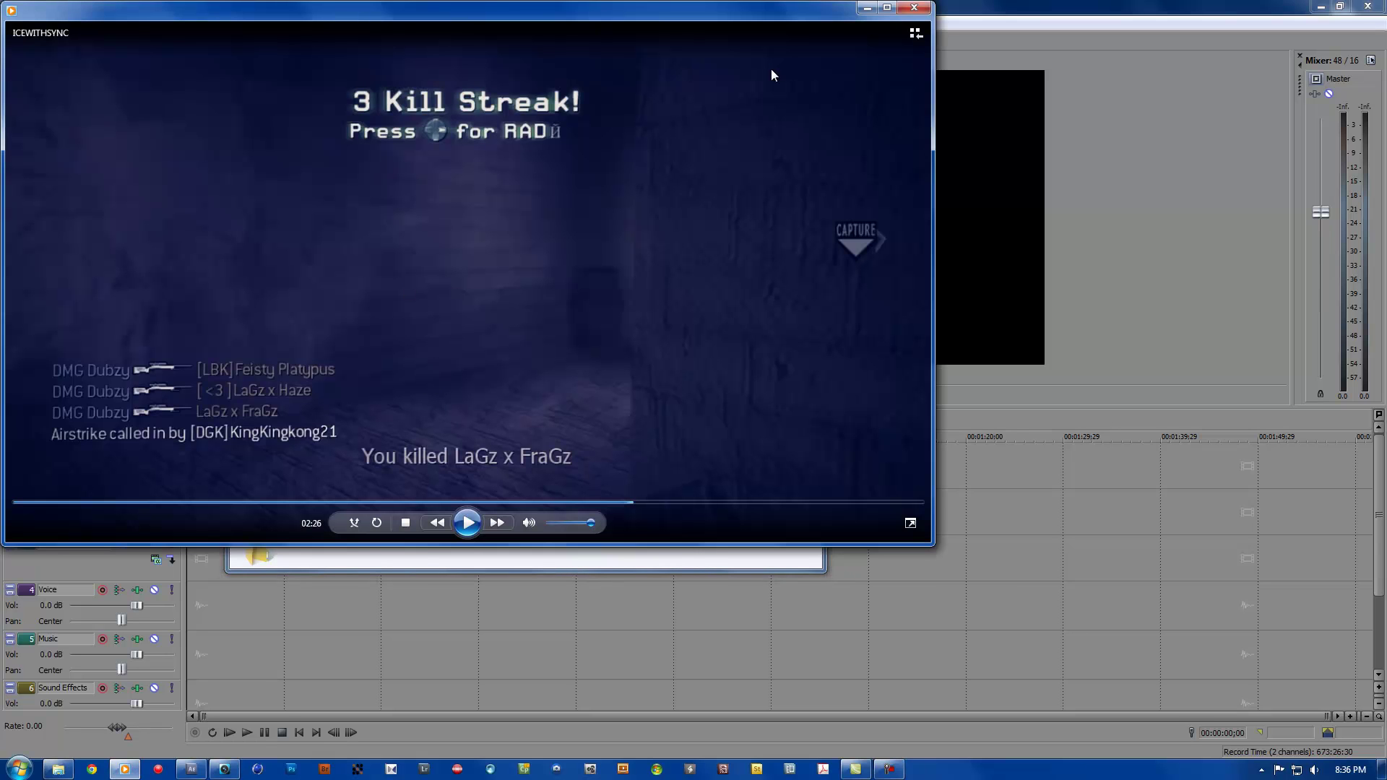
Step: Minimize the game video, select Lemaitre - Fossil Fuels, and check the After Effects render queue
left_click(867, 10)
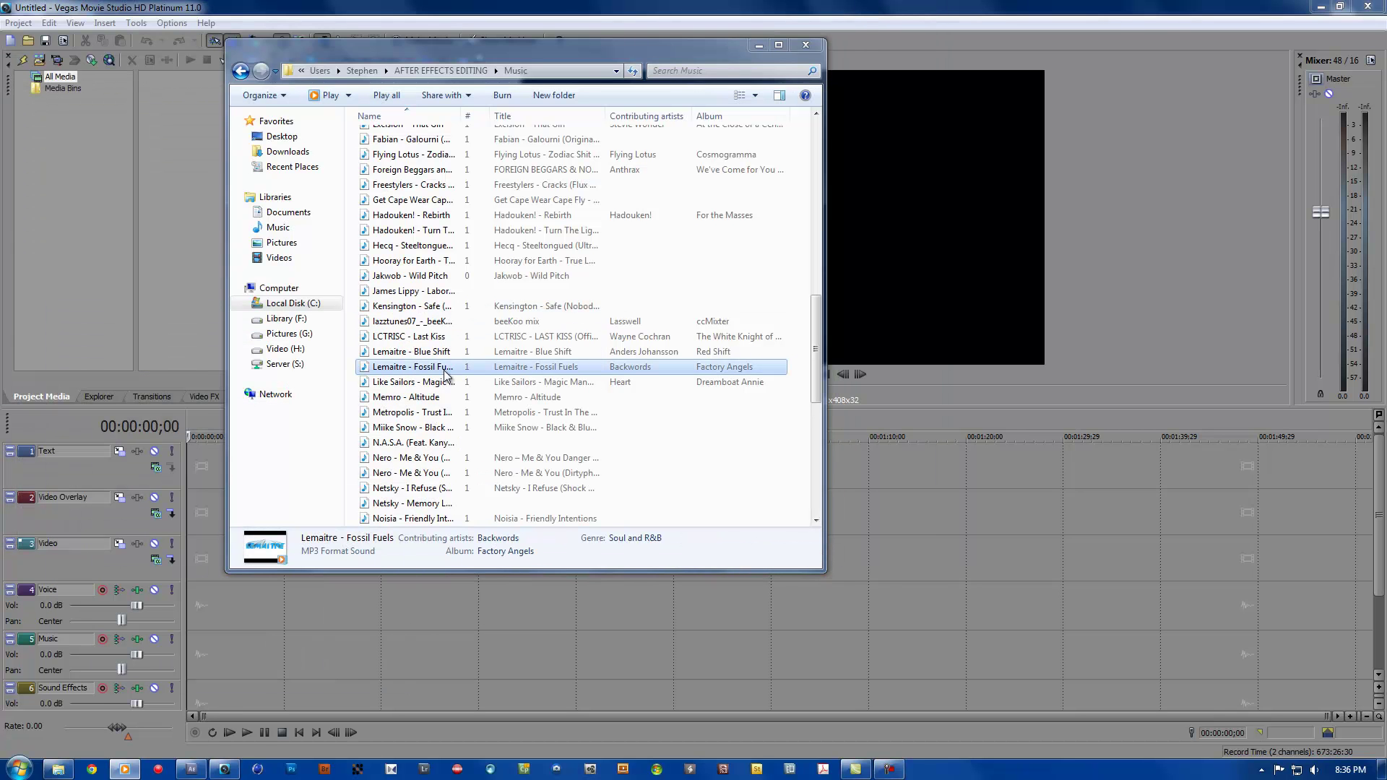
left_click(445, 375)
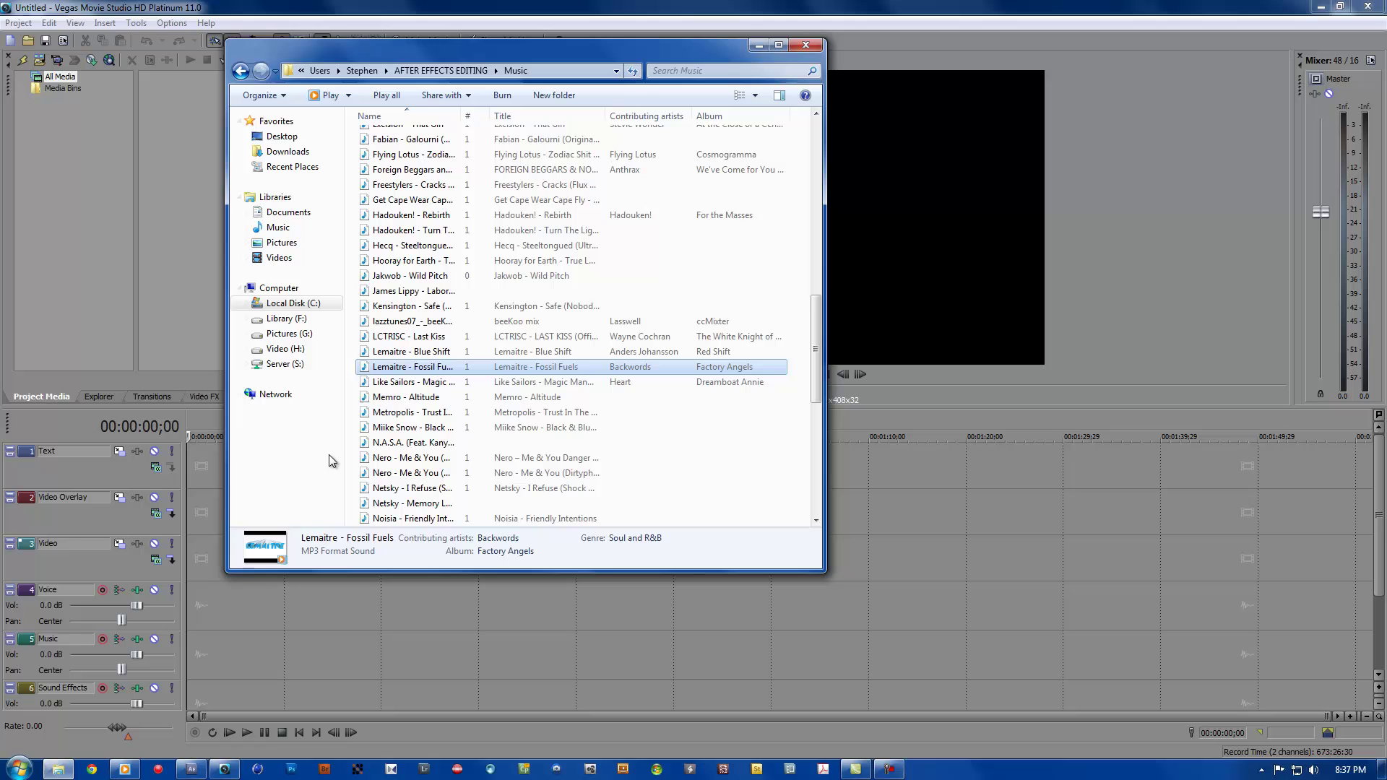
left_click(133, 772)
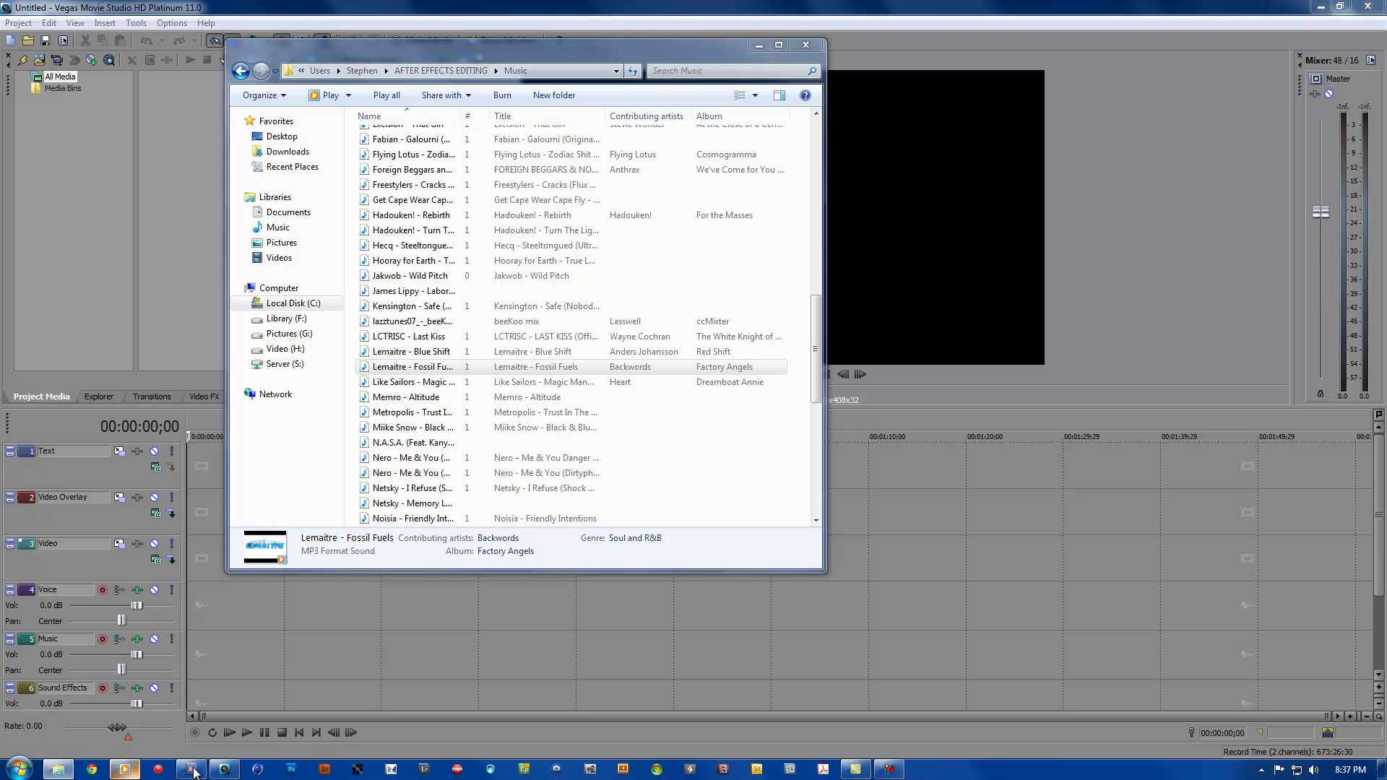
mouse_move(192, 770)
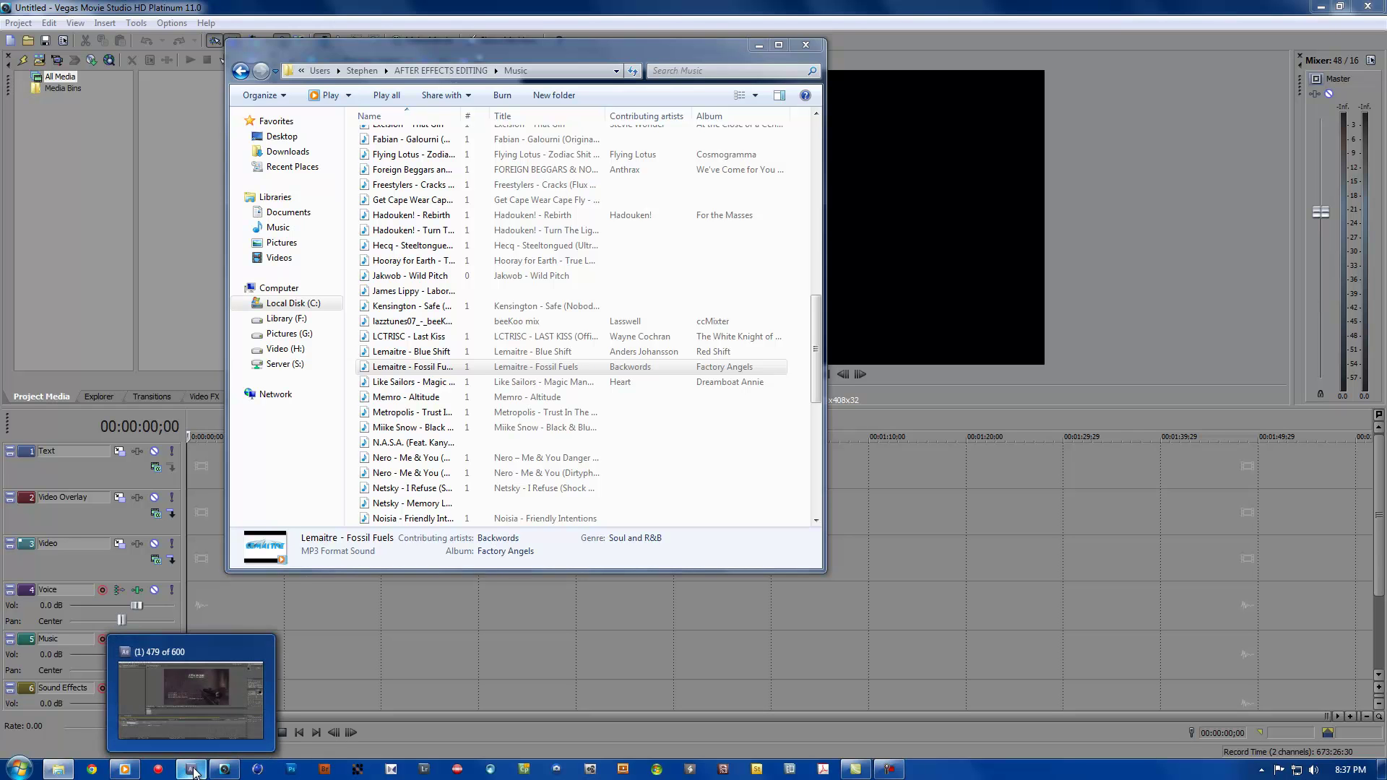
left_click(193, 772)
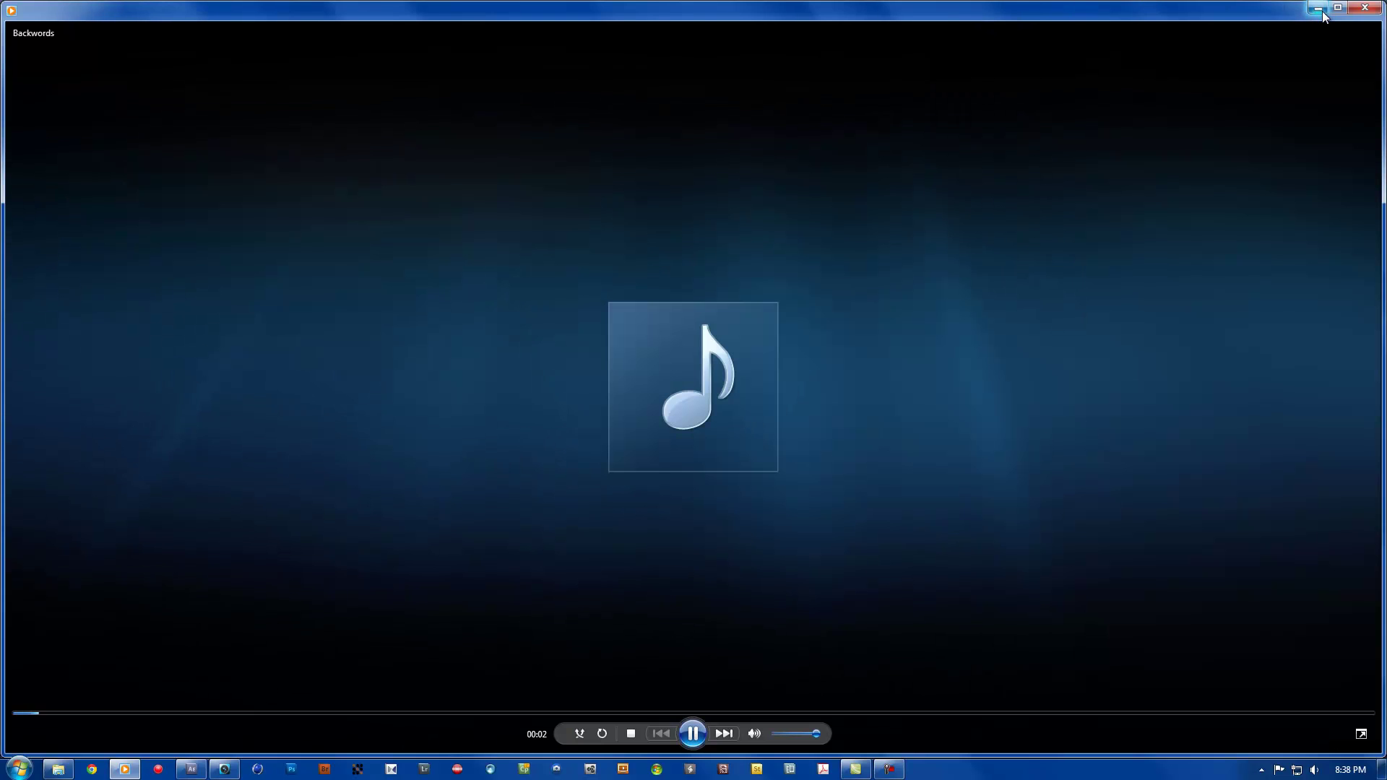
Step: Pause Fossil Fuels, minimize and restore the media player, then resume playback
left_click(695, 734)
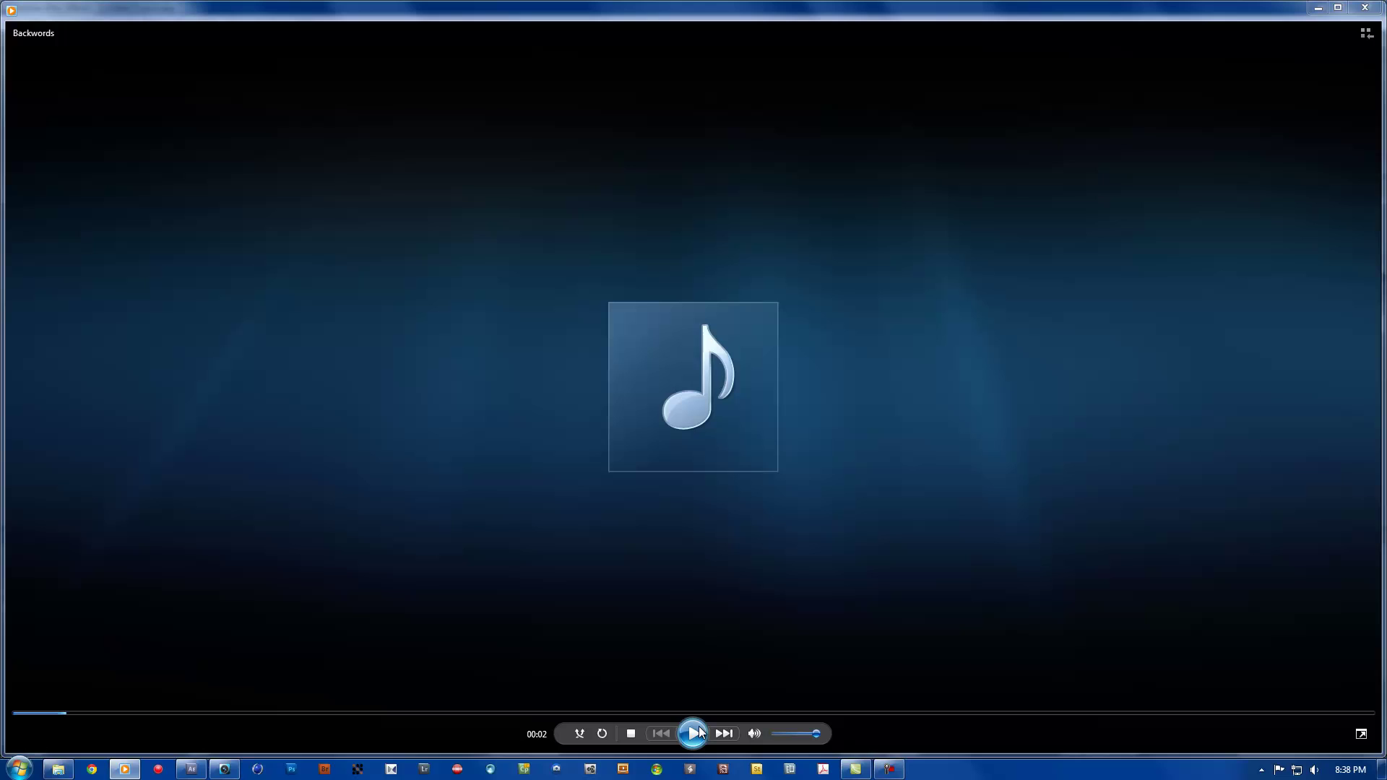
left_click(1318, 8)
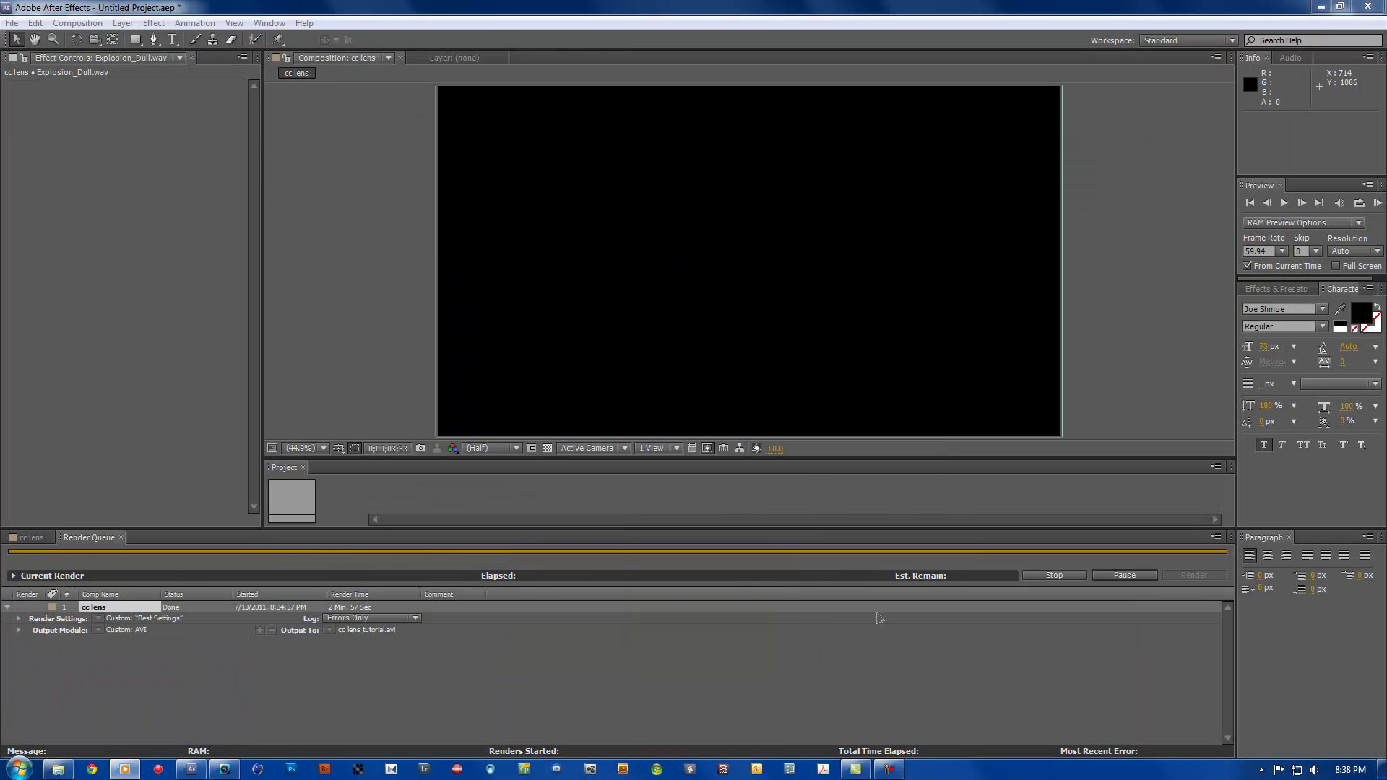
left_click(126, 770)
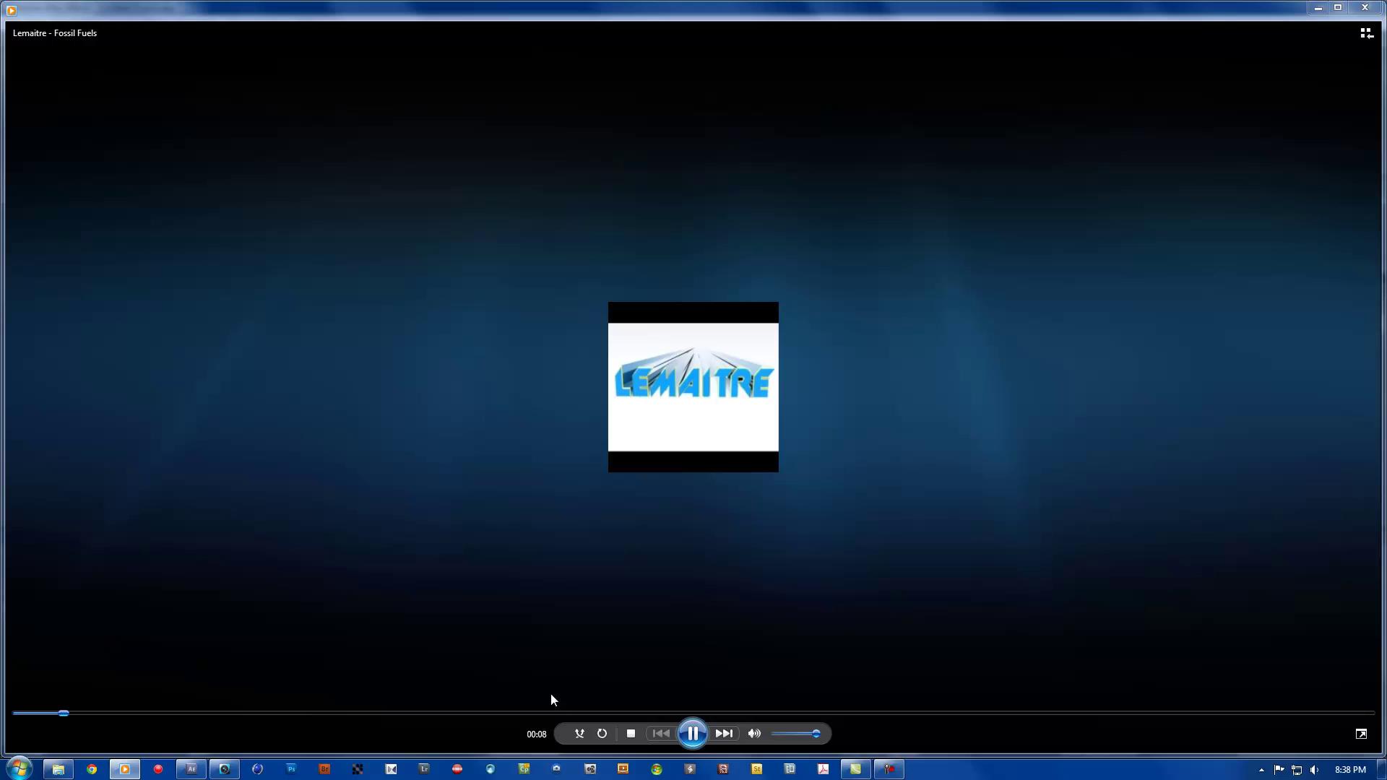
left_click(695, 733)
Step: Preview Fossil Fuels around 0:42, 0:38 and 1:38, then switch to the library view
left_click(186, 714)
left_click(254, 714)
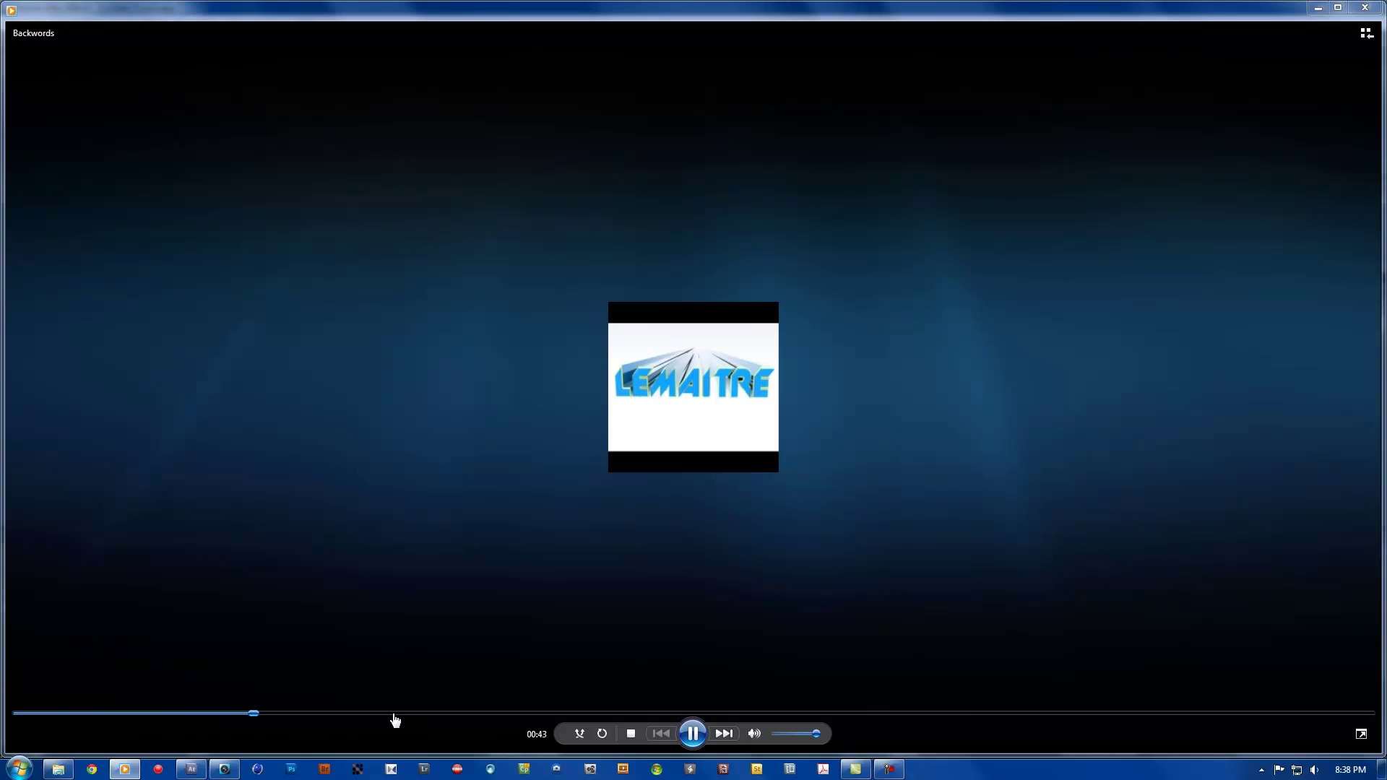
left_click(231, 715)
left_click(560, 714)
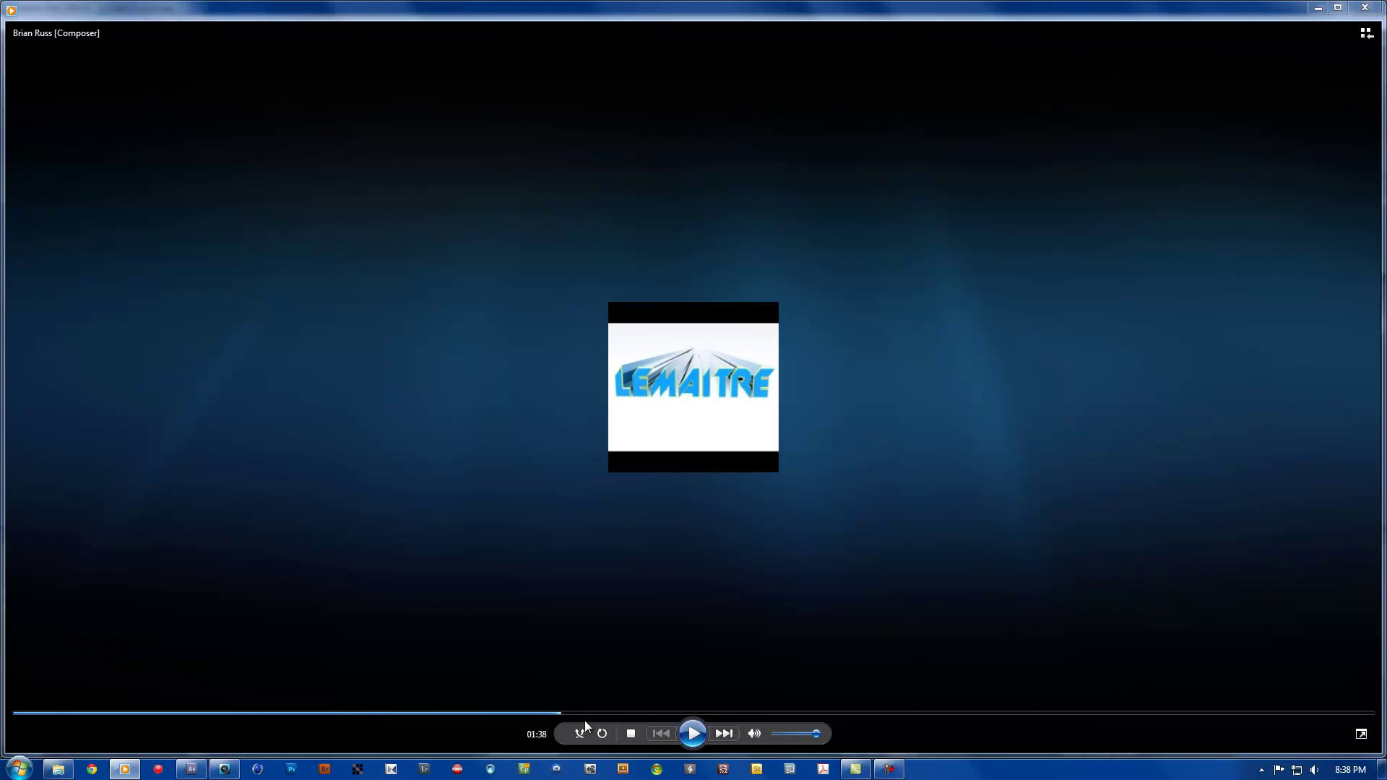
left_click(692, 736)
left_click(1366, 32)
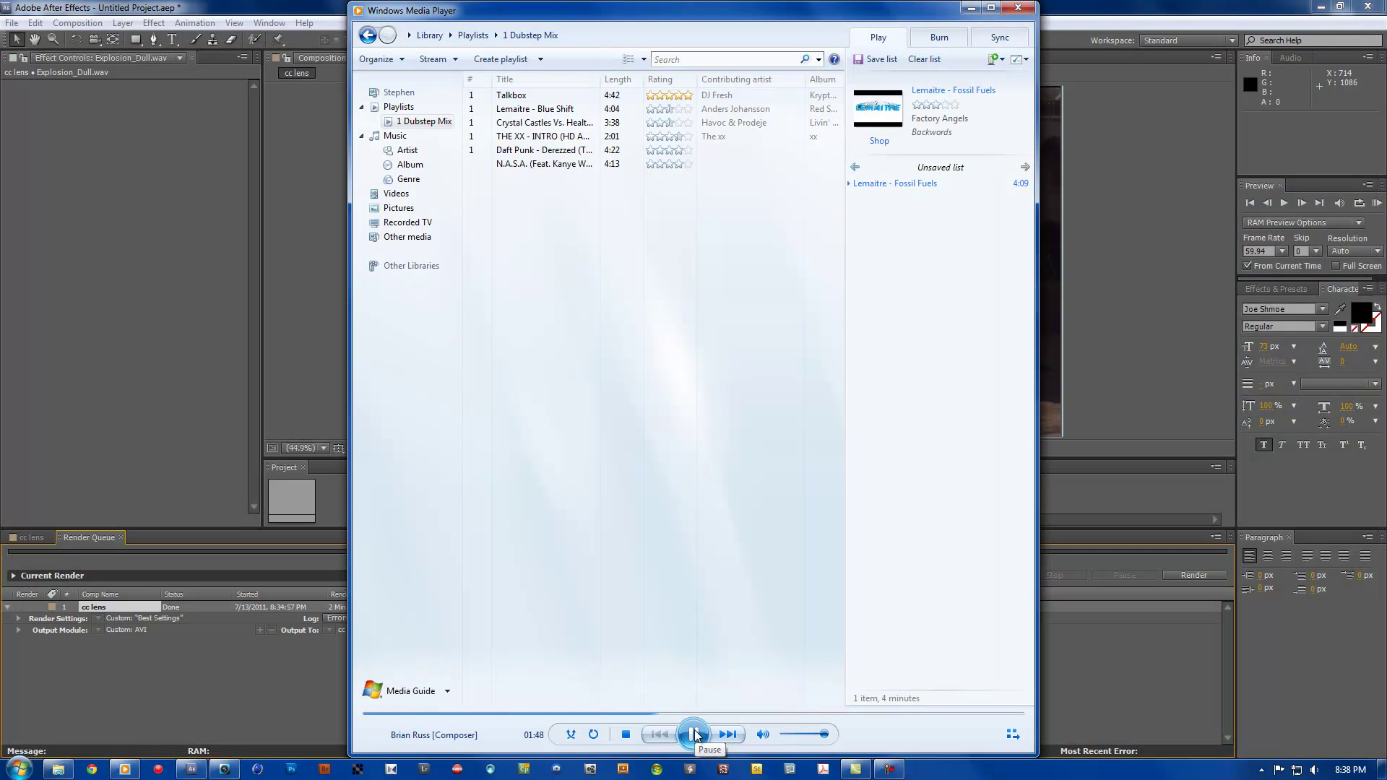
Step: Play the 1 Dubstep Mix from Talkbox, scrub to about 0:46, pause at 0:51, and minimize the player
left_click(695, 736)
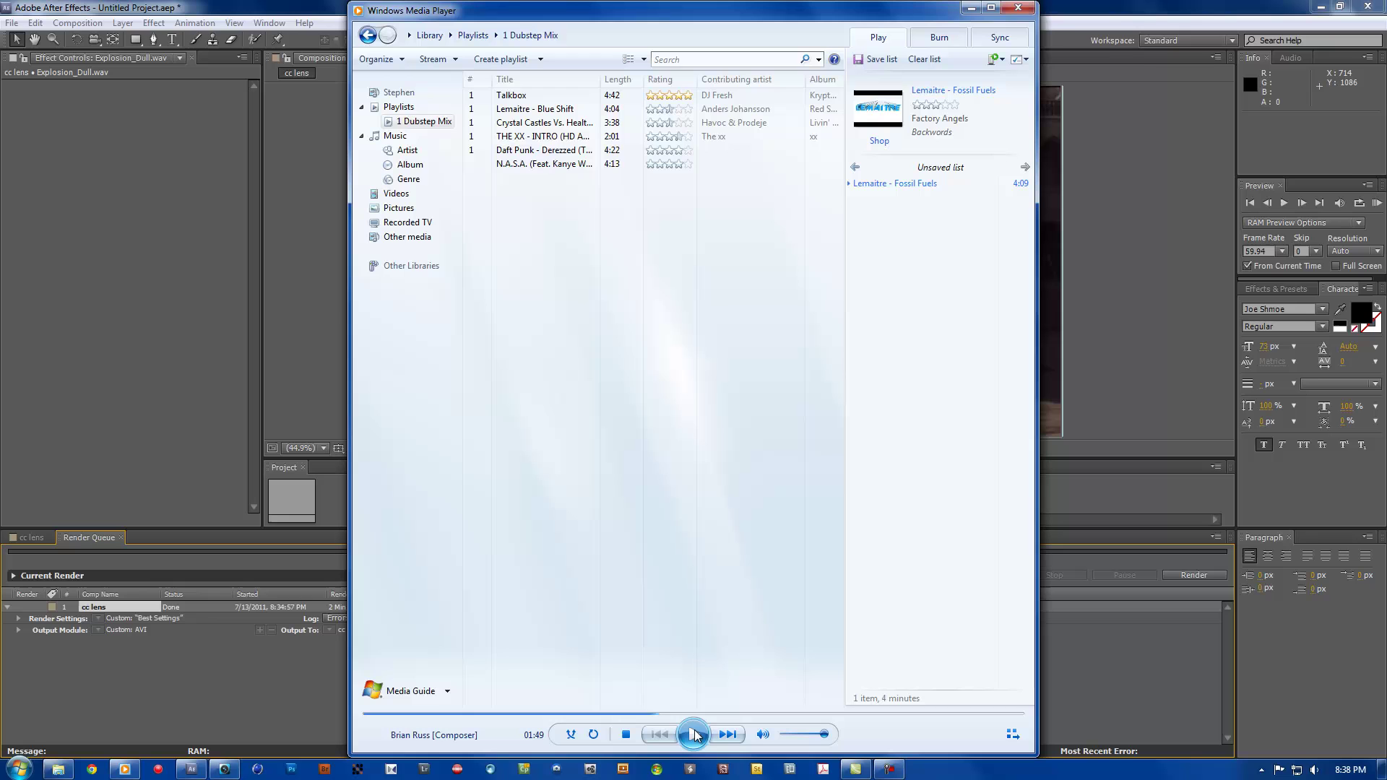
double_click(570, 98)
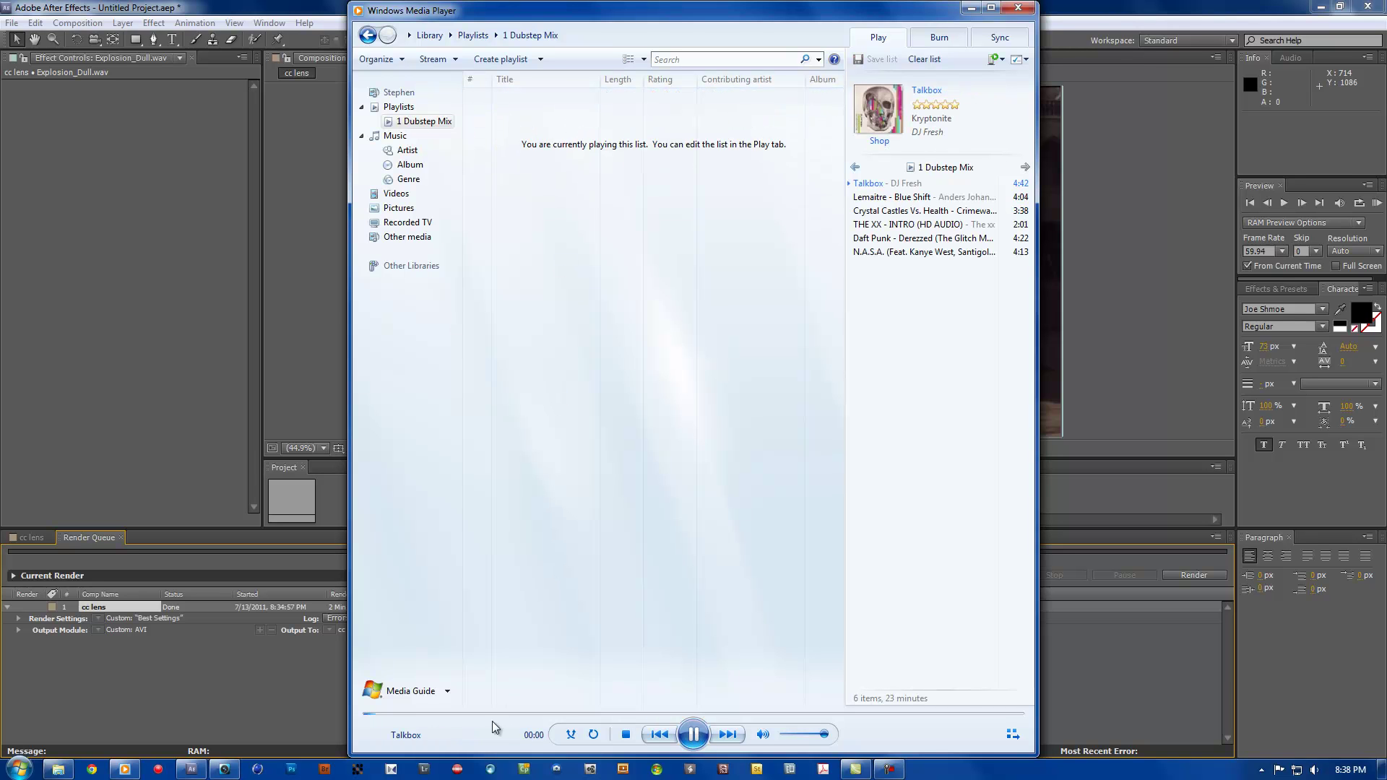
left_click_drag(503, 717, 478, 716)
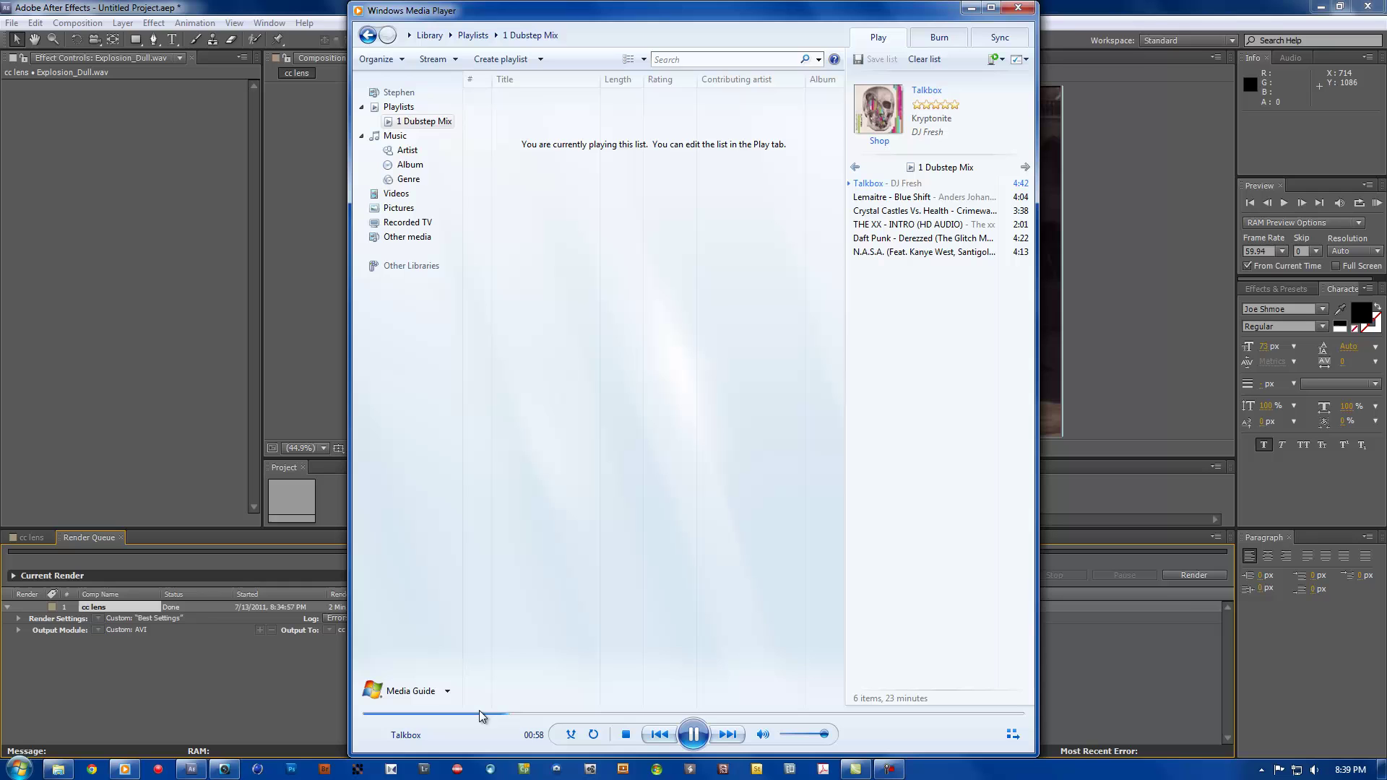
left_click(695, 735)
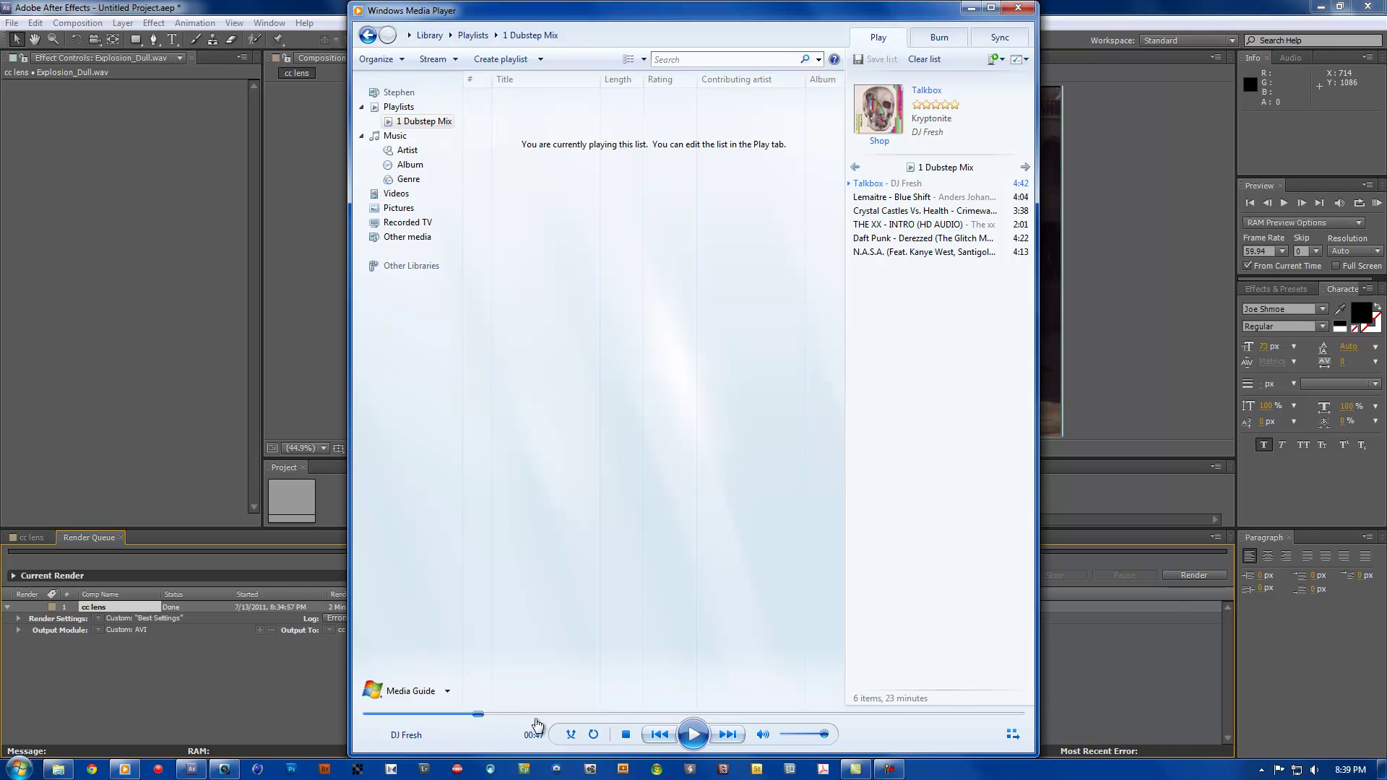
left_click(694, 736)
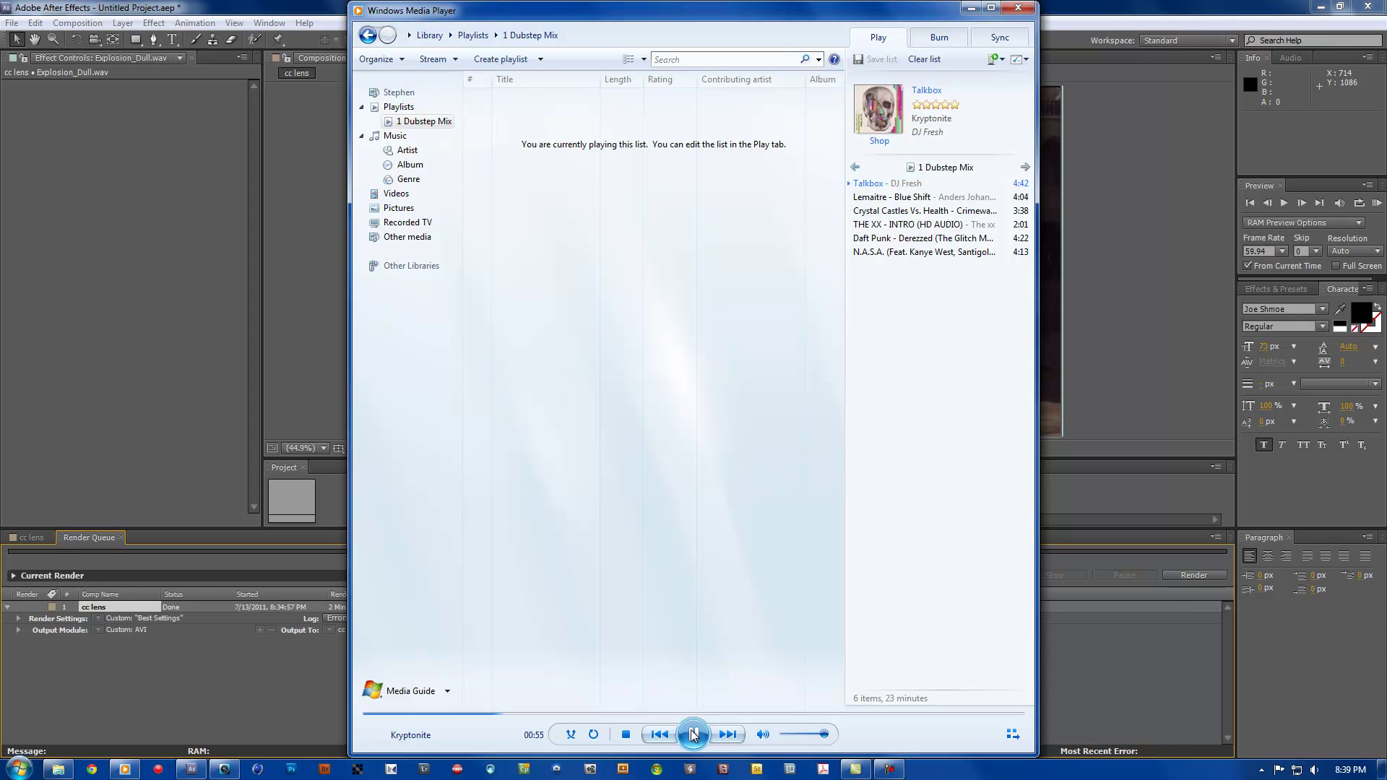
left_click(693, 736)
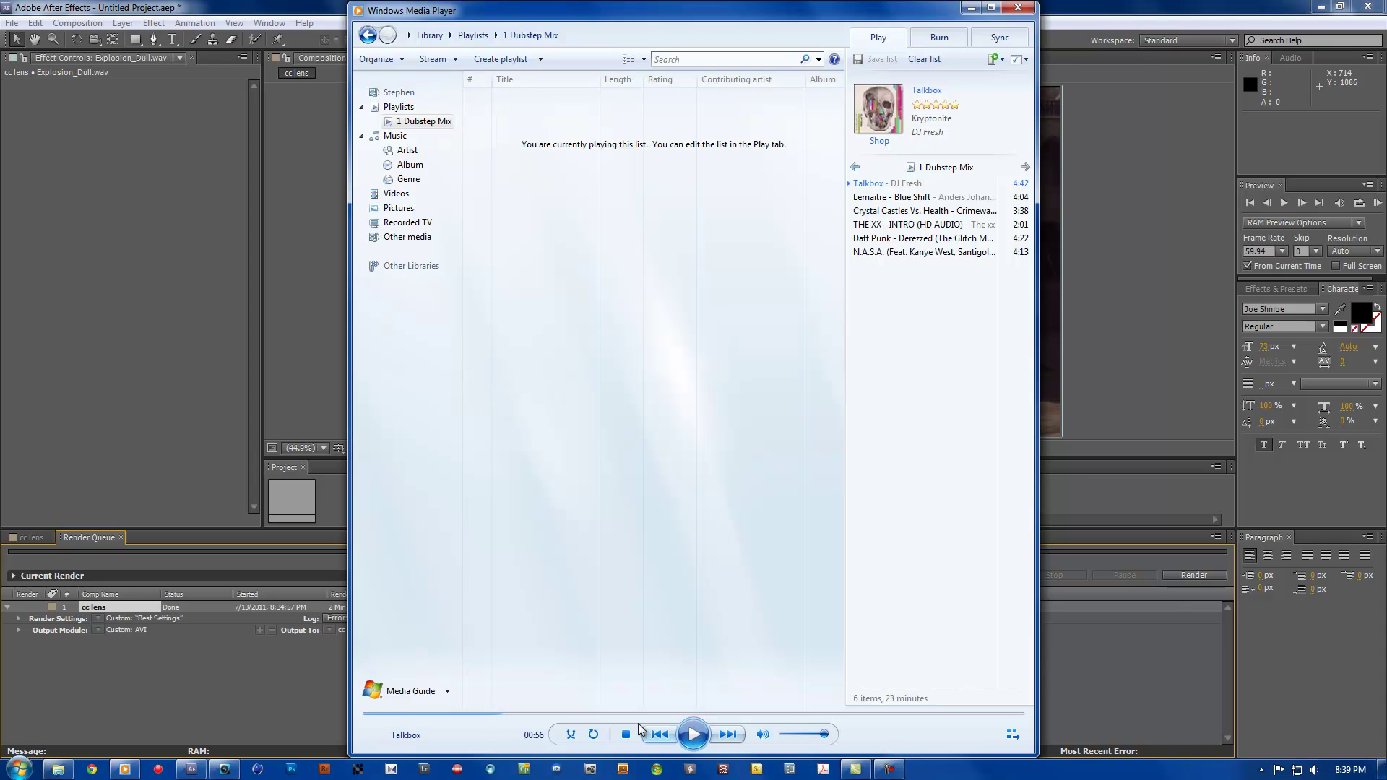
left_click(490, 716)
left_click(966, 8)
Step: Import cc lens tutorial.avi into Vegas and place it at the start of the video and voice tracks
left_click(224, 769)
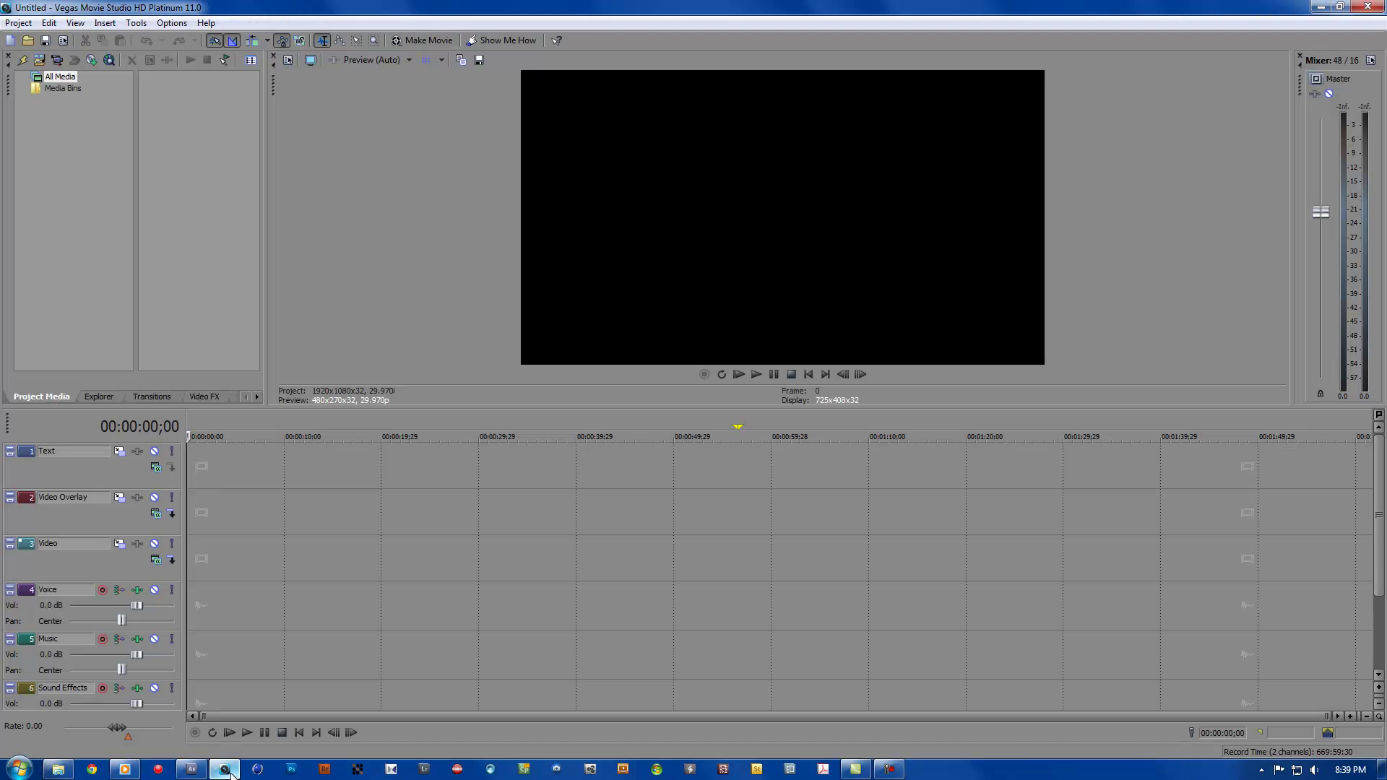
left_click(18, 22)
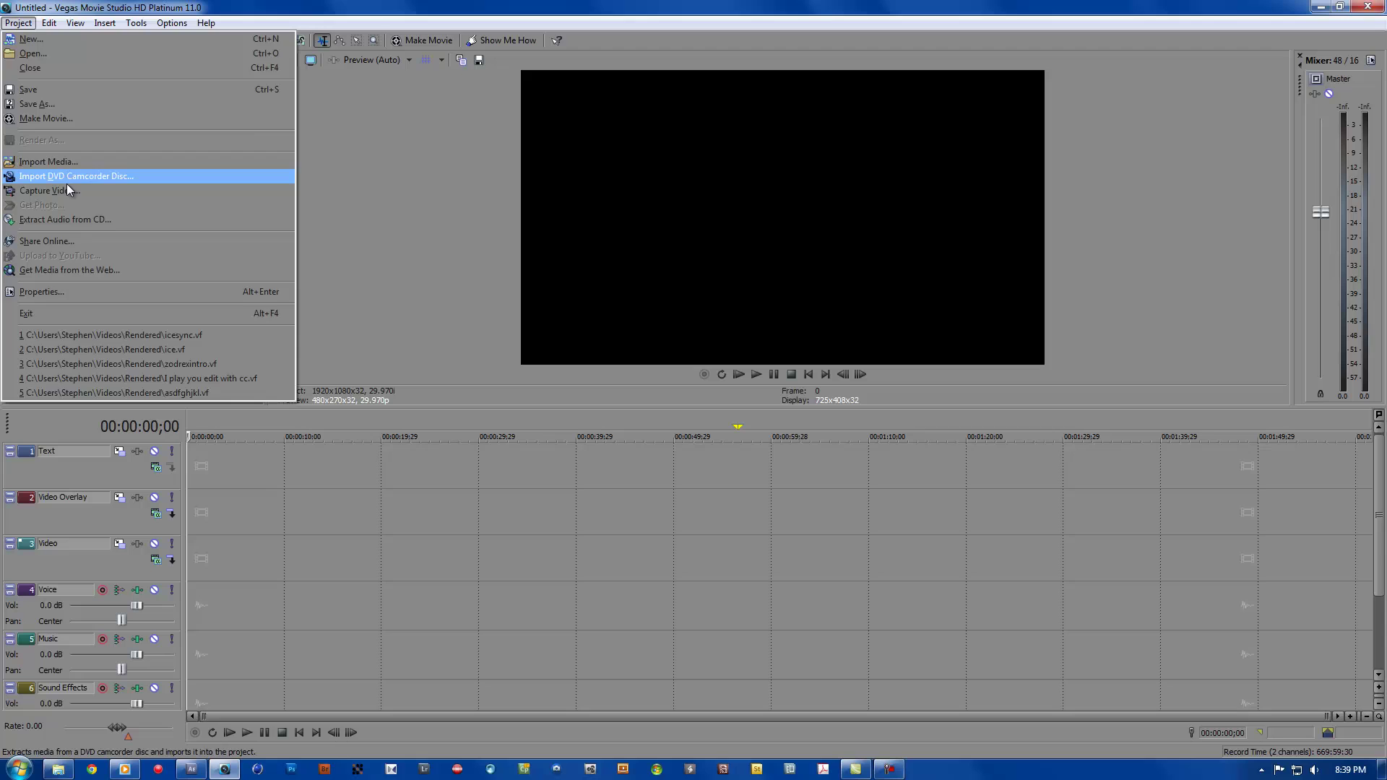
left_click(70, 164)
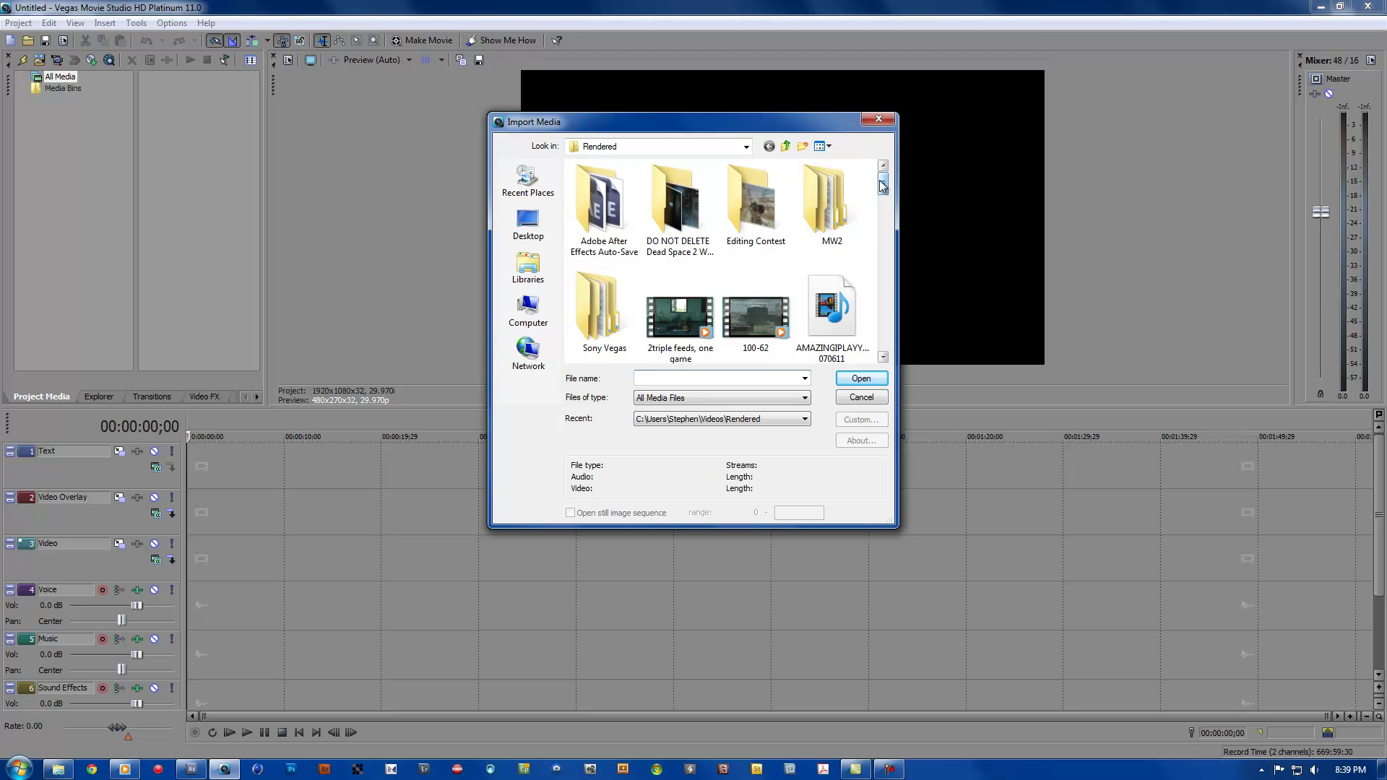
left_click_drag(883, 182, 883, 236)
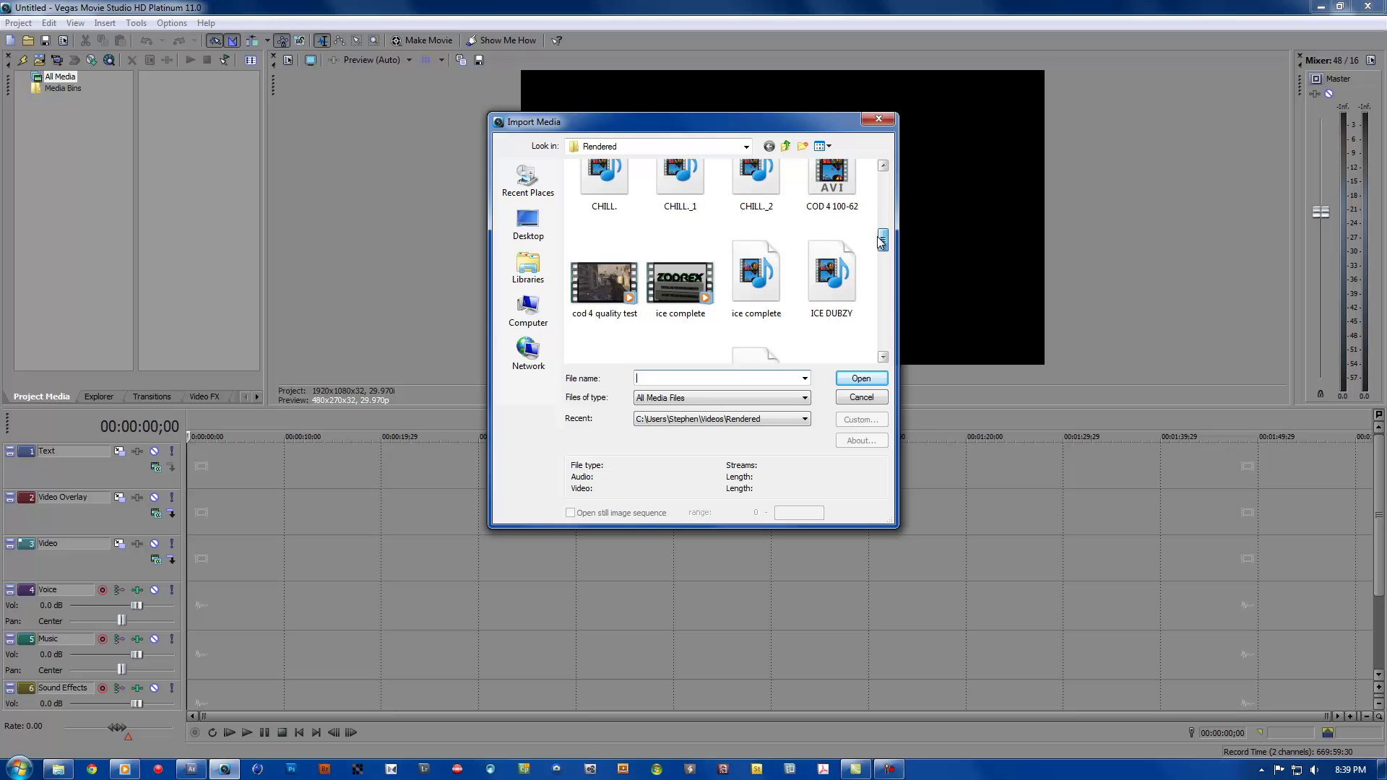
left_click_drag(883, 235, 855, 228)
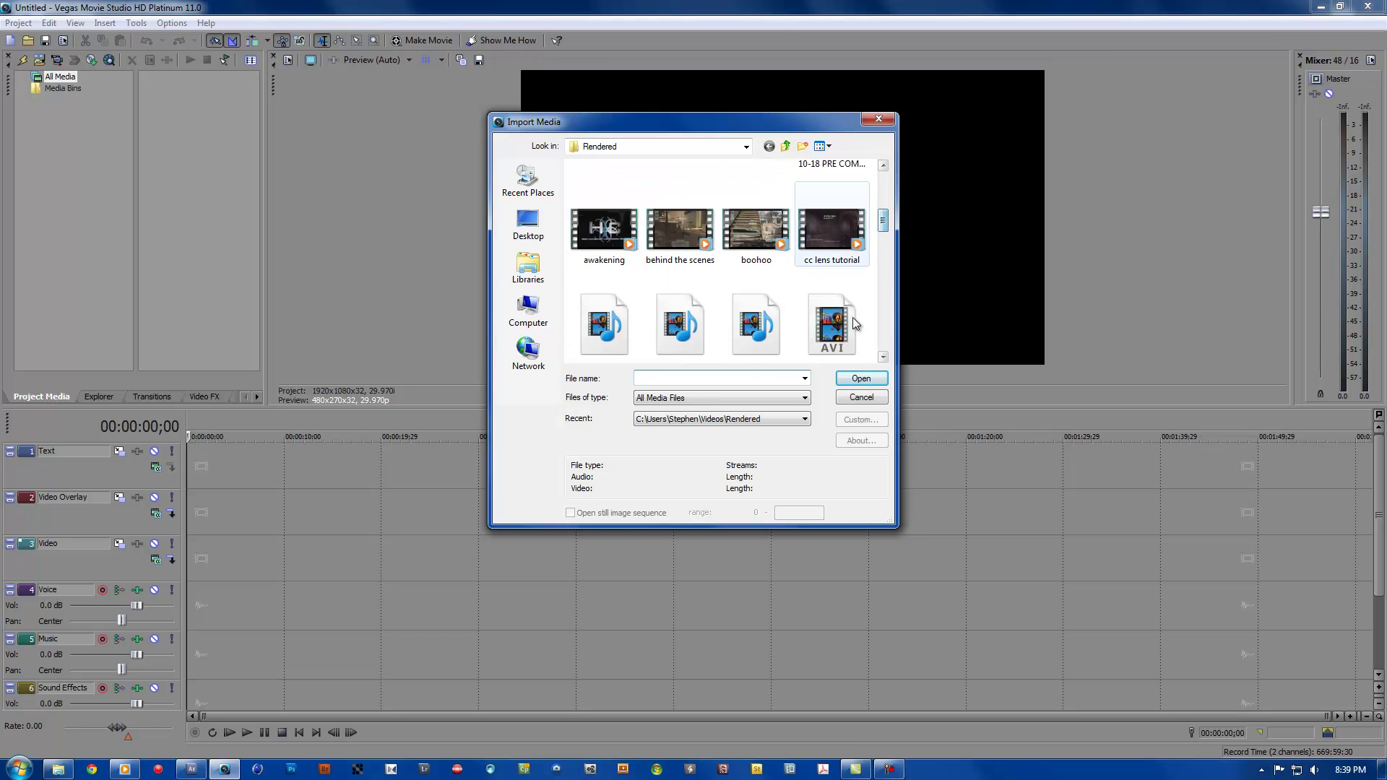
double_click(832, 228)
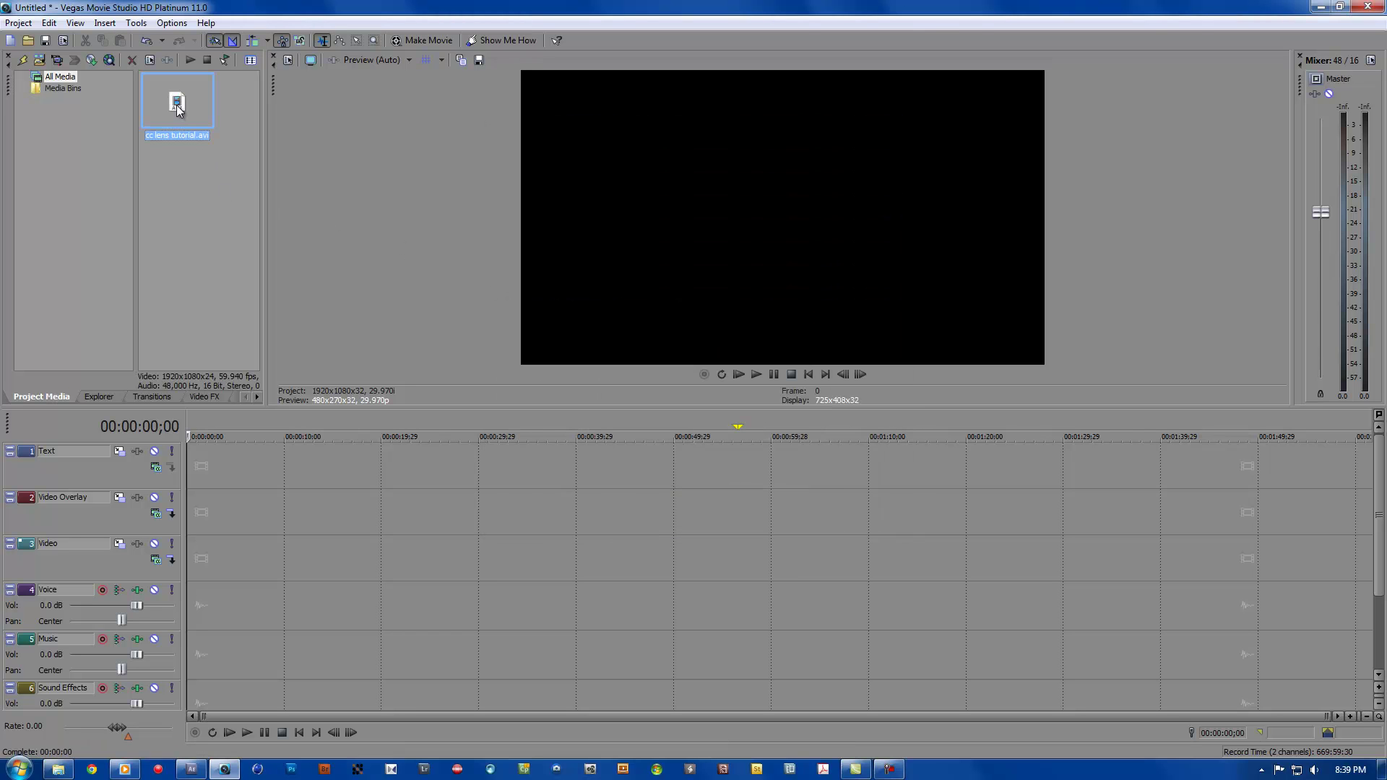
left_click_drag(177, 103, 199, 569)
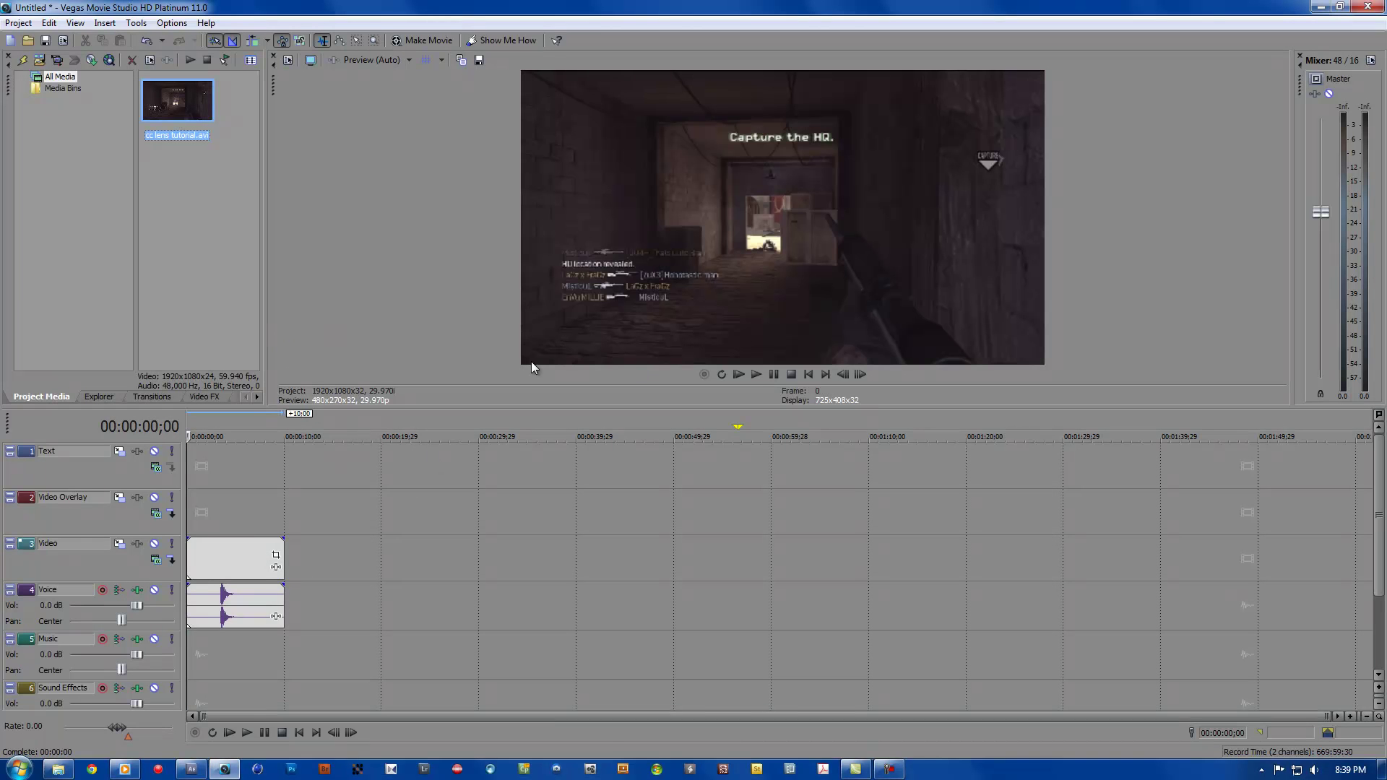
Step: Preview the timeline from the beginning, then return playback to the project start
left_click(756, 375)
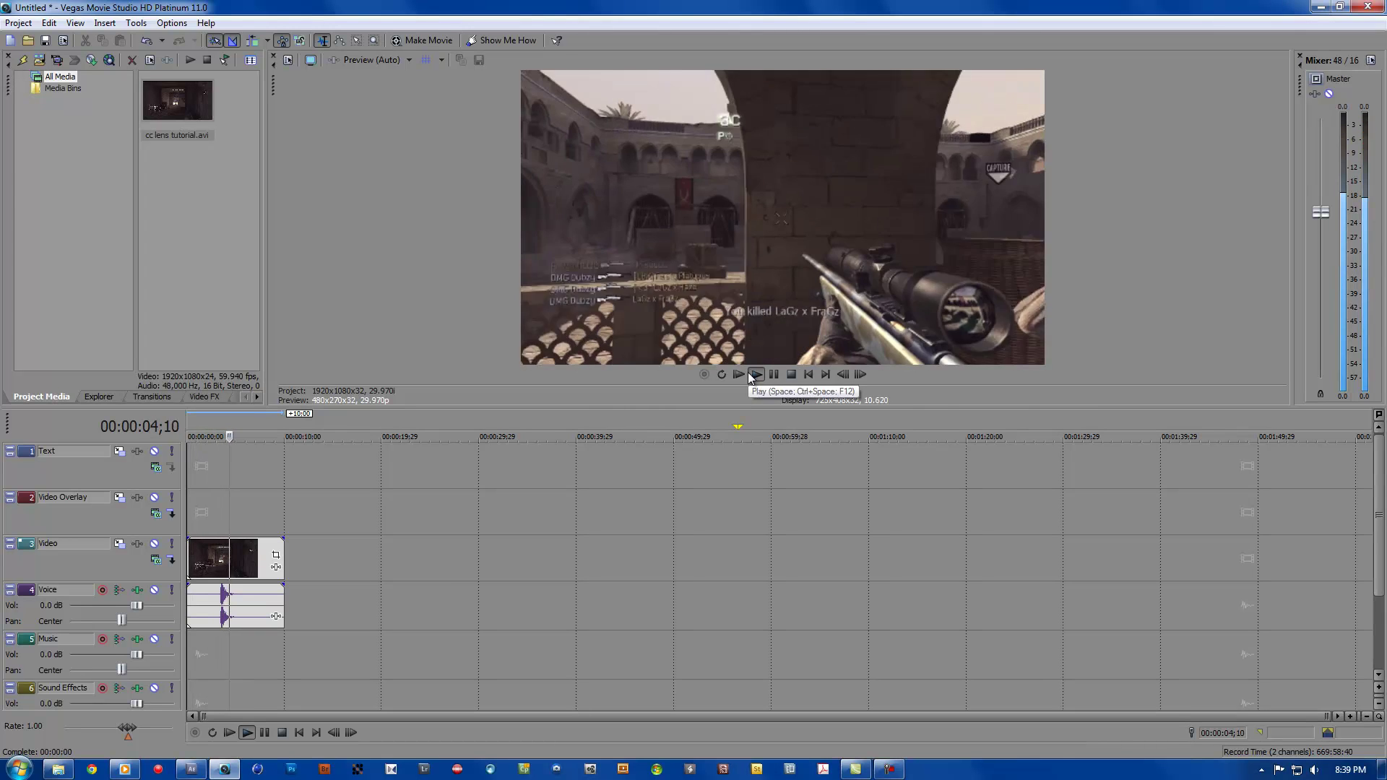
left_click(753, 372)
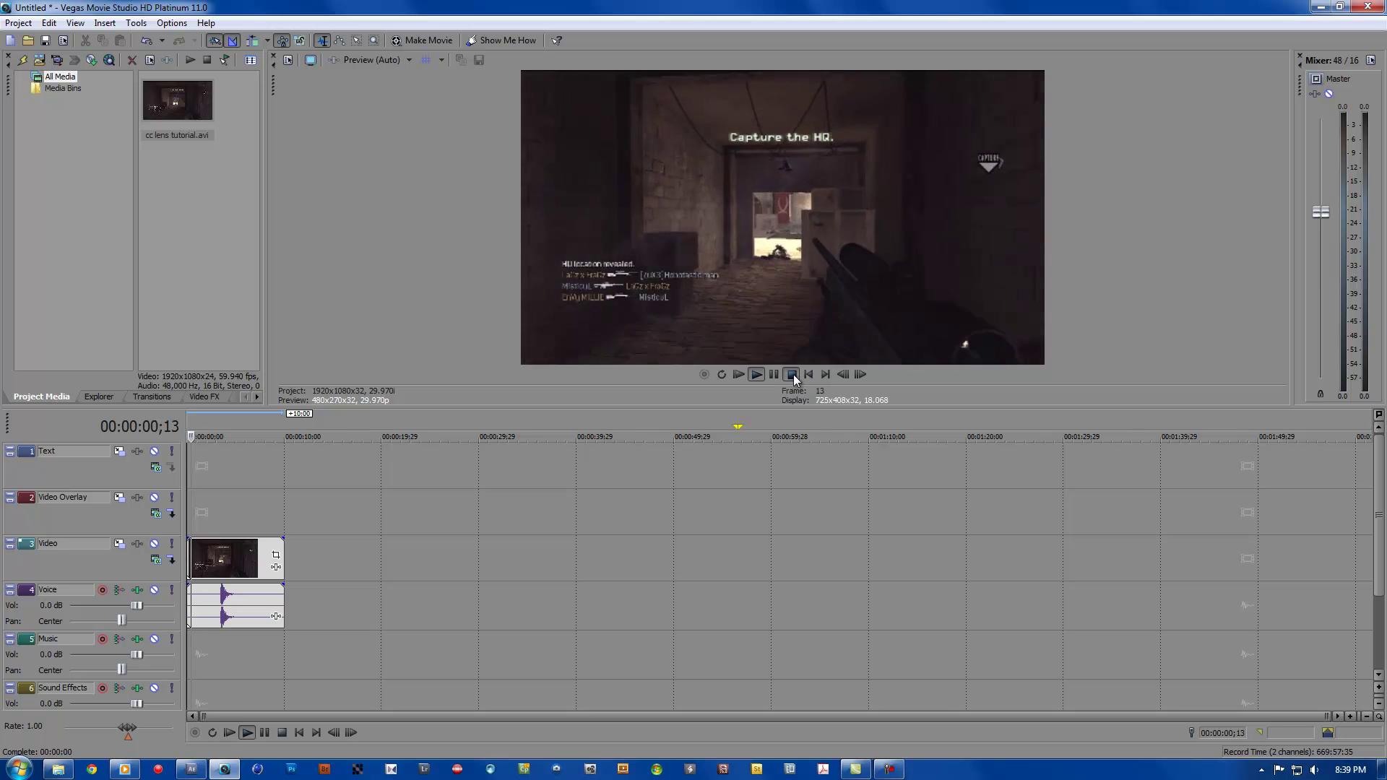
left_click(794, 374)
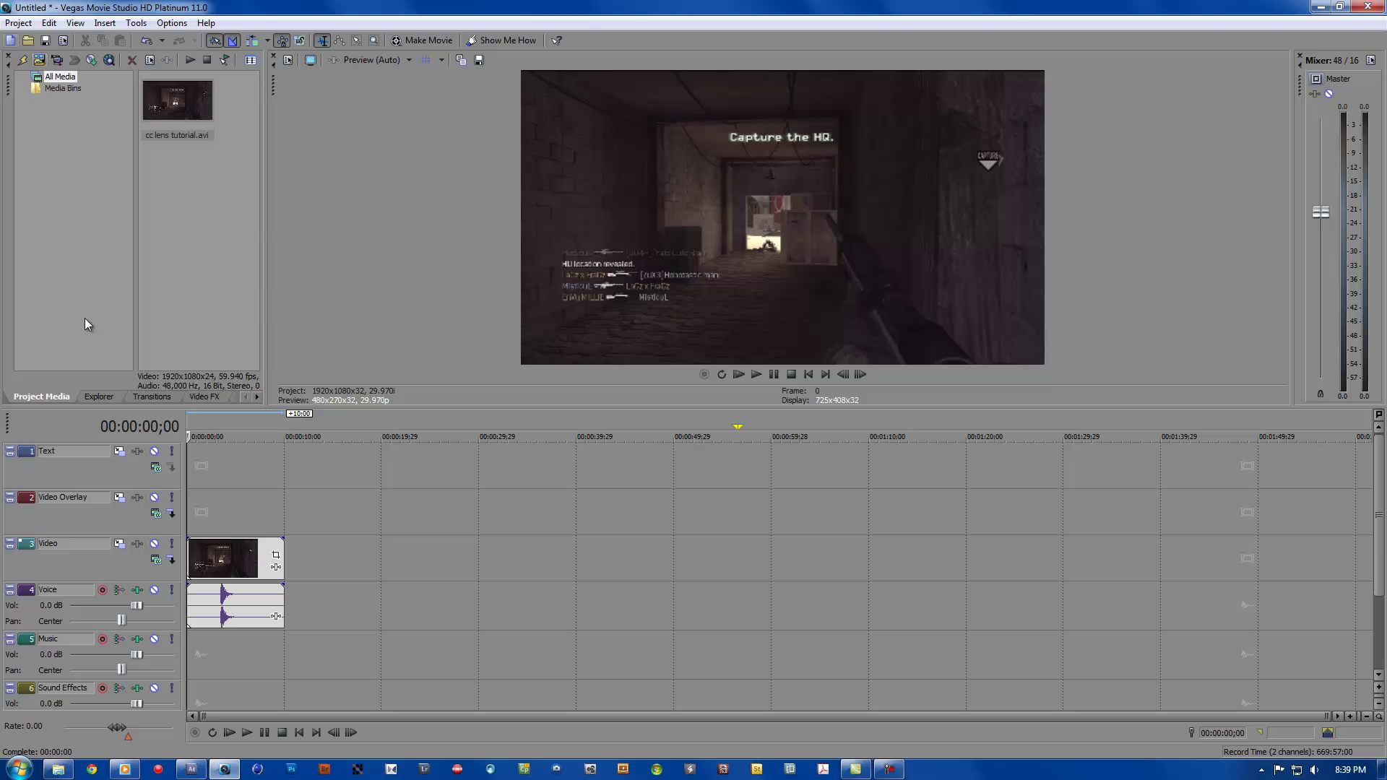
Step: Import DJ Fresh - Talkbox.mp3 from AFTER EFFECTS EDITING > Music via Import Media
left_click(18, 22)
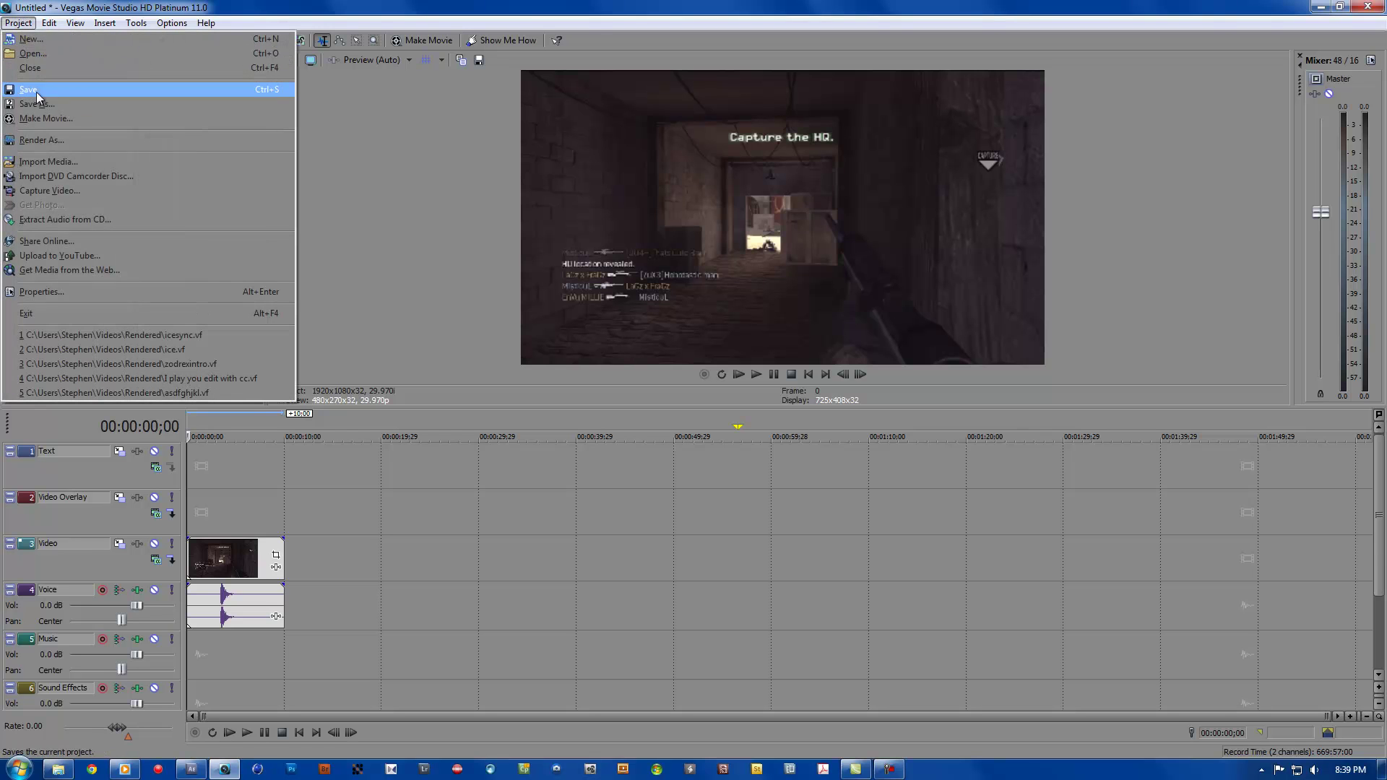
left_click(60, 163)
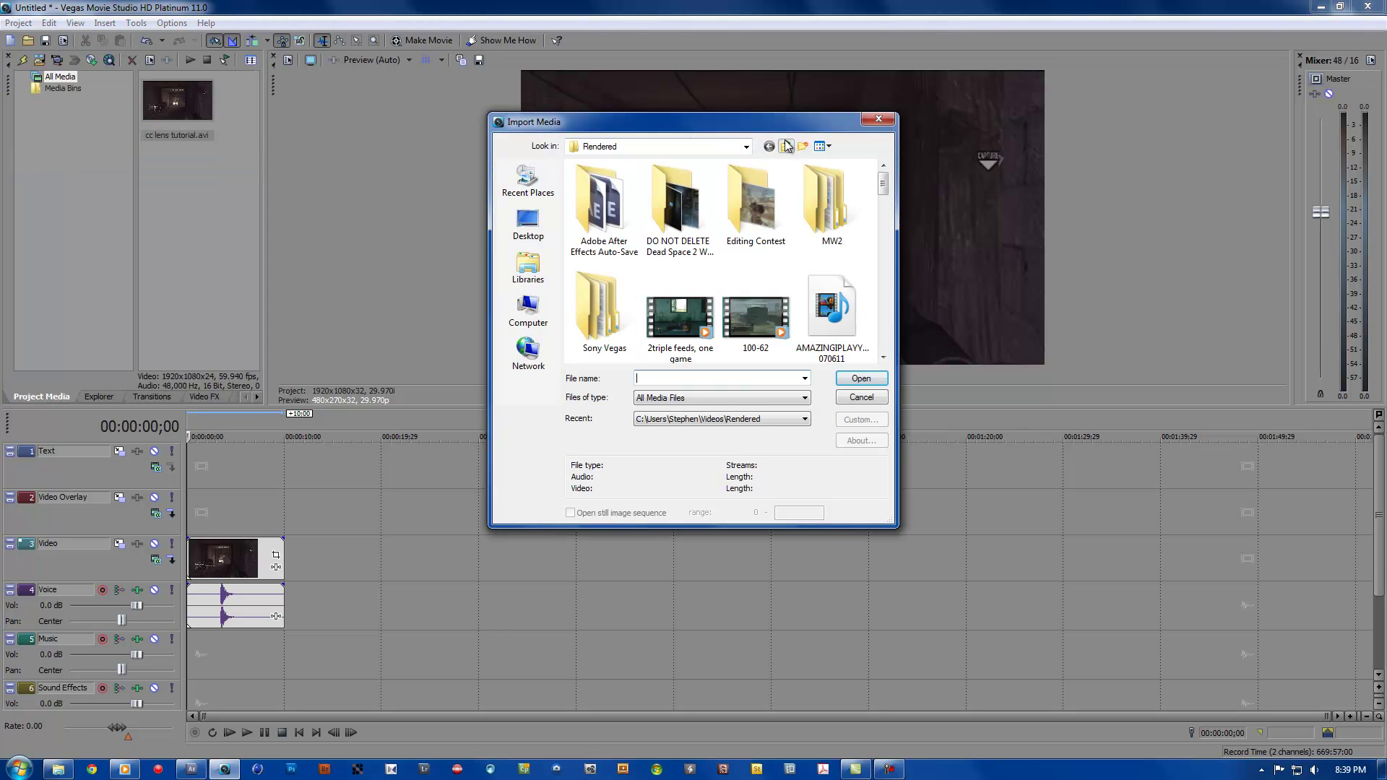
left_click(788, 149)
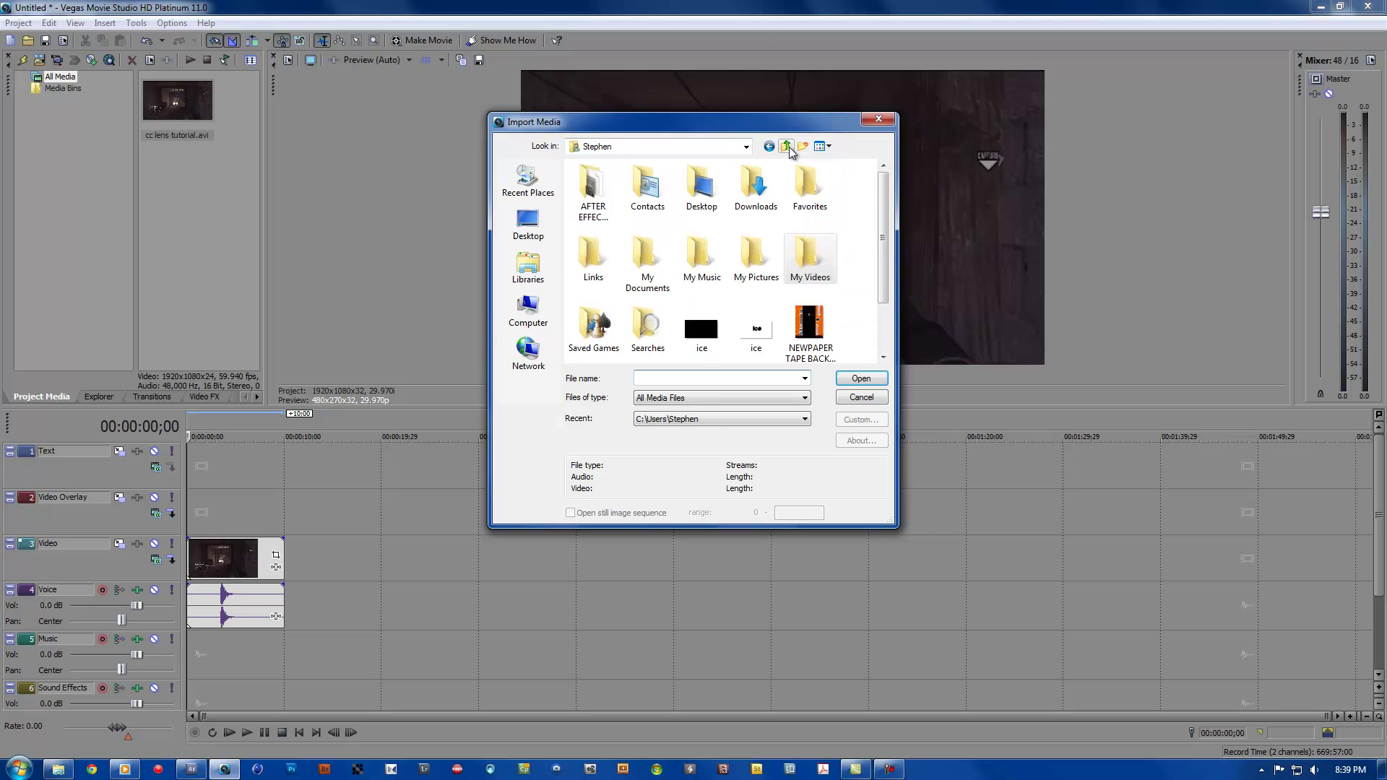
double_click(593, 190)
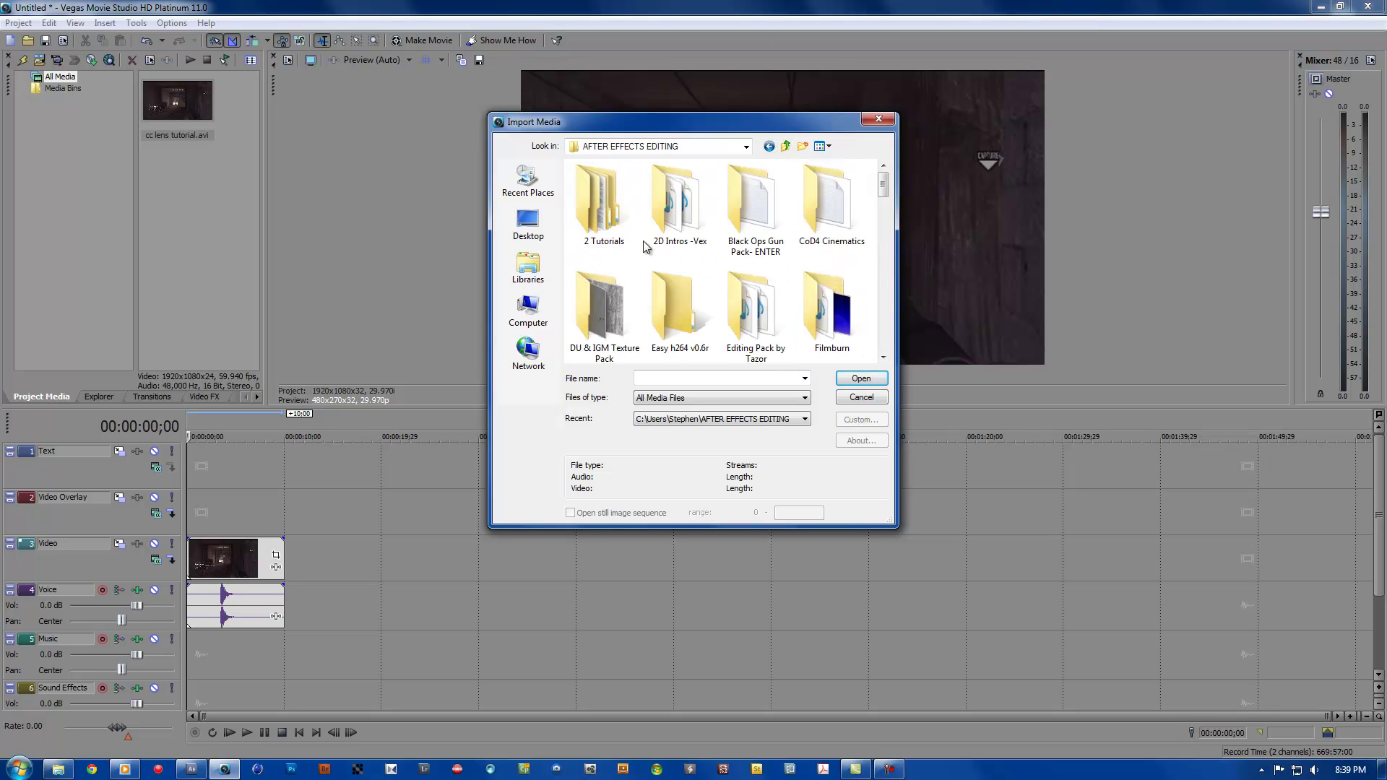
scroll(650, 250, "down", 3)
scroll(667, 274, "down", 3)
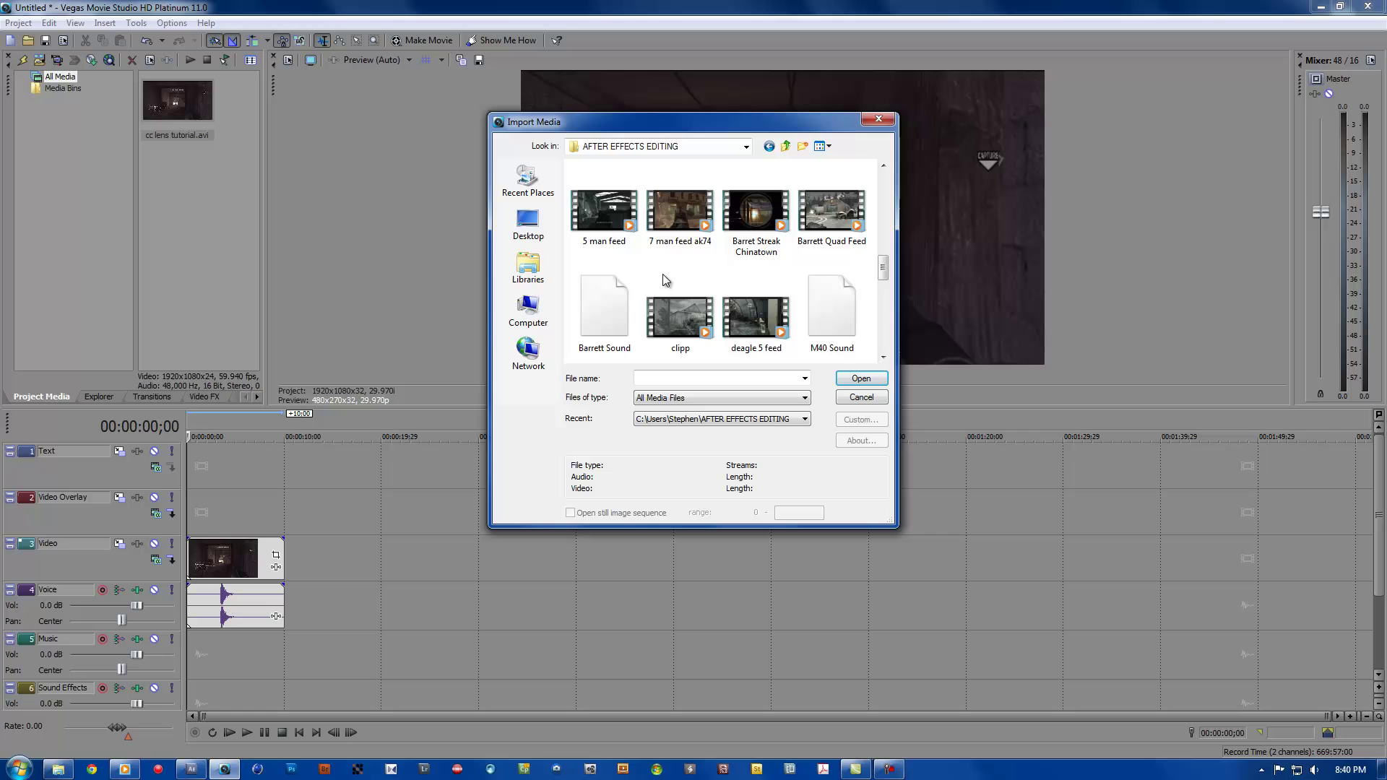
scroll(662, 274, "up", 2)
scroll(648, 276, "up", 2)
scroll(648, 276, "up", 2)
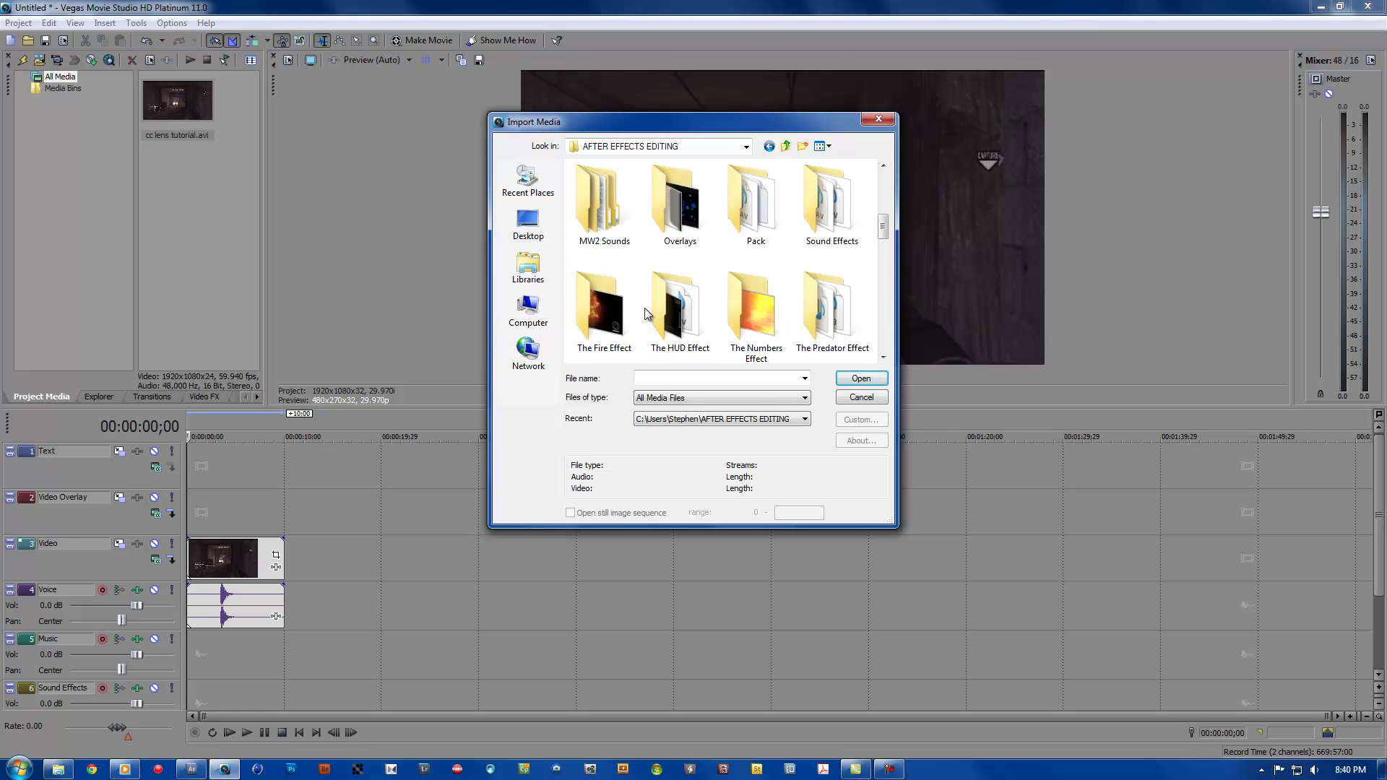
scroll(764, 270, "down", 1)
scroll(668, 289, "up", 4)
scroll(669, 290, "down", 1)
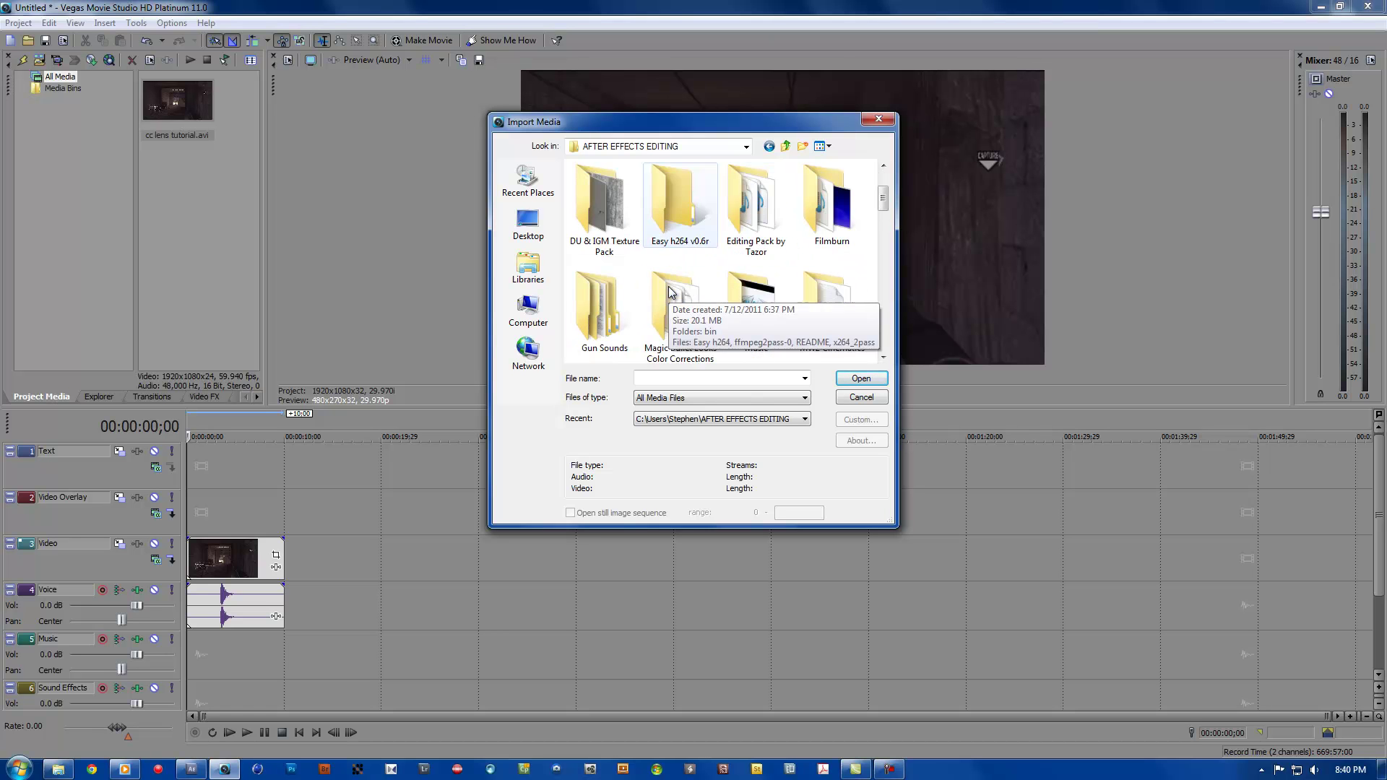
scroll(658, 265, "up", 1)
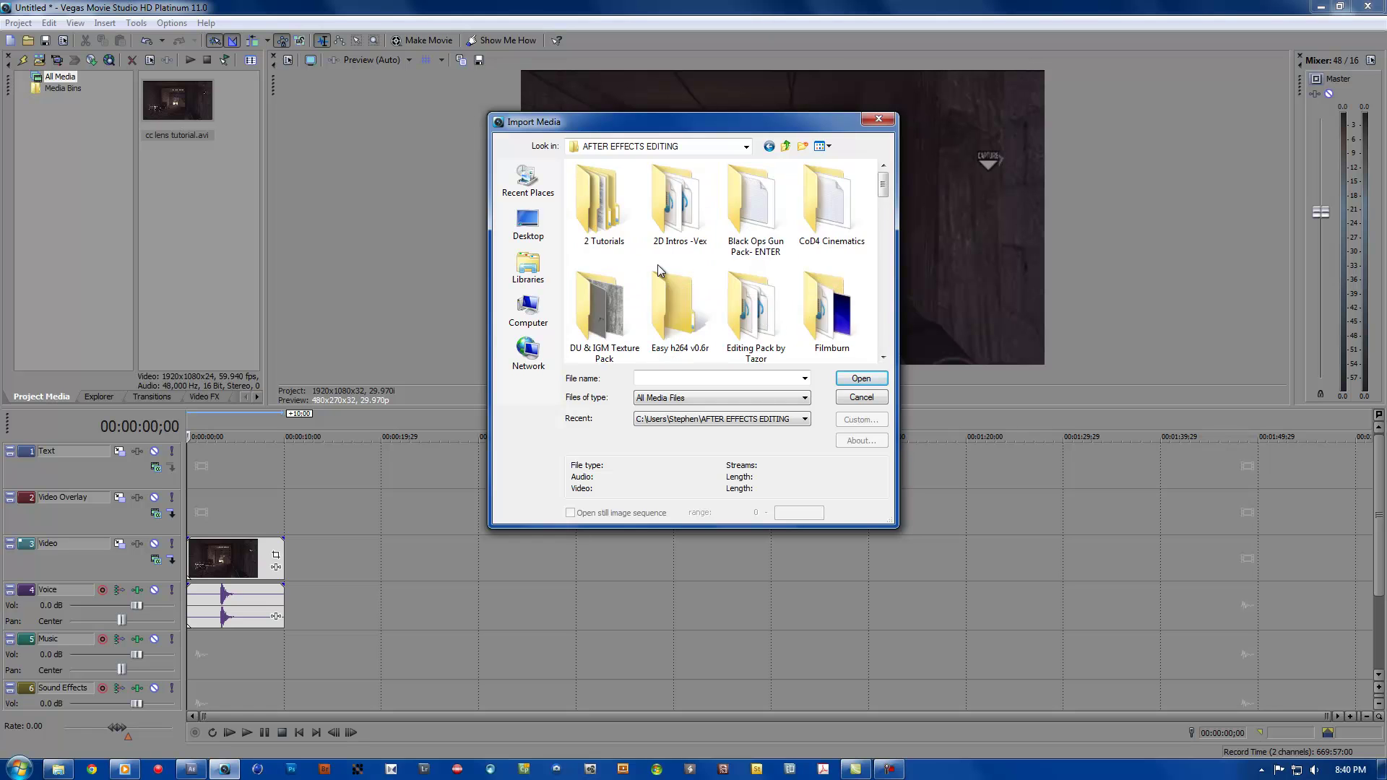
scroll(671, 274, "down", 3)
scroll(670, 274, "up", 1)
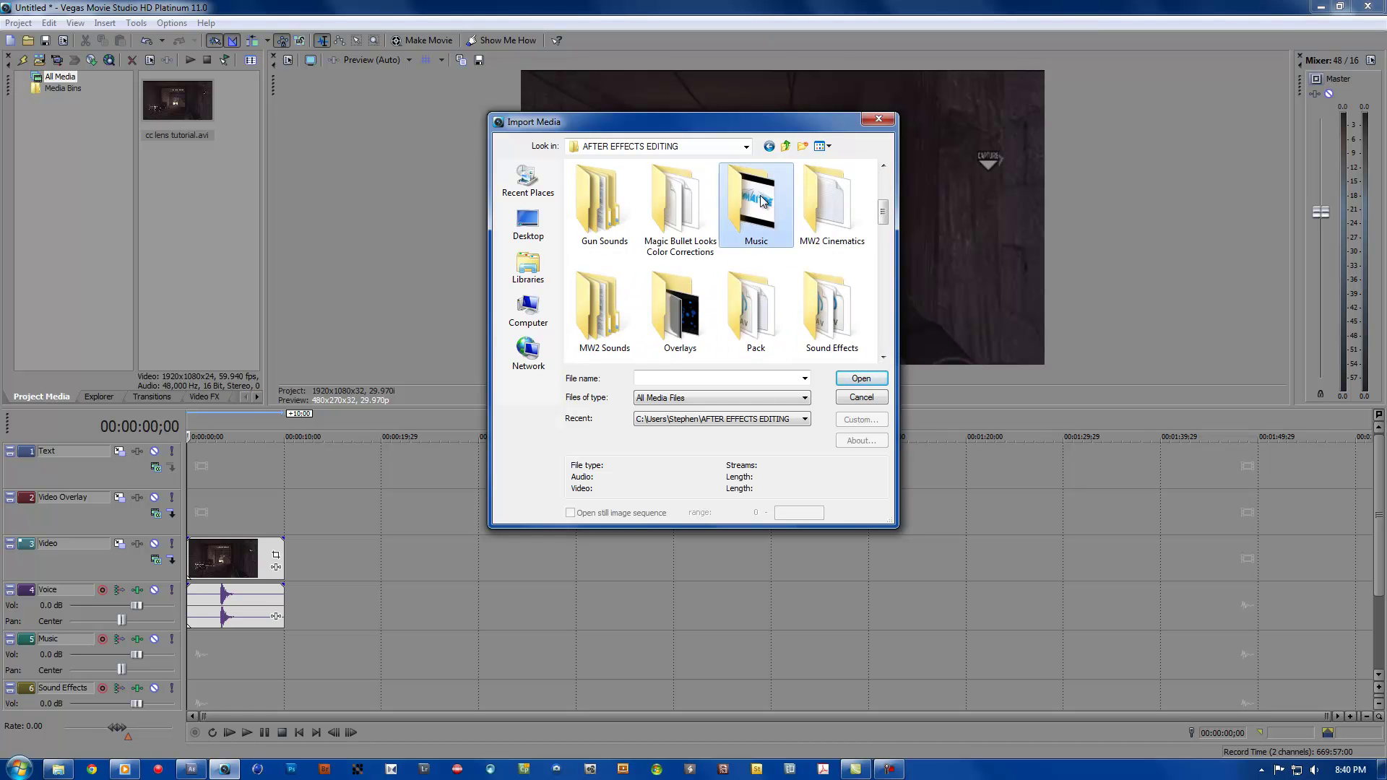
double_click(747, 203)
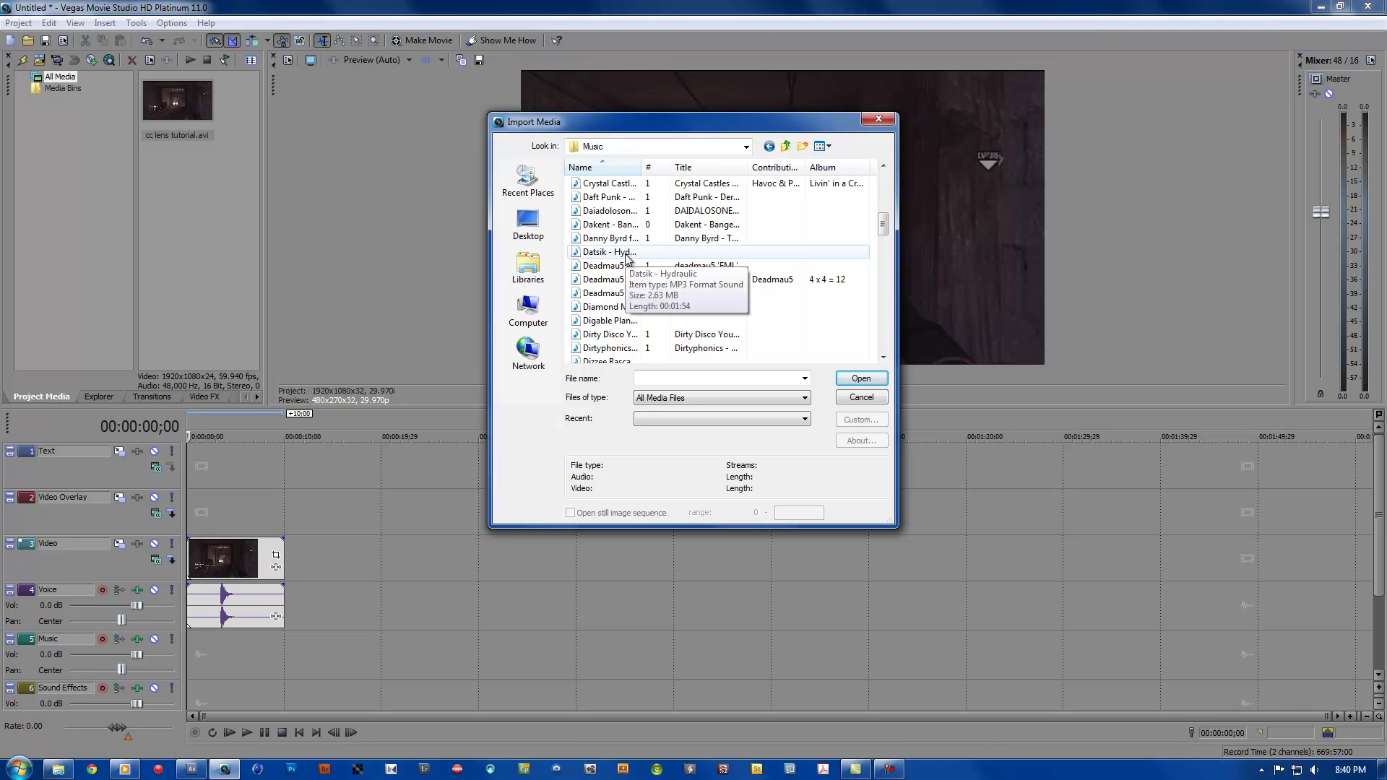
scroll(627, 261, "down", 2)
scroll(626, 260, "down", 3)
scroll(624, 258, "down", 3)
scroll(621, 257, "down", 3)
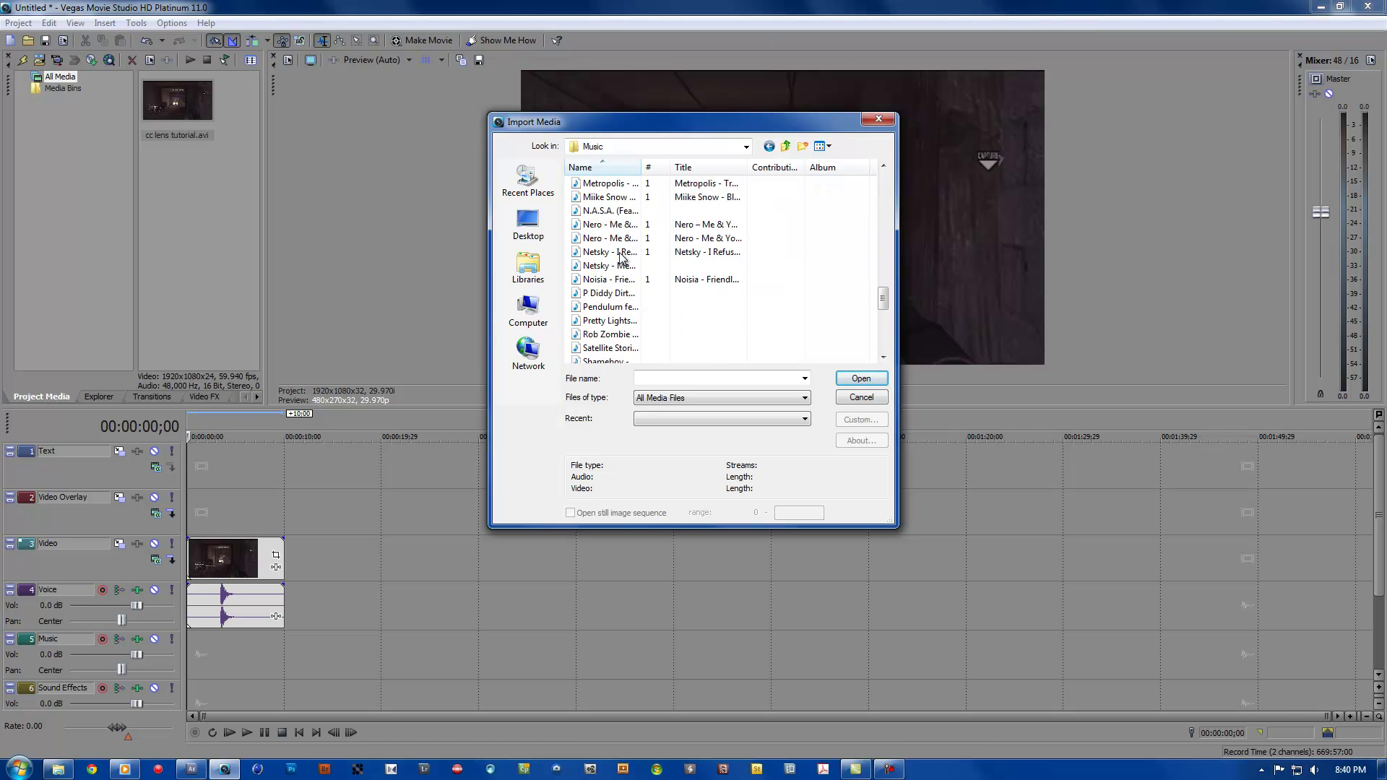
scroll(624, 260, "down", 5)
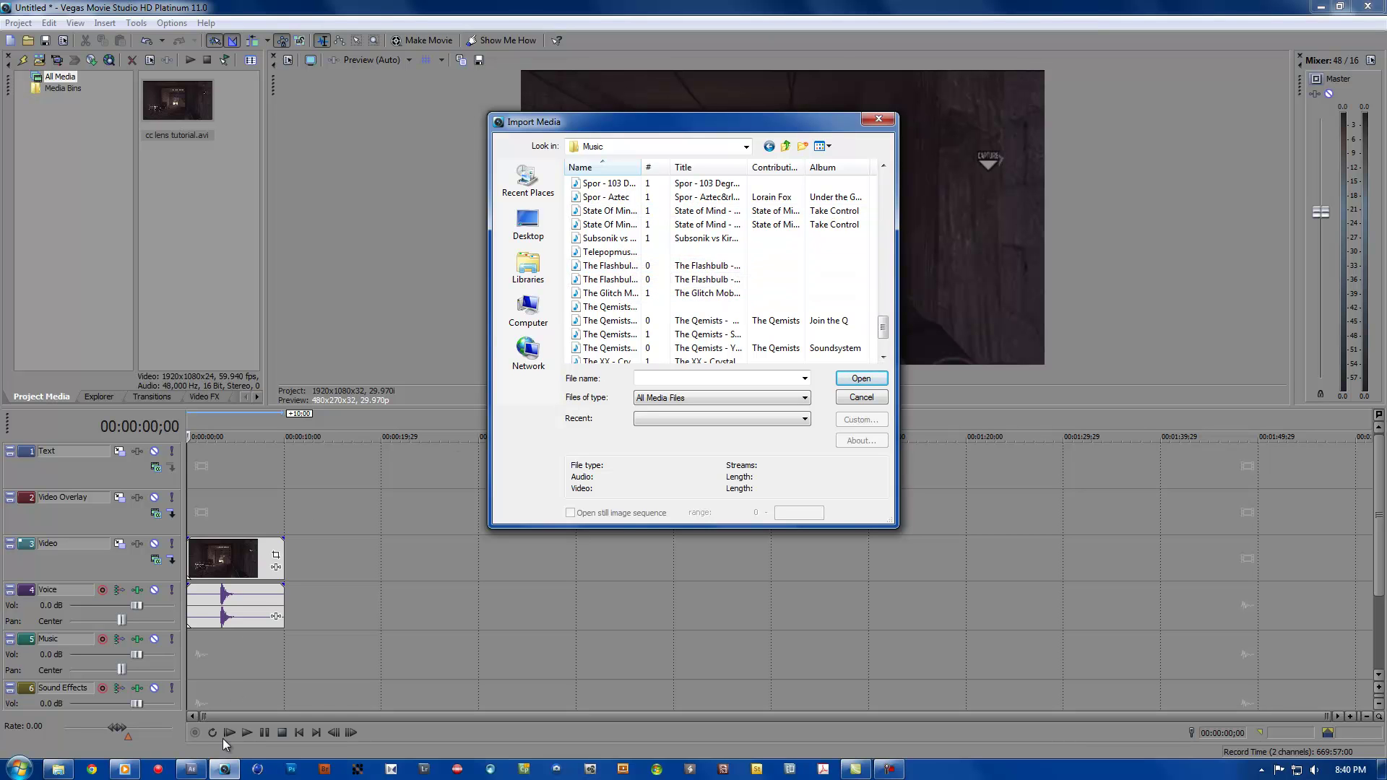
left_click(125, 769)
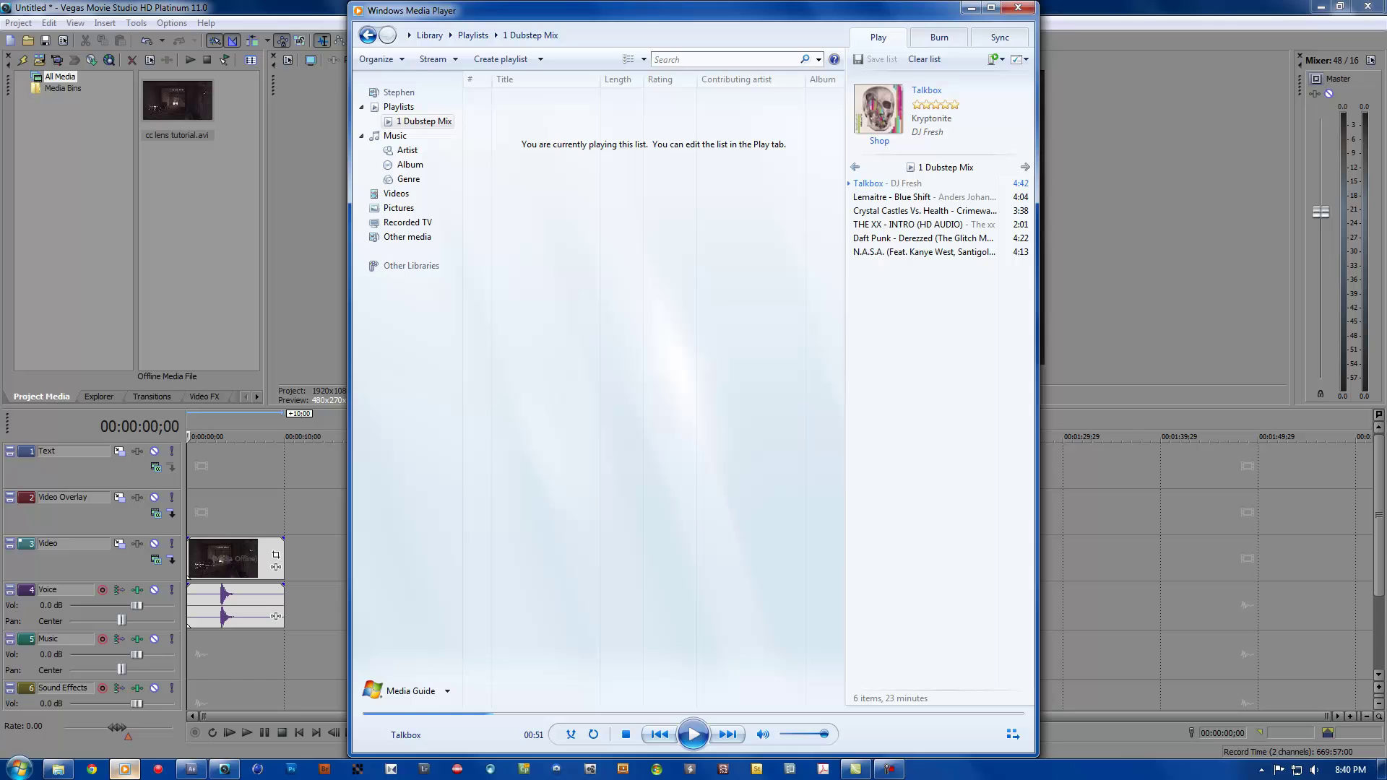
left_click(968, 9)
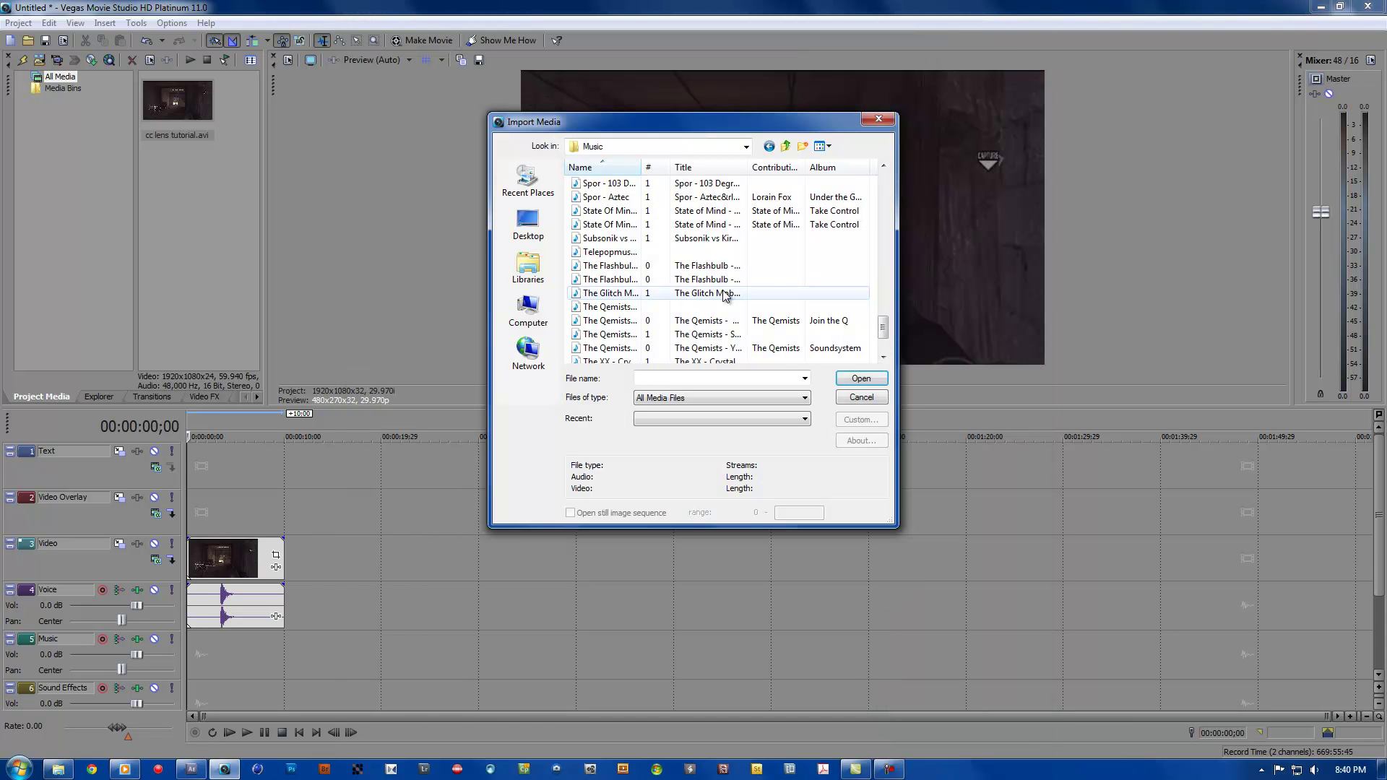
scroll(722, 290, "up", 10)
scroll(725, 296, "up", 3)
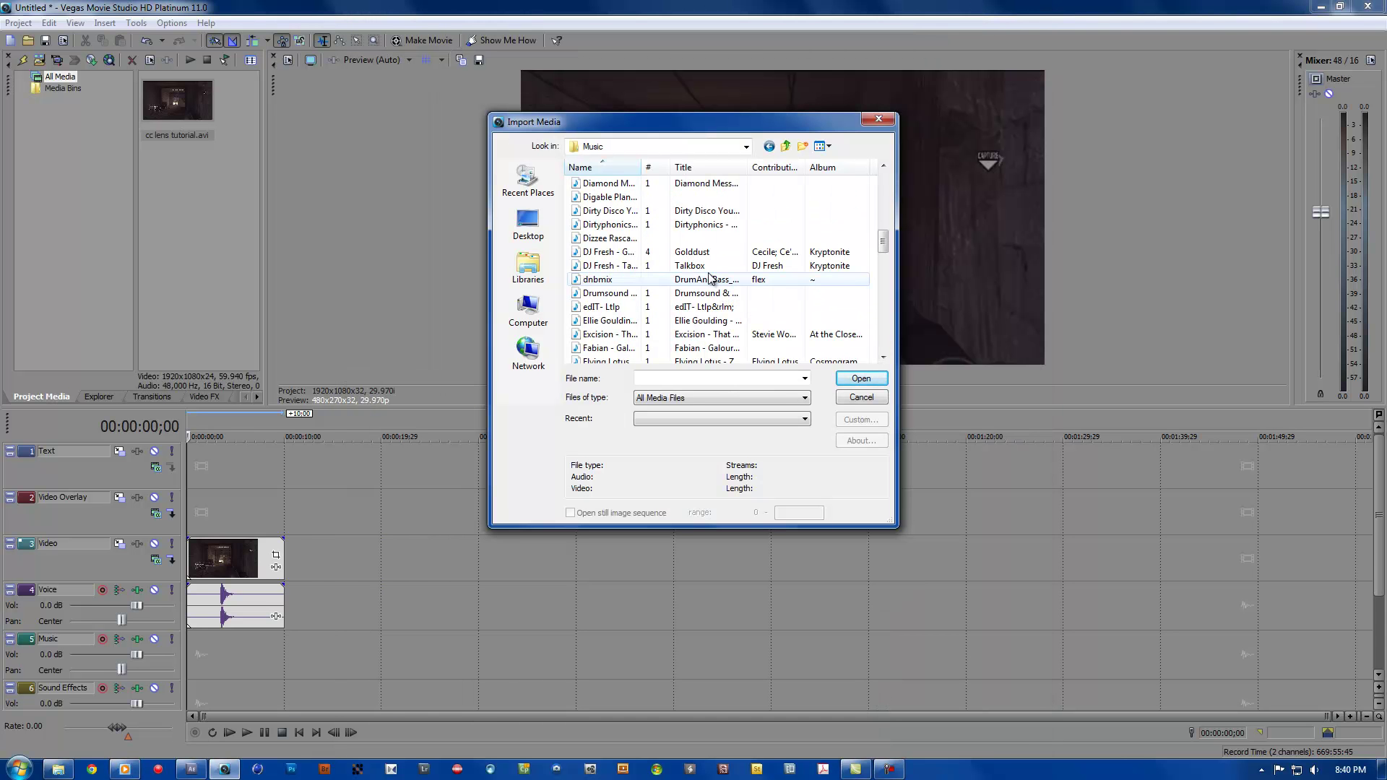
left_click(667, 267)
left_click(860, 379)
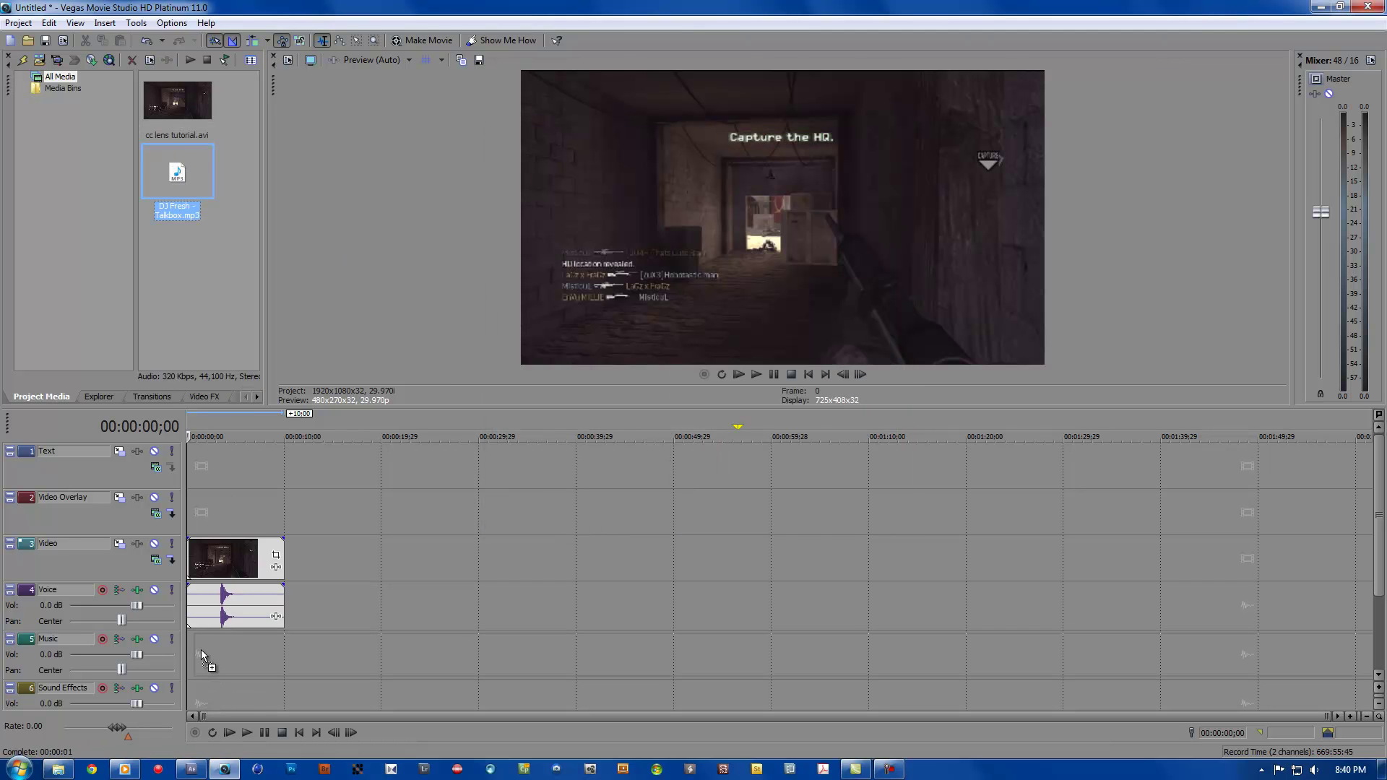
Step: Place the Talkbox song on the Music track, trim it to a short clip, and preview it with the video
left_click_drag(190, 645, 180, 648)
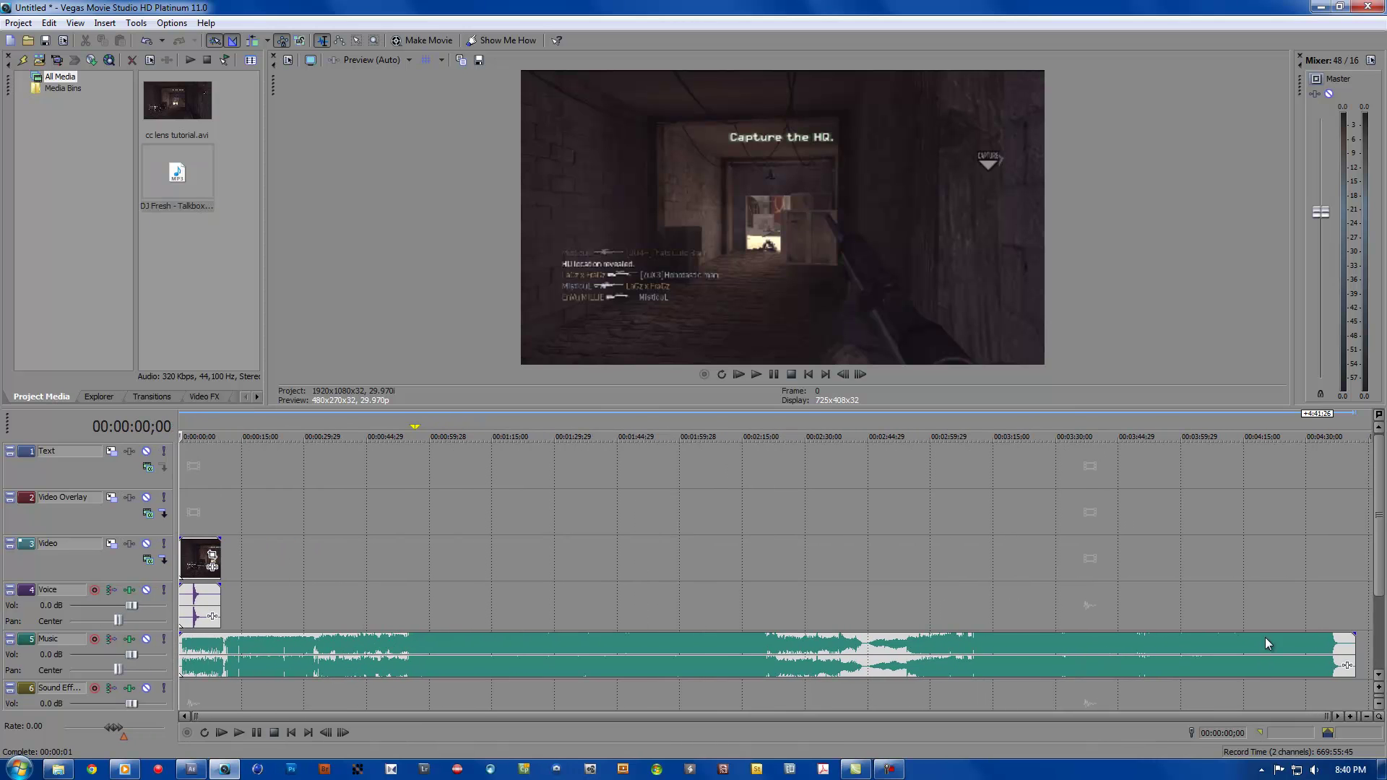
mouse_move(1349, 661)
left_mouse_down()
mouse_move(276, 680)
mouse_move(267, 654)
mouse_move(213, 656)
left_mouse_up()
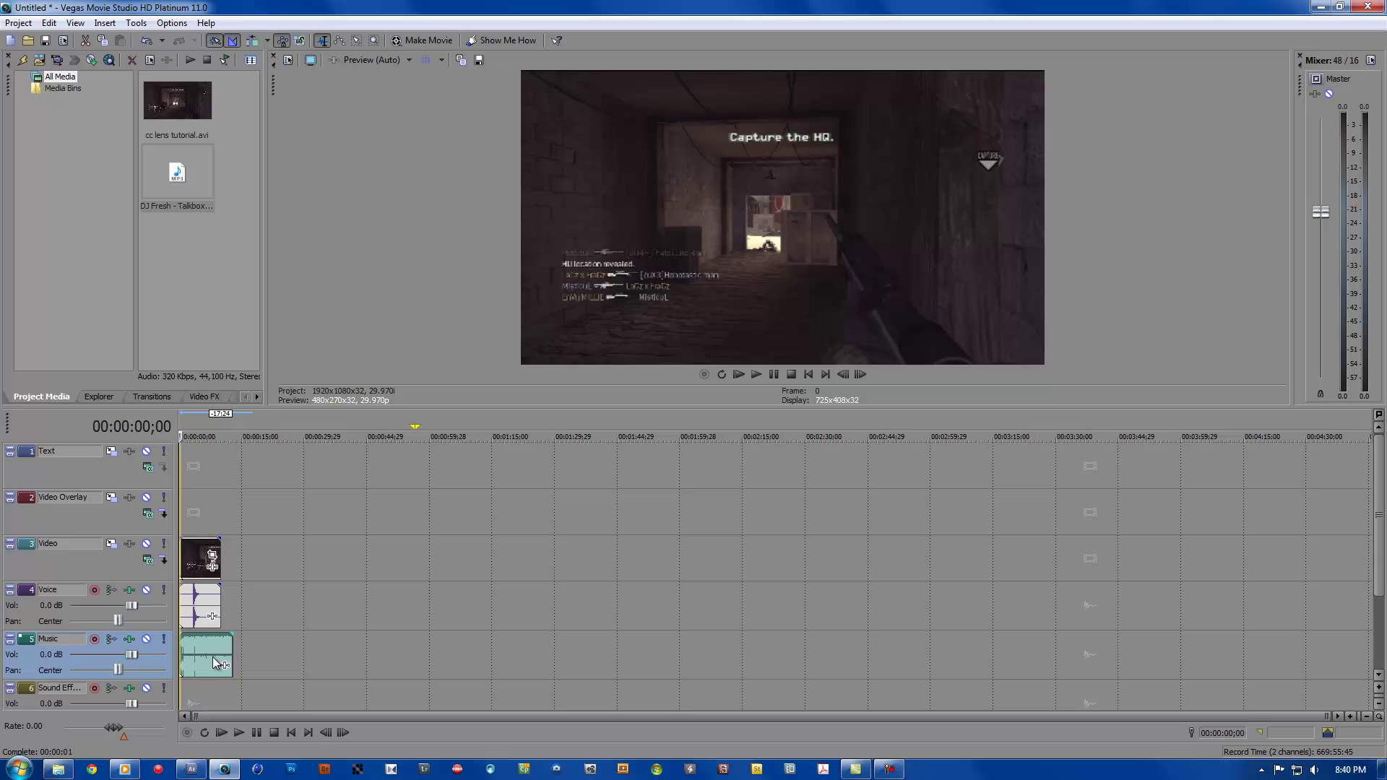
left_click(758, 375)
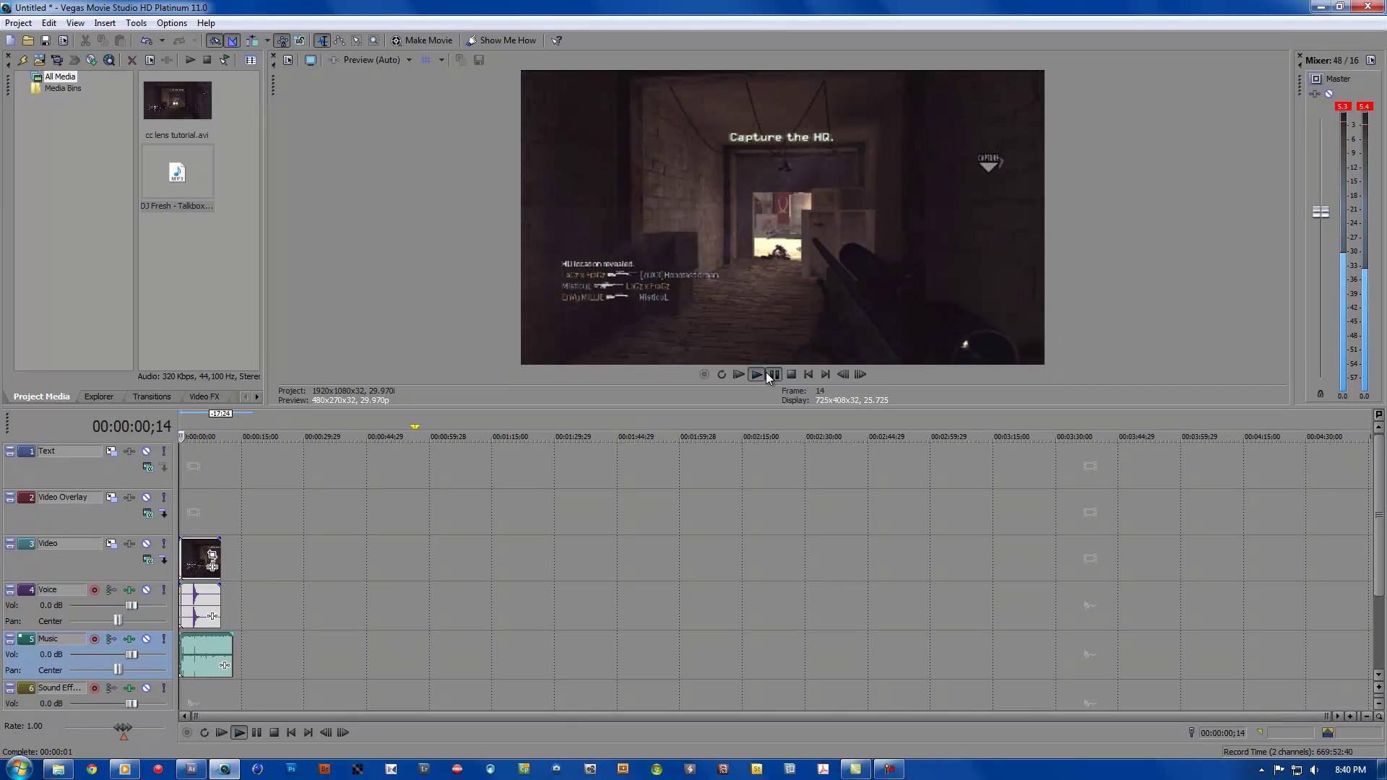
Step: Stop the preview, shift the music clip later with an undo, then extend it back to the project start
key("space")
mouse_move(203, 655)
left_mouse_down()
mouse_move(495, 672)
mouse_move(419, 669)
mouse_move(469, 670)
left_mouse_up()
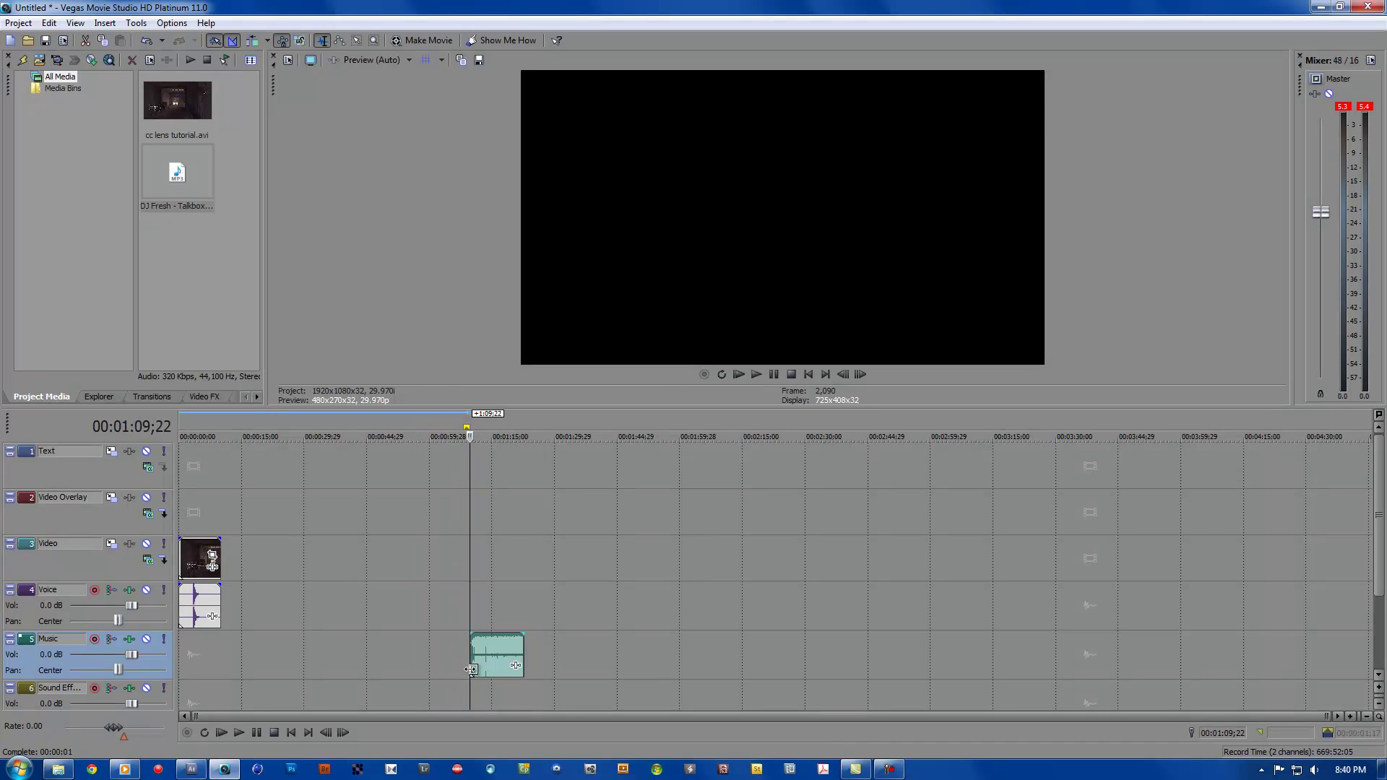
key("ctrl+z")
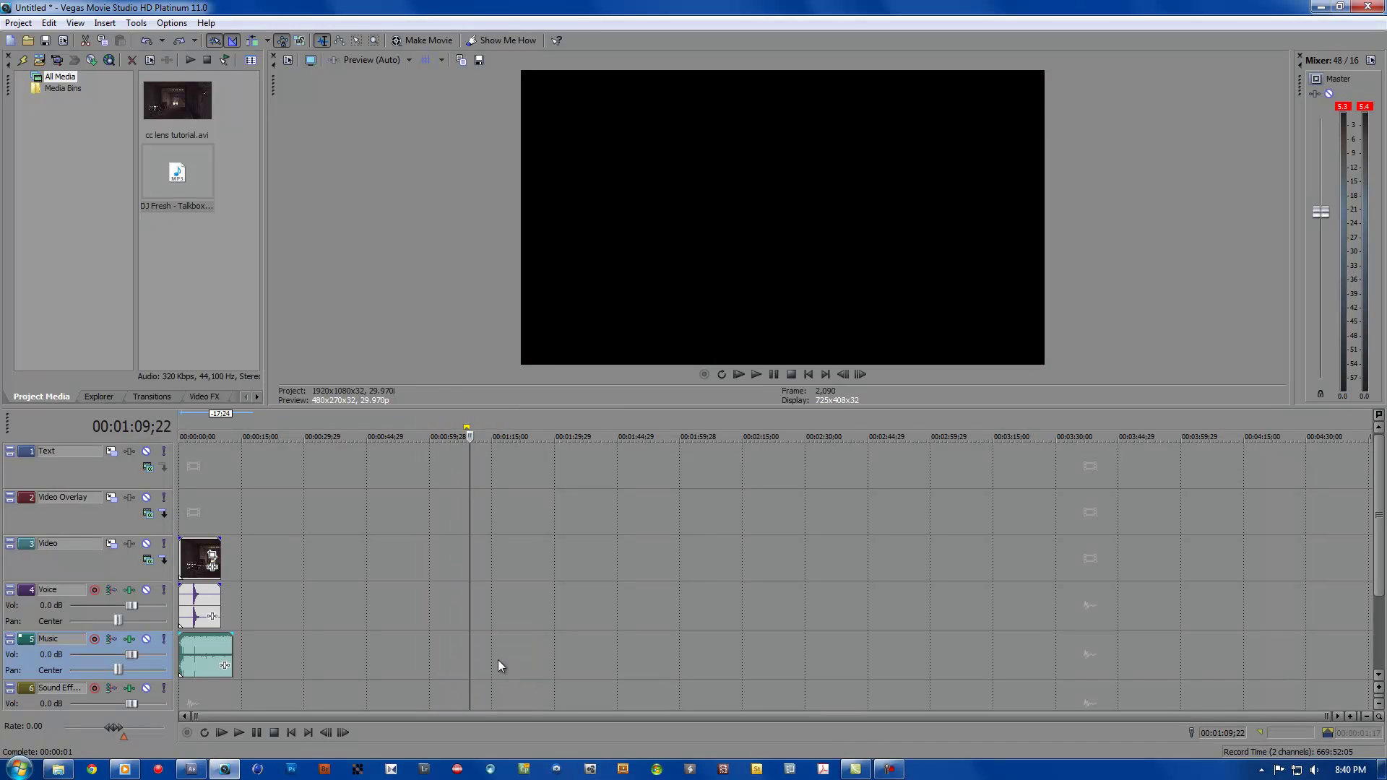
mouse_move(200, 645)
left_mouse_down()
mouse_move(315, 650)
mouse_move(217, 663)
mouse_move(463, 661)
left_mouse_up()
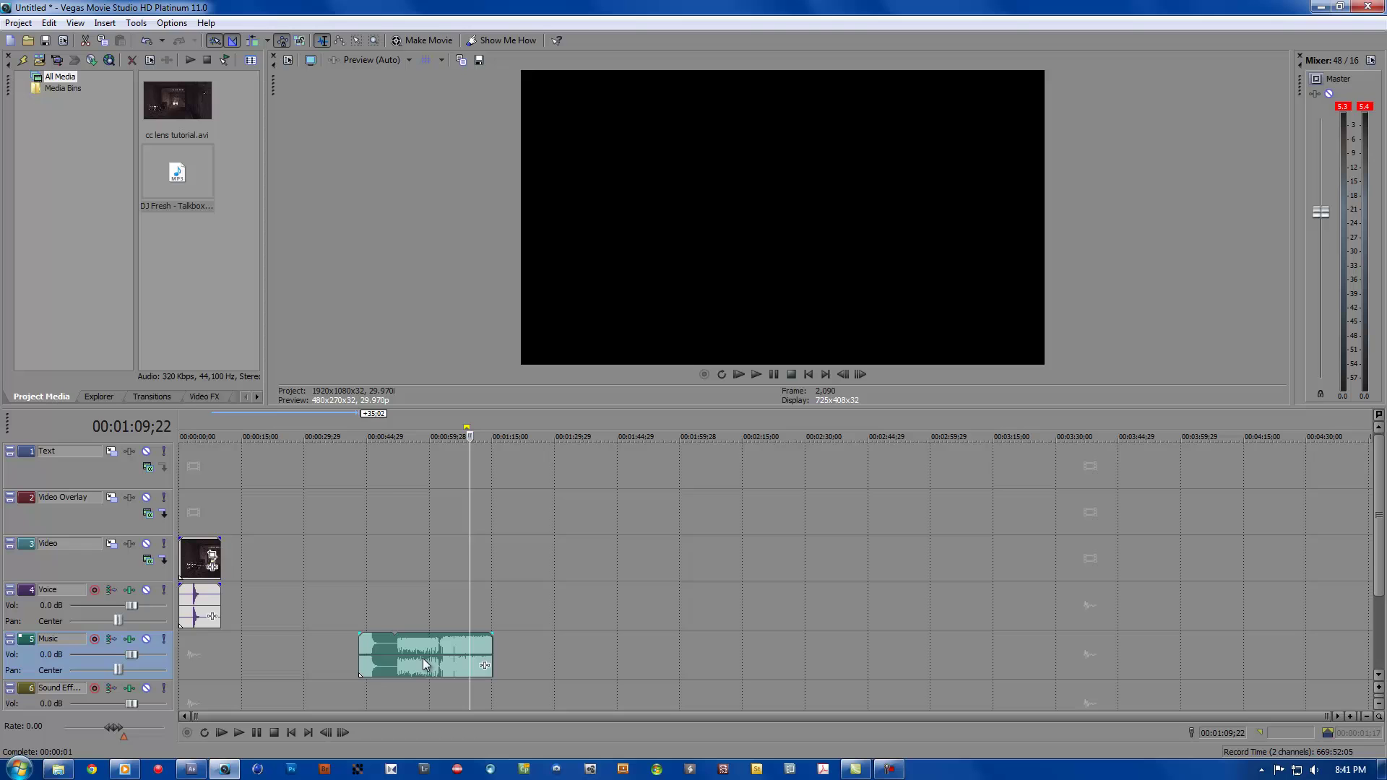
left_click_drag(363, 661, 155, 653)
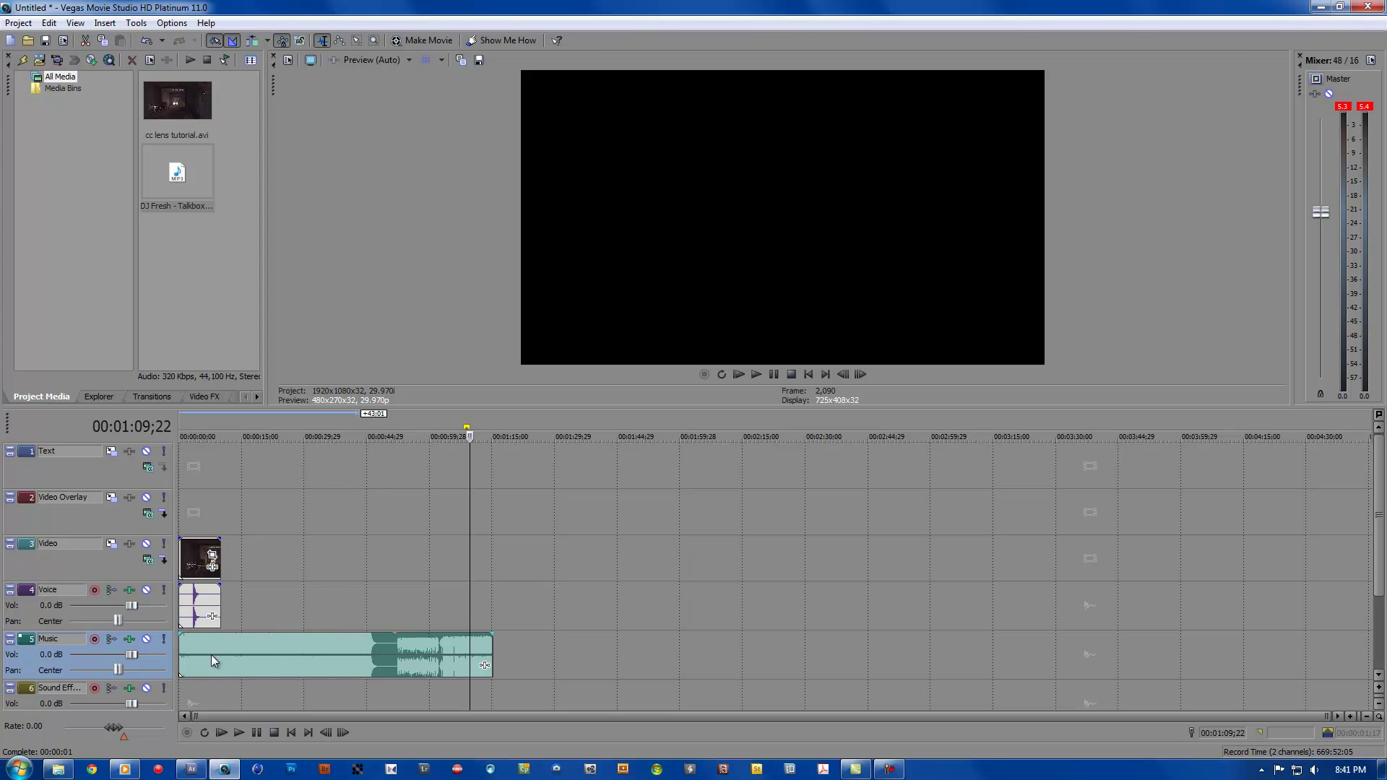
Step: Lengthen the music clip's end, using undo and redo to keep the full-length version
left_click_drag(494, 655, 1319, 596)
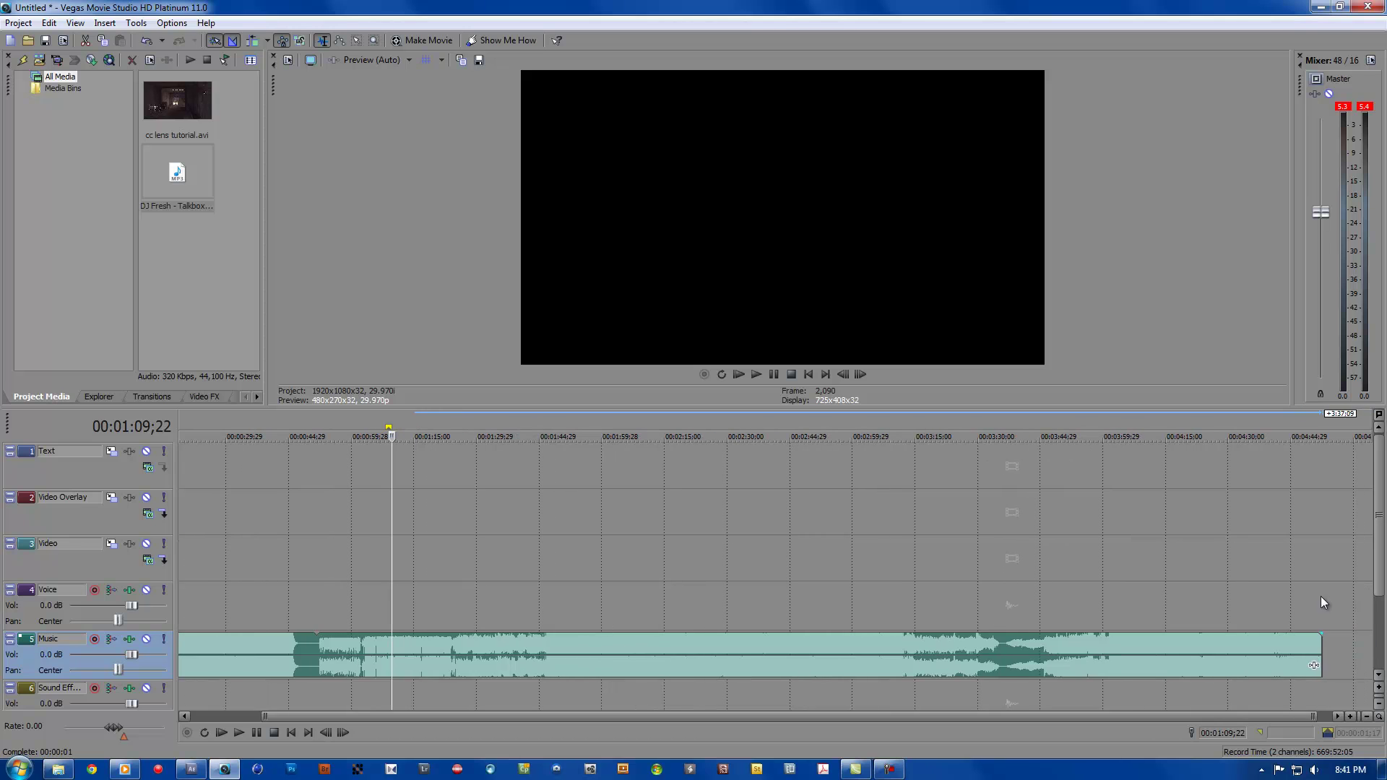
key("ctrl+z")
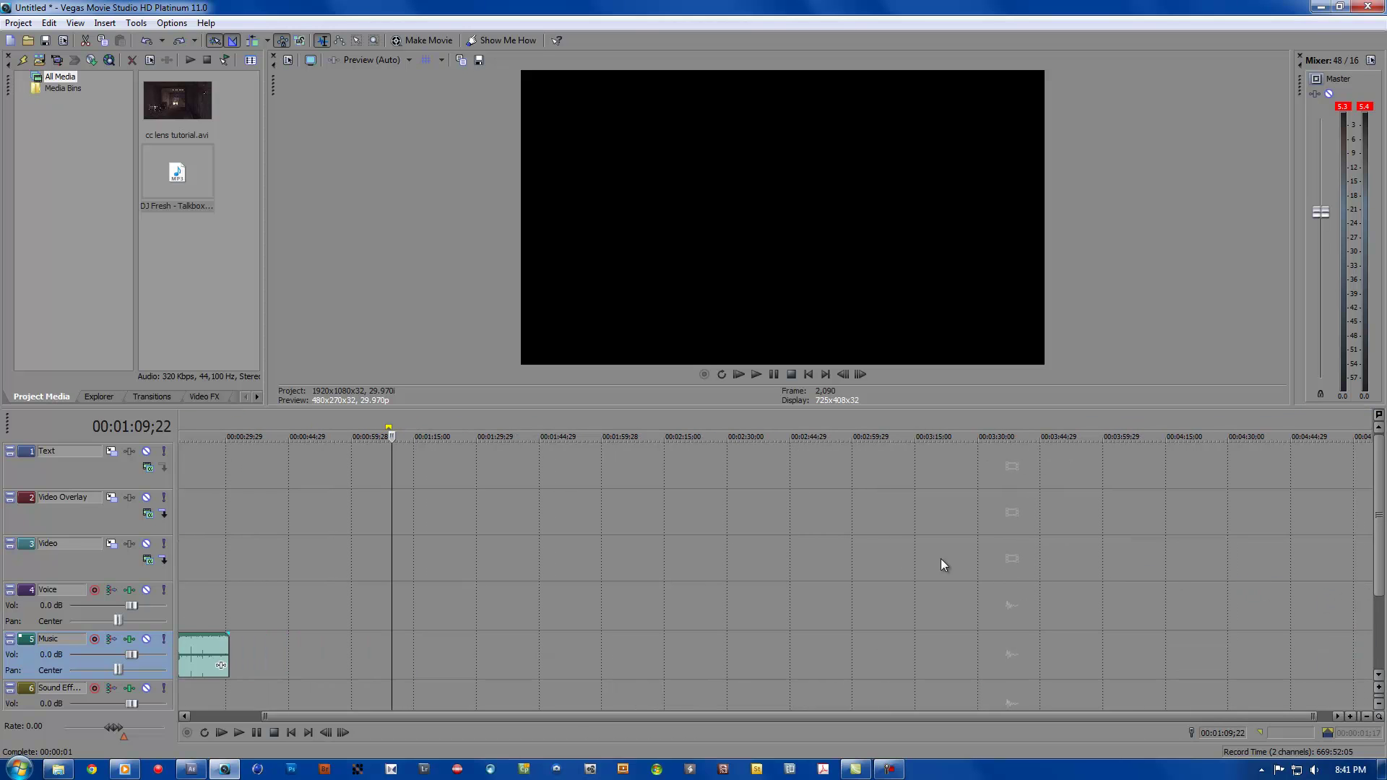
key("ctrl+shift+z")
left_click_drag(562, 716, 408, 725)
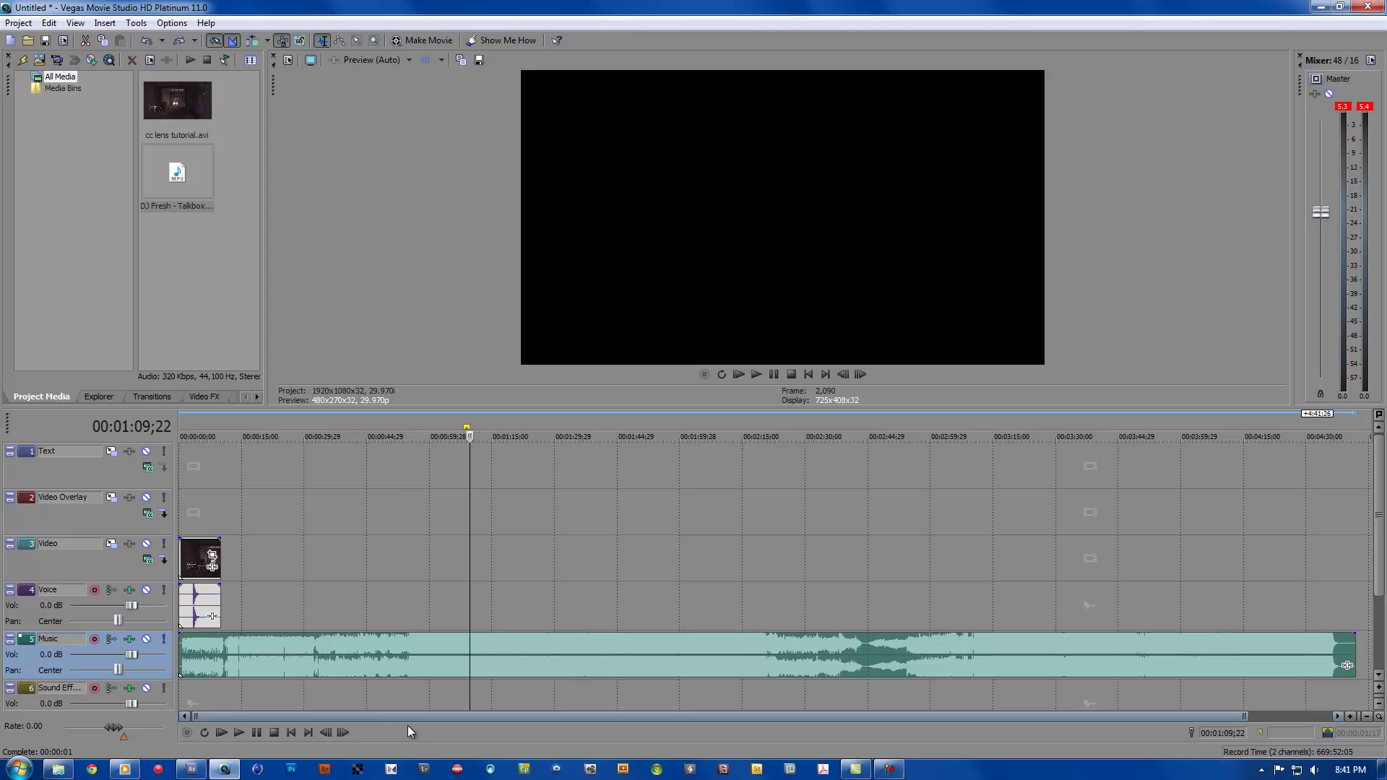
key("space")
left_click(464, 434)
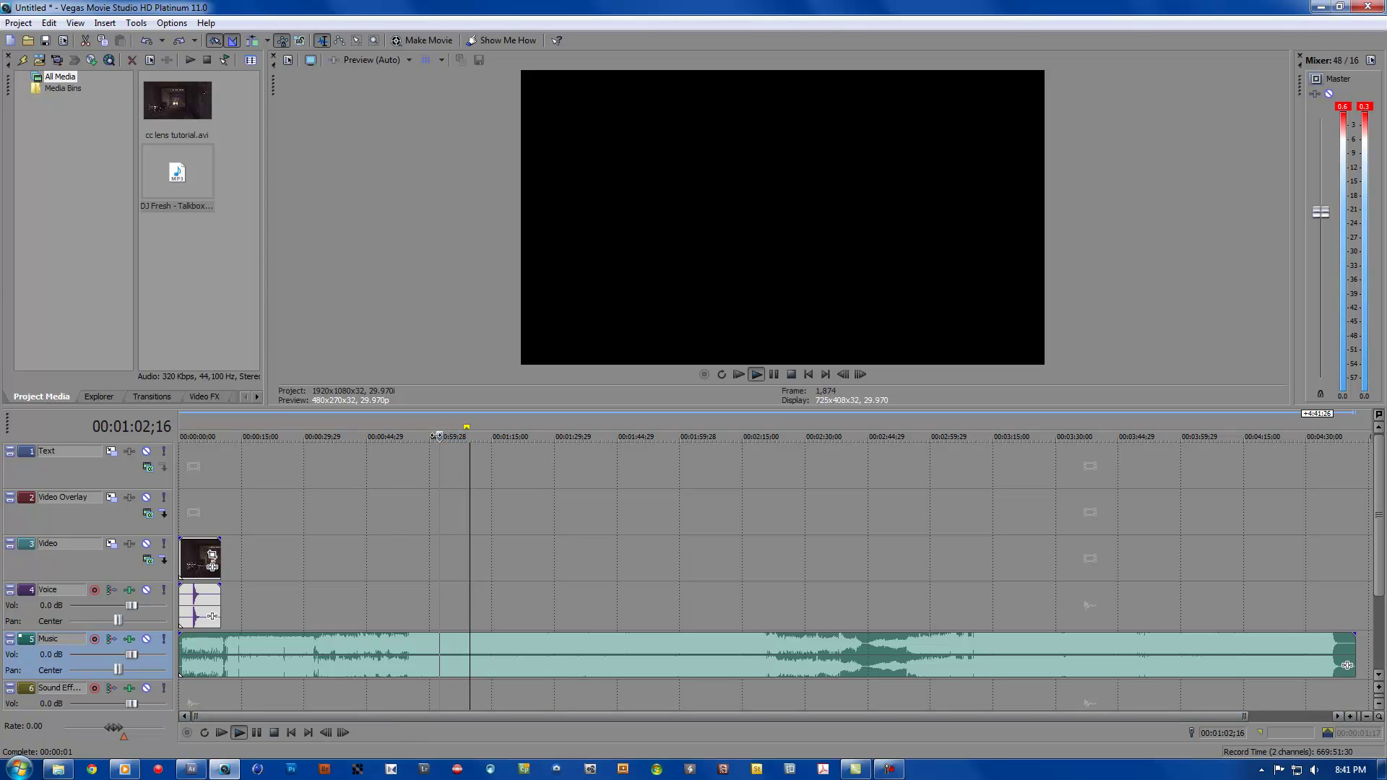
key("space")
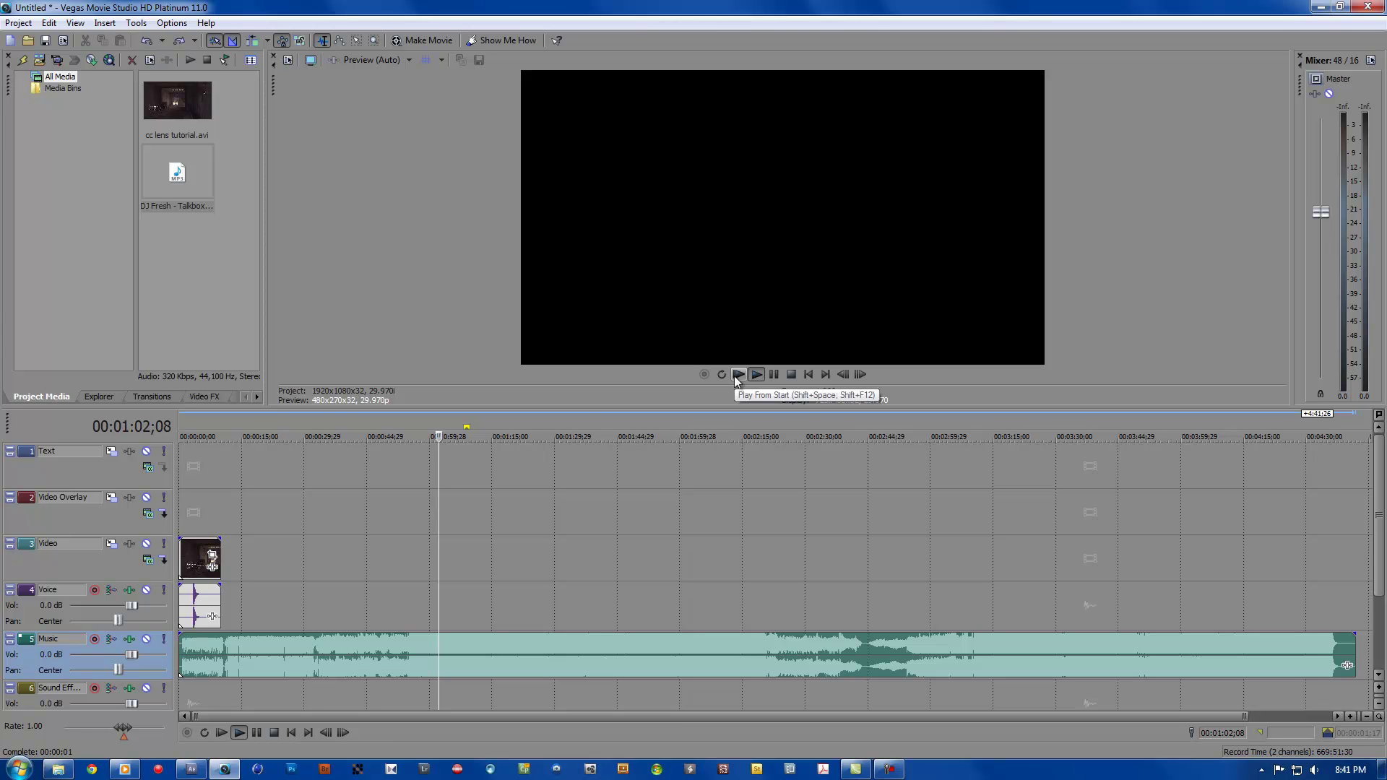
key("space")
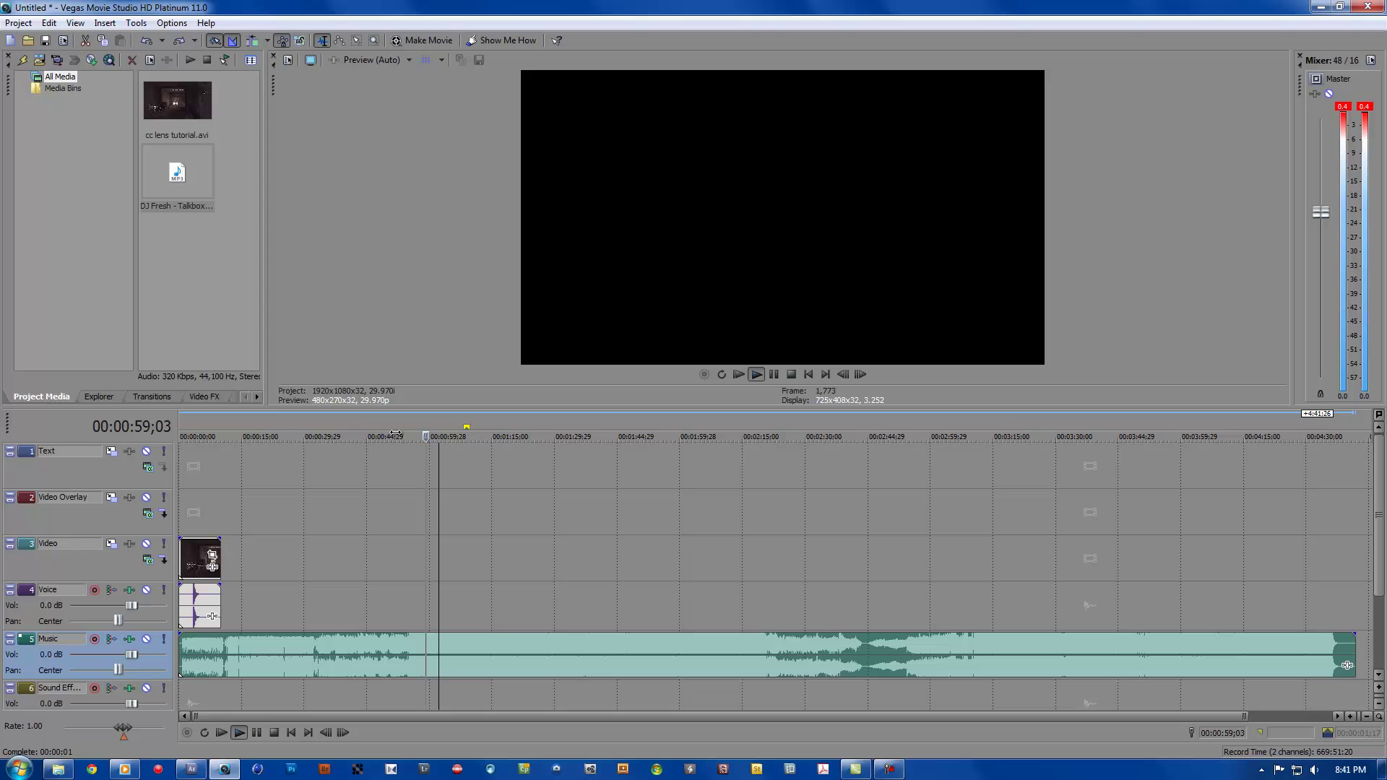
key("space")
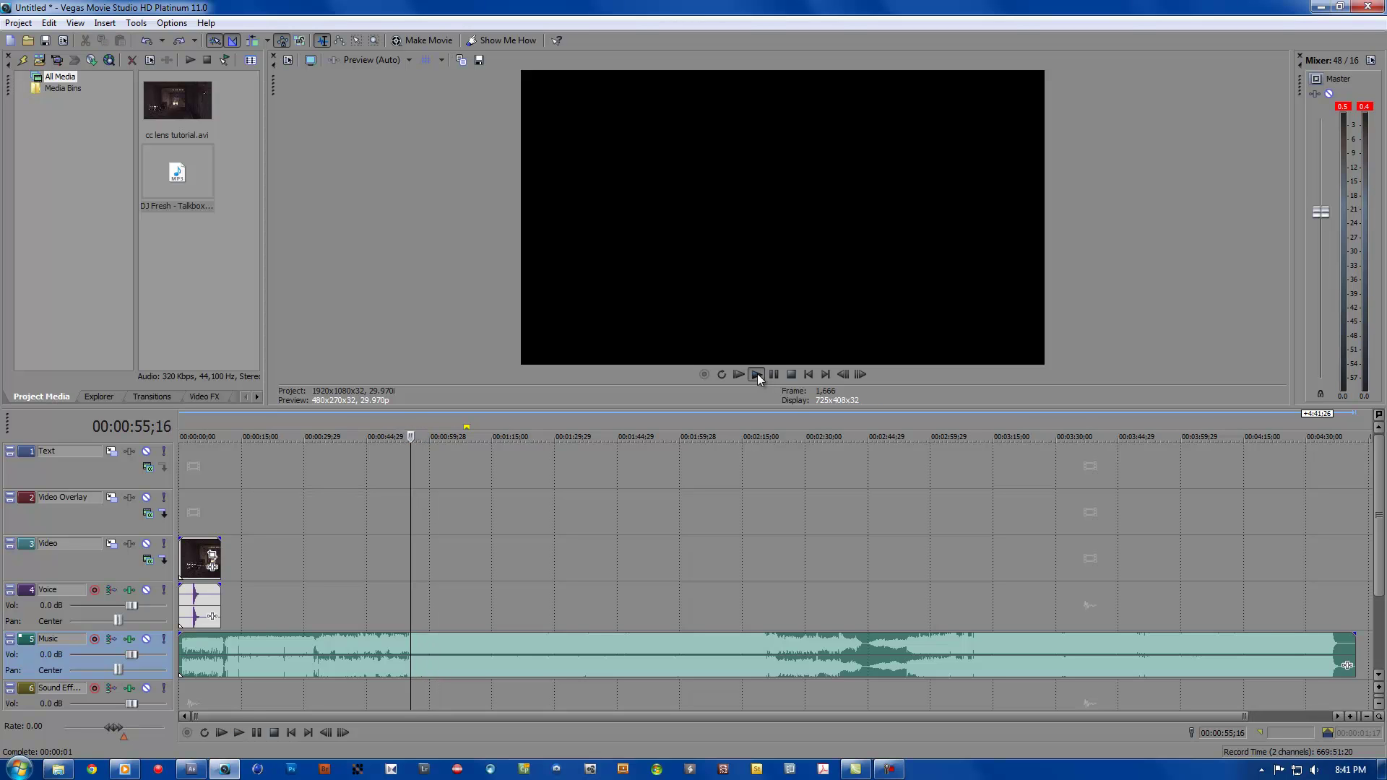
left_click(758, 374)
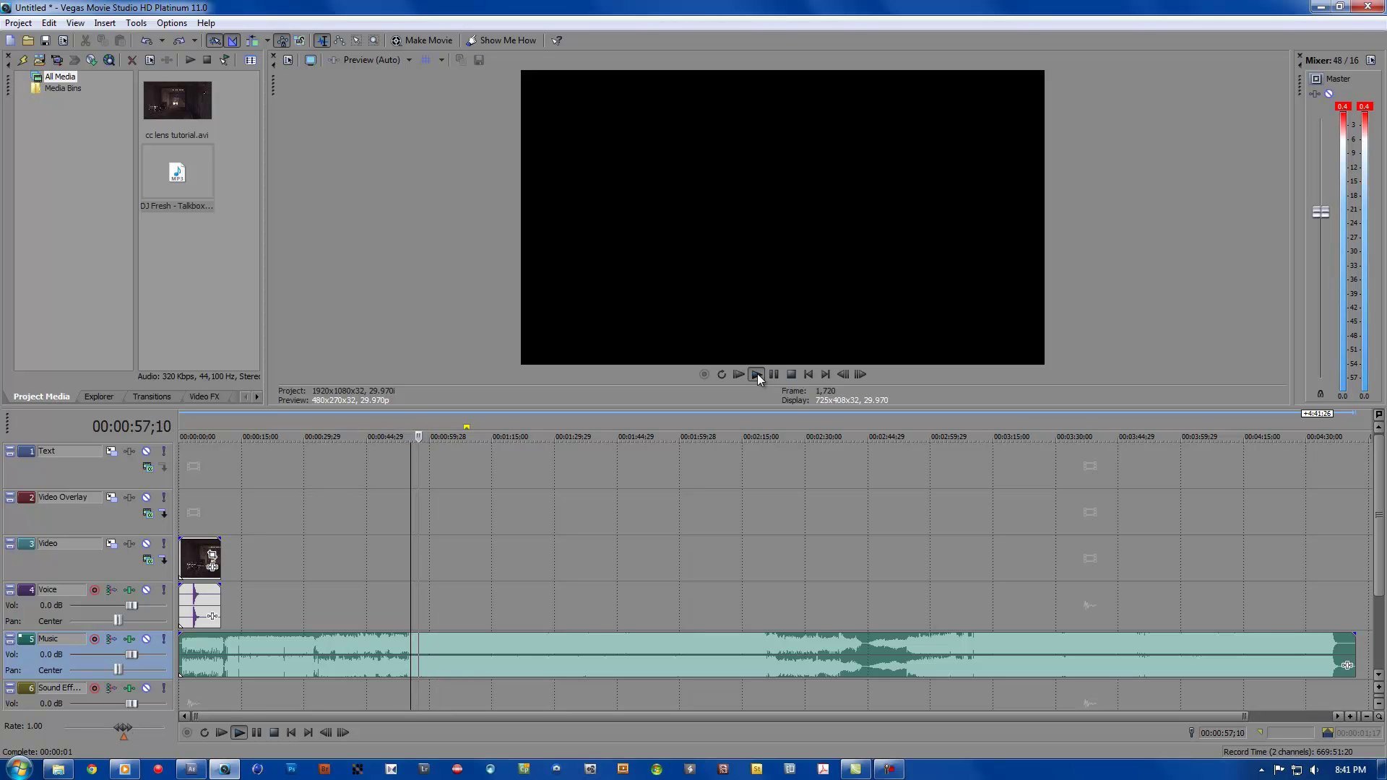
key("space")
left_click(758, 374)
key("Return")
key("space")
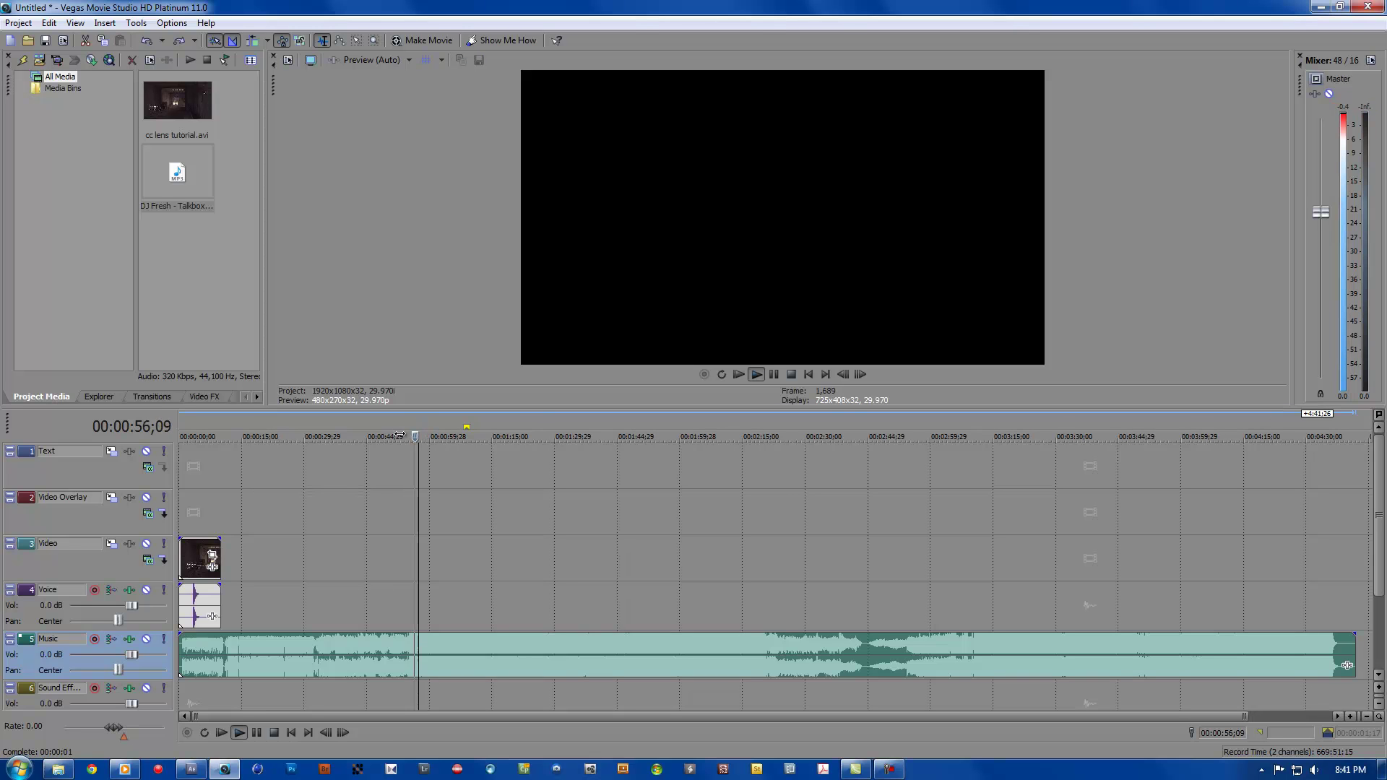
left_click(407, 435)
key("space")
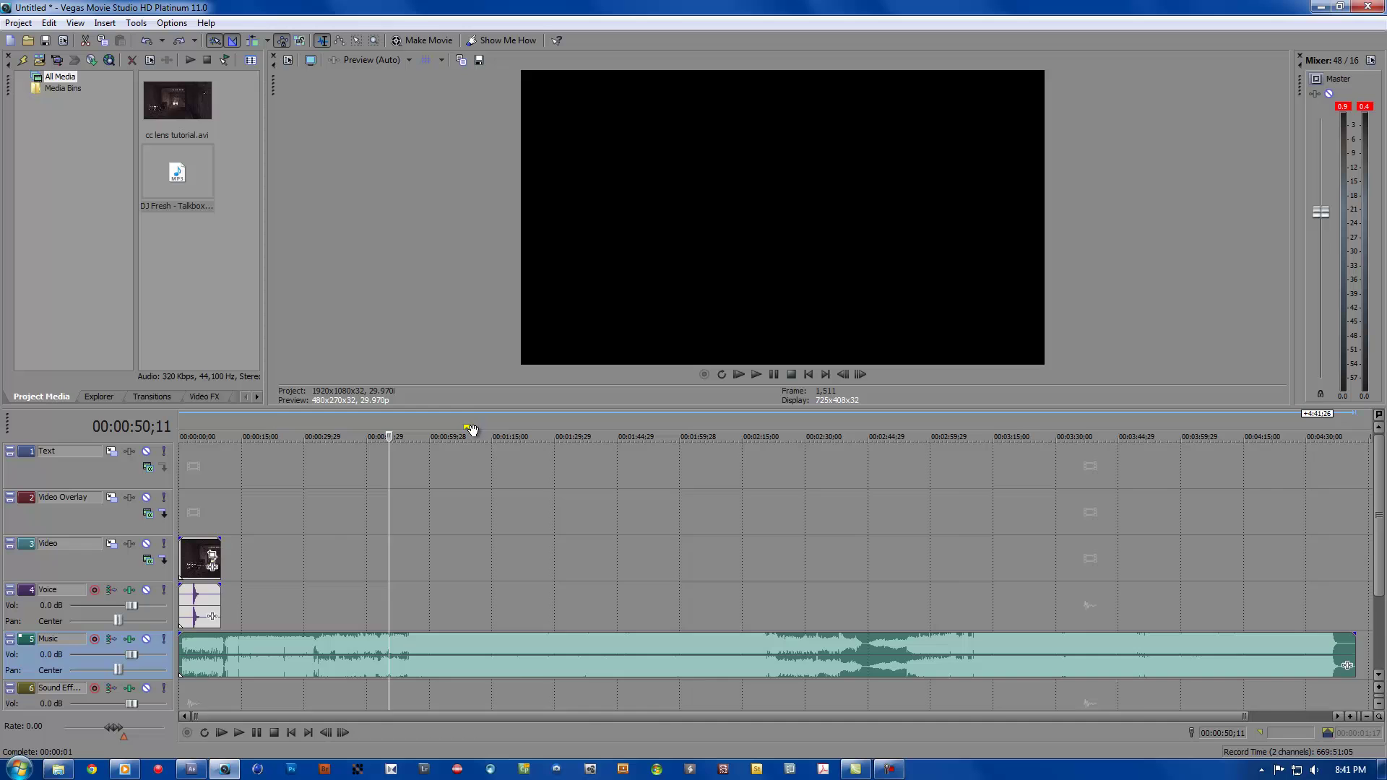
scroll(392, 432, "right", 3)
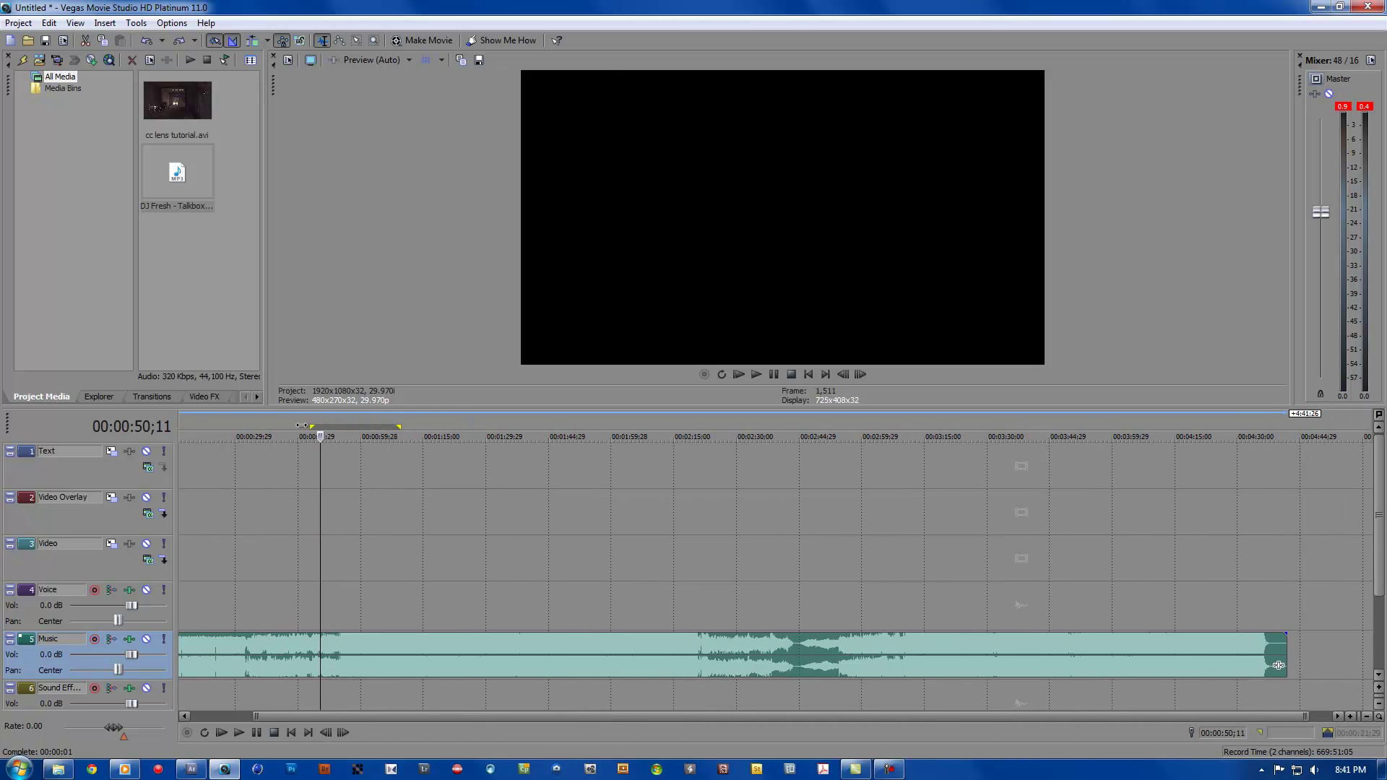
scroll(271, 434, "left", 3)
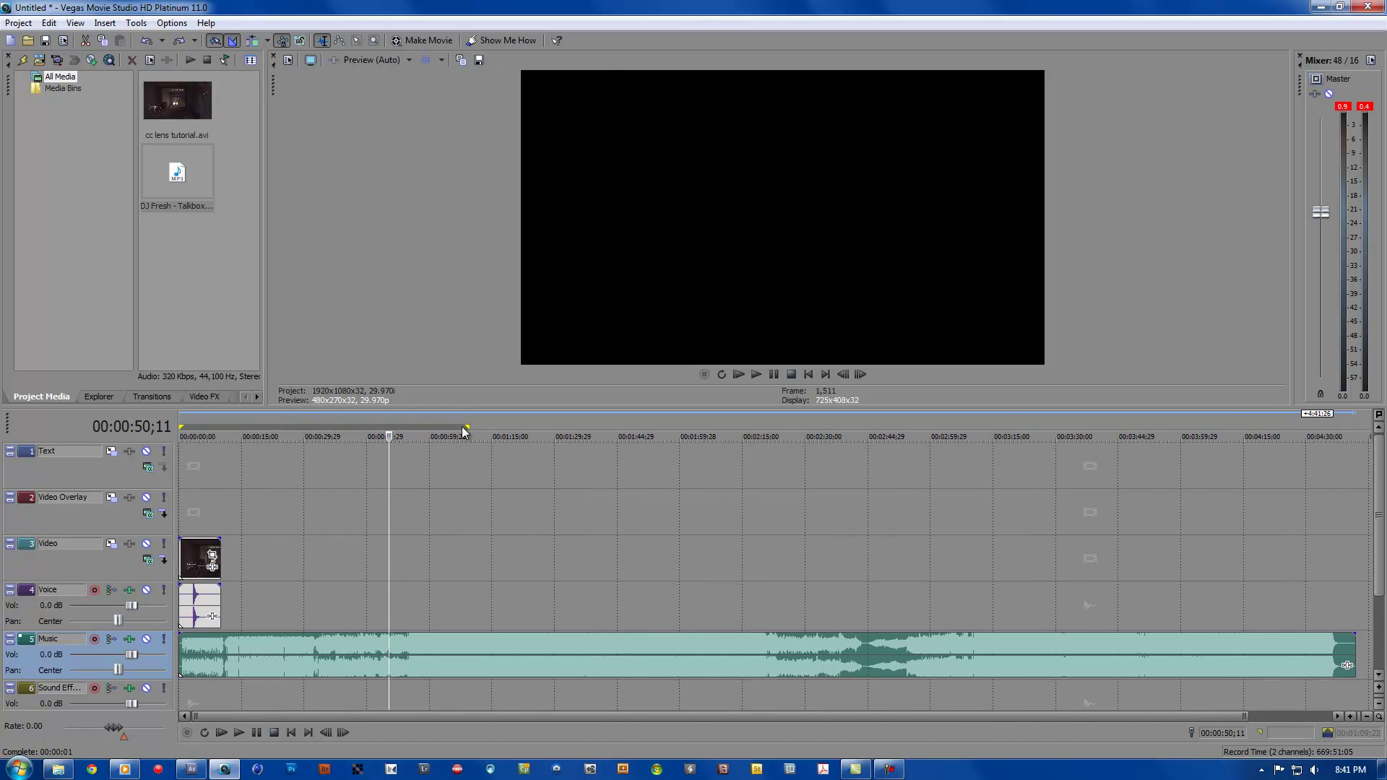
left_click(388, 434)
left_click(387, 435)
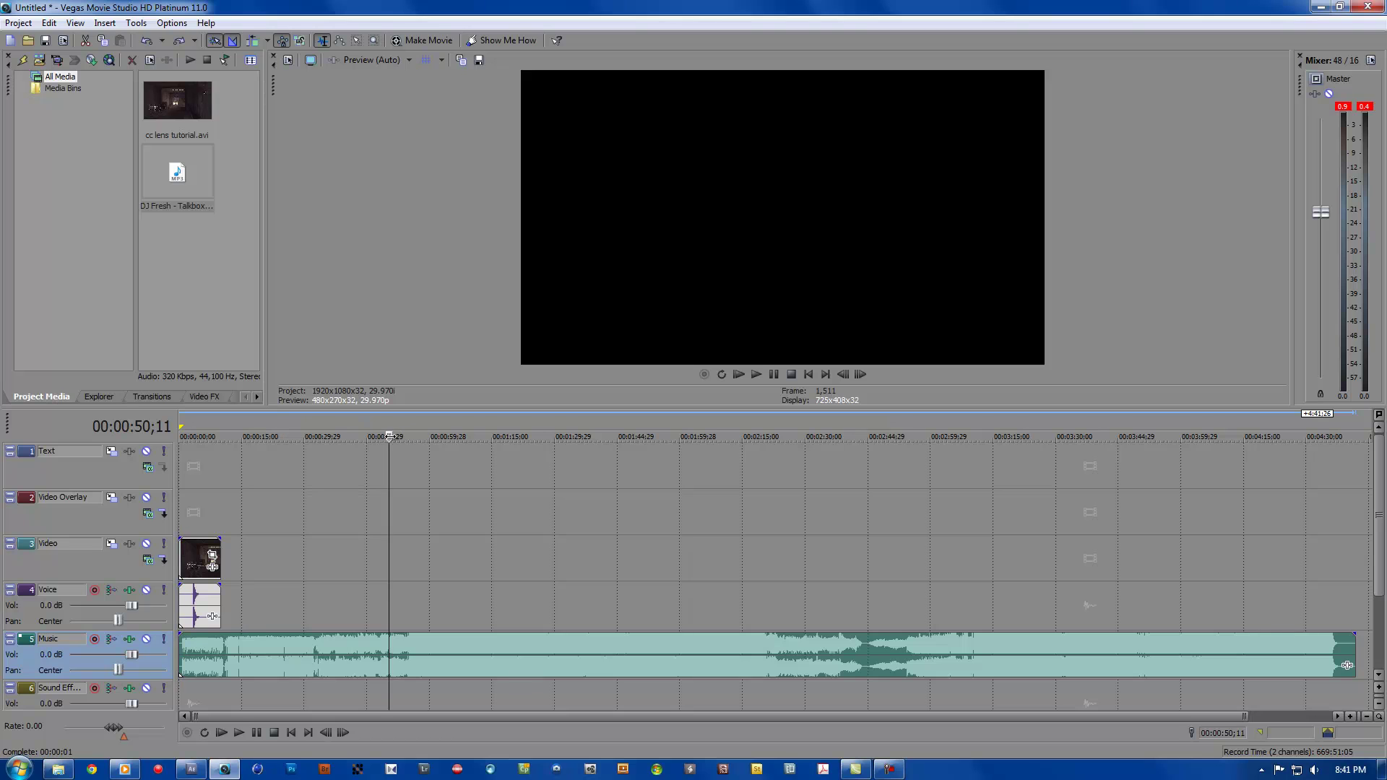
key("space")
left_click(759, 369)
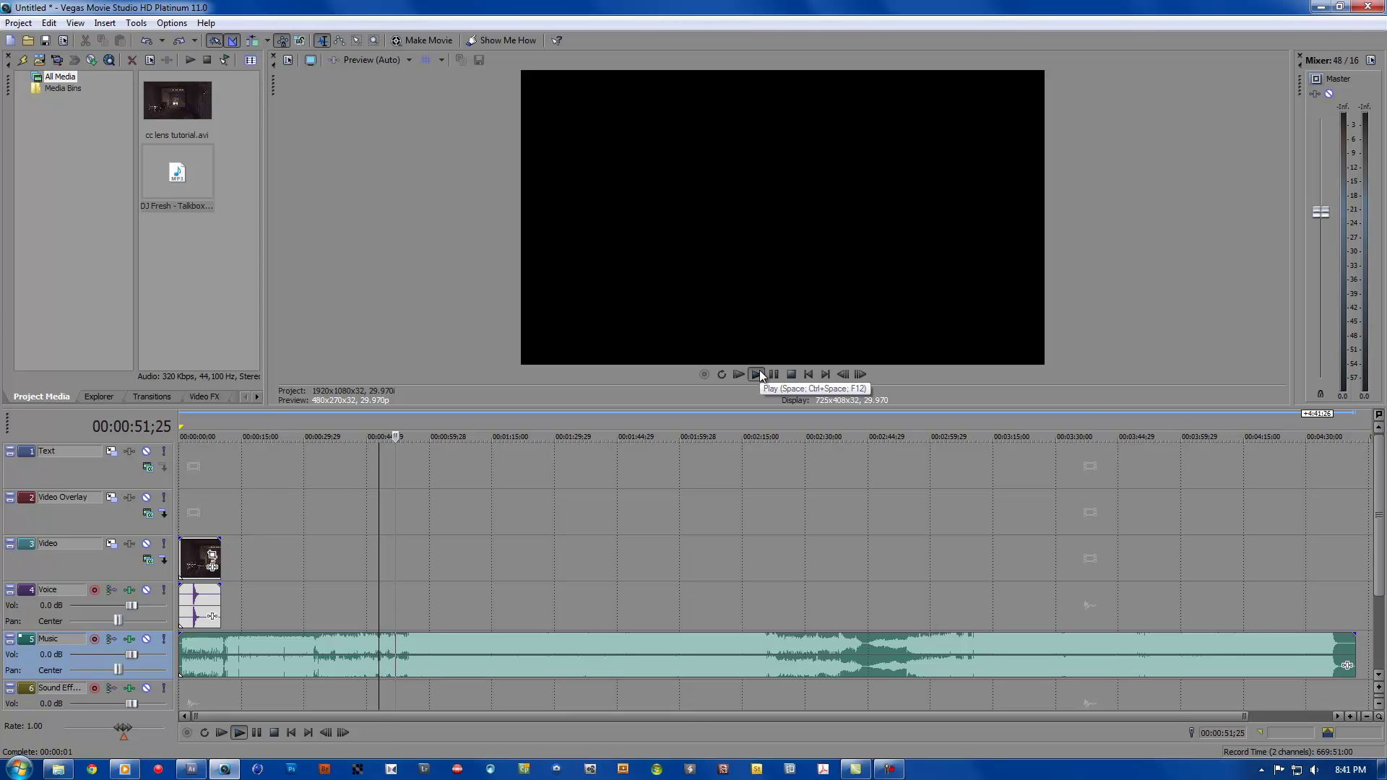
left_click(759, 370)
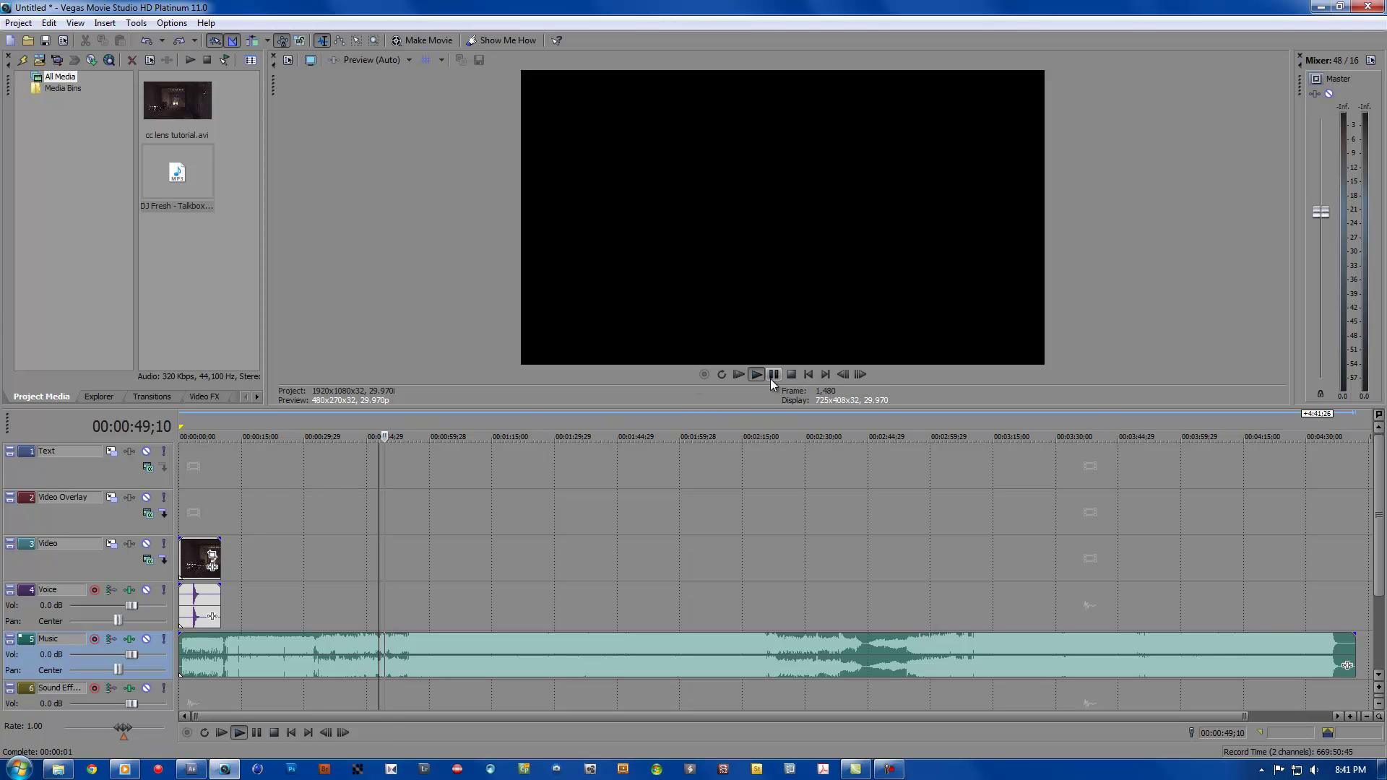
left_click(773, 376)
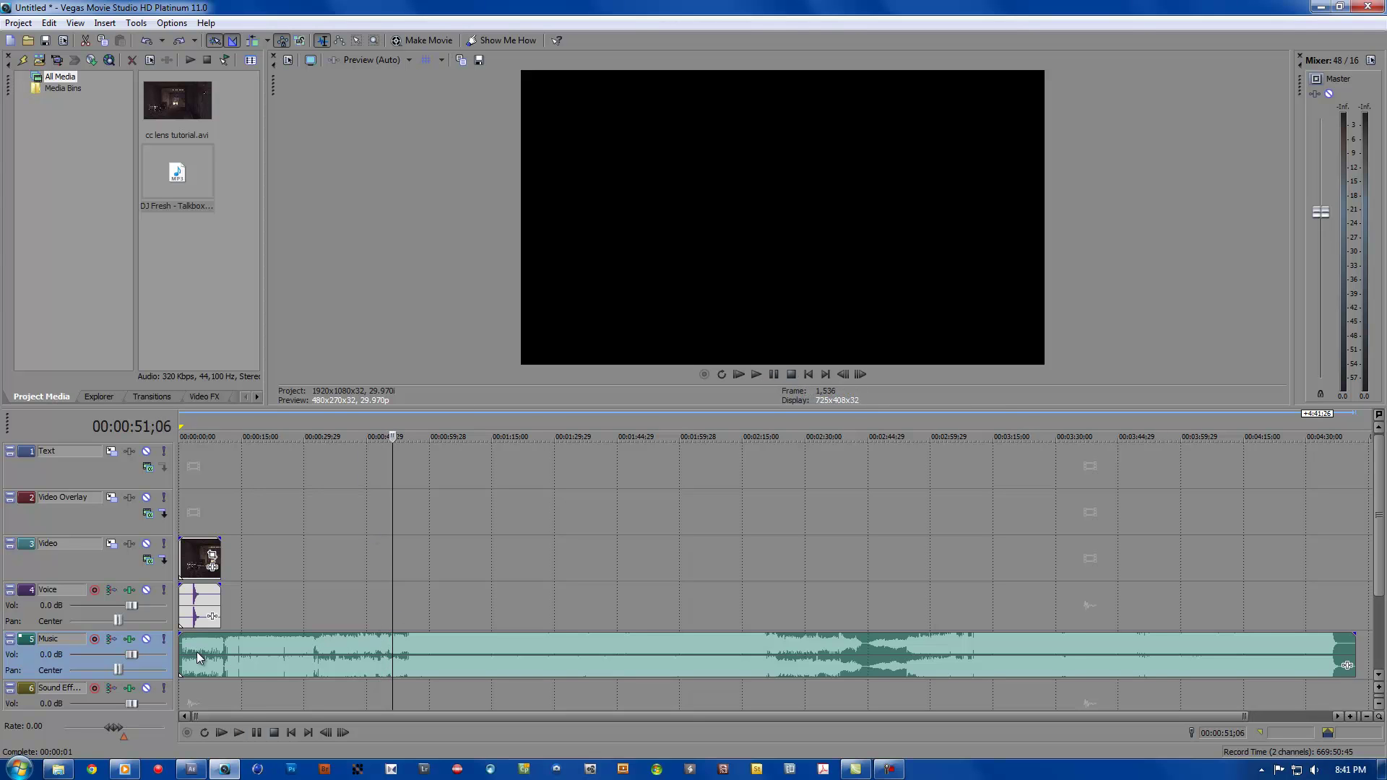
left_click_drag(182, 658, 387, 661)
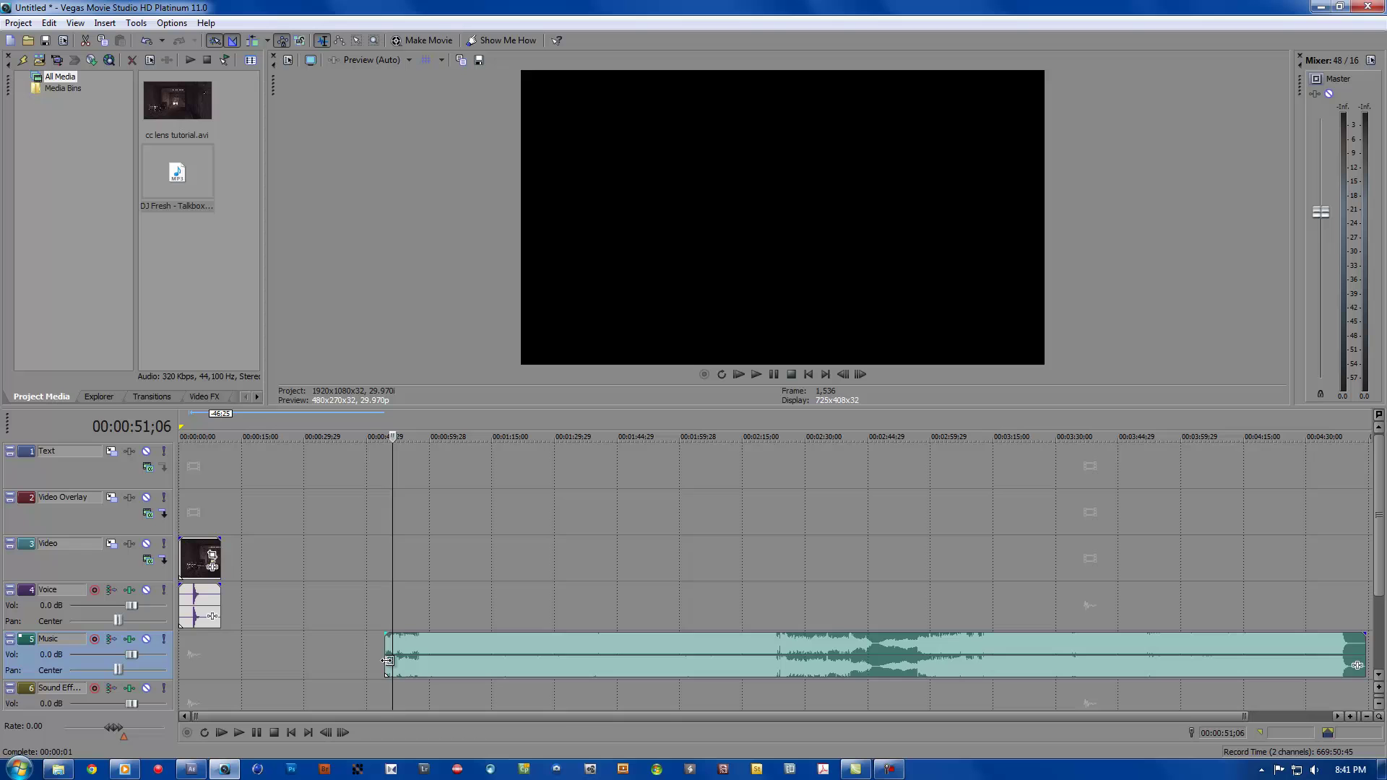
left_click_drag(498, 646, 289, 659)
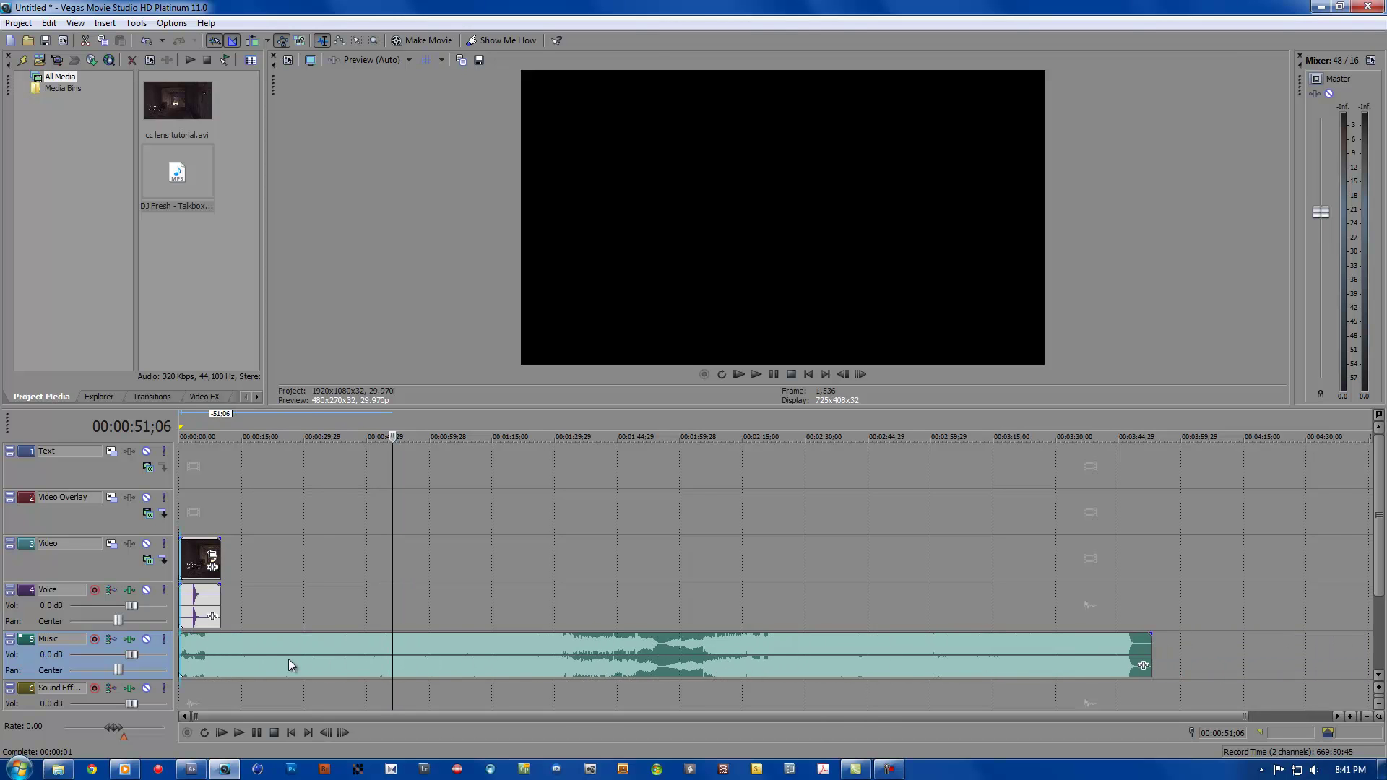
left_click_drag(1148, 656, 221, 659)
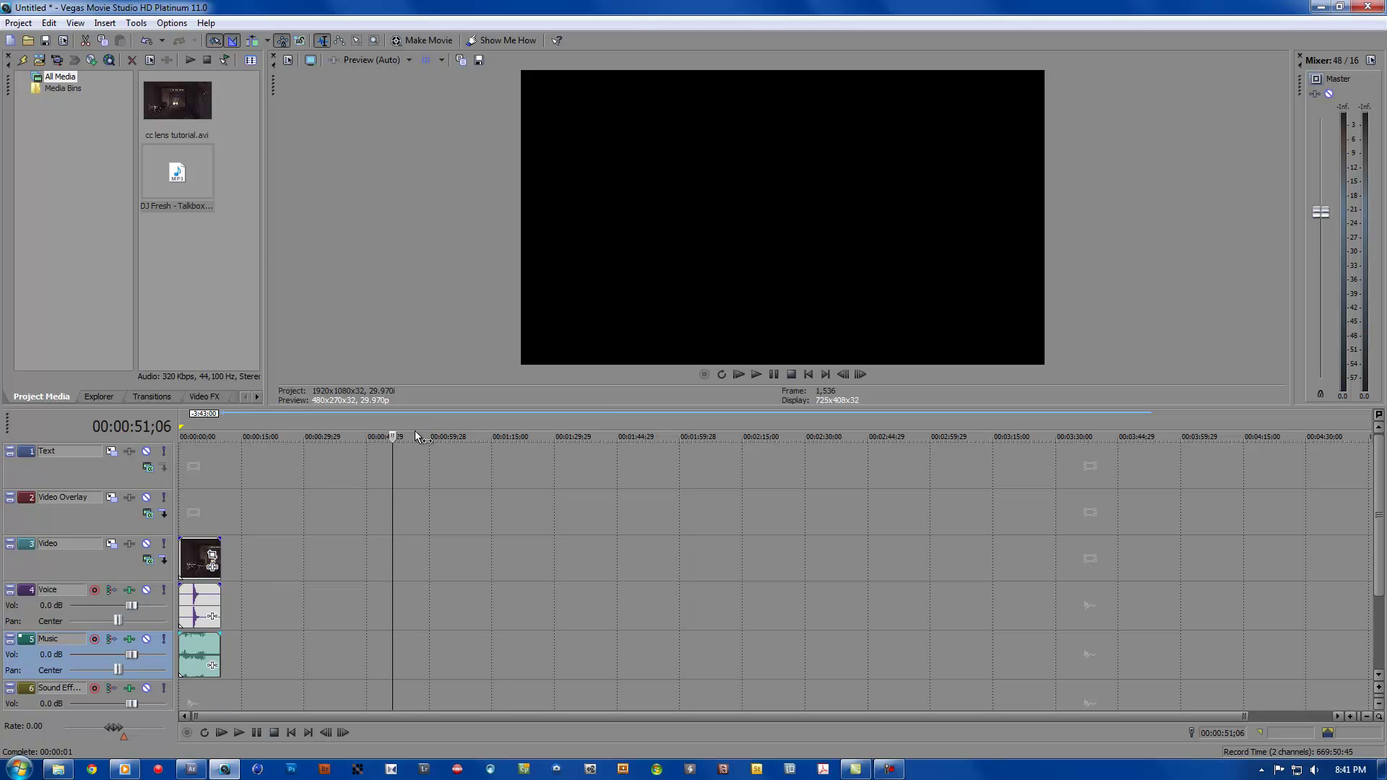
left_click(384, 436)
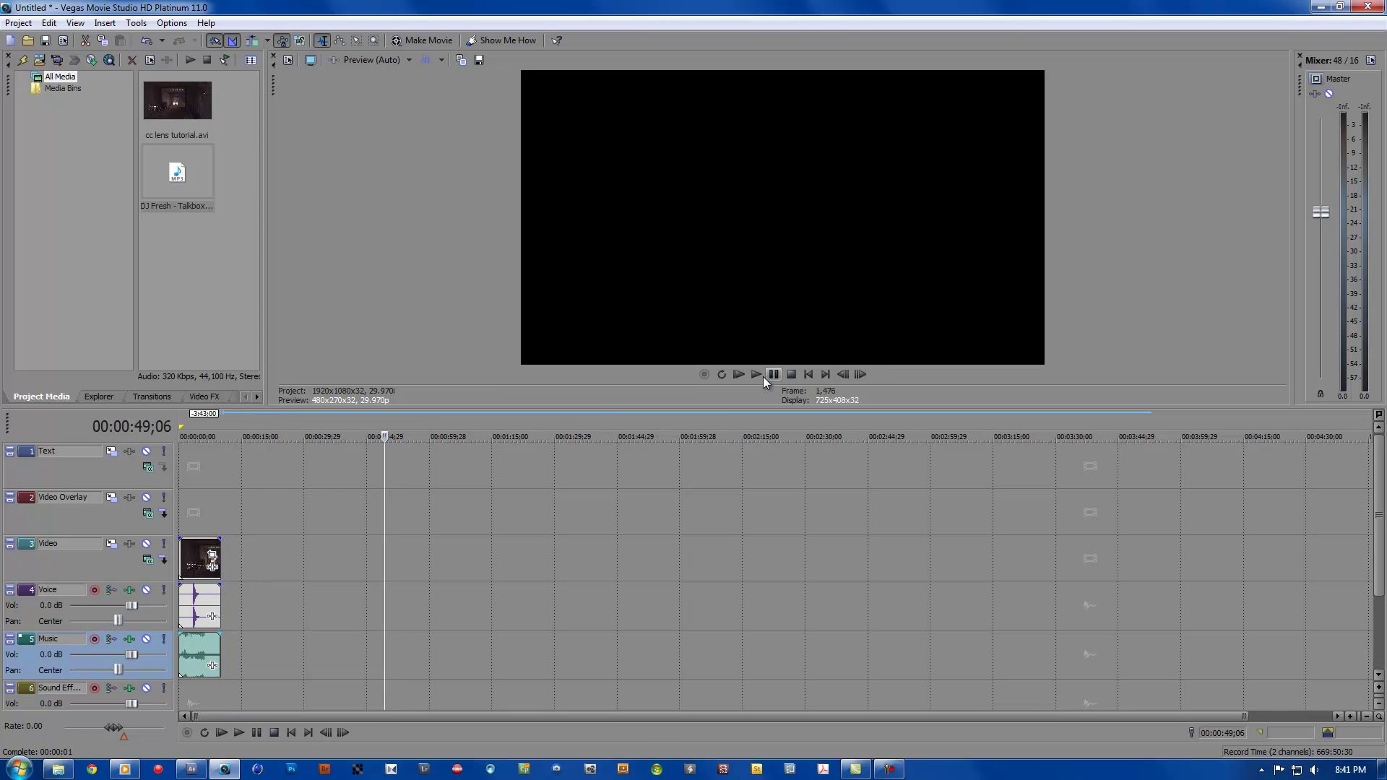
left_click(757, 375)
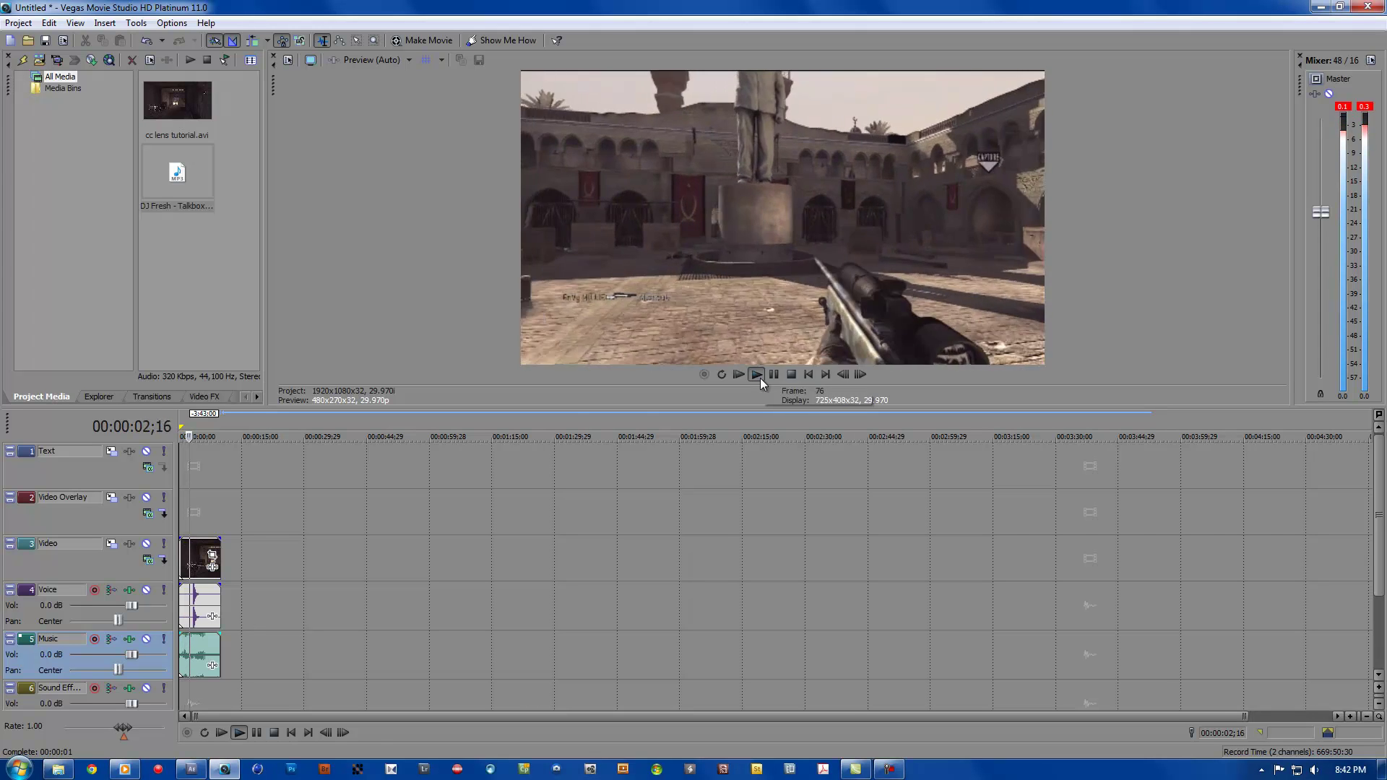
left_click(775, 375)
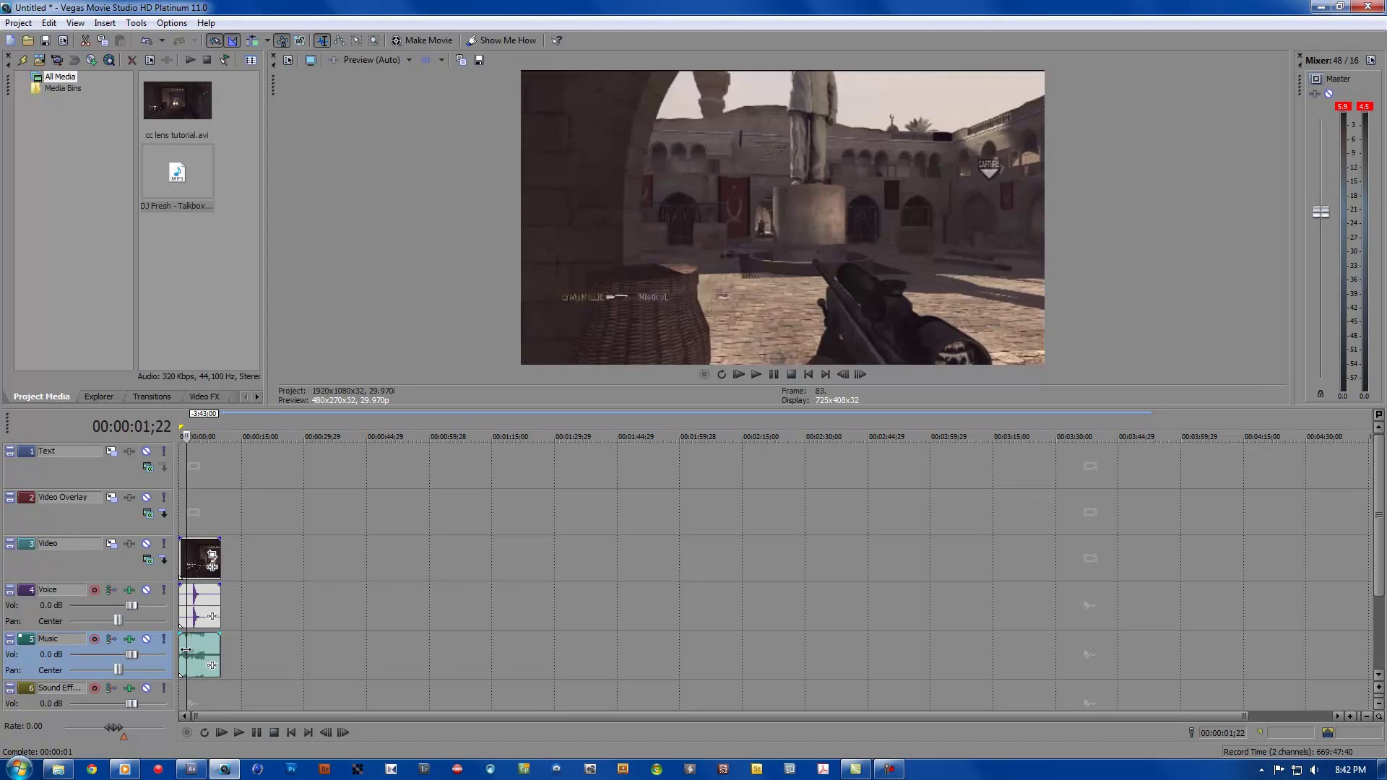
left_click_drag(200, 650, 250, 654)
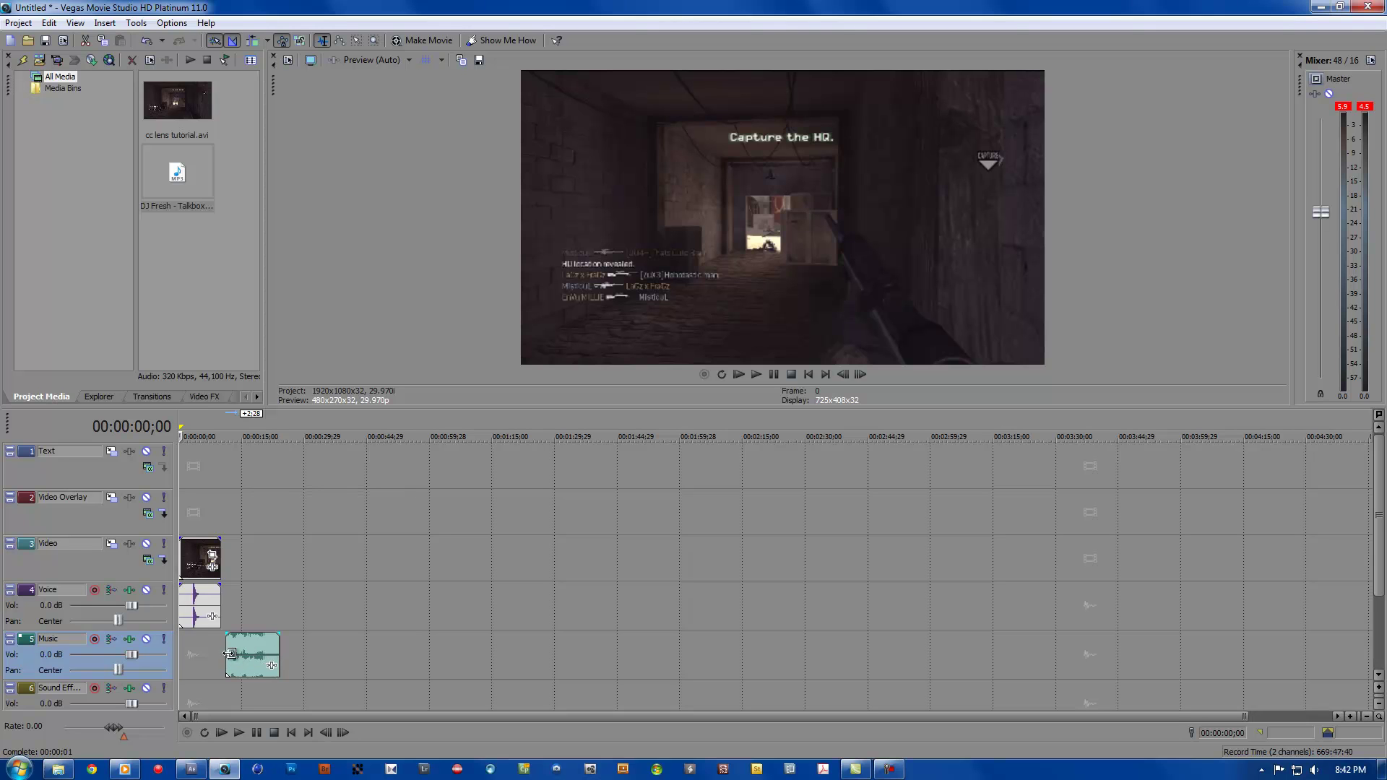
mouse_move(228, 654)
left_mouse_down()
mouse_move(248, 655)
mouse_move(206, 663)
mouse_move(220, 655)
left_mouse_up()
left_click(758, 373)
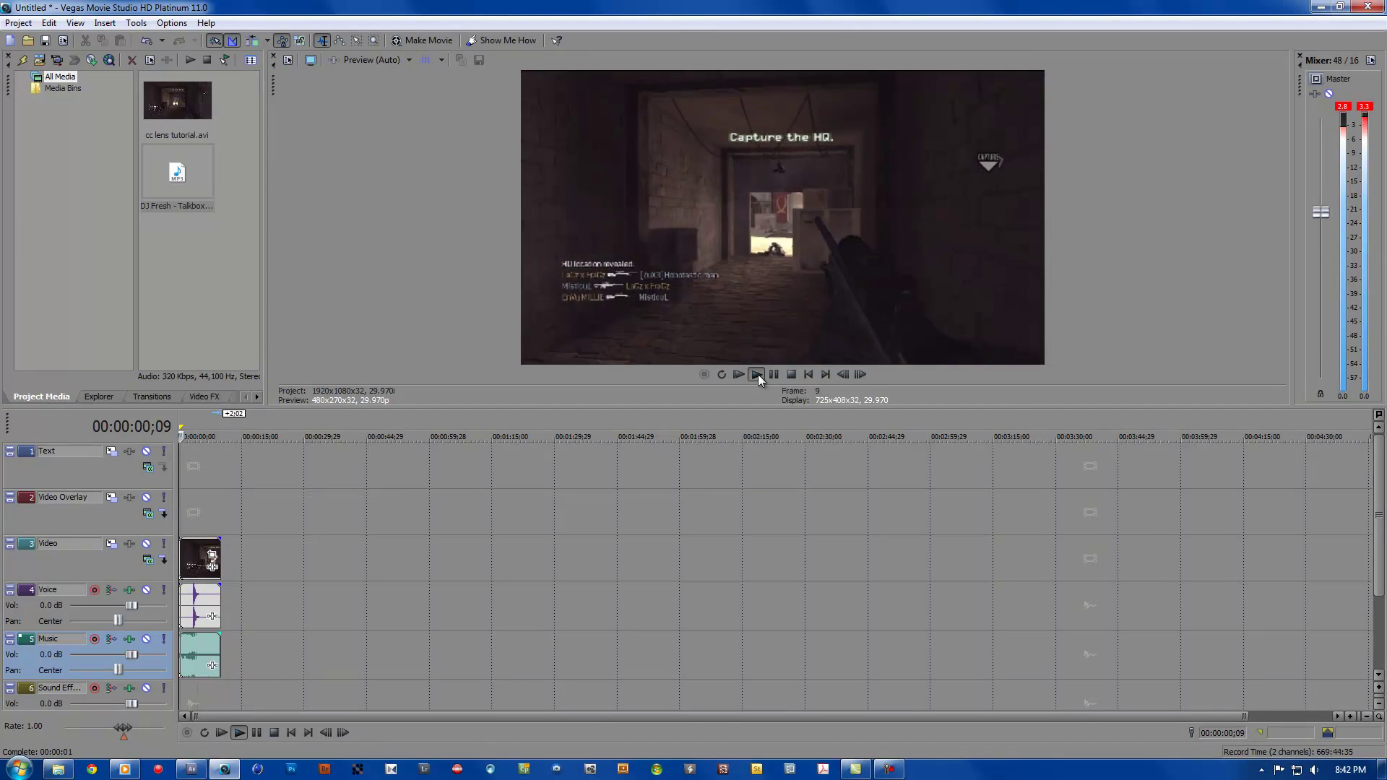
left_click(774, 374)
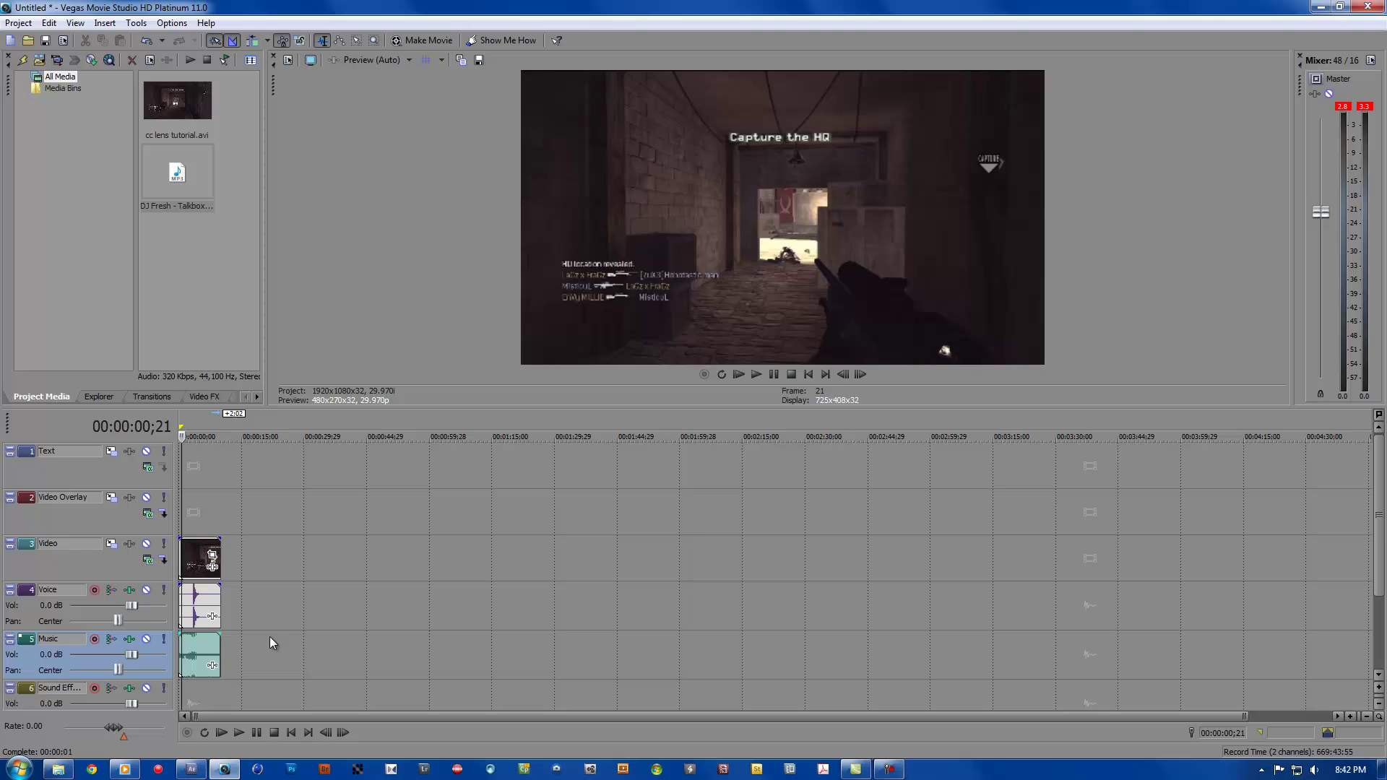
mouse_move(219, 645)
left_mouse_down()
mouse_move(232, 651)
mouse_move(207, 657)
left_mouse_up()
left_click(223, 651)
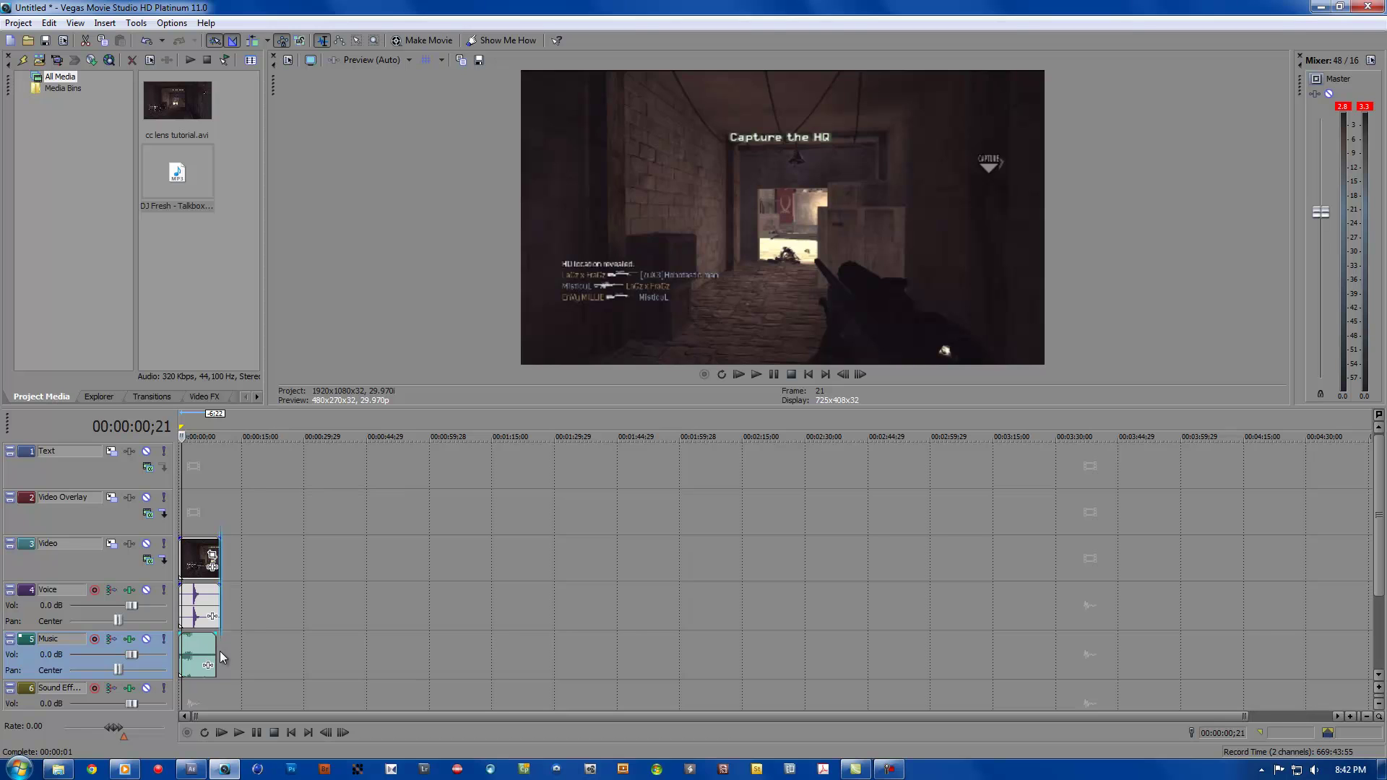
left_click_drag(216, 651, 220, 652)
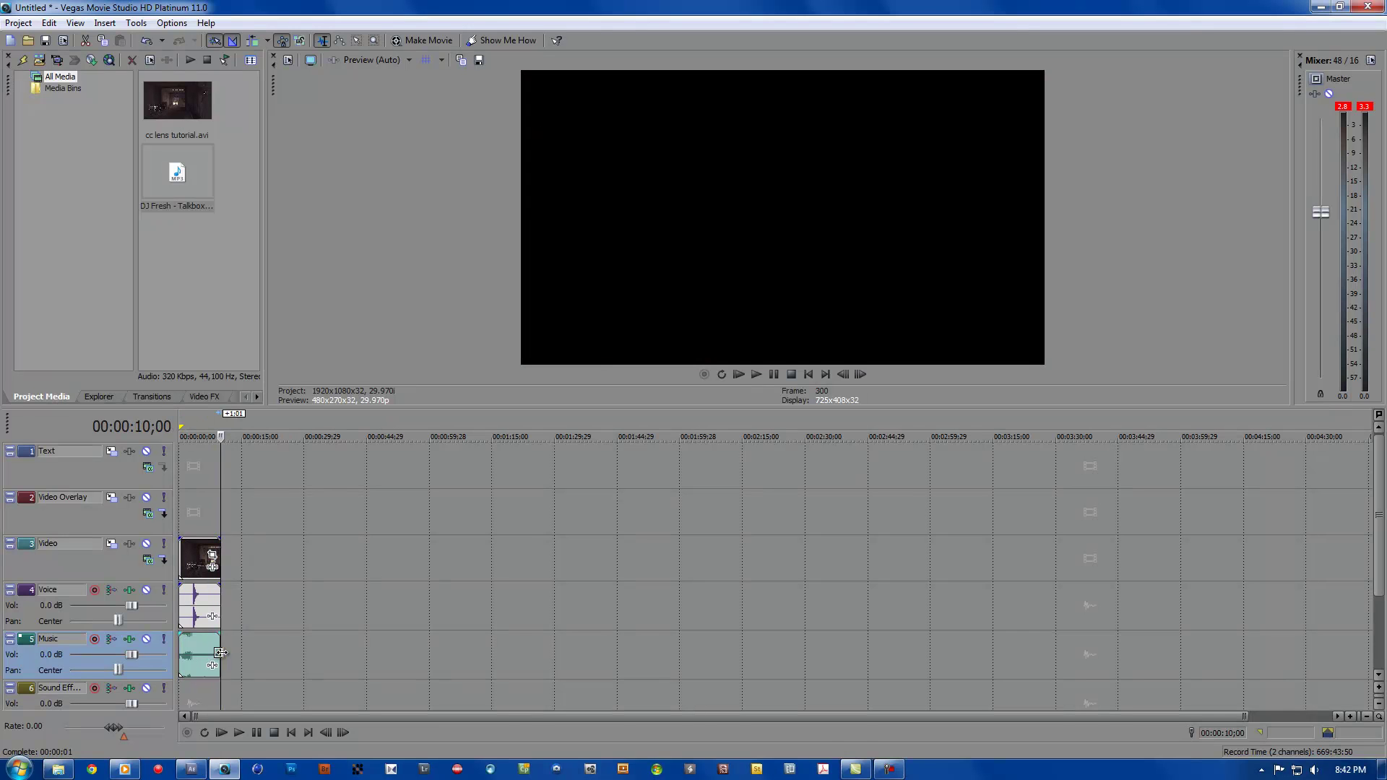
left_click(762, 373)
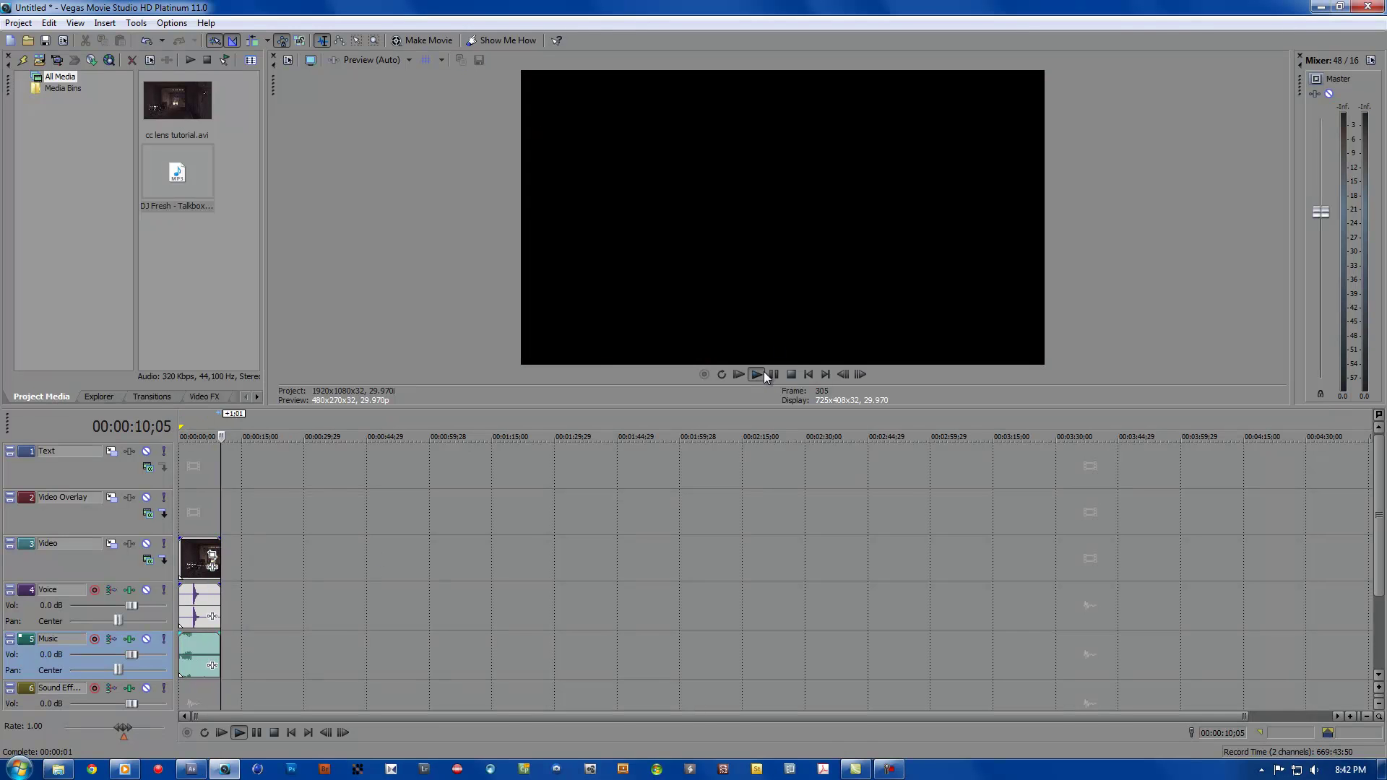
left_click(809, 374)
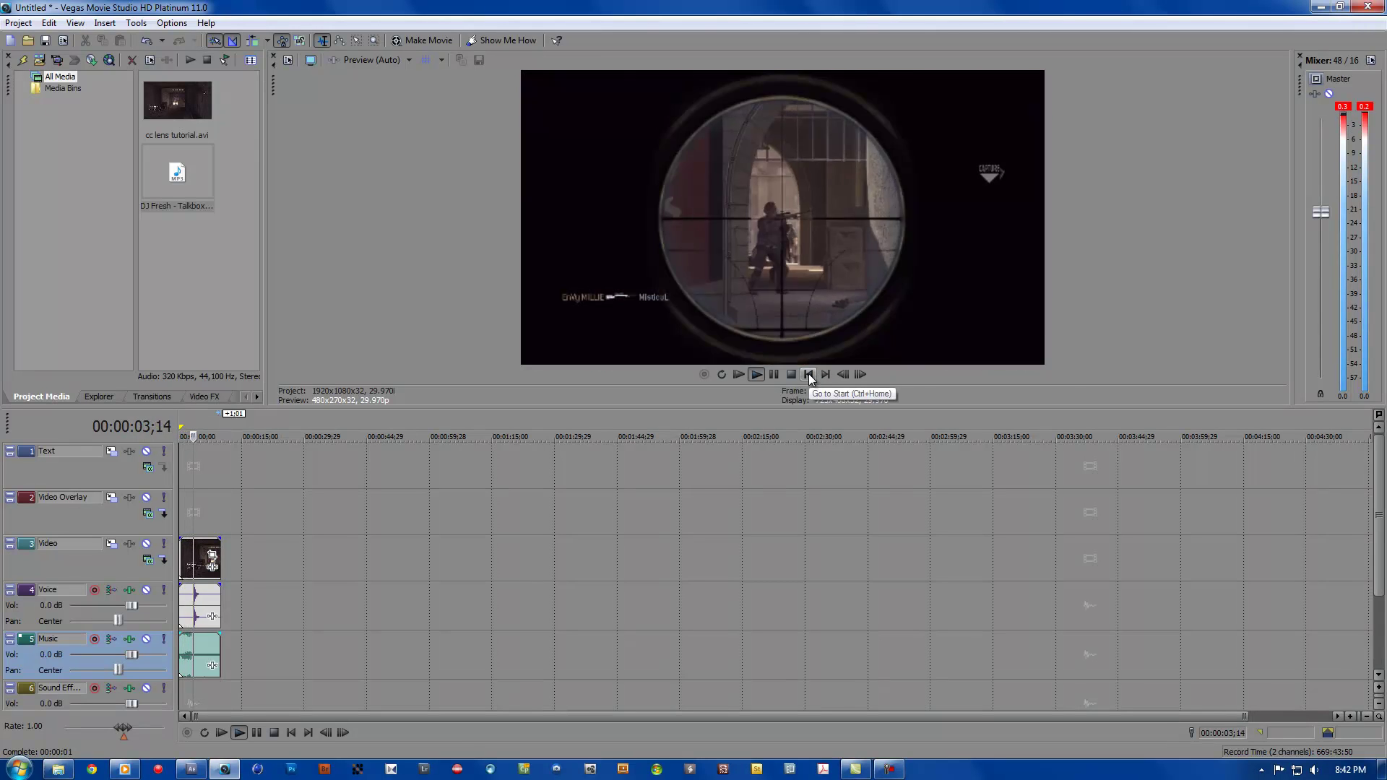
left_click(773, 374)
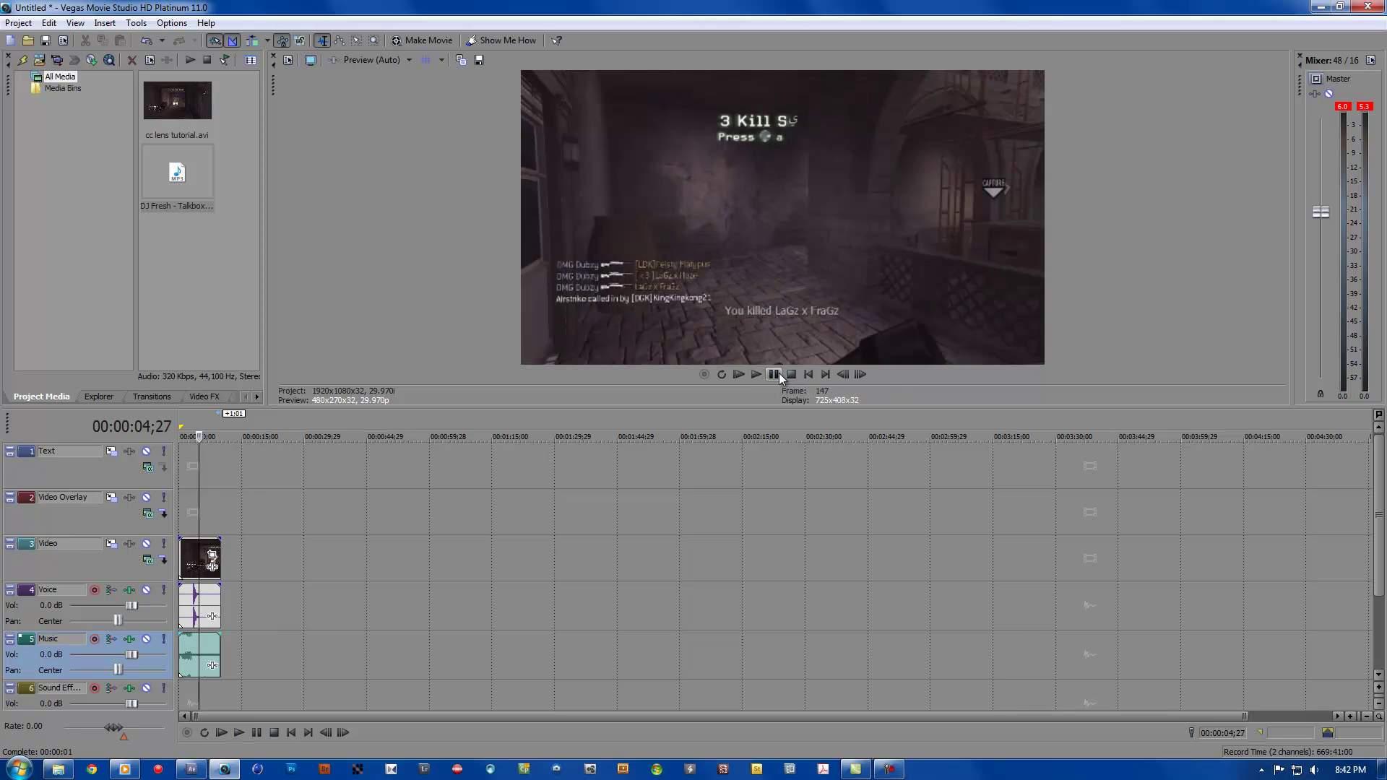
left_click_drag(208, 648, 225, 653)
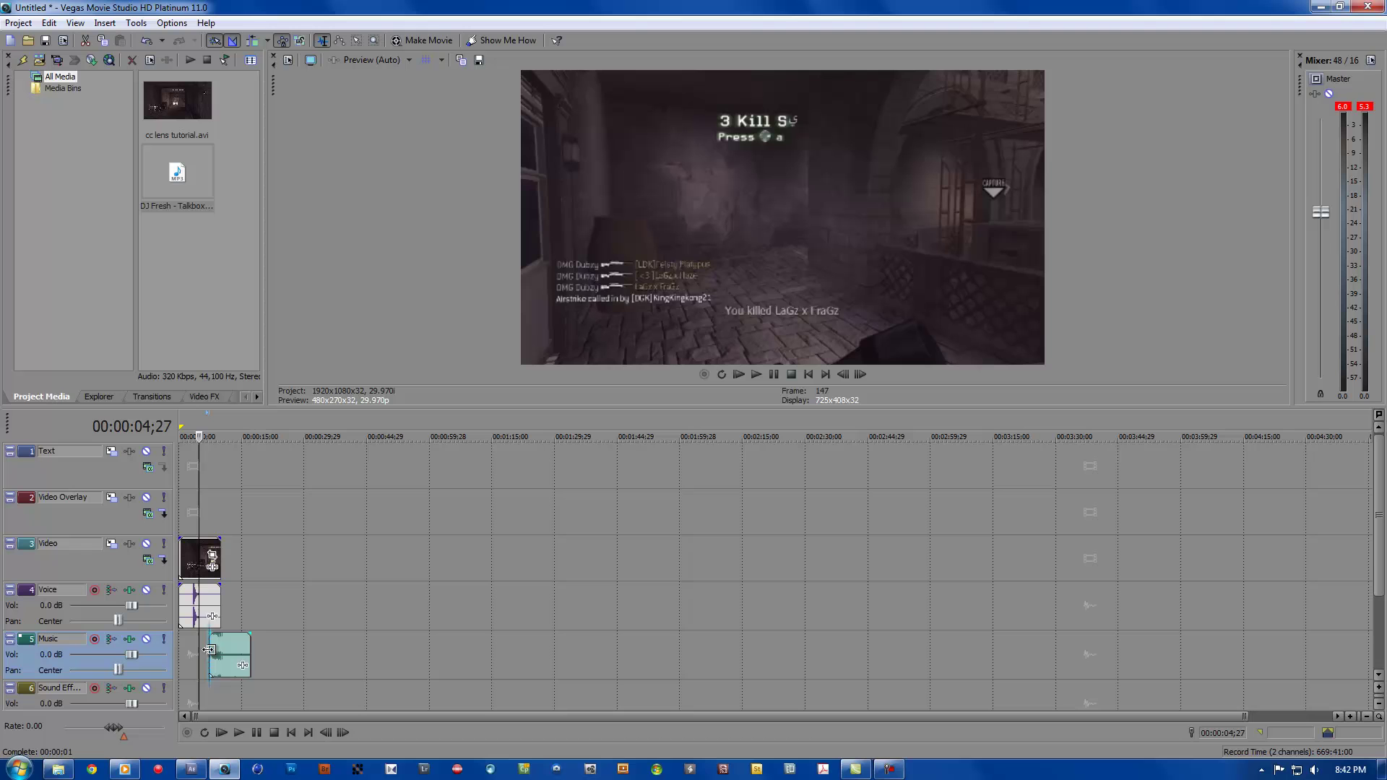
mouse_move(209, 648)
left_mouse_down()
mouse_move(220, 655)
mouse_move(201, 659)
left_mouse_up()
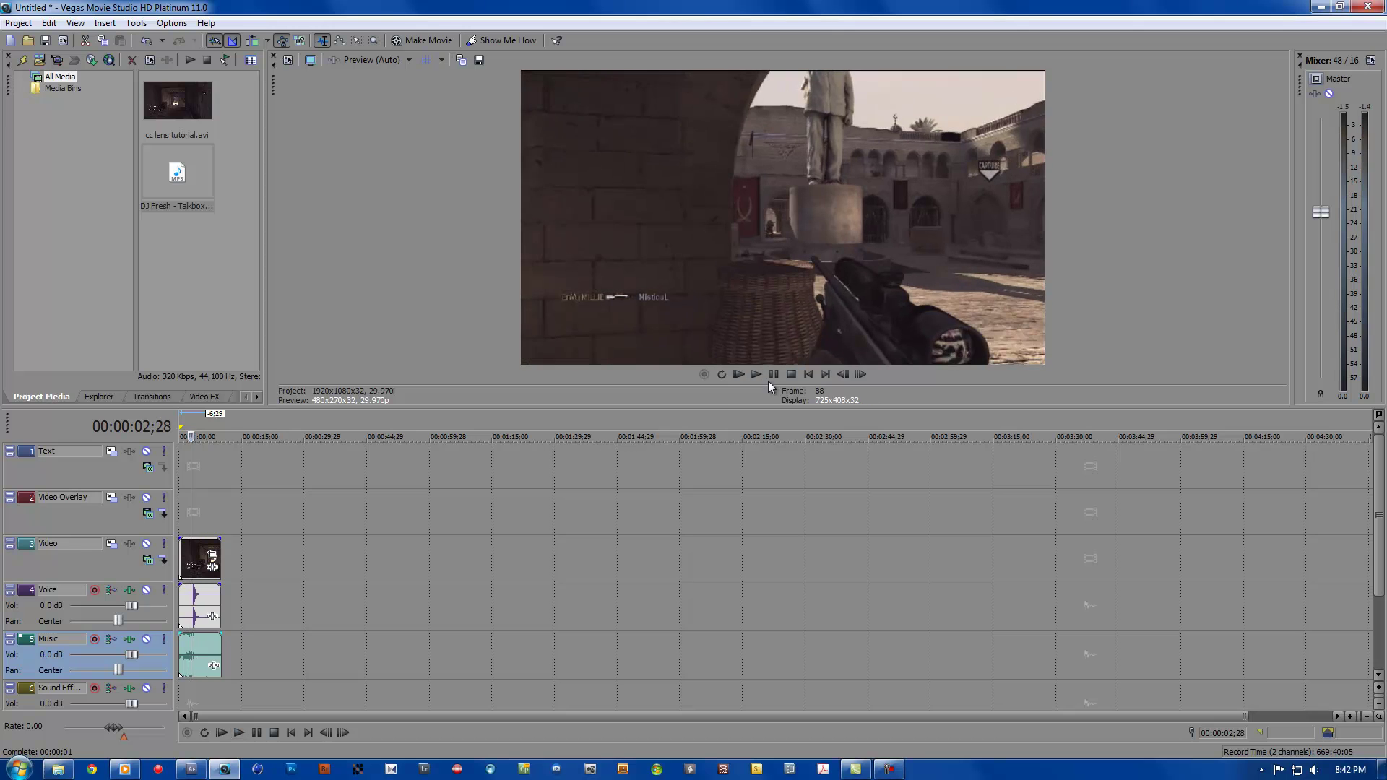
left_click(755, 375)
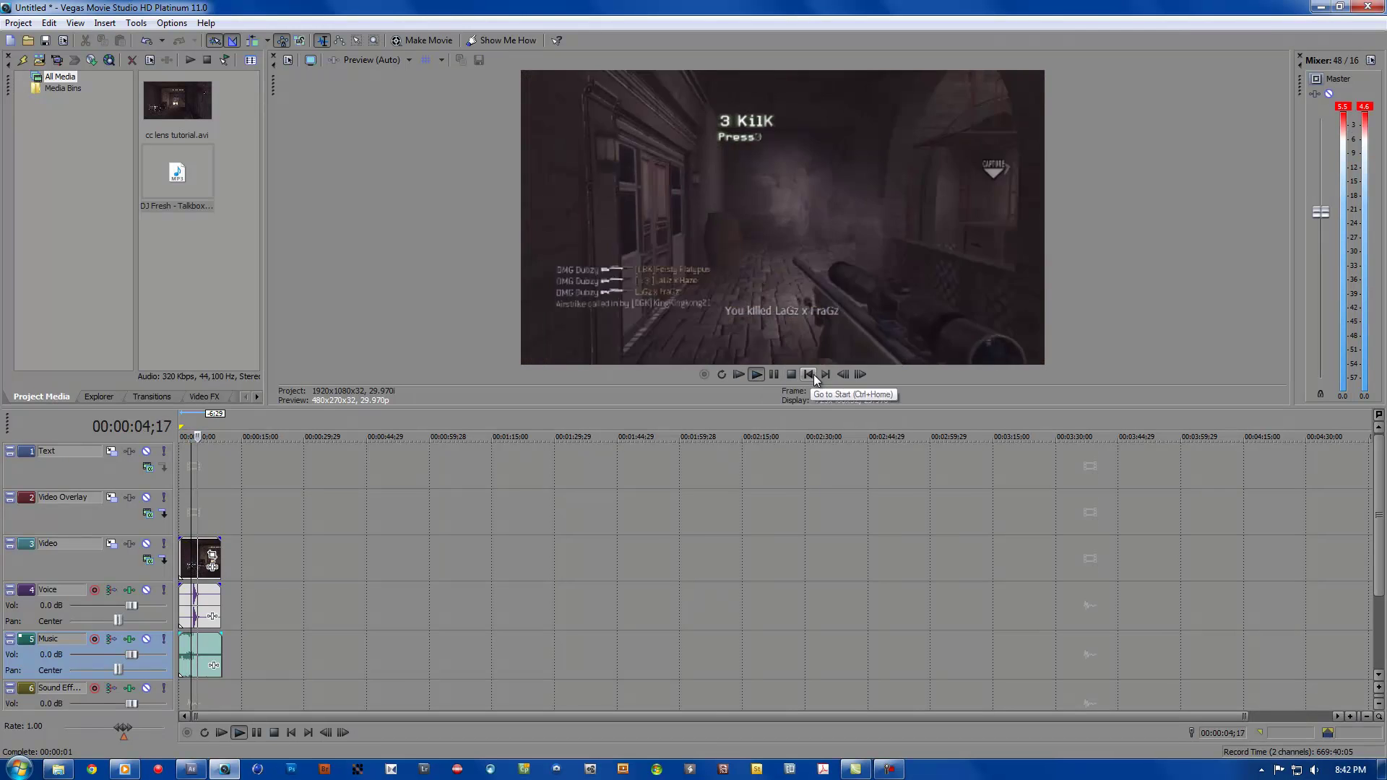
left_click(812, 374)
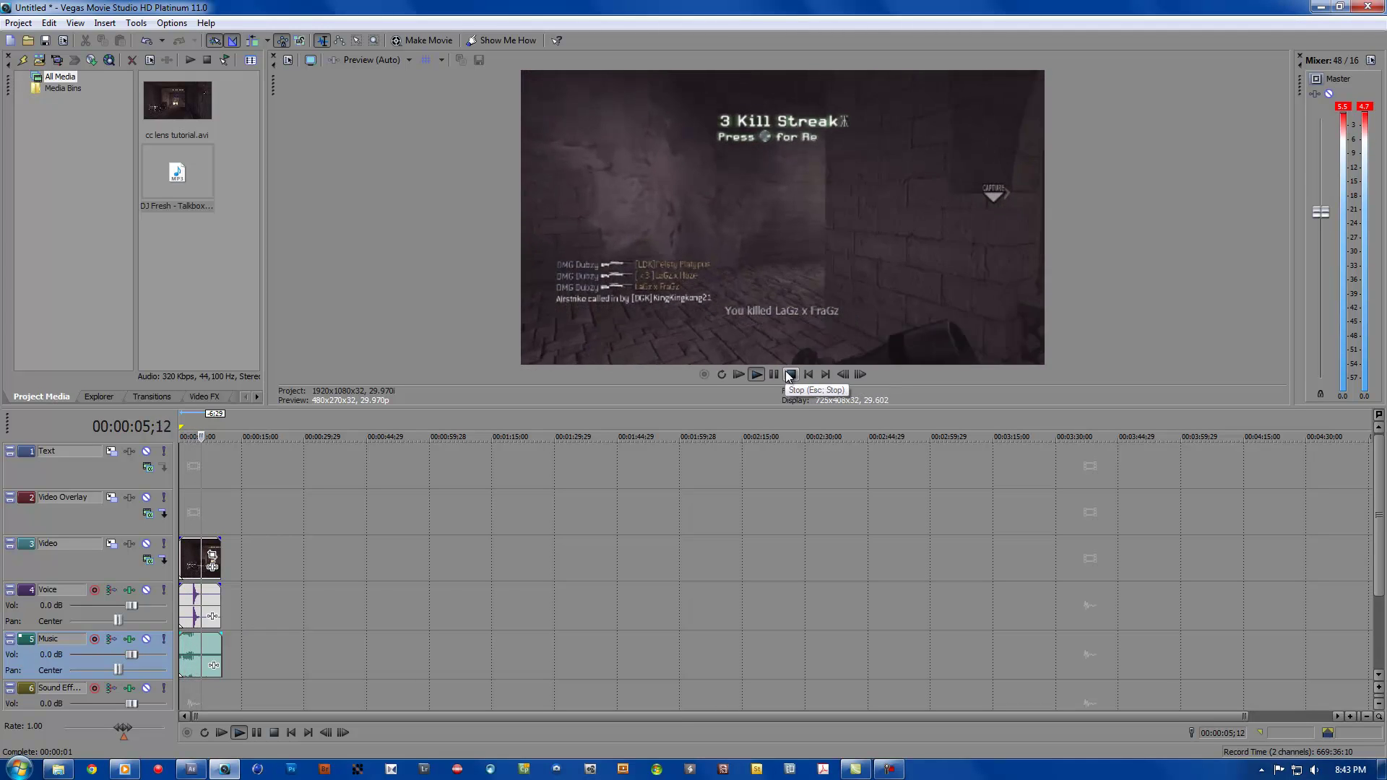
left_click(790, 375)
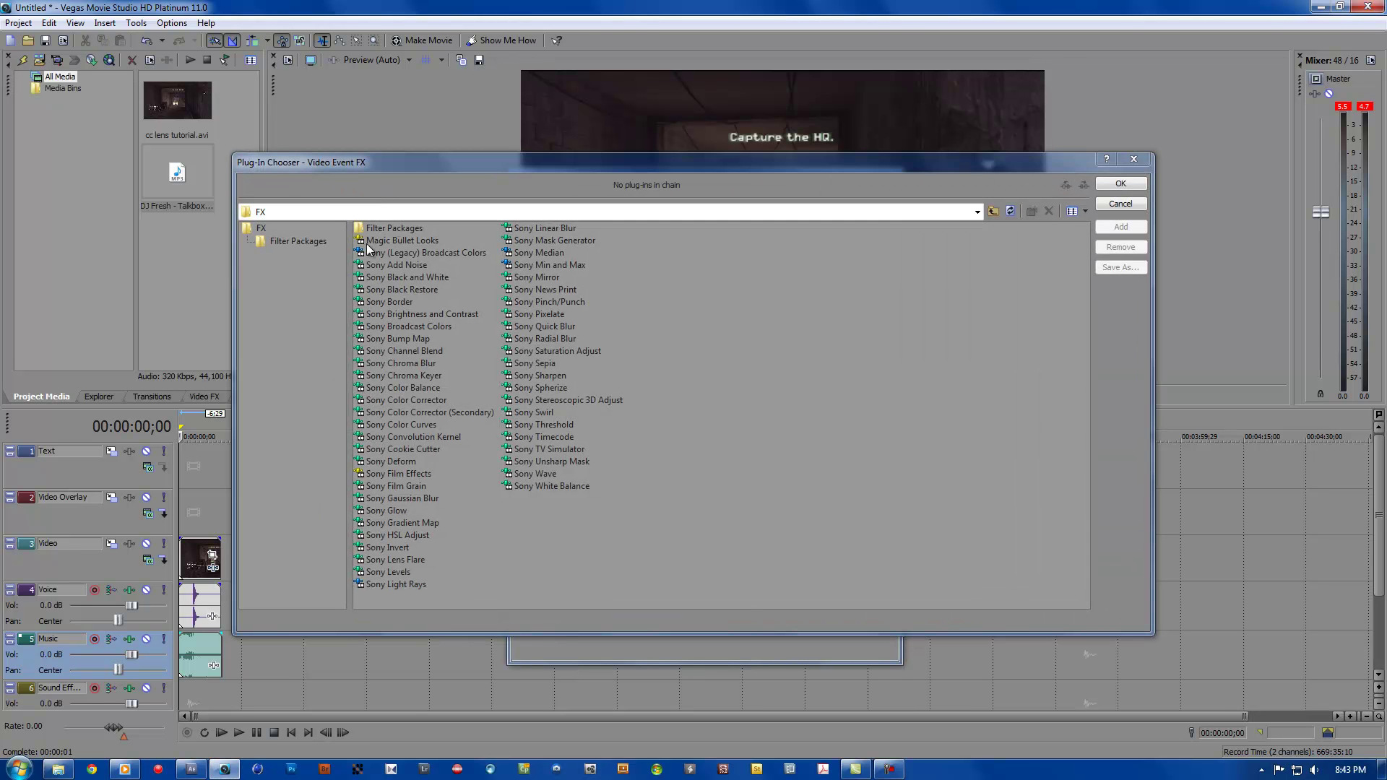
Step: Choose Magic Bullet Looks in the Plug-In Chooser and confirm it with OK
double_click(402, 241)
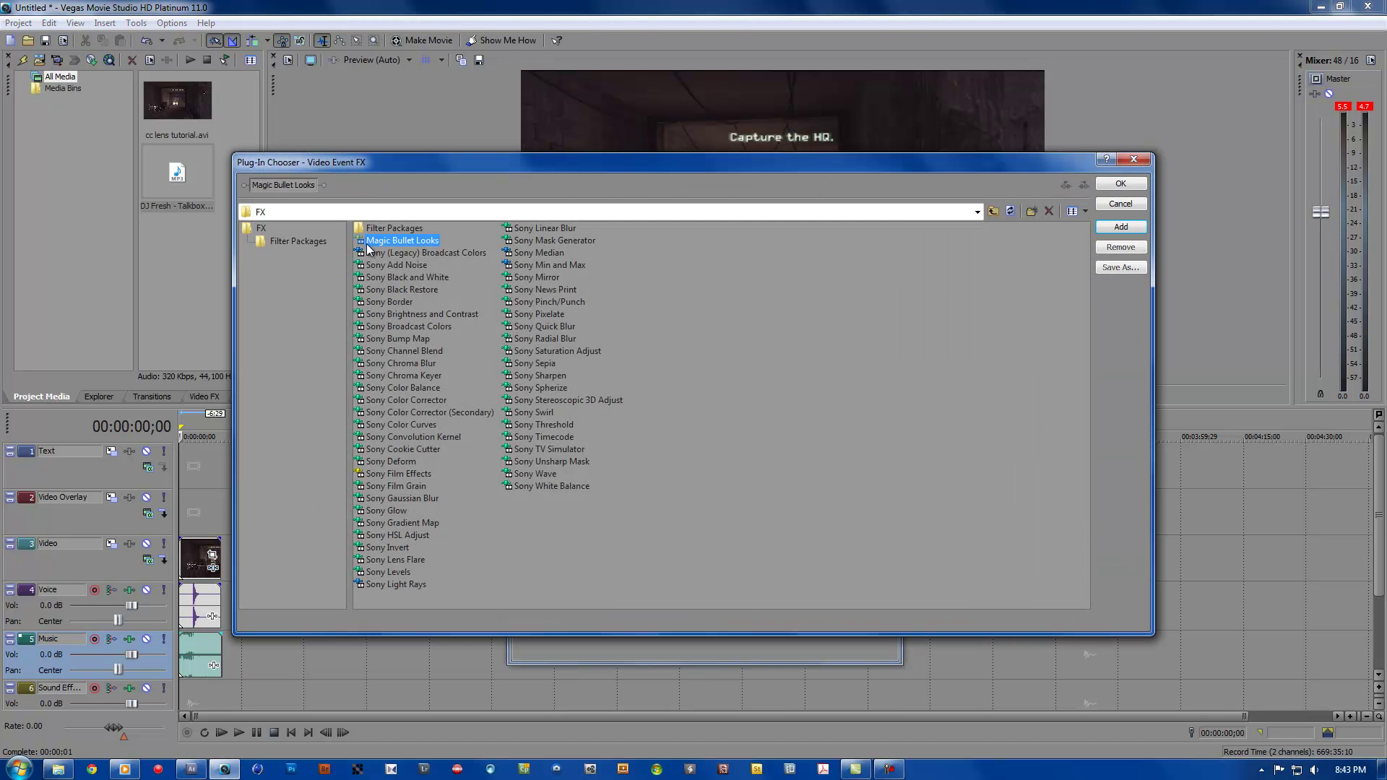
left_click(1125, 180)
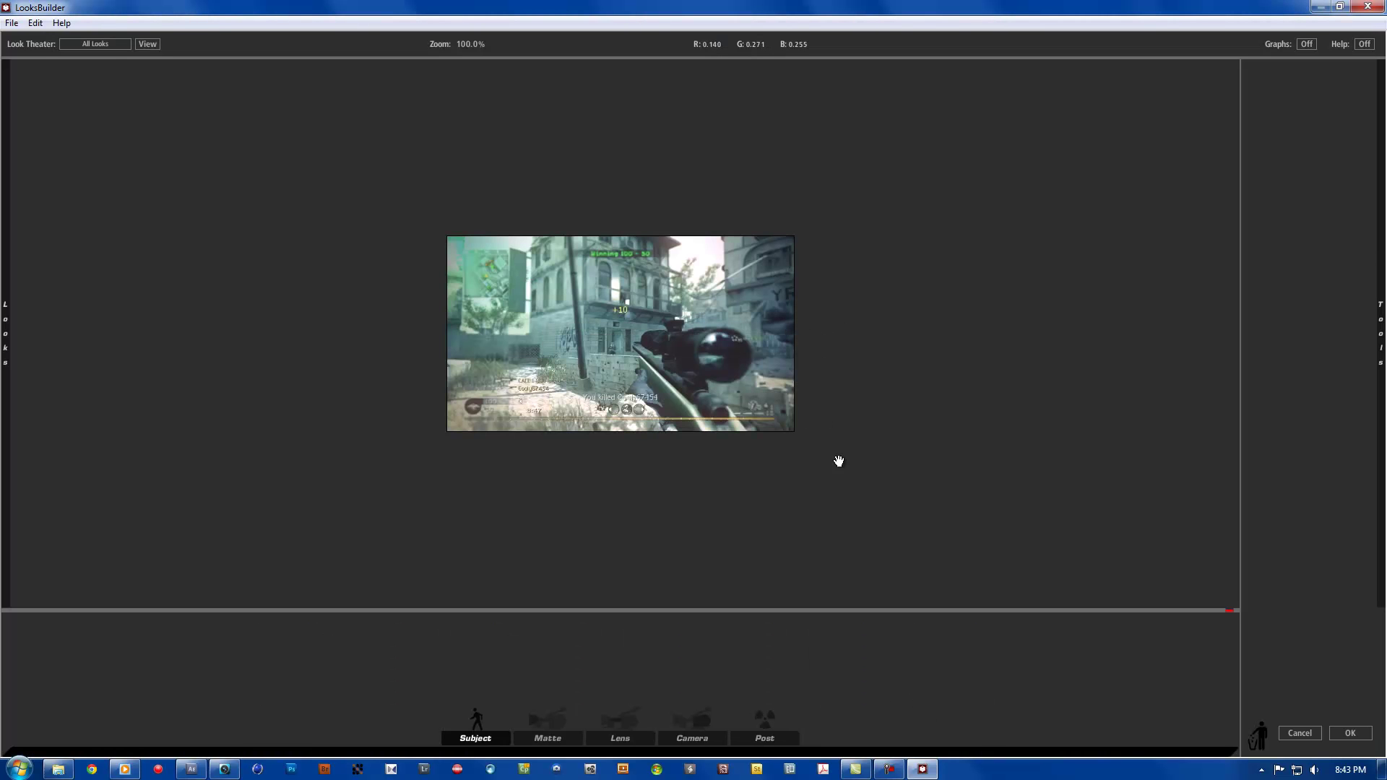
Step: Load the beex.ls3 look file in LooksBuilder and accept the dark purple grade with OK
left_click(12, 23)
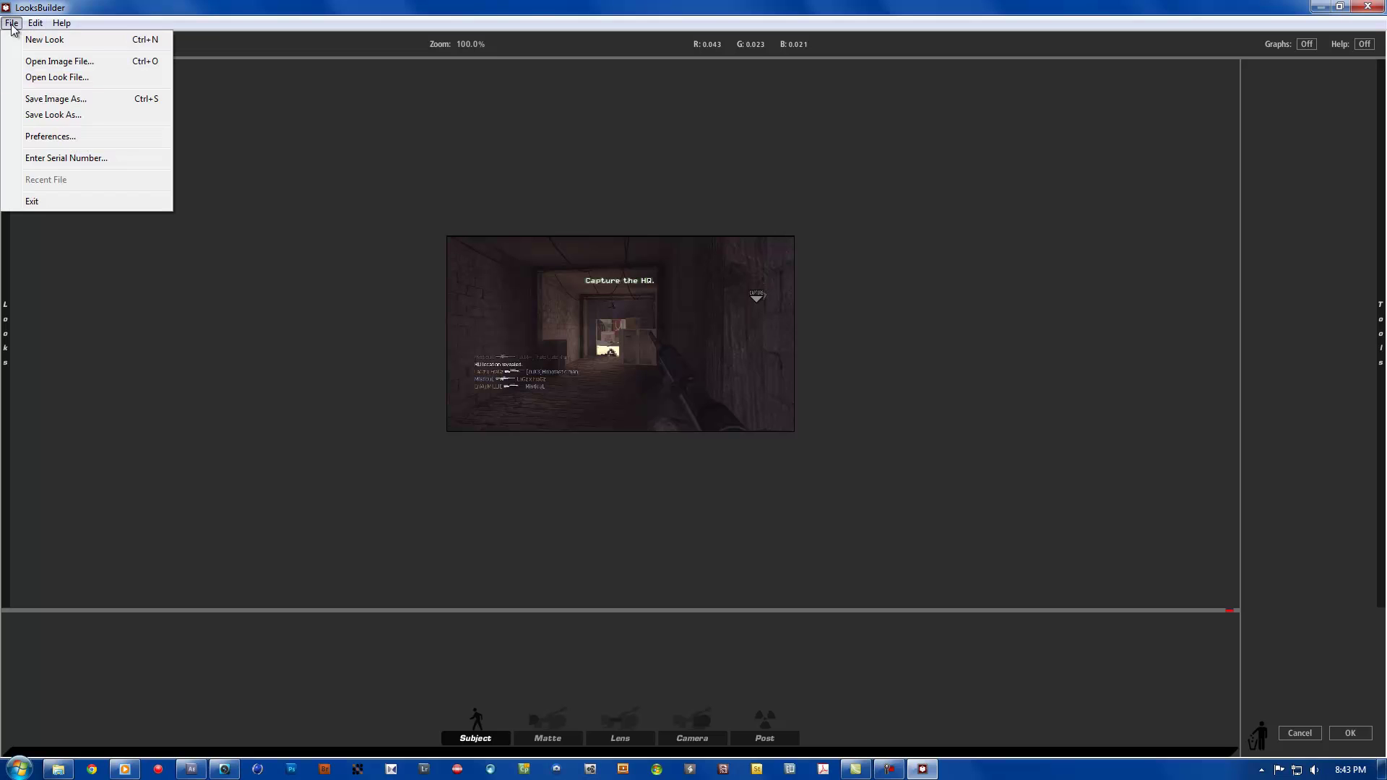
left_click(43, 80)
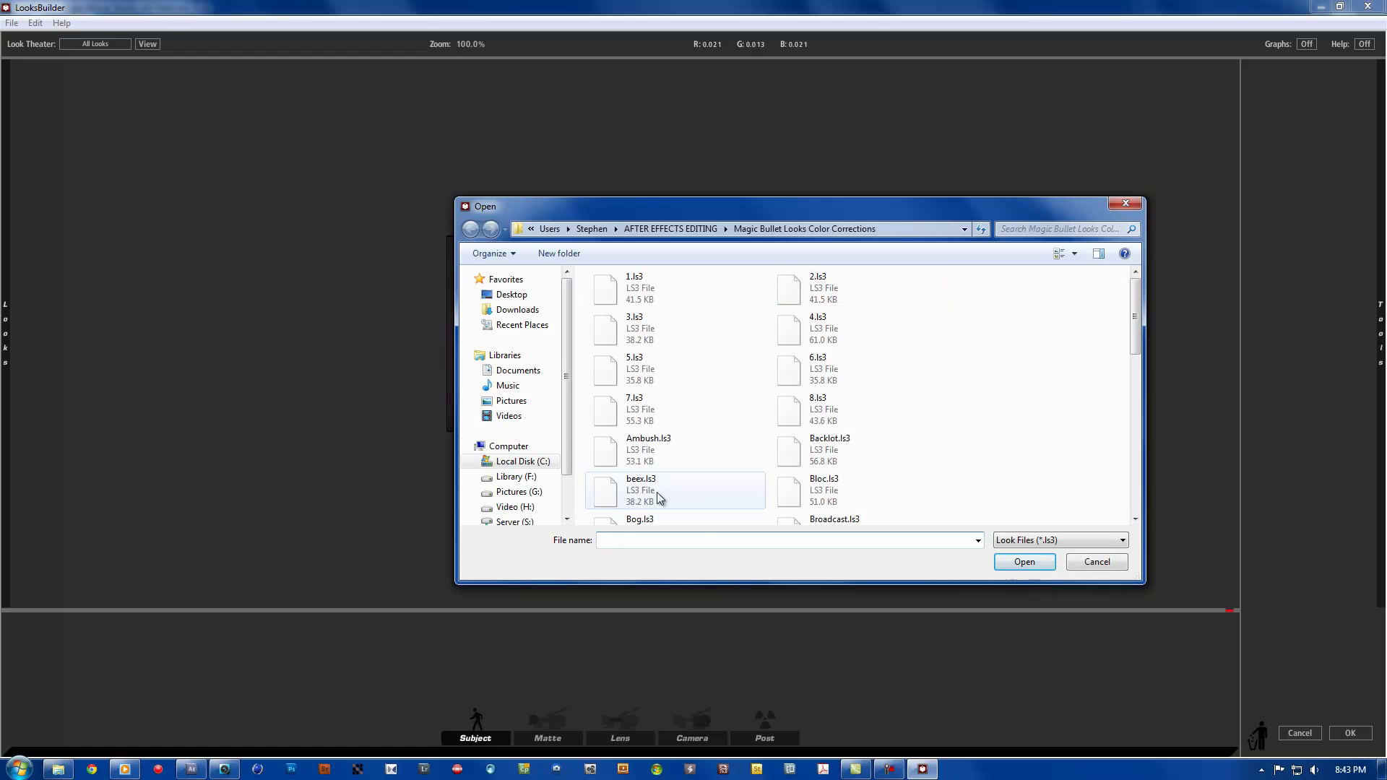
left_click(640, 484)
left_click(1023, 561)
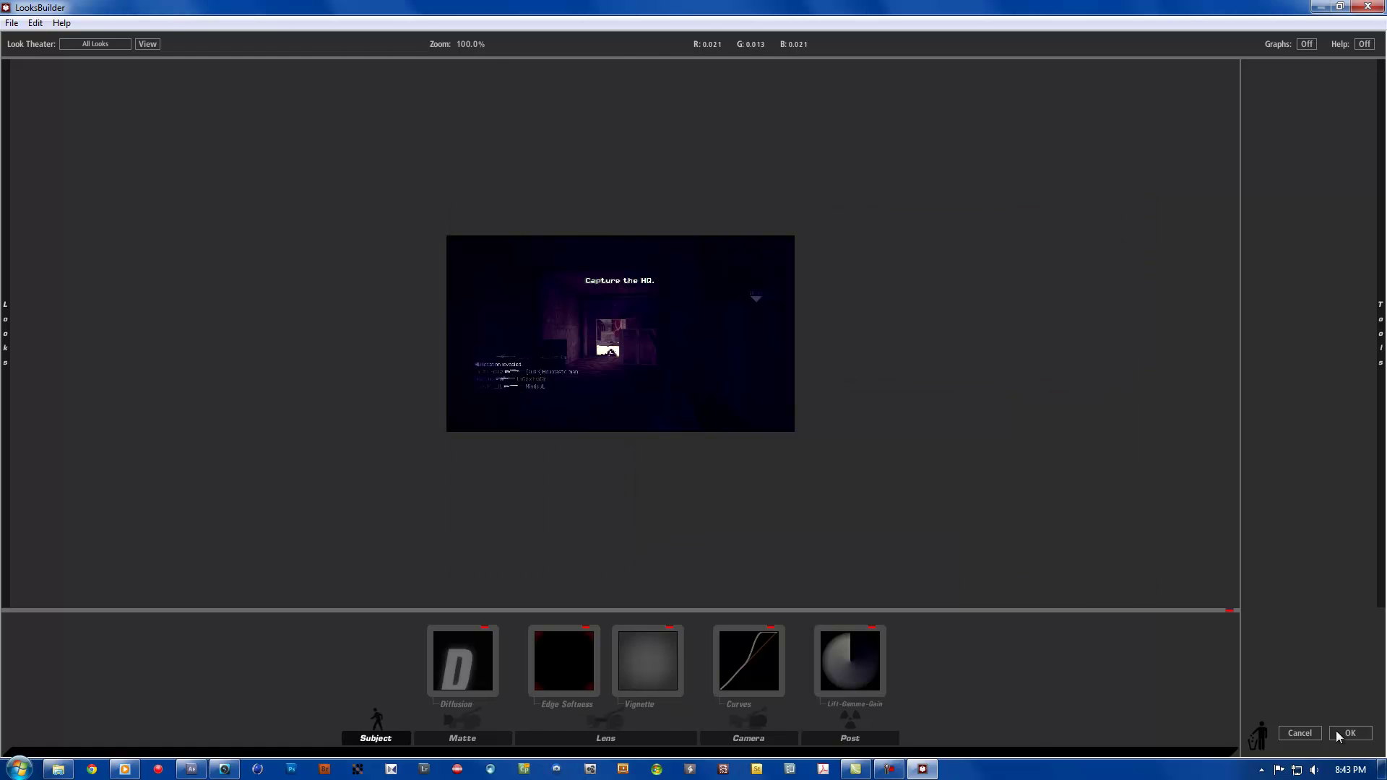
left_click(1351, 734)
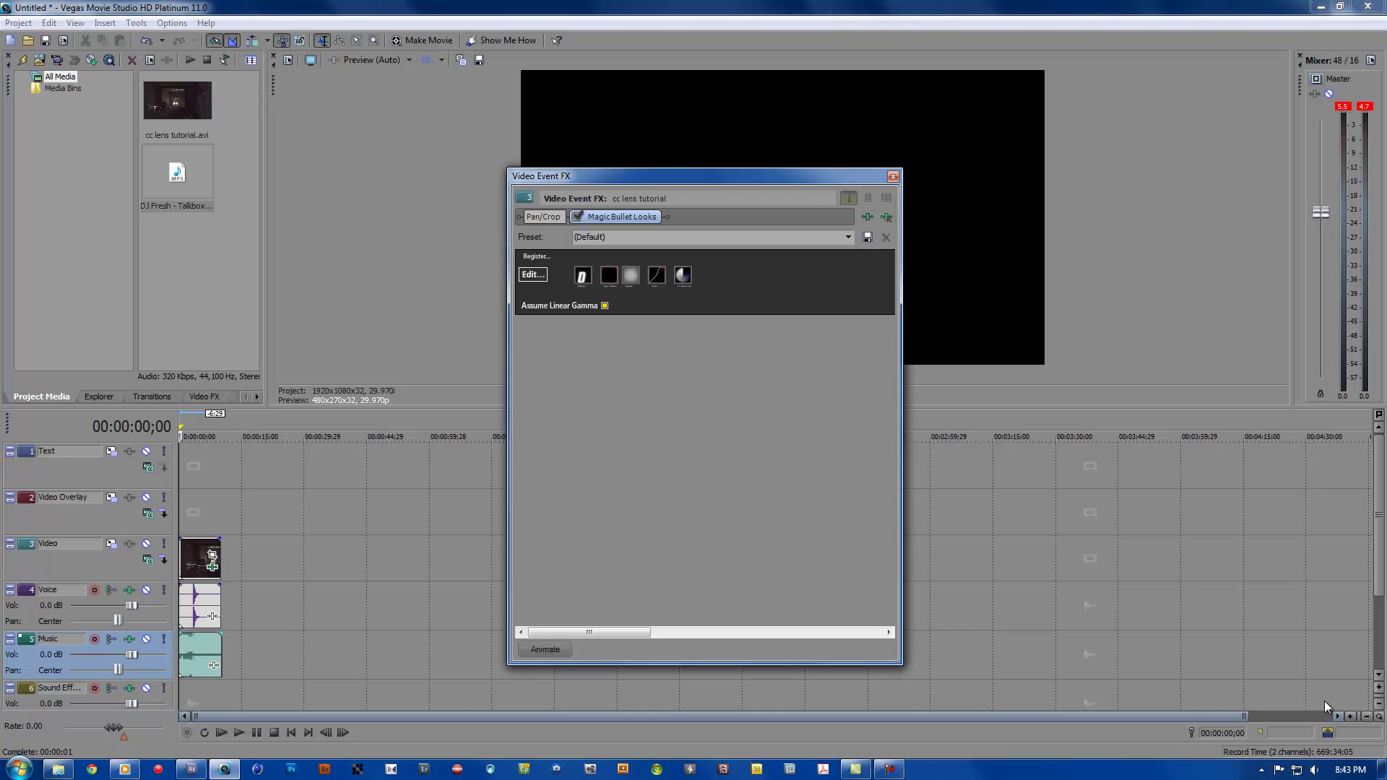
Step: Preview the purple-graded clip, then reopen the clip's Event FX settings for Magic Bullet Looks
left_click(893, 177)
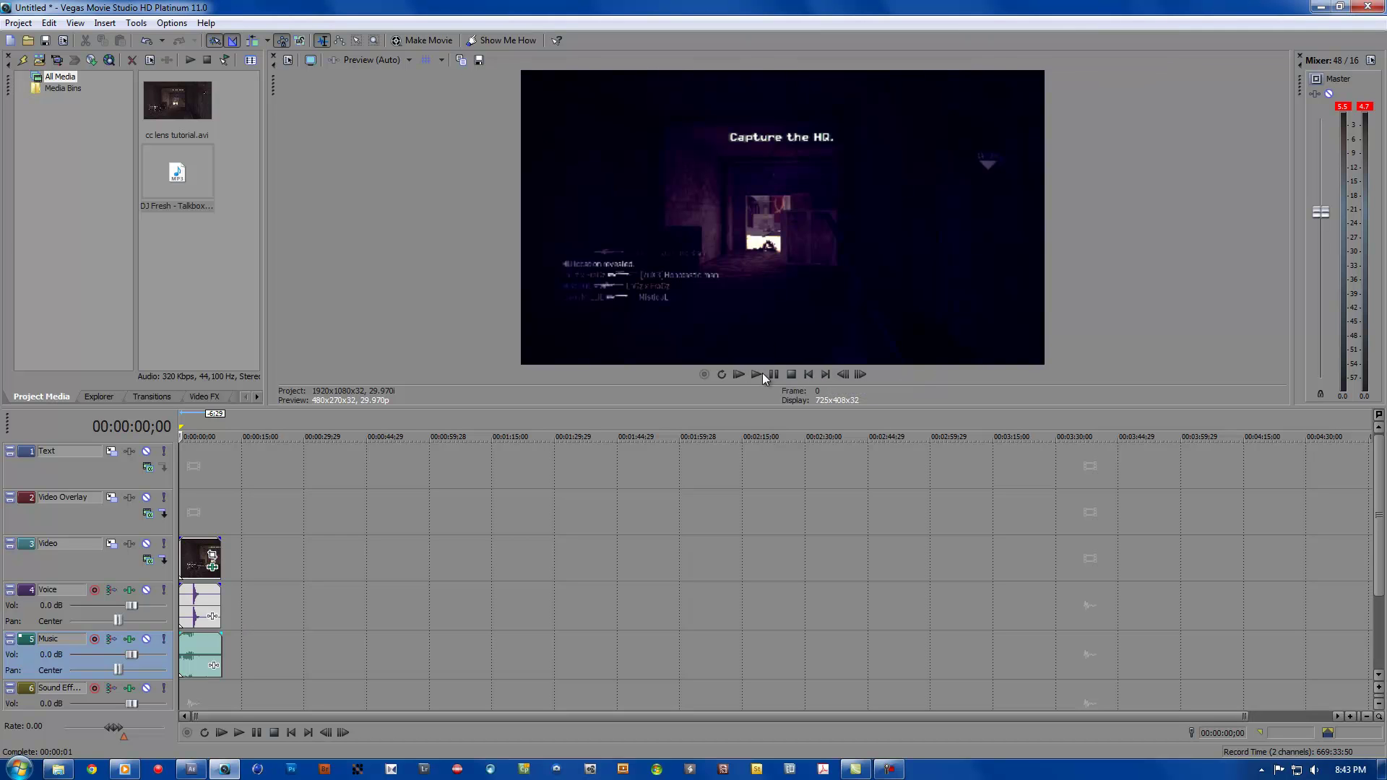
left_click(762, 374)
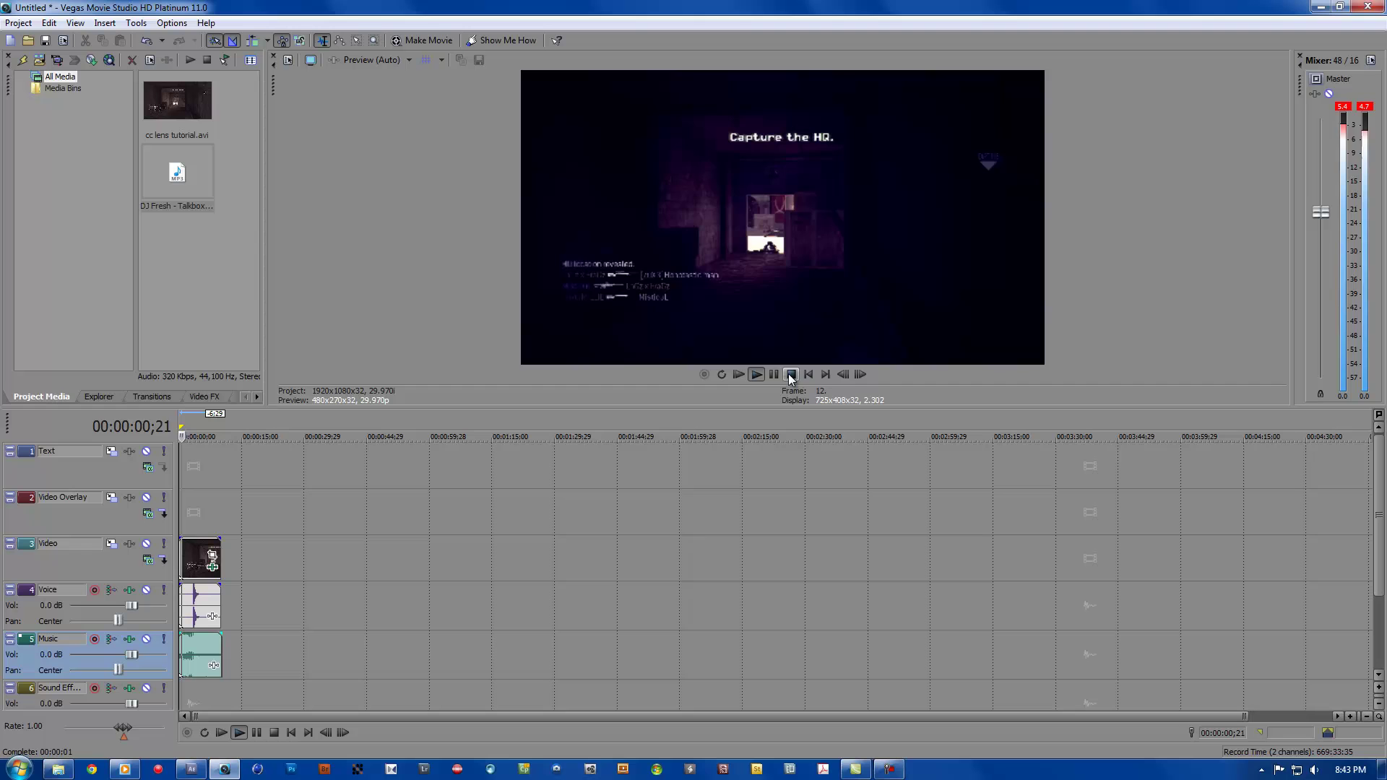
key("space")
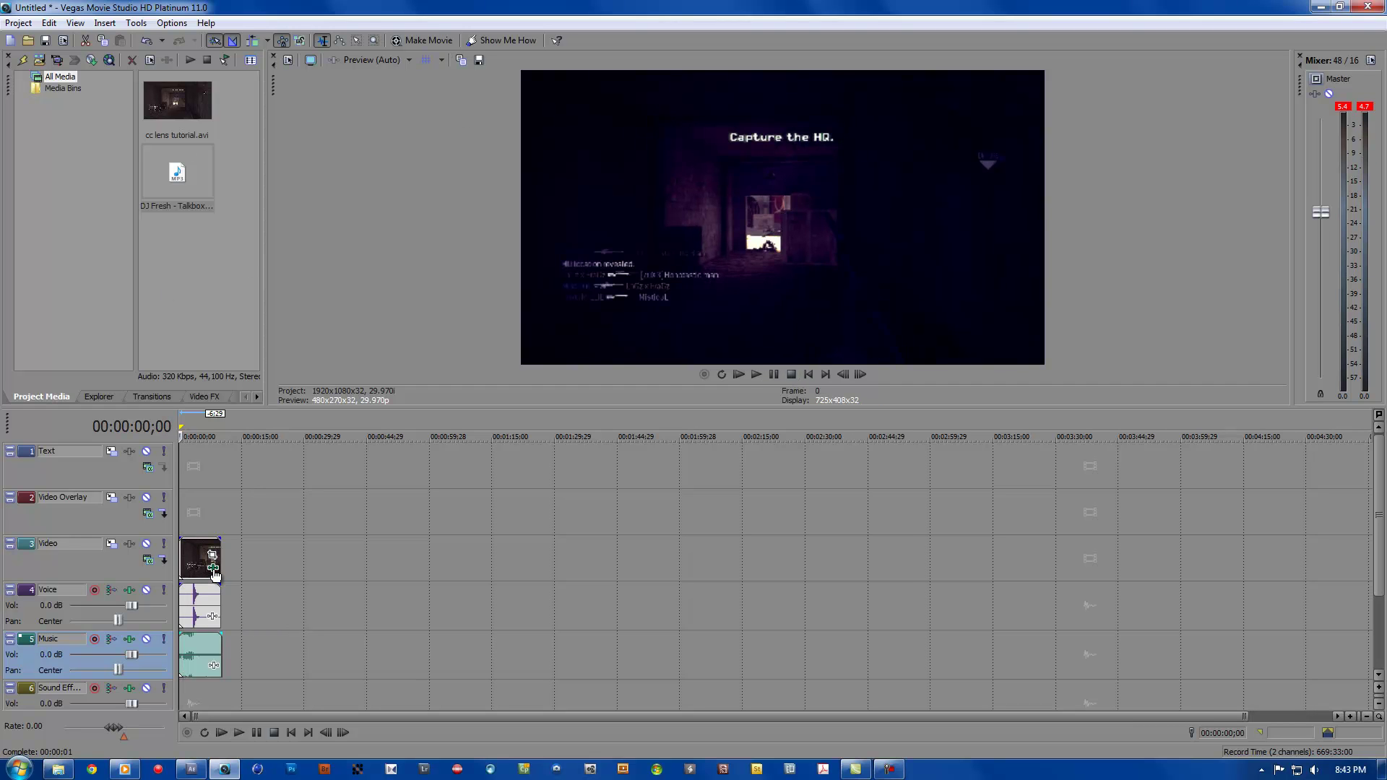
left_click(213, 568)
Step: In LooksBuilder, load the Color Correction III.ls3 look file in place of the purple grade
left_click(526, 276)
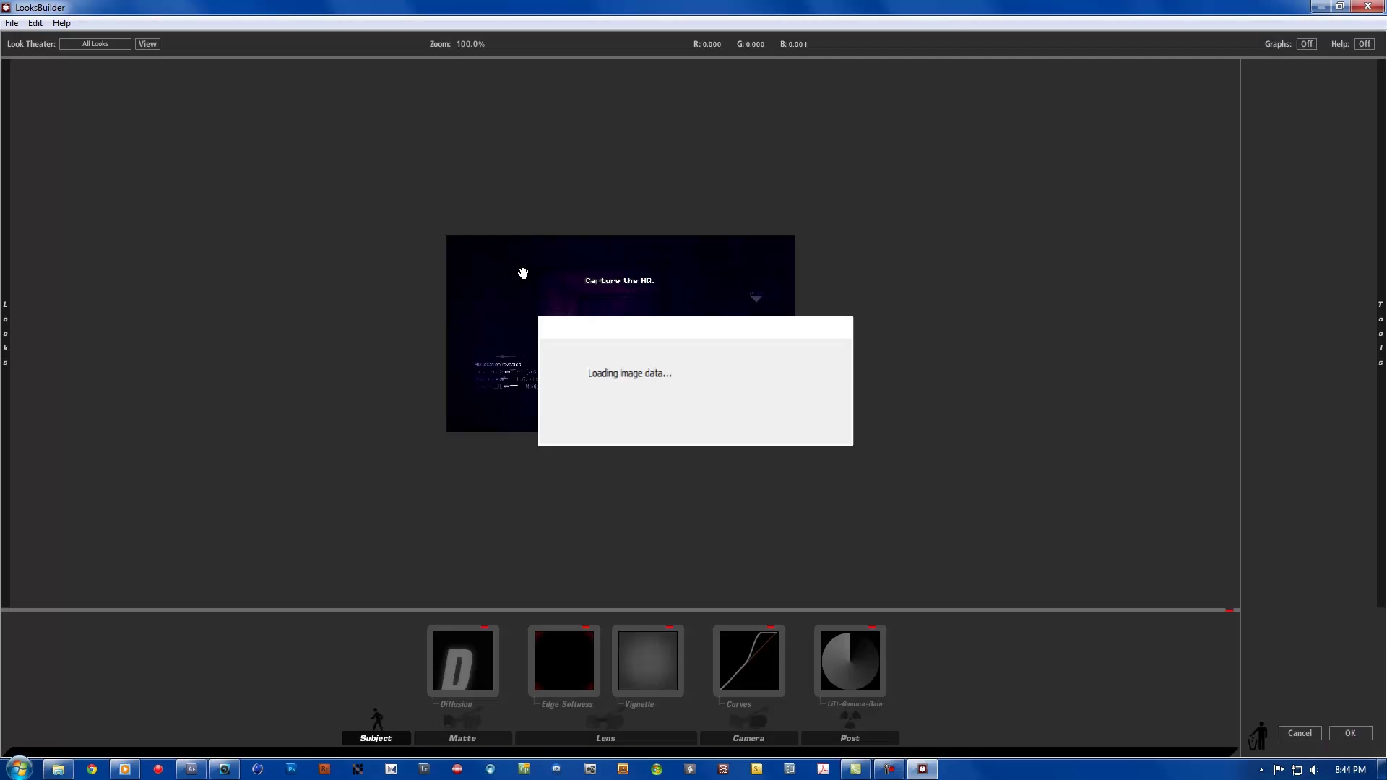
left_click(11, 22)
left_click(93, 84)
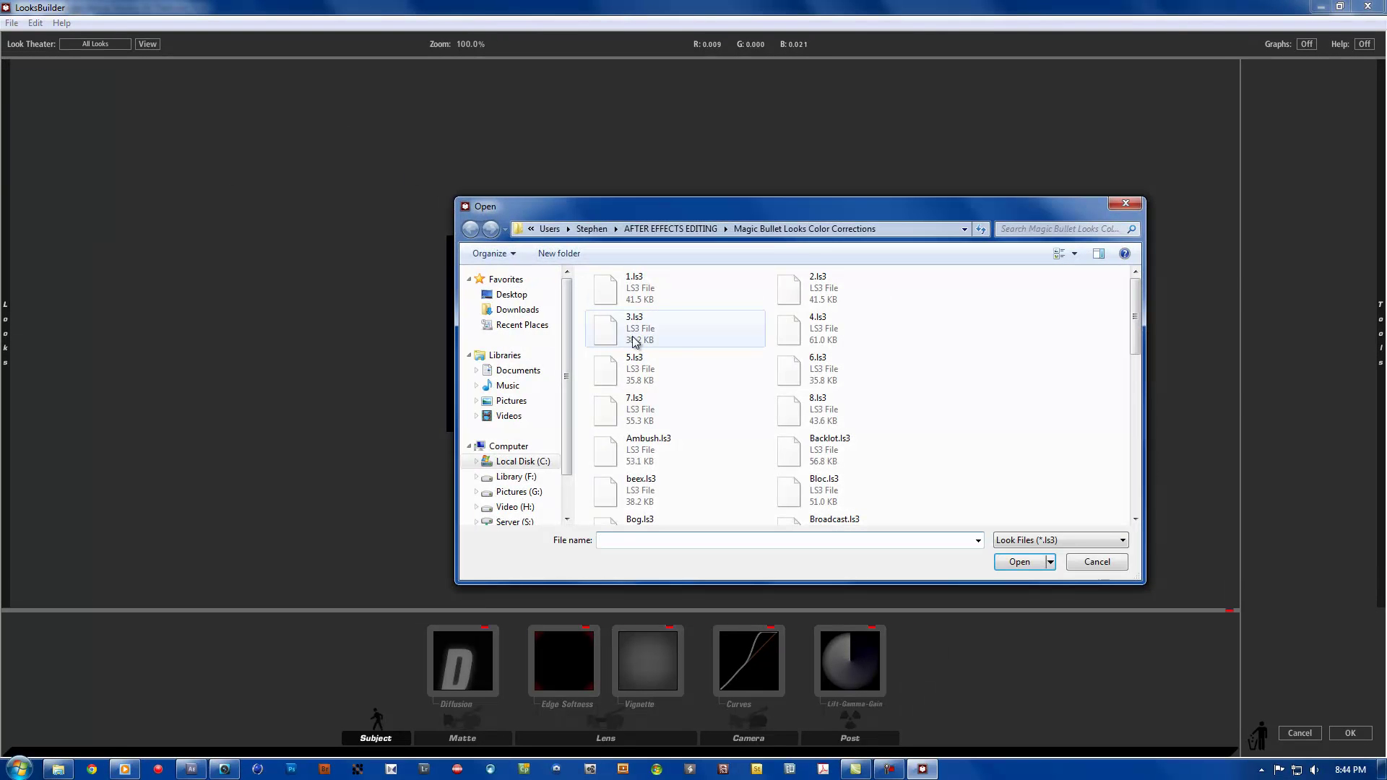
left_click_drag(1135, 319, 1137, 401)
left_click(666, 484)
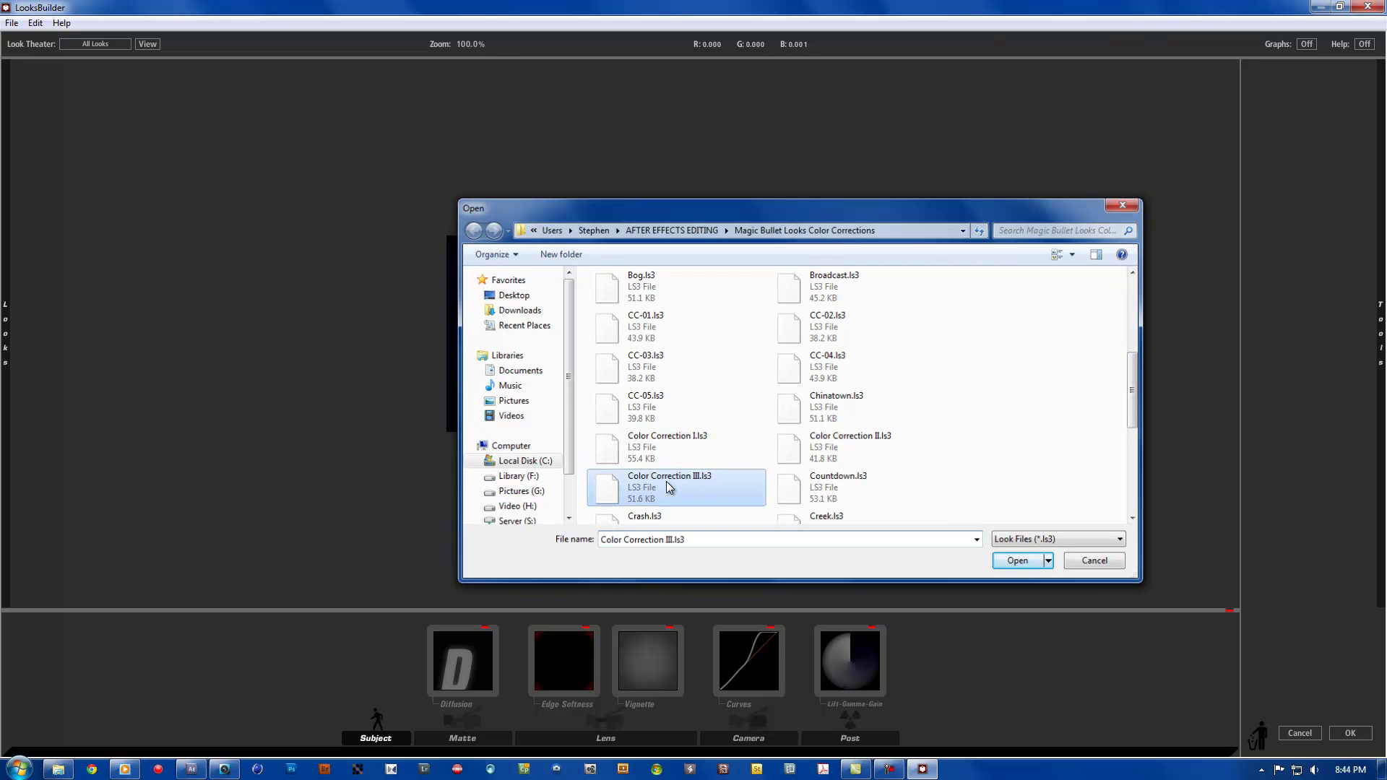
double_click(667, 481)
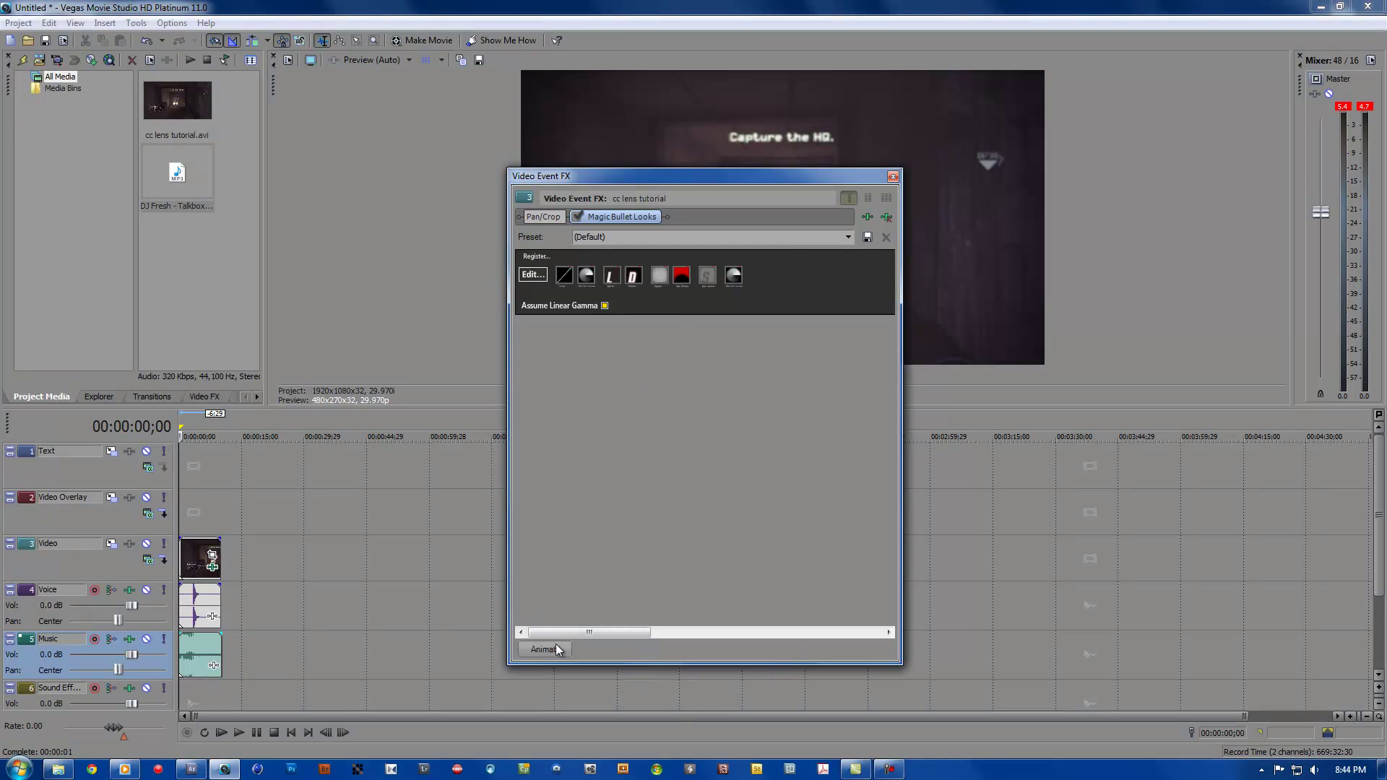
Step: Play the grey-graded clip, stop at 00:00:06;09, and cancel the render that started
left_click(546, 651)
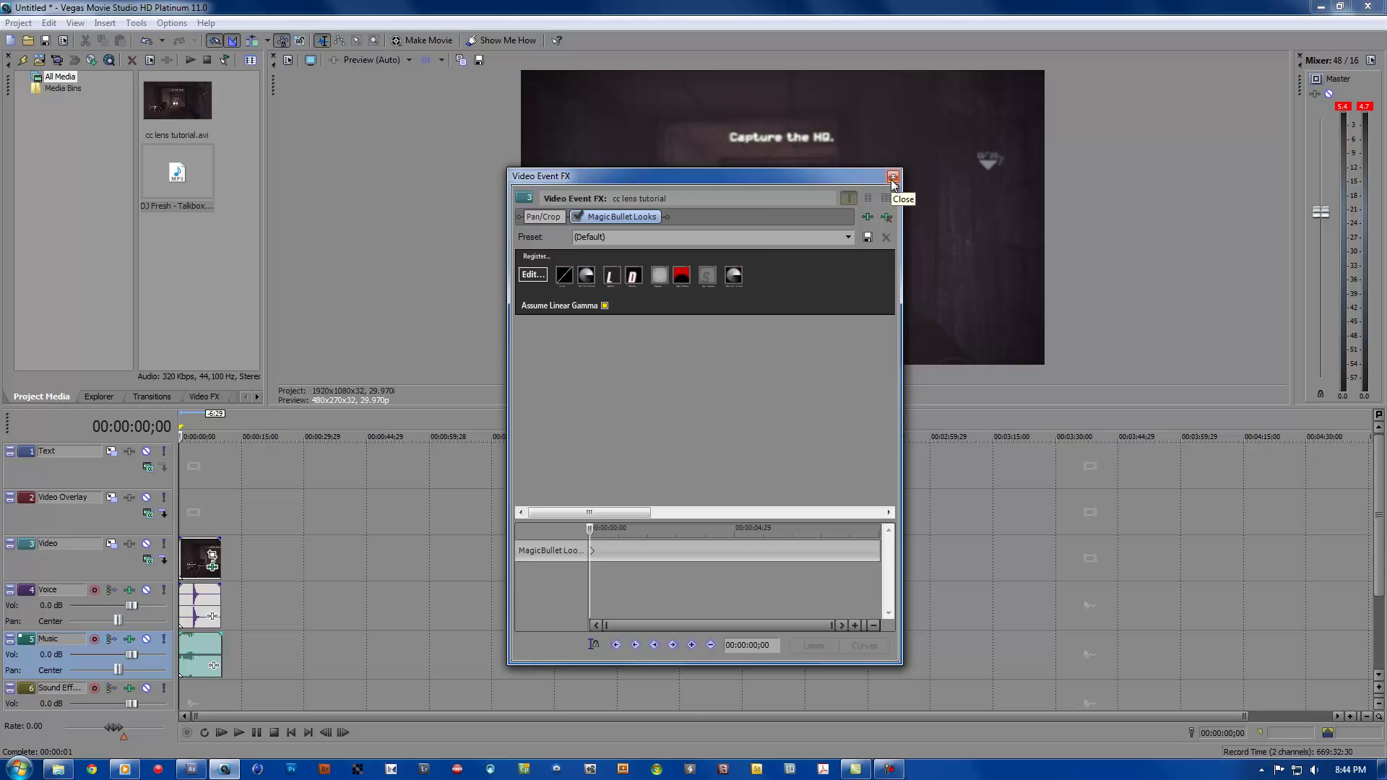
left_click(892, 177)
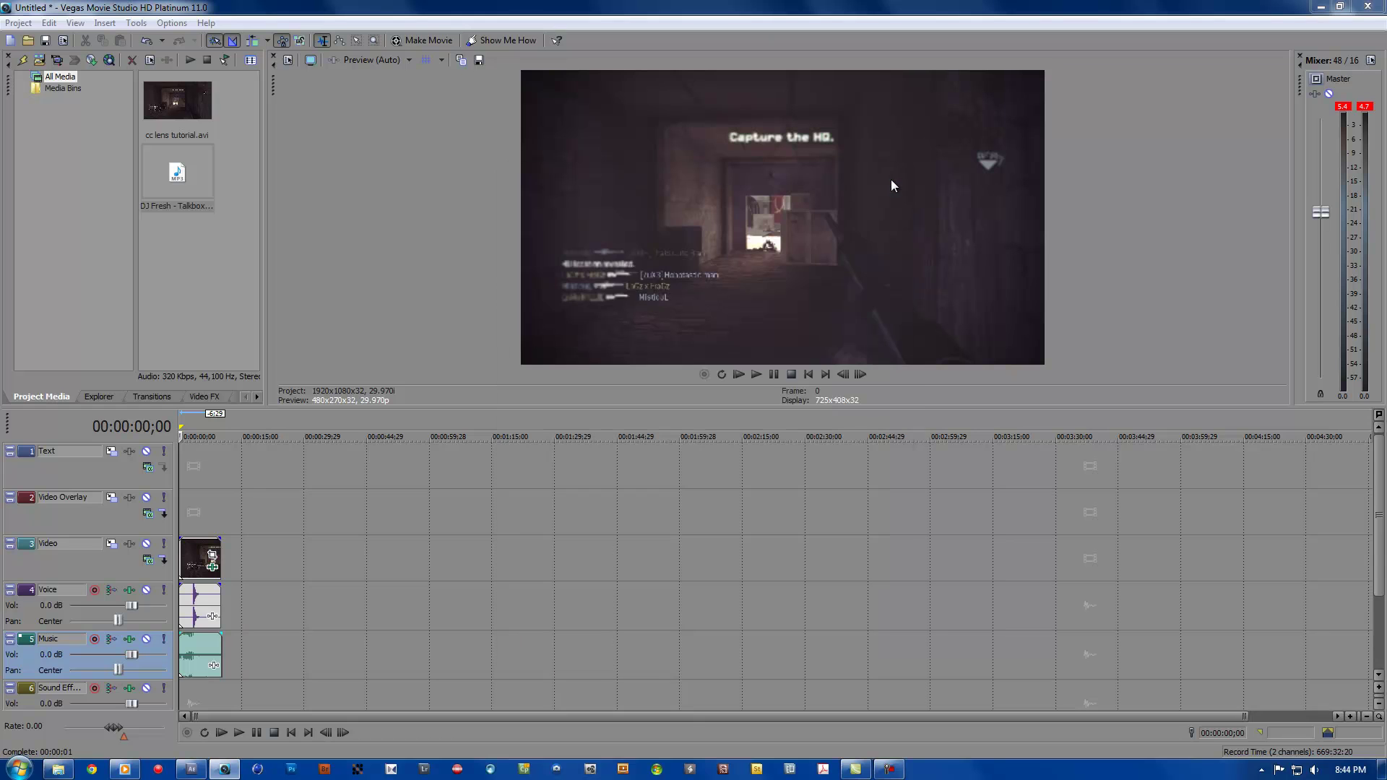
left_click(756, 375)
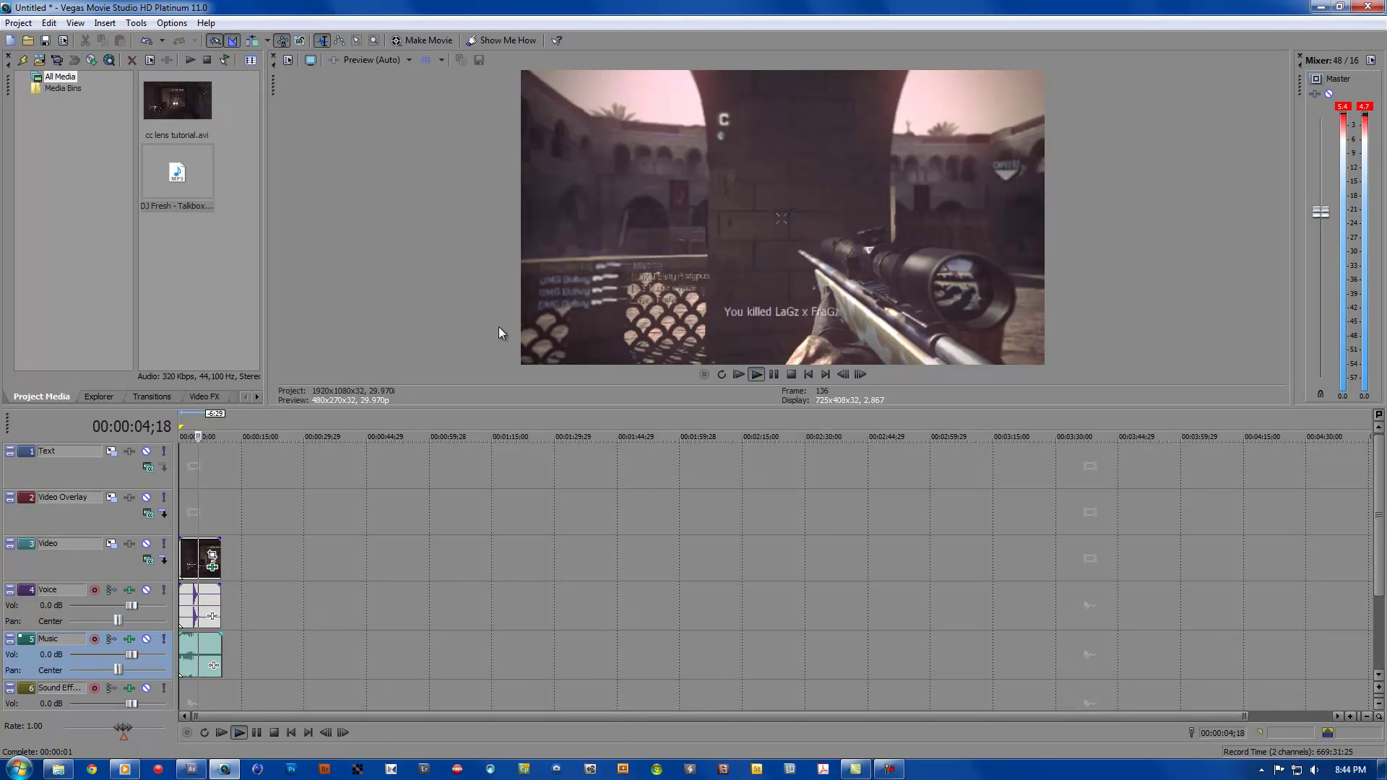
left_click(770, 372)
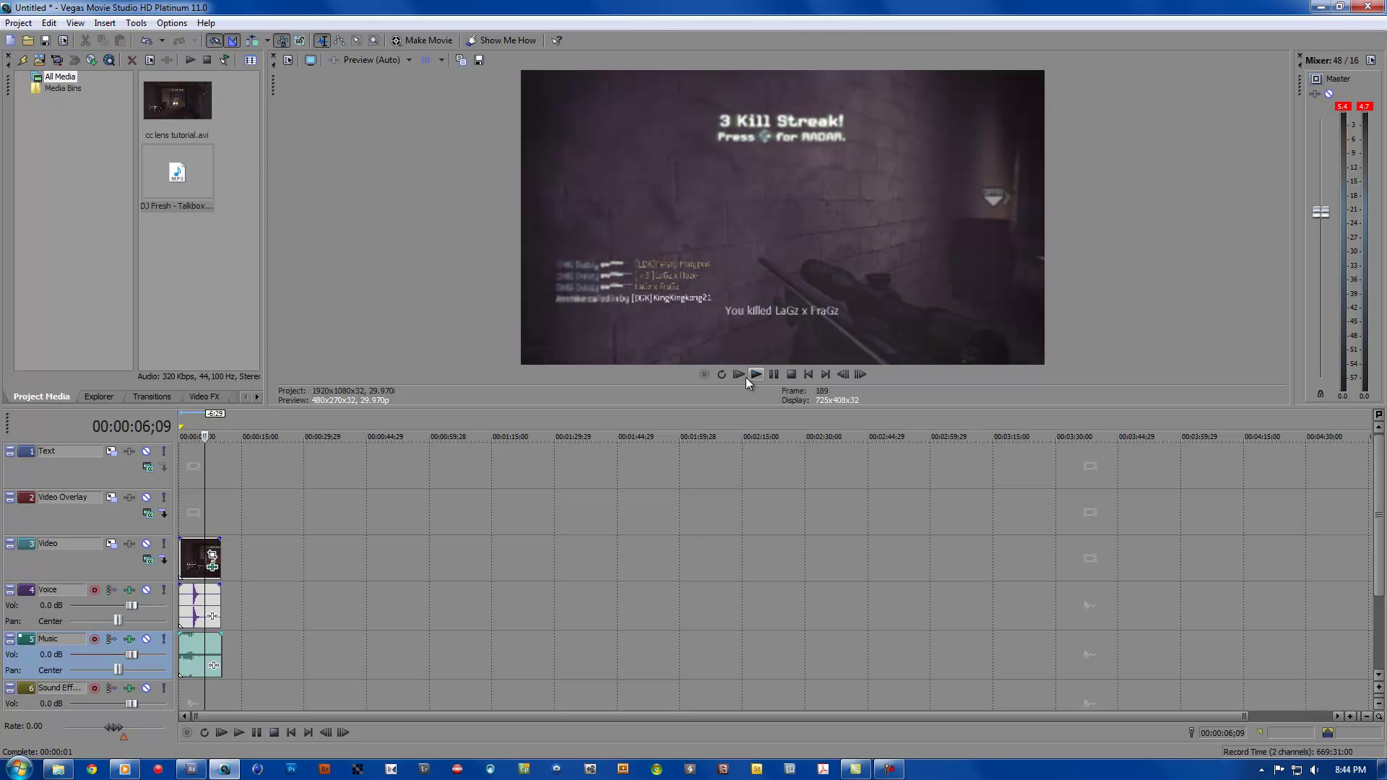
left_click(889, 770)
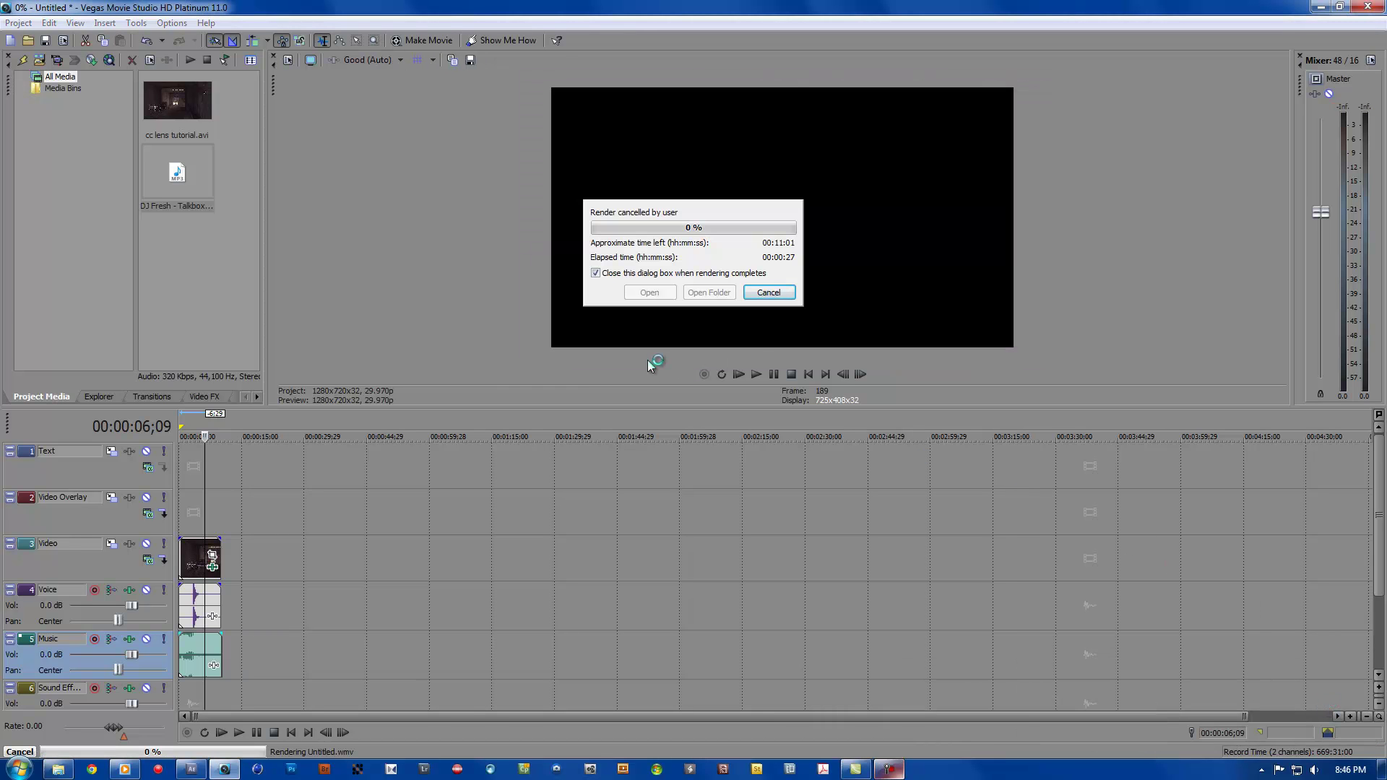
Step: Render Untitled.wmv to the hard drive with the Windows Media Video V11 4.8 Mbps HD 720-24p template
left_click(769, 294)
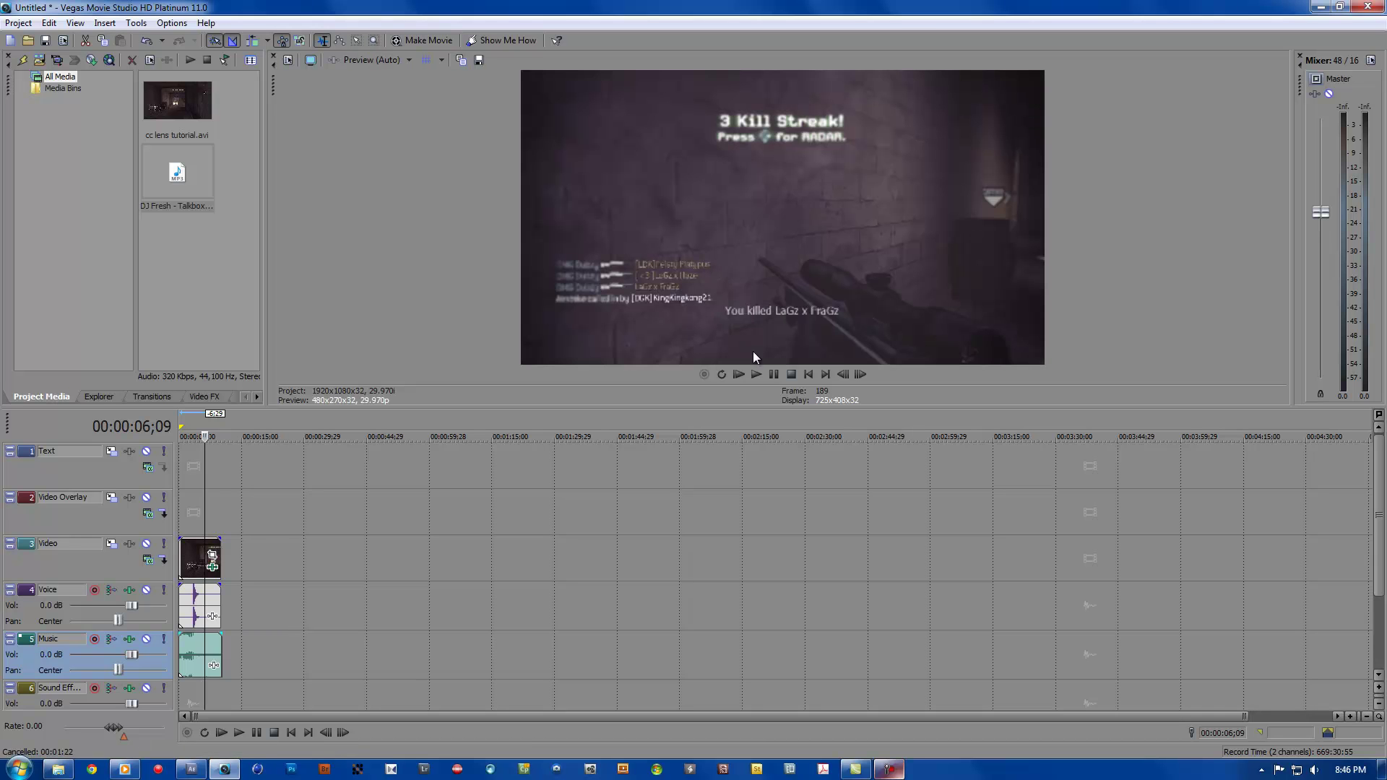
left_click(807, 374)
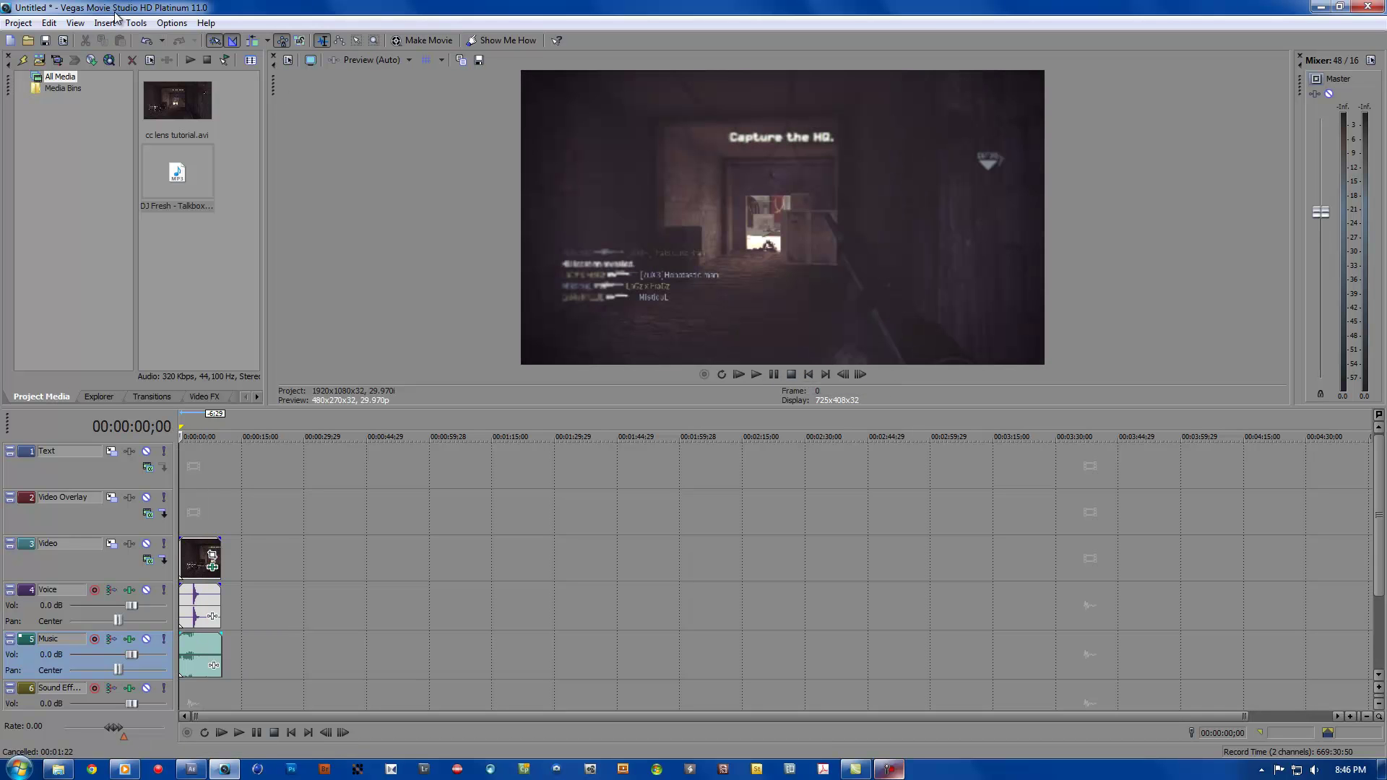
left_click(396, 39)
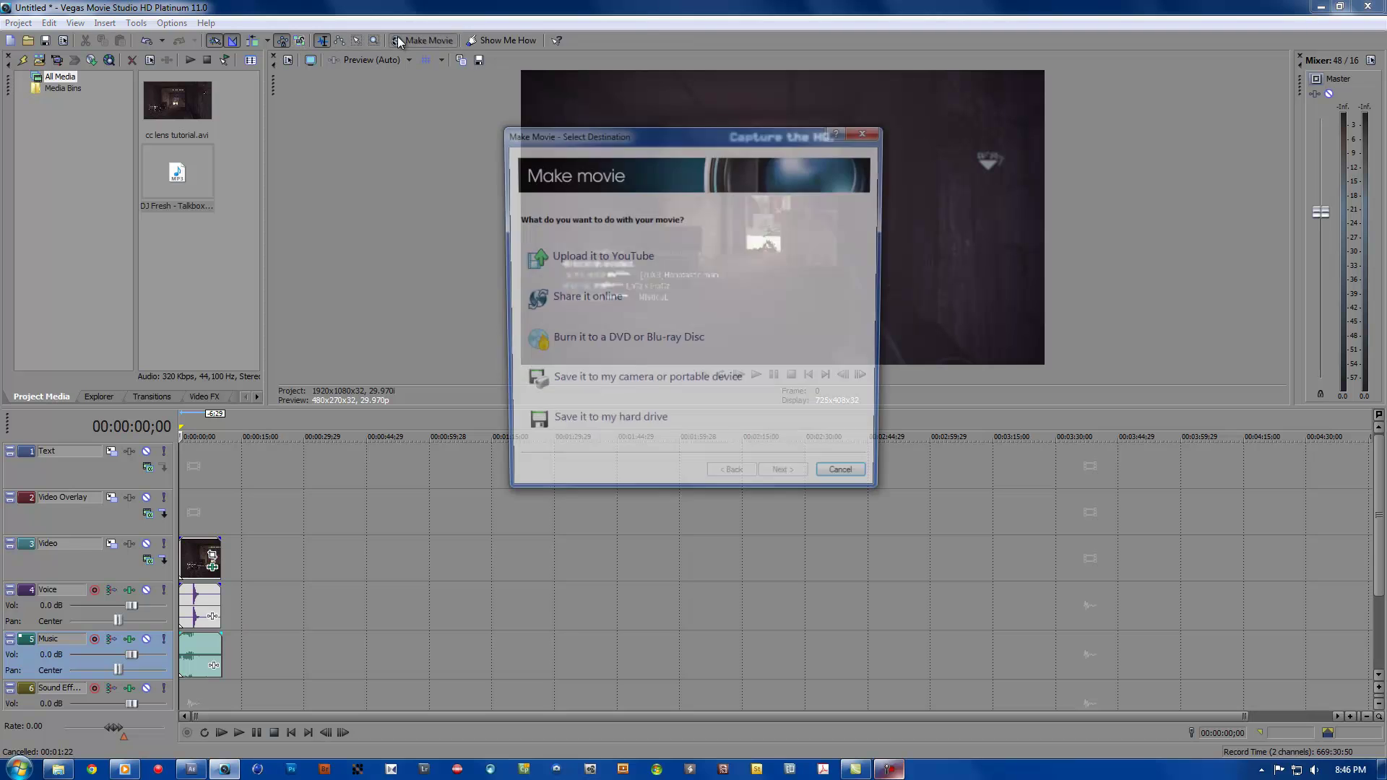
left_click(657, 424)
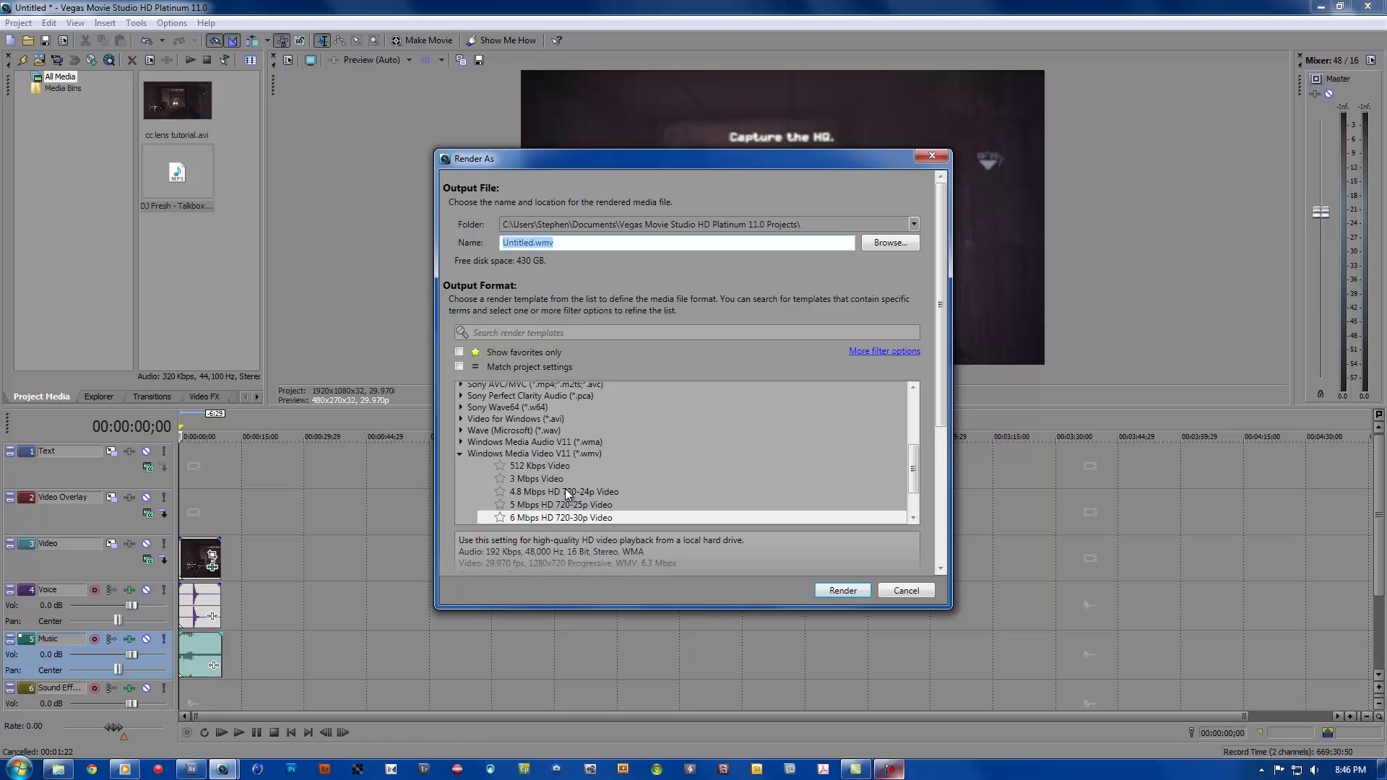
left_click(601, 491)
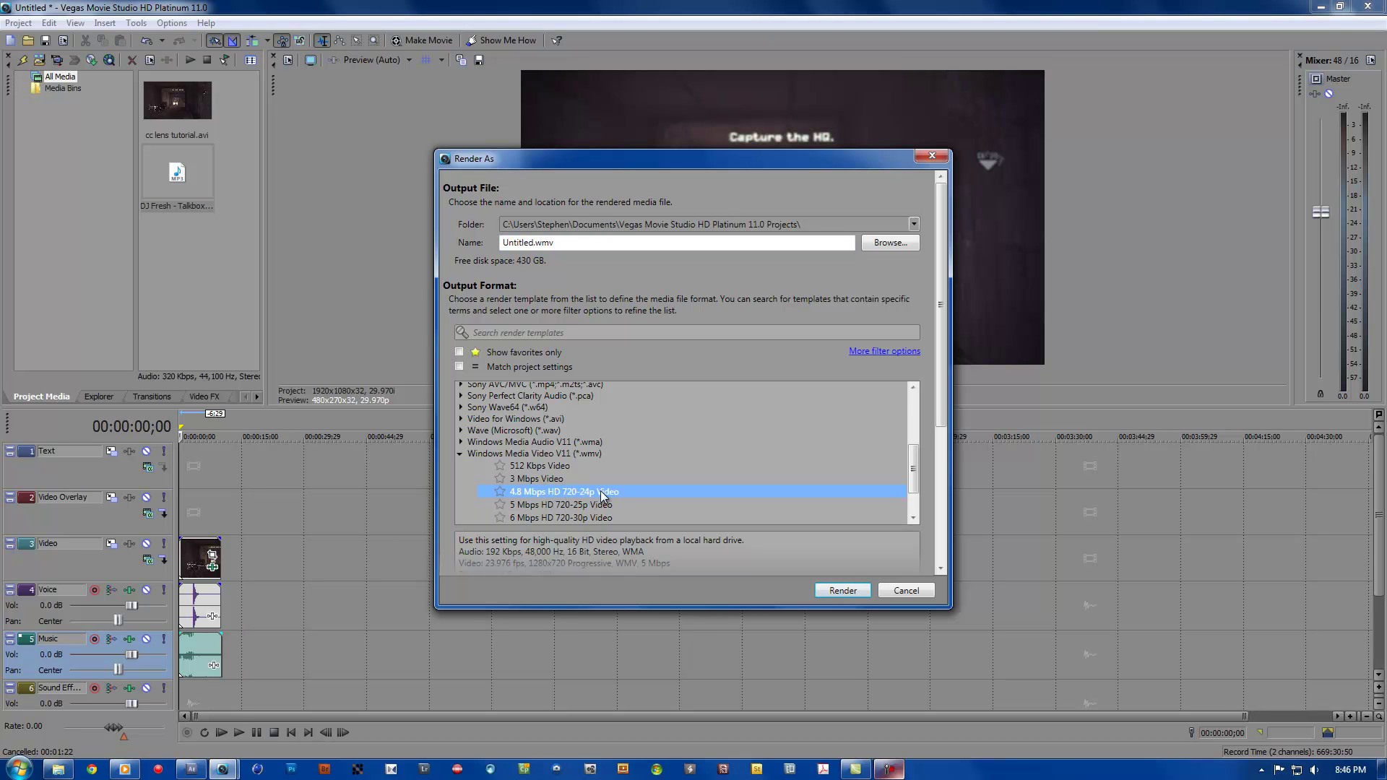
left_click(837, 590)
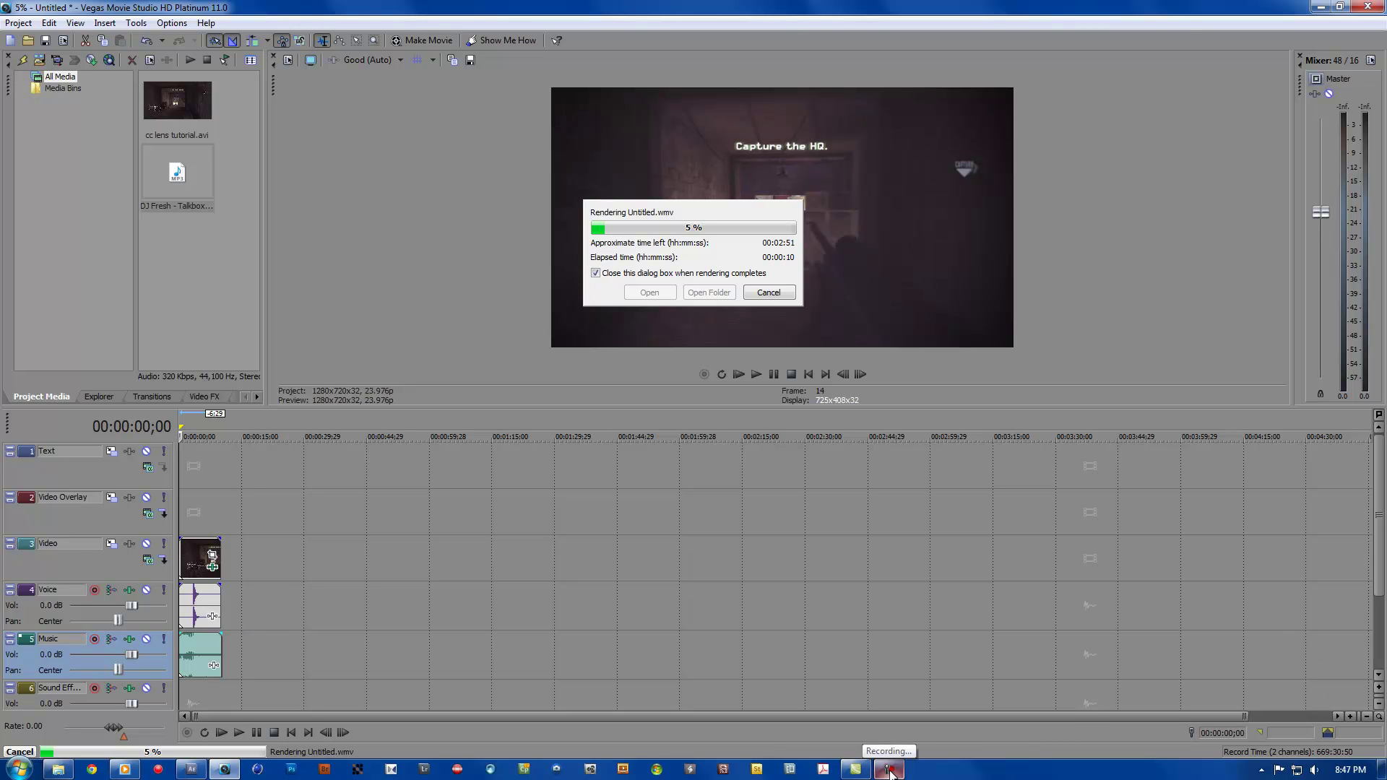
Step: Minimize Vegas to the Windows desktop while Untitled.wmv keeps rendering
left_click(888, 770)
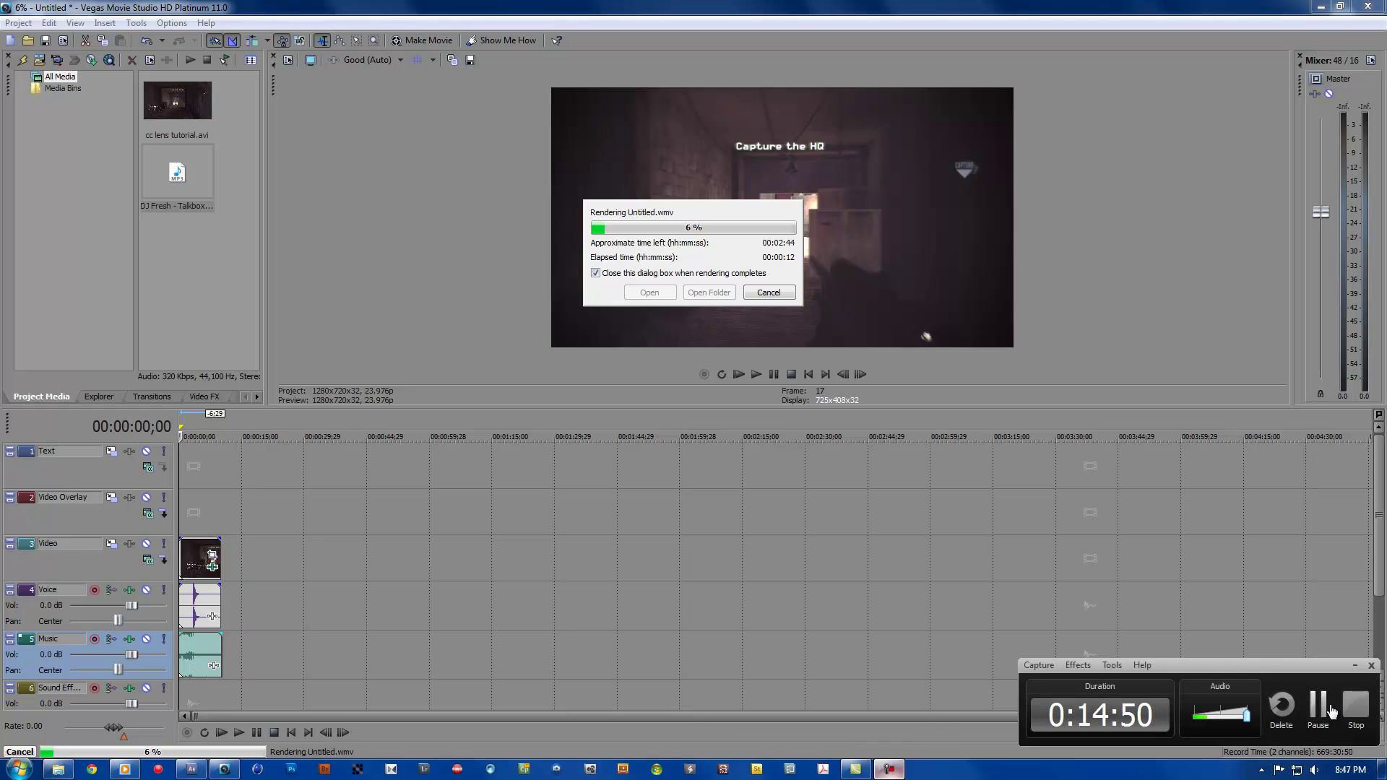